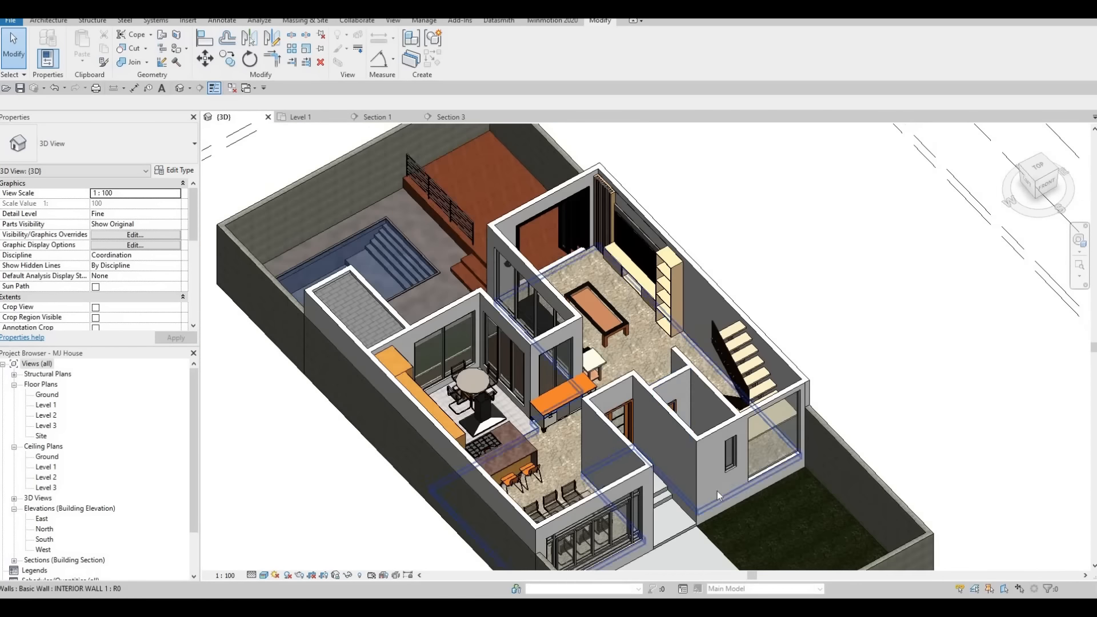
Examine the house's ground floor layout in the 3D view.
middle_drag(793, 547, 708, 480)
middle_drag(699, 548, 651, 441)
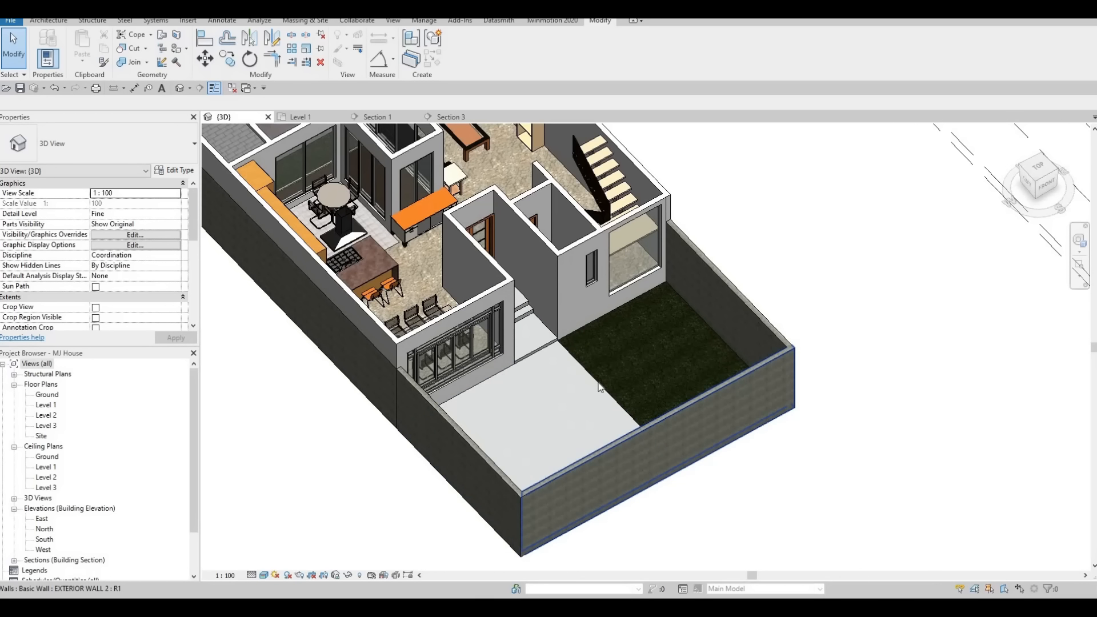
shift+middle_drag(649, 423, 656, 436)
middle_drag(562, 288, 579, 381)
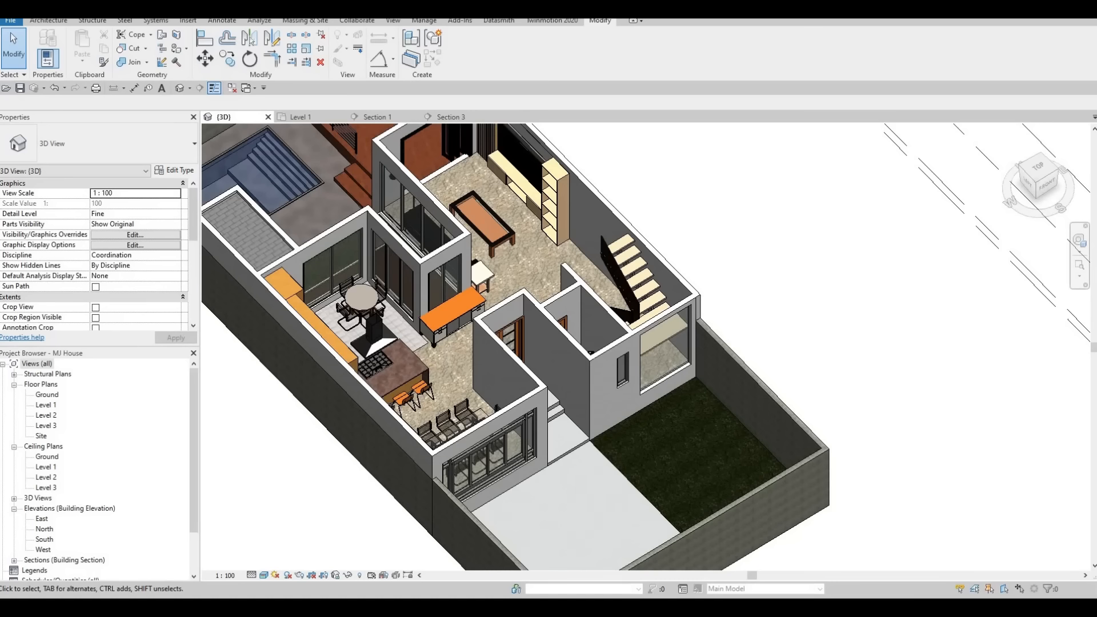
key(Escape)
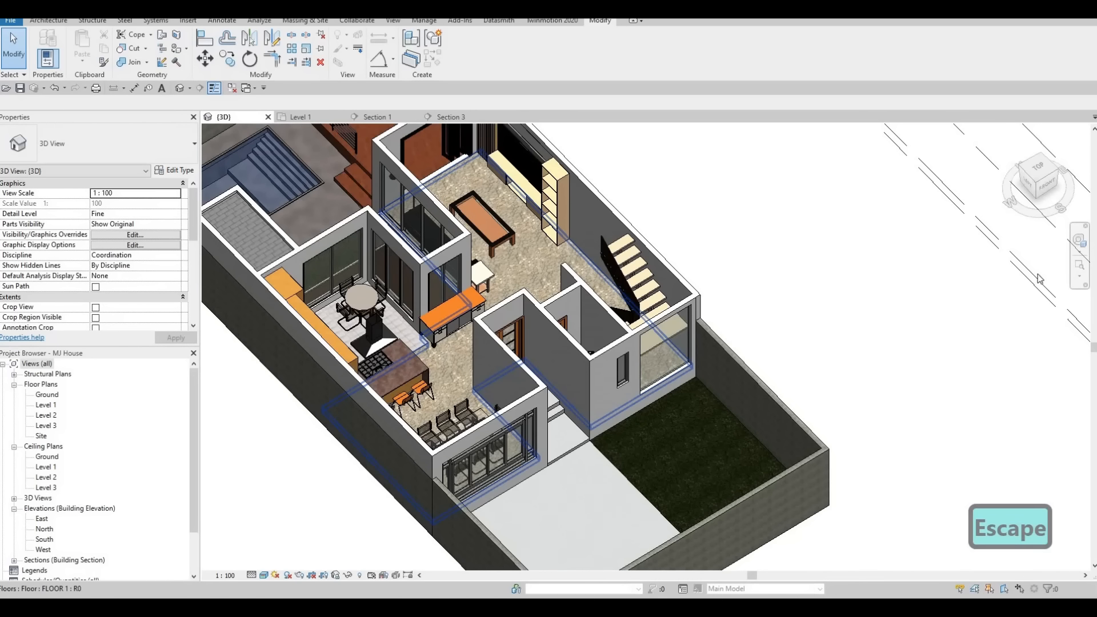
middle_drag(532, 273, 575, 312)
key(Escape)
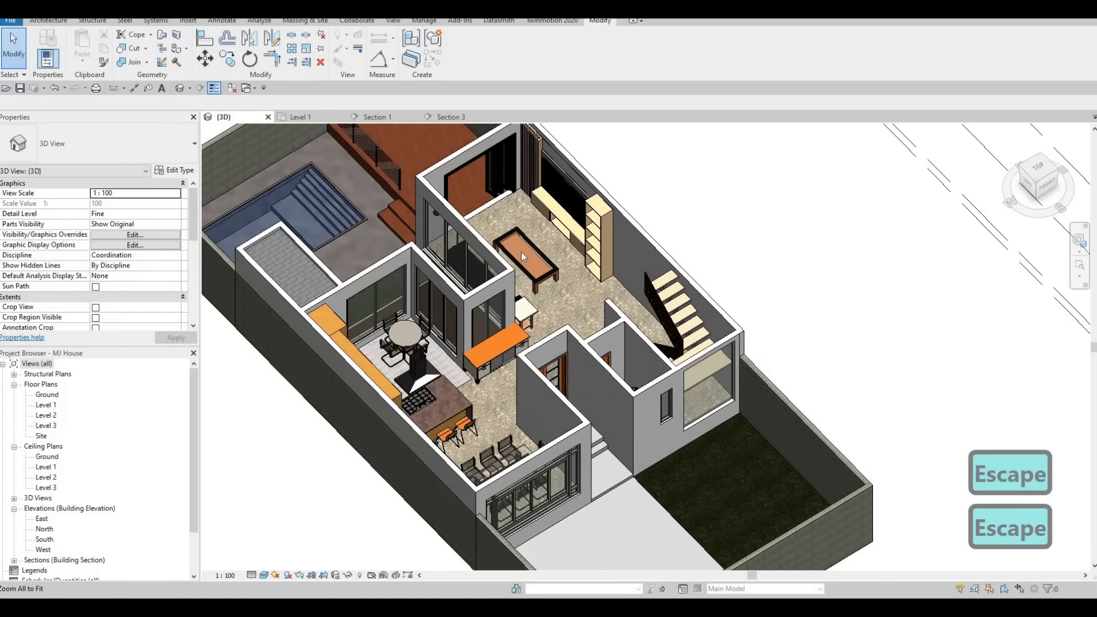
key(F1)
key(F1)
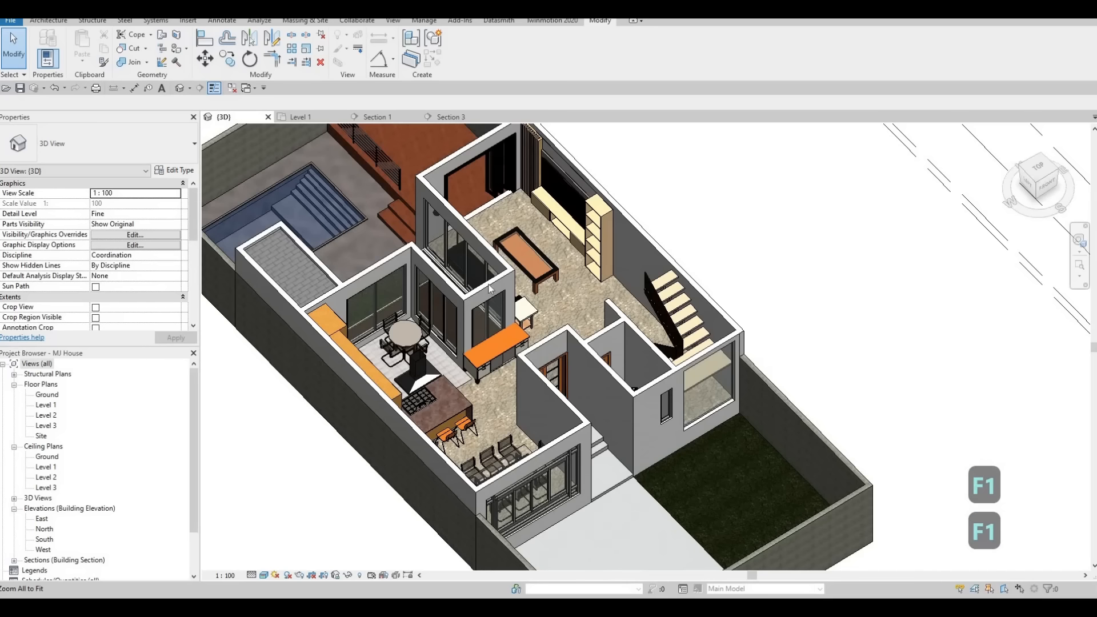
Open the Level 2 floor plan and zoom into the kitchen and dining area.
double_click(45, 415)
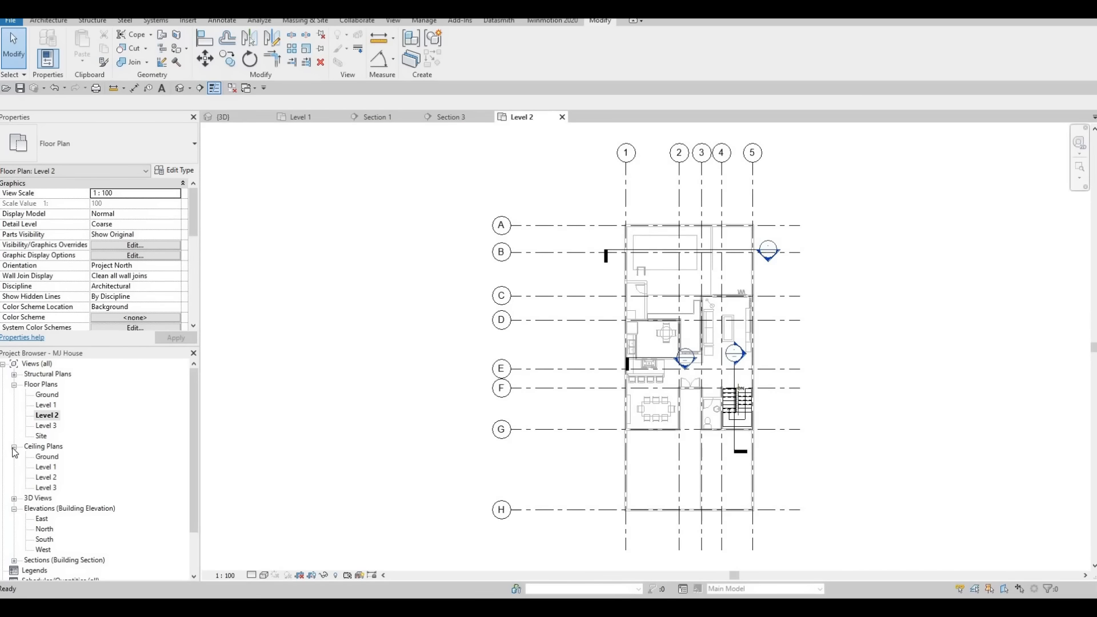
click(13, 448)
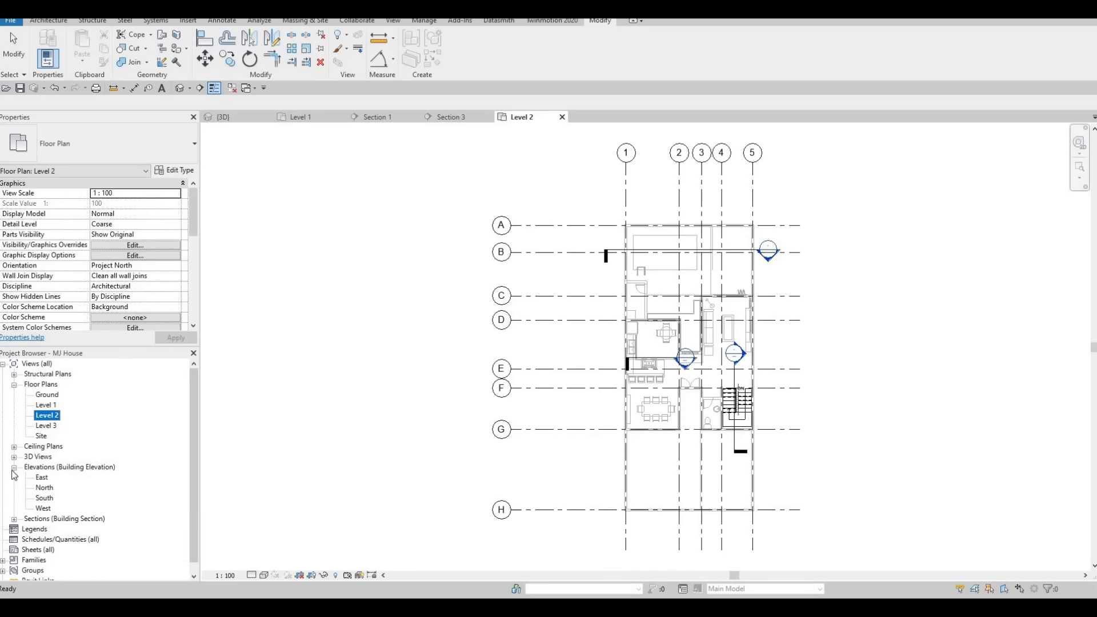
scroll(549, 366, up, 4)
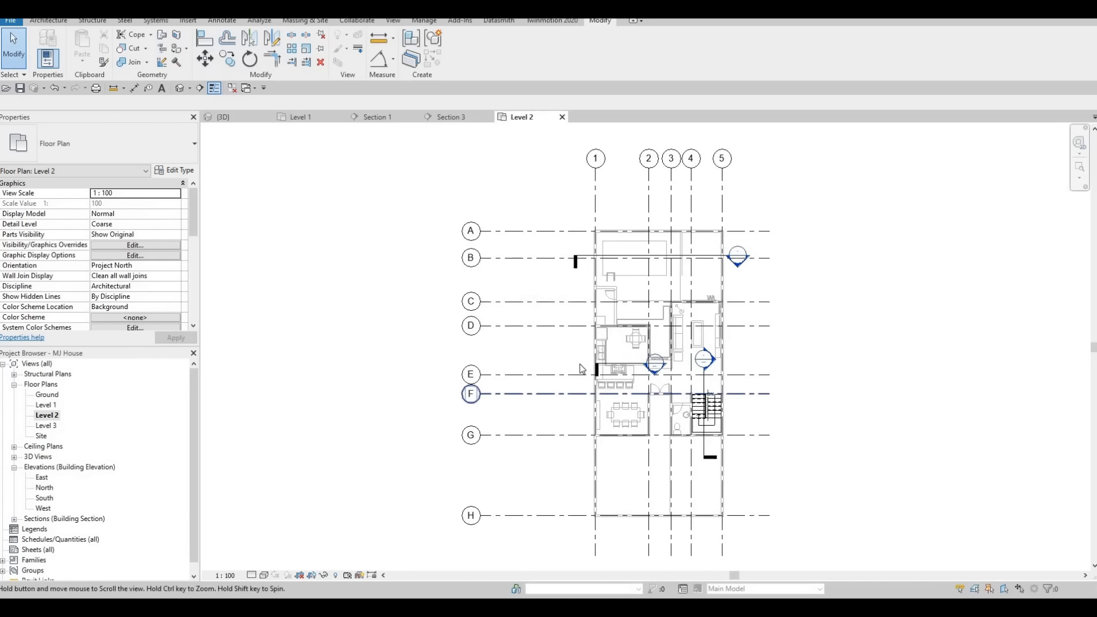
scroll(549, 361, up, 1)
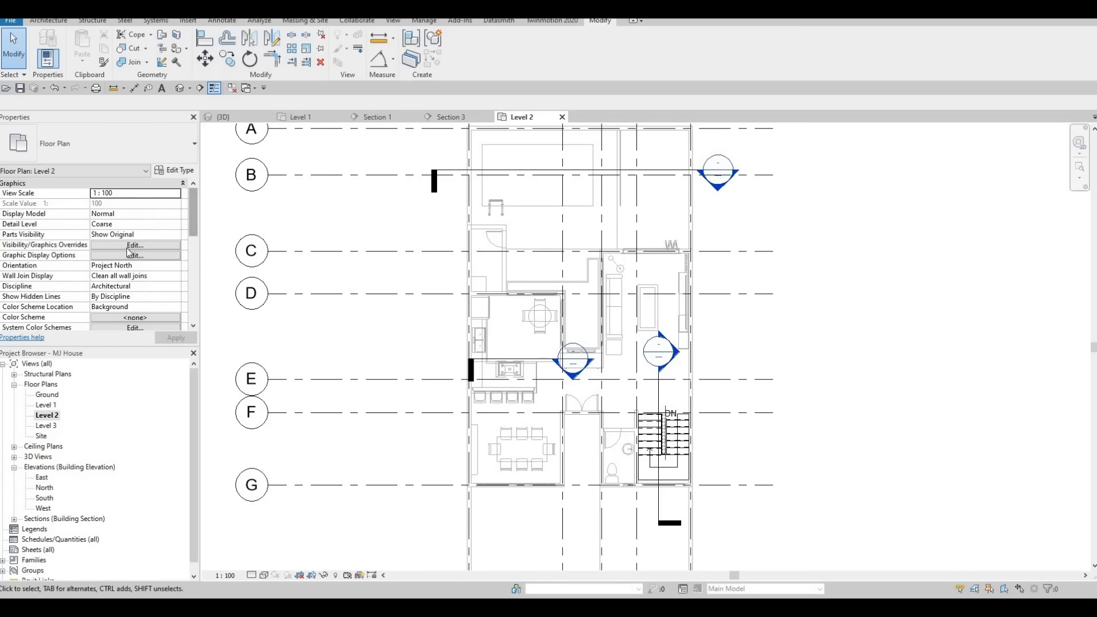
scroll(128, 251, down, 8)
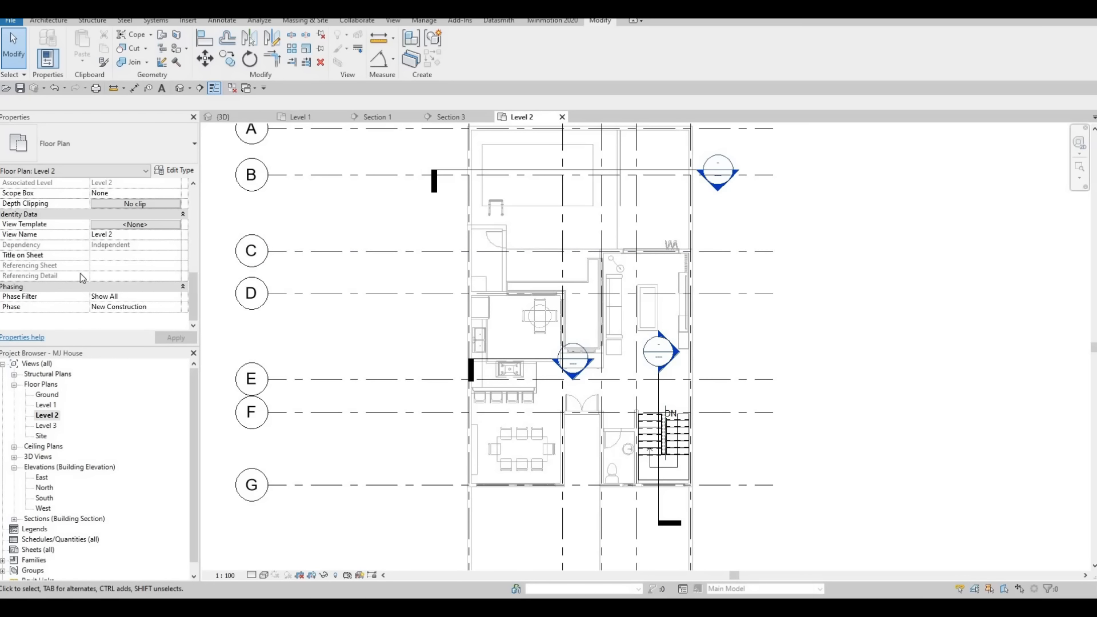
scroll(98, 282, up, 5)
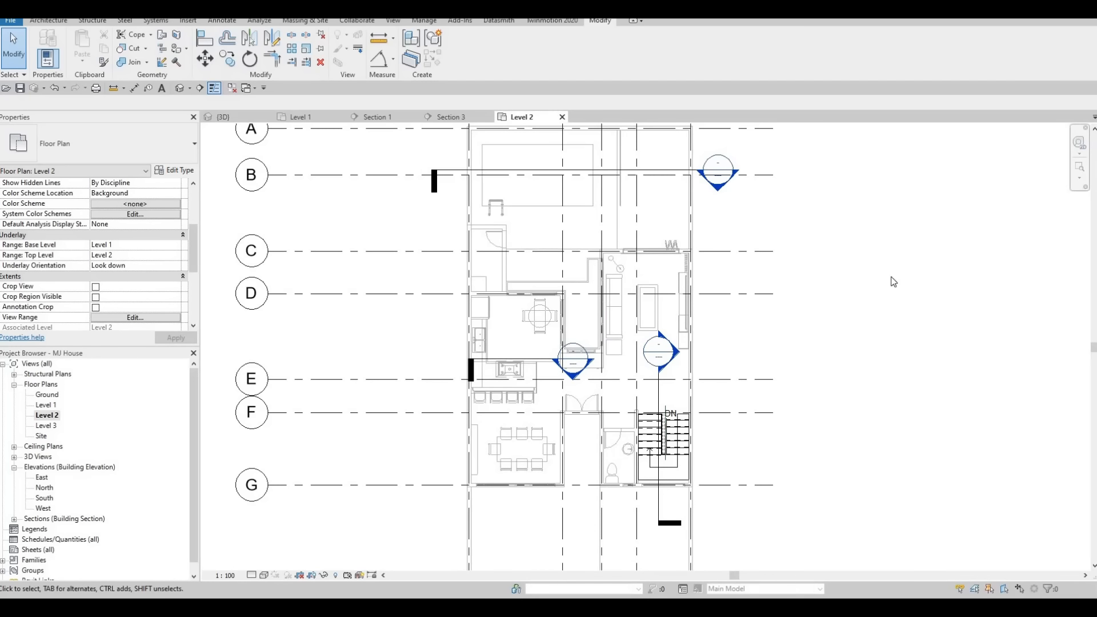
middle_drag(607, 268, 622, 243)
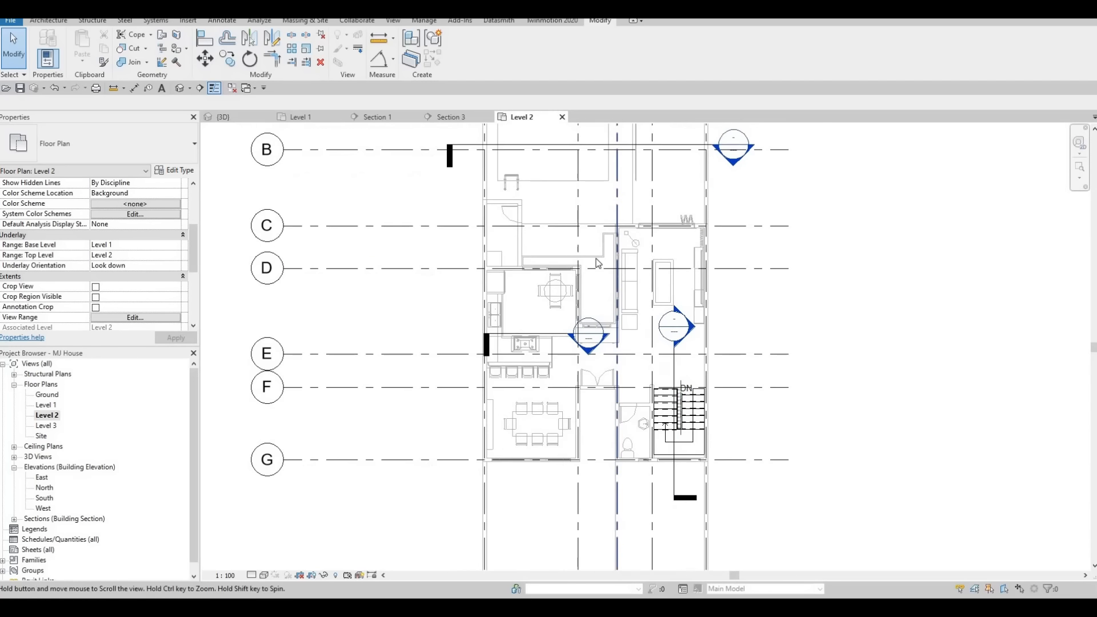
scroll(631, 242, up, 2)
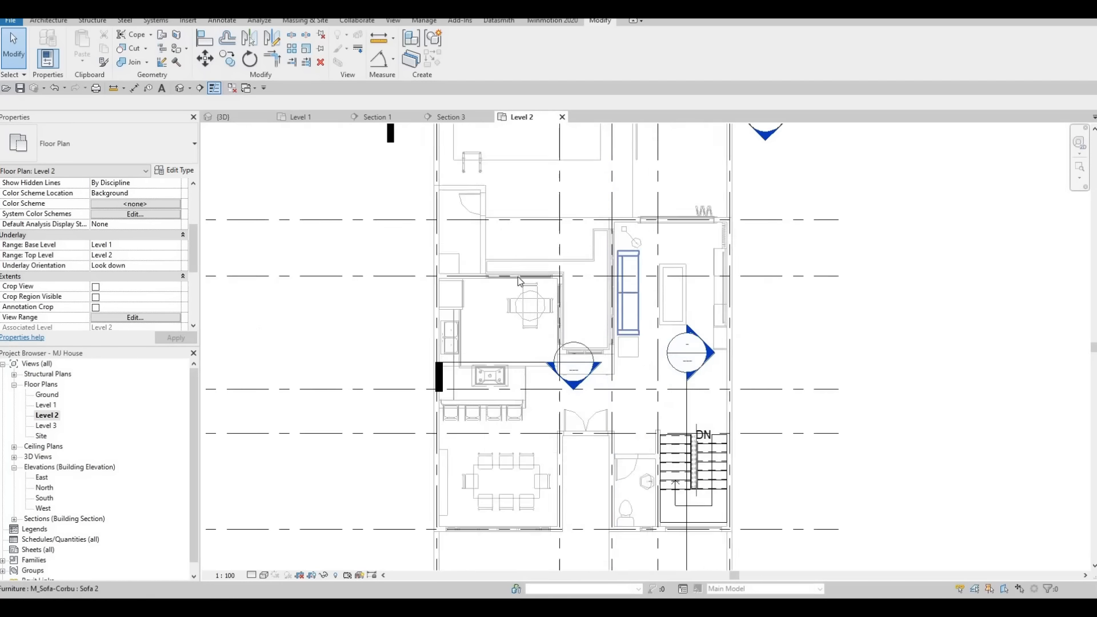
Create a wall similar to Exterior Wall 1, drawing it about 3730 mm long along the kitchen's upper edge.
click(498, 245)
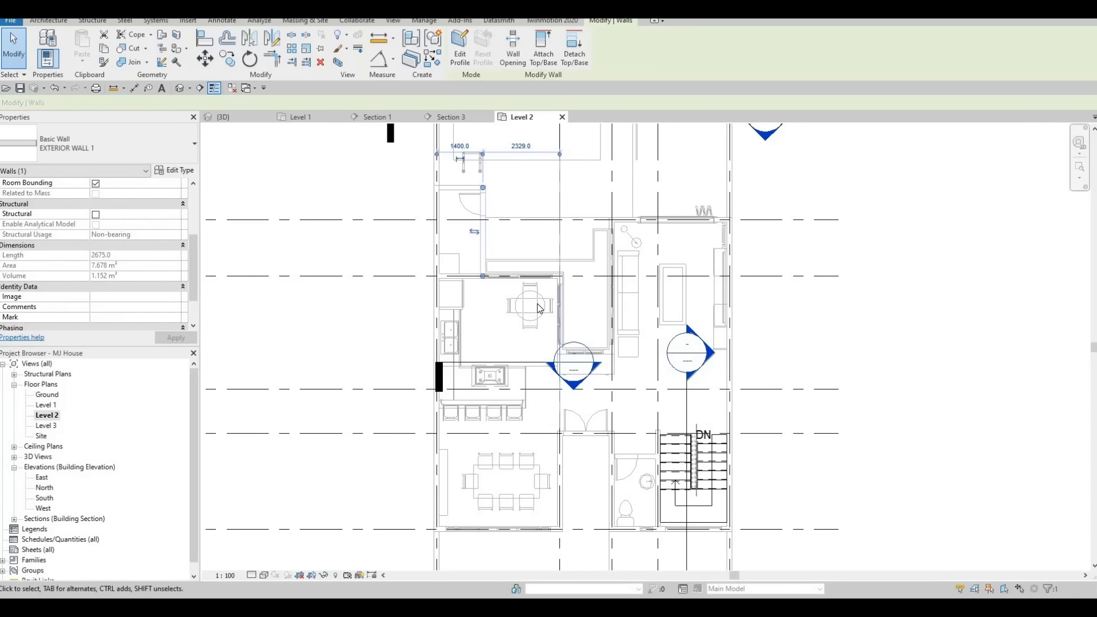
key(c)
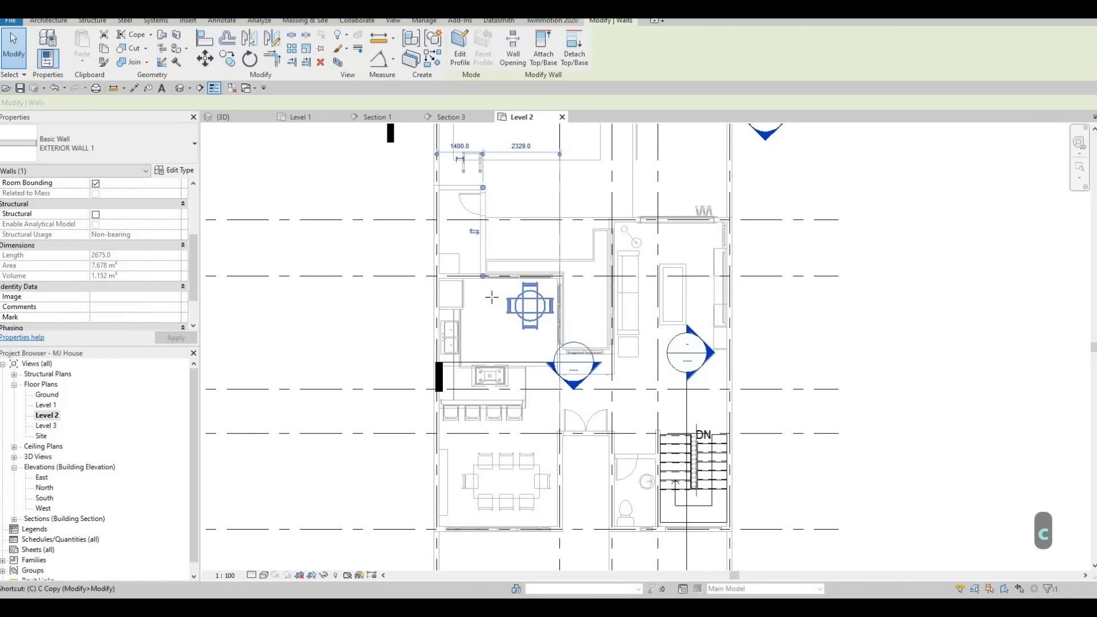
key(s)
scroll(431, 277, up, 5)
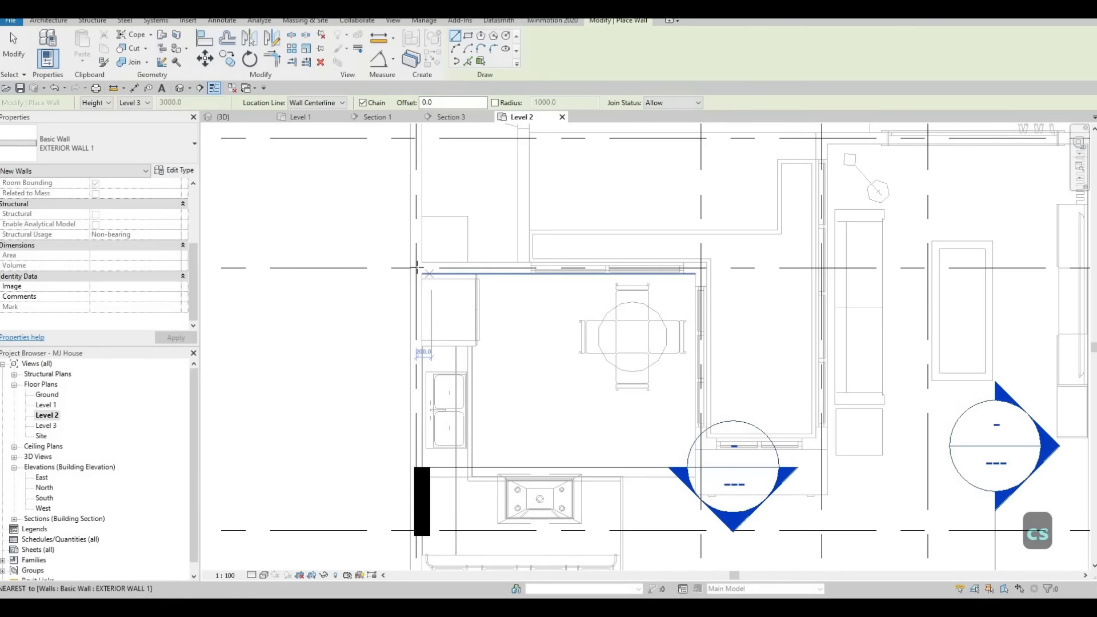
scroll(499, 267, down, 4)
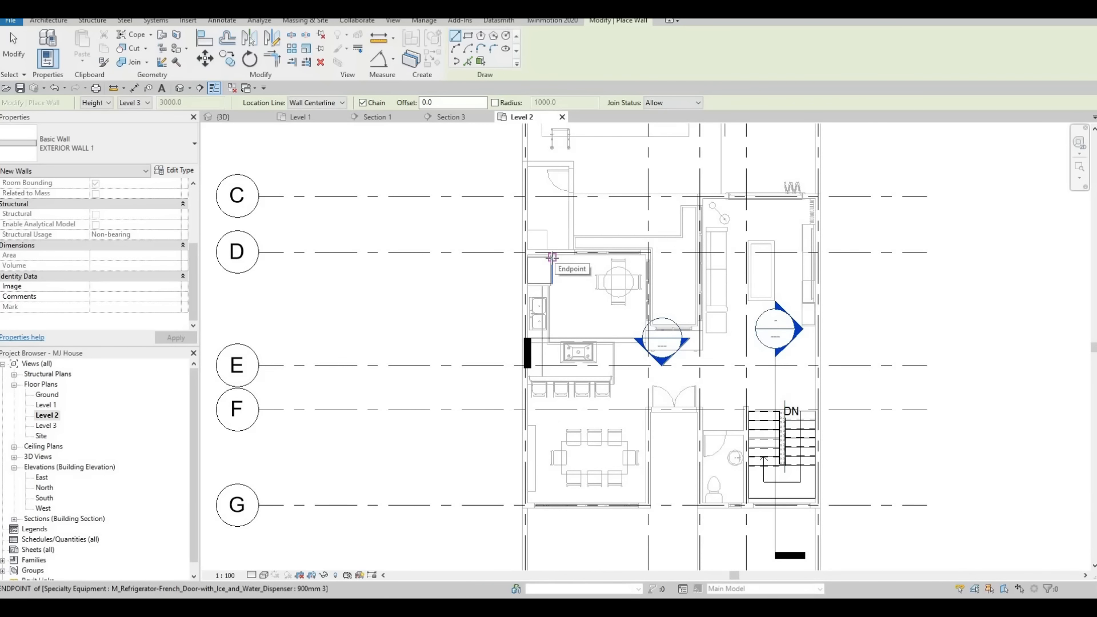
scroll(526, 400, down, 2)
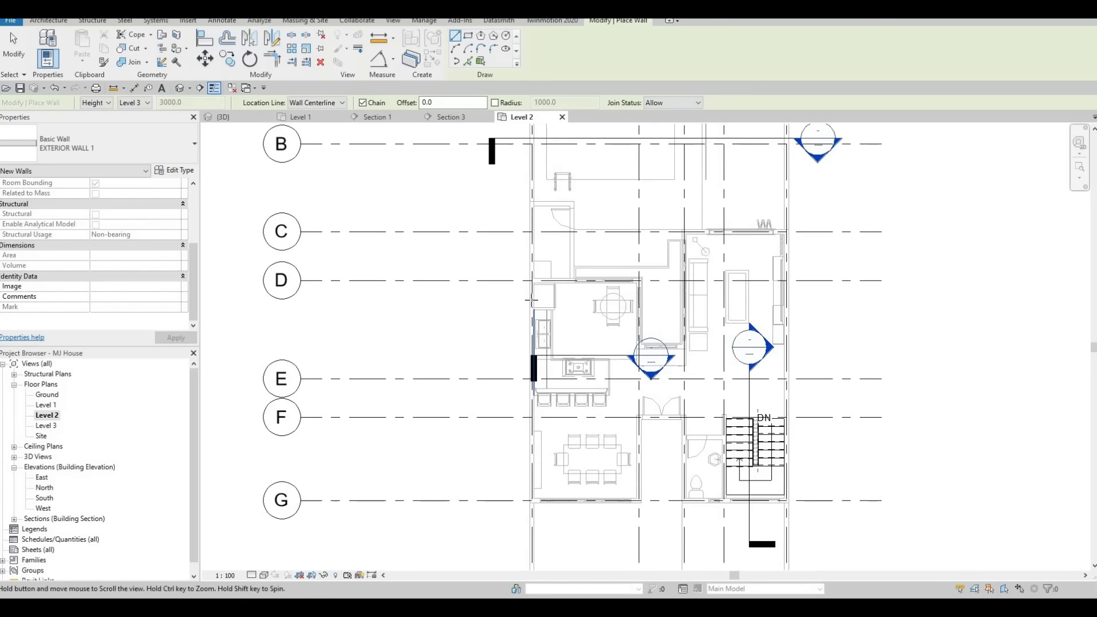
scroll(532, 297, up, 3)
scroll(539, 294, up, 2)
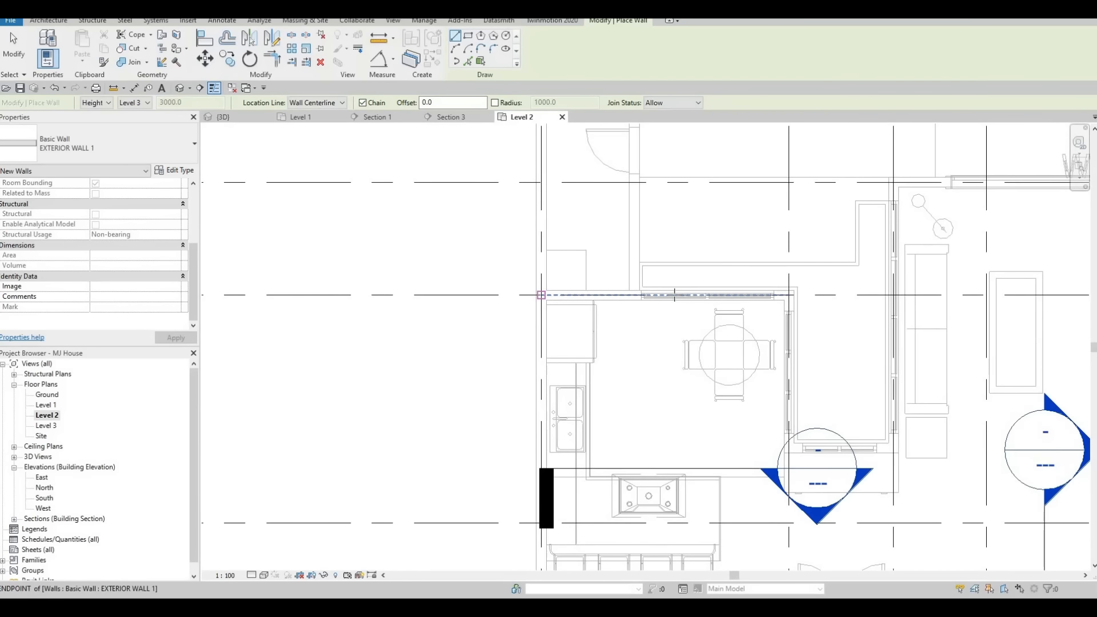
click(541, 295)
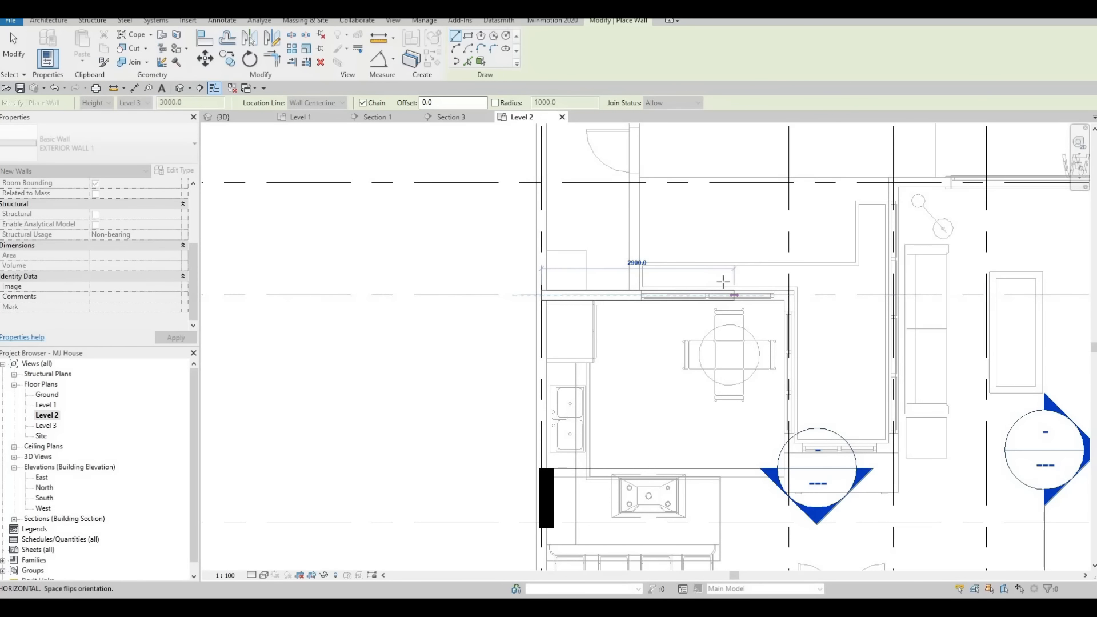
scroll(724, 282, up, 5)
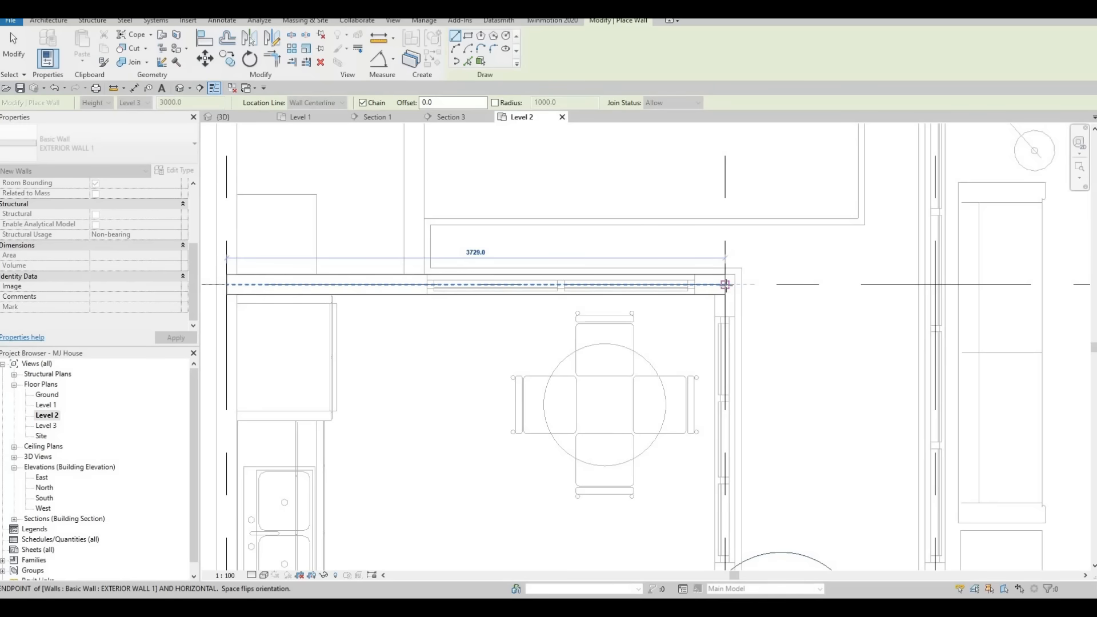
scroll(725, 284, down, 5)
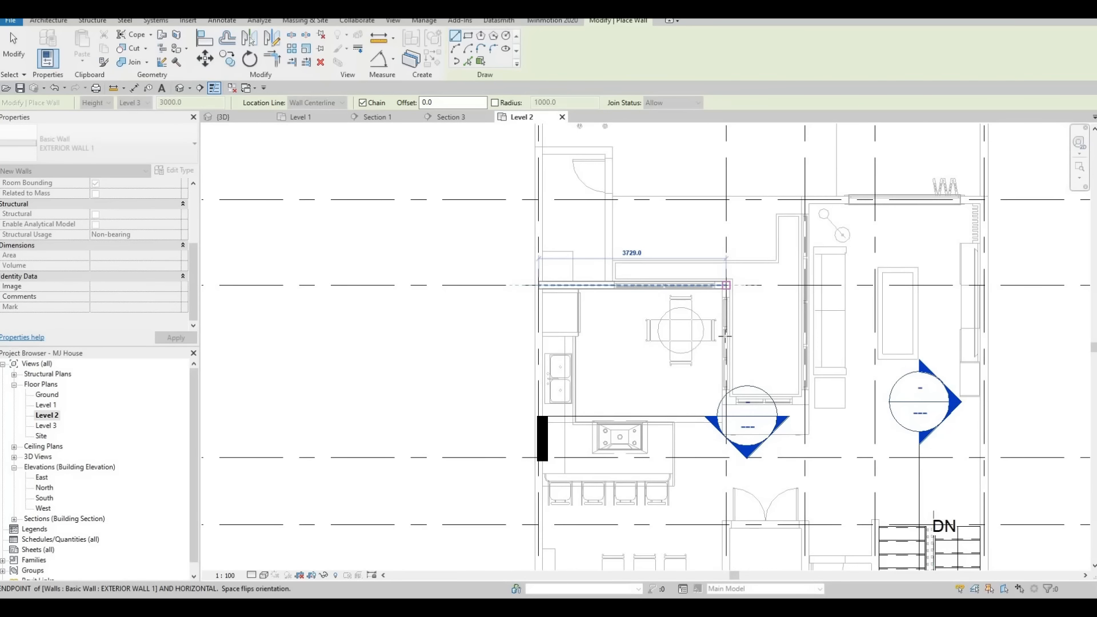
click(724, 334)
Try to continue the wall chain down and across the kitchen's right side, then undo the two added segments.
scroll(722, 325, up, 5)
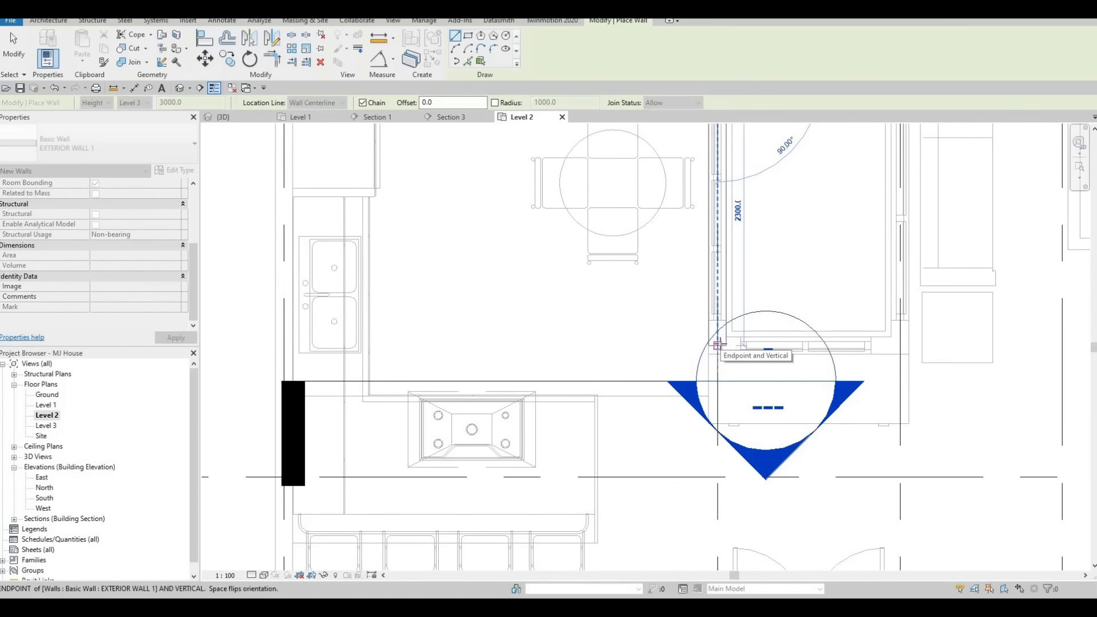
click(717, 345)
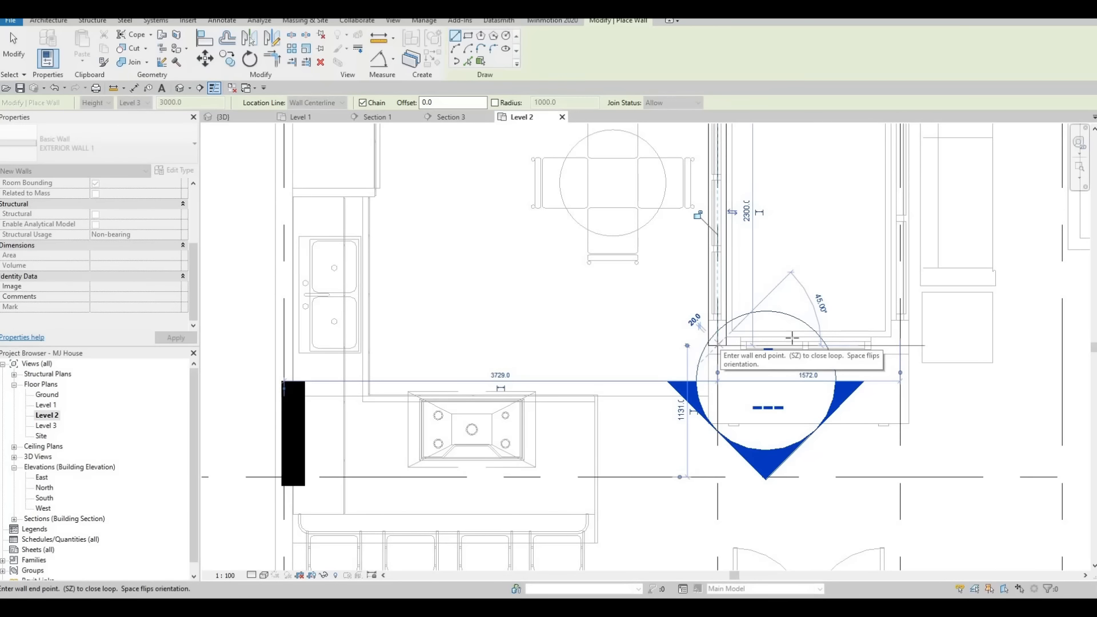
scroll(760, 343, down, 3)
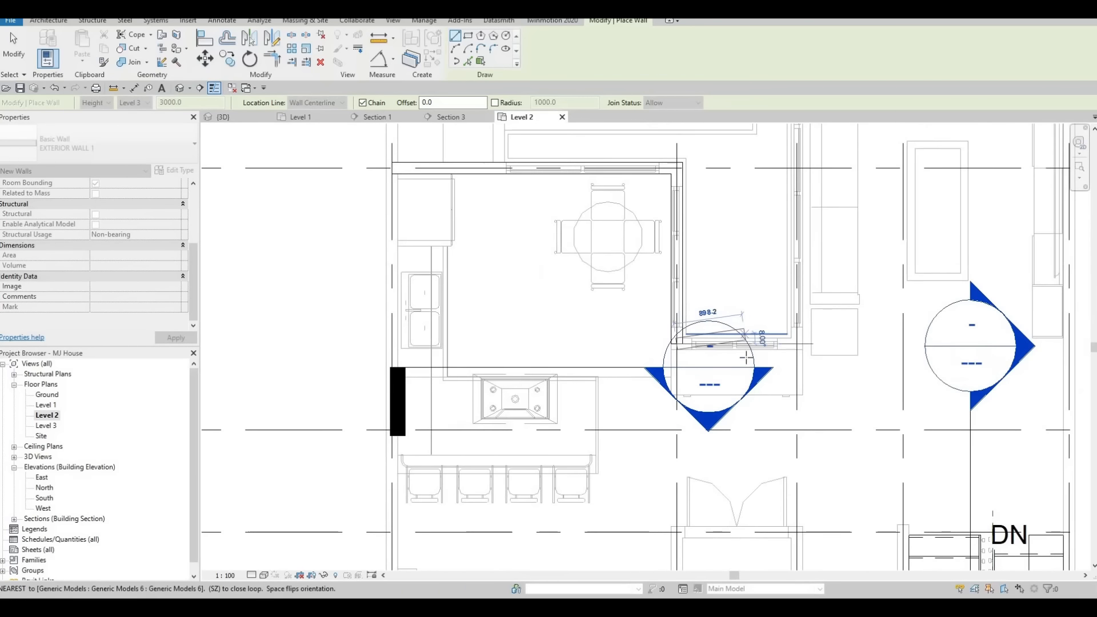
scroll(745, 357, down, 4)
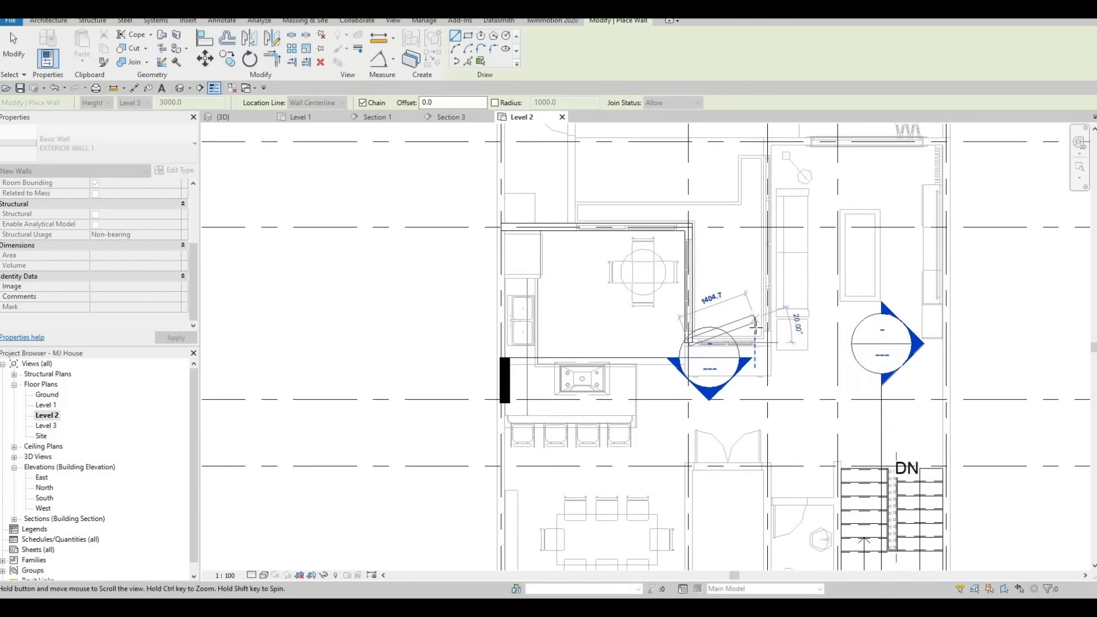
middle_drag(755, 327, 757, 301)
scroll(753, 315, up, 1)
scroll(764, 309, down, 1)
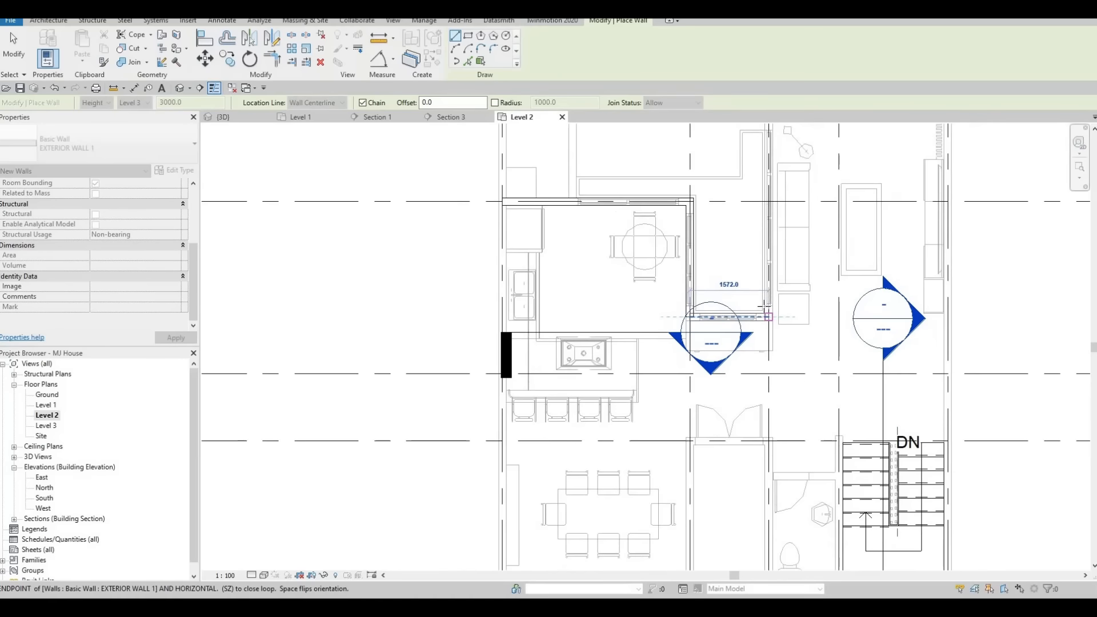
scroll(824, 304, down, 3)
key(F1)
scroll(823, 290, up, 2)
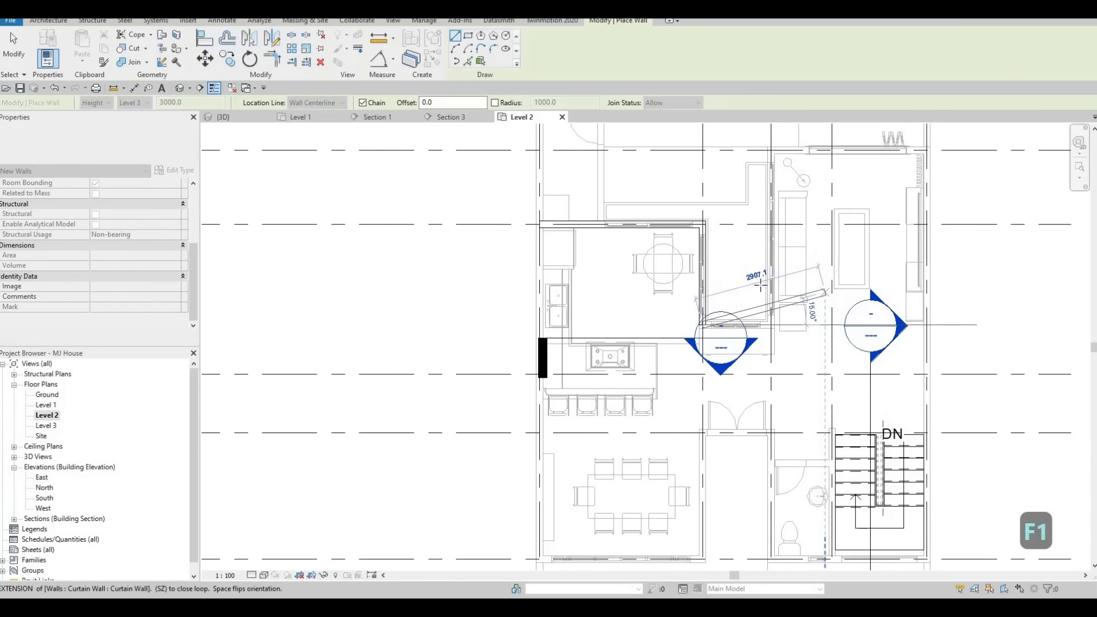
key(ctrl+z)
scroll(693, 282, up, 1)
key(ctrl+z)
scroll(693, 282, up, 3)
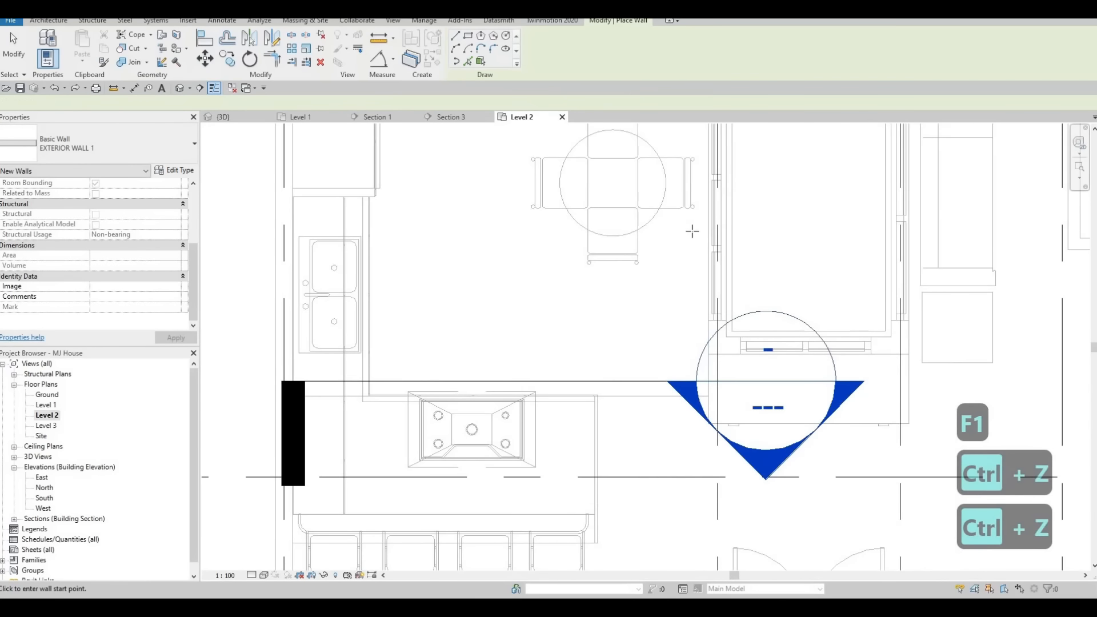
scroll(691, 230, down, 1)
middle_drag(691, 166, 724, 259)
key(Escape)
key(Escape)
Extend the new kitchen wall's right end to the living room wall, making it about 5300 mm long.
click(690, 208)
scroll(664, 265, down, 2)
scroll(742, 309, down, 1)
scroll(727, 303, down, 3)
scroll(688, 341, up, 4)
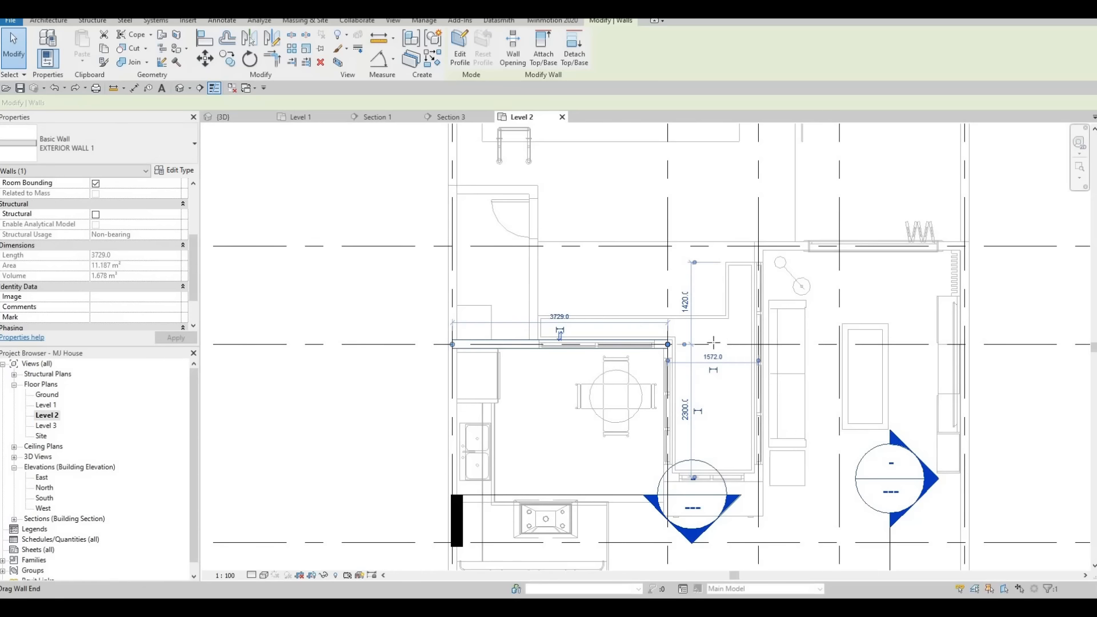
drag(713, 343, 760, 344)
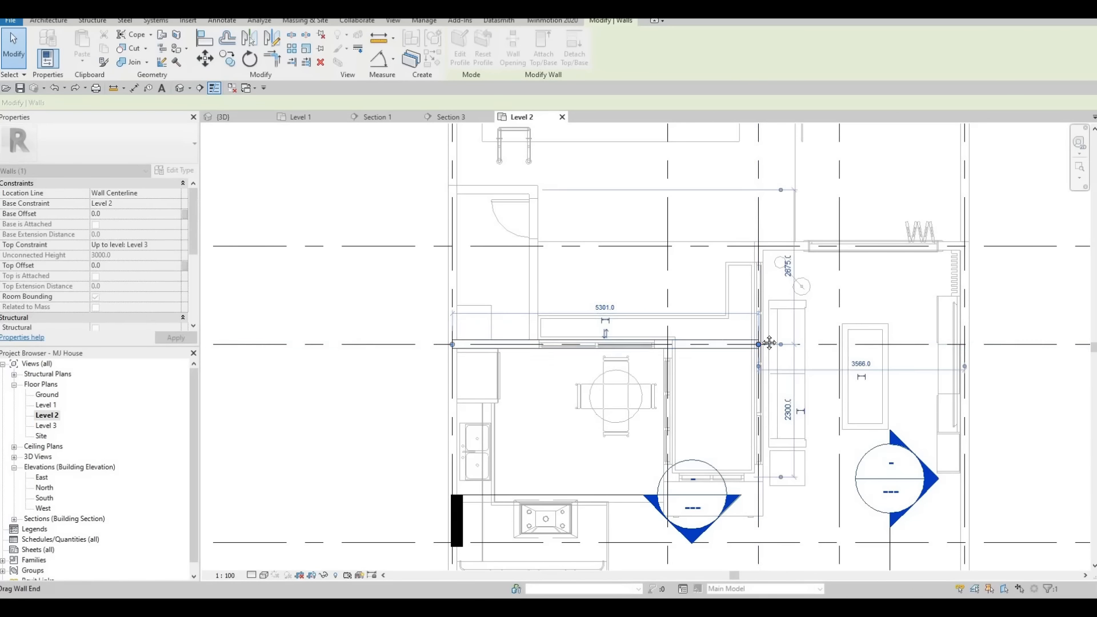
scroll(768, 342, down, 2)
key(Escape)
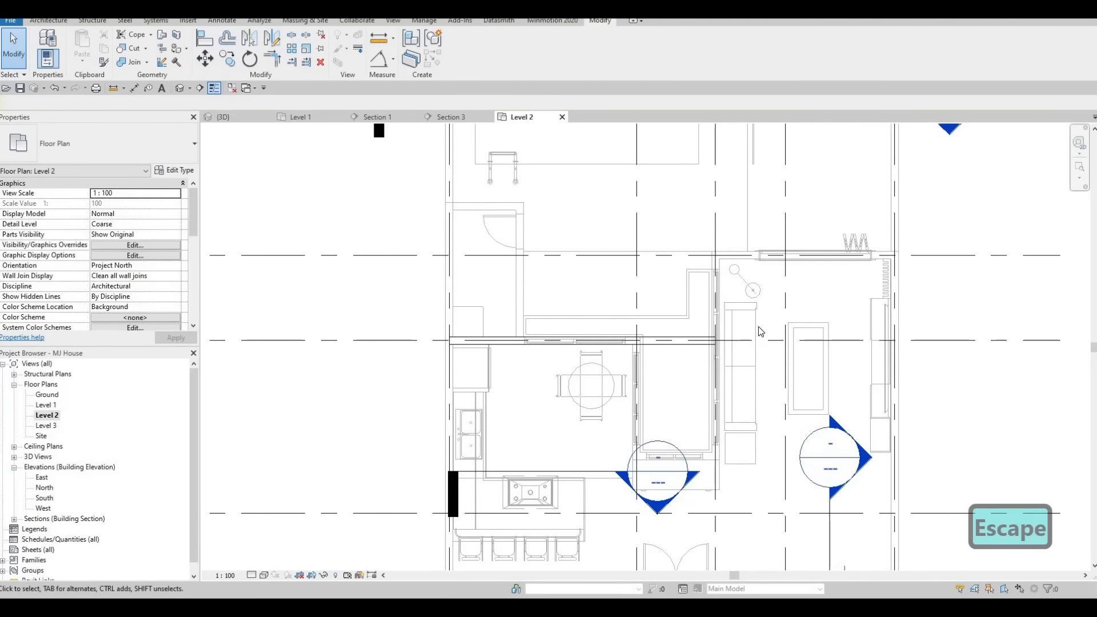
Create a wall similar to Exterior Wall 1, drawing it about 1800 mm up from the kitchen wall's right end.
click(691, 346)
key(c)
key(s)
scroll(738, 325, up, 2)
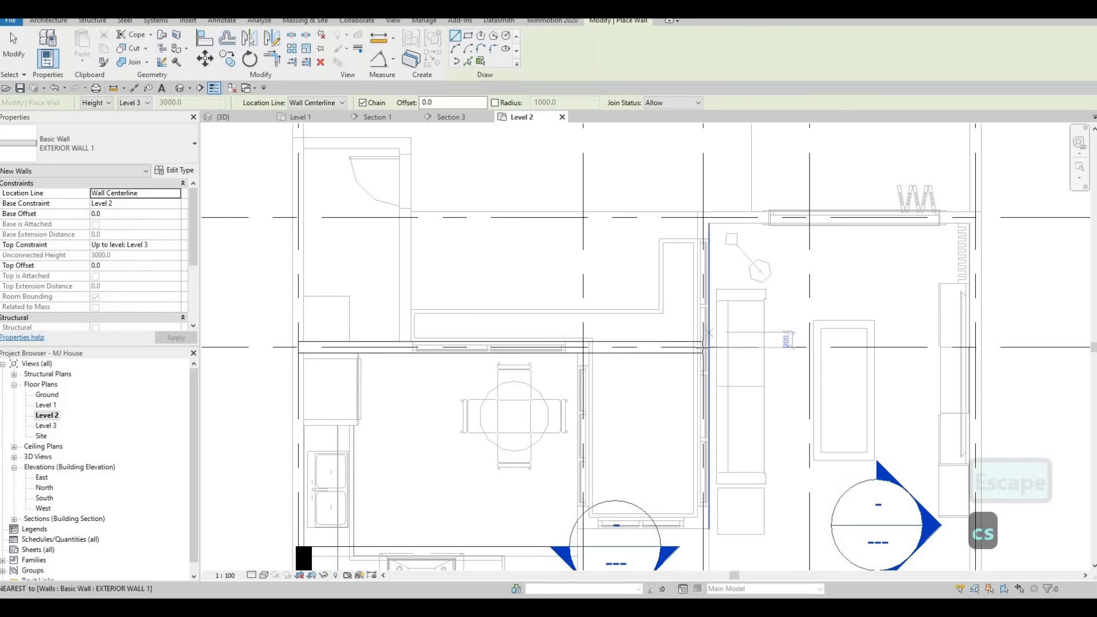
click(702, 346)
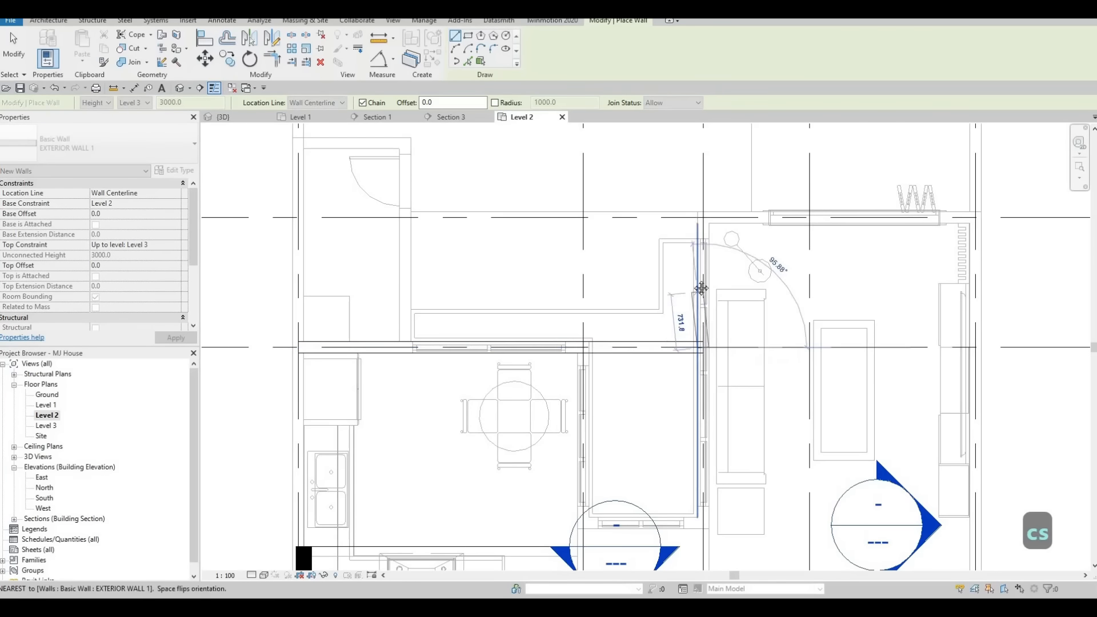
scroll(697, 286, down, 3)
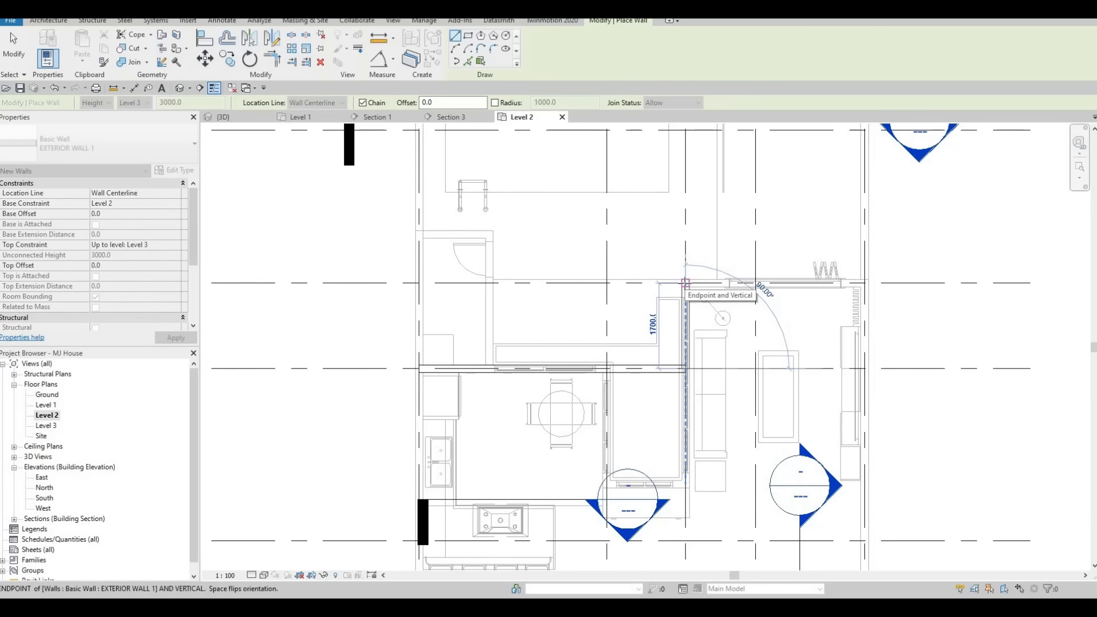
scroll(685, 282, down, 3)
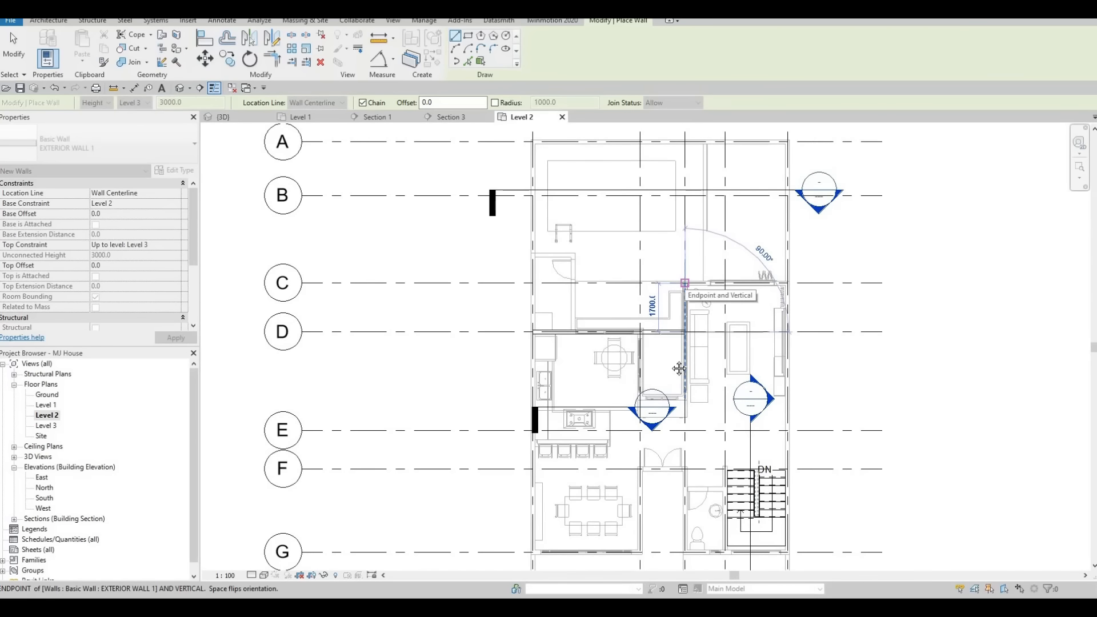
middle_drag(679, 368, 663, 323)
scroll(664, 325, up, 1)
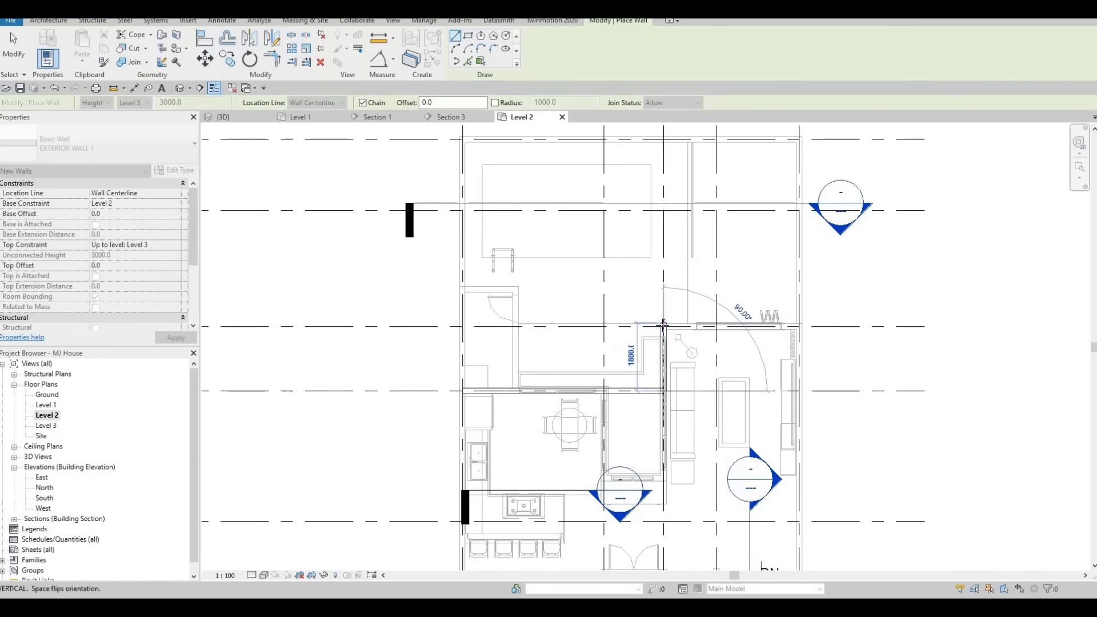
click(663, 323)
key(Escape)
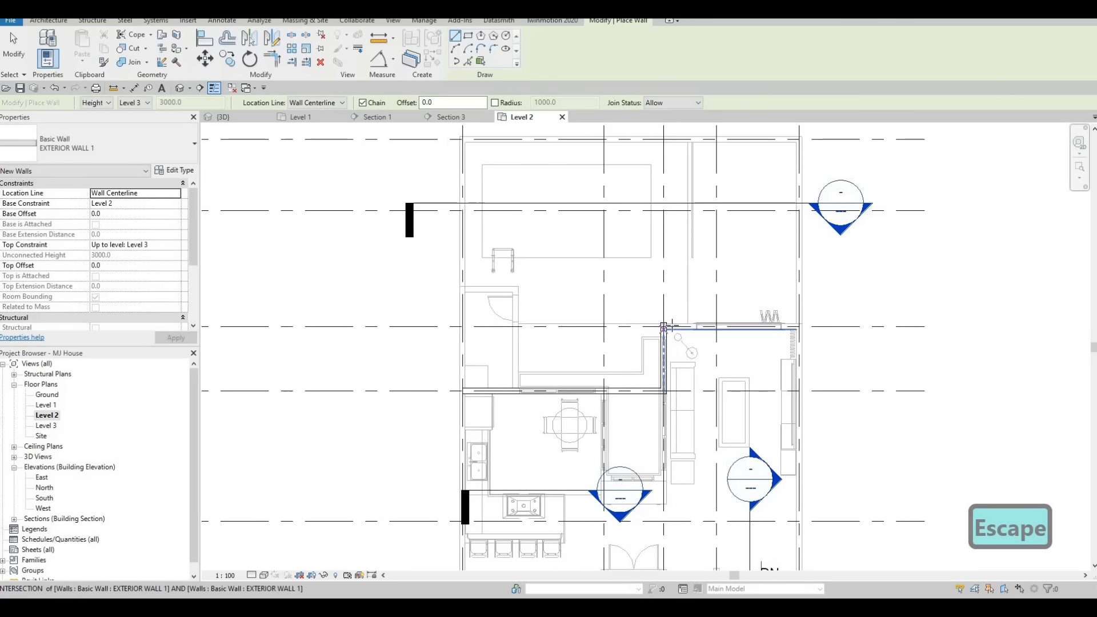
Draw another exterior wall about 3566 mm long eastward from that wall's top end to the living room's right side.
scroll(672, 323, up, 2)
click(663, 324)
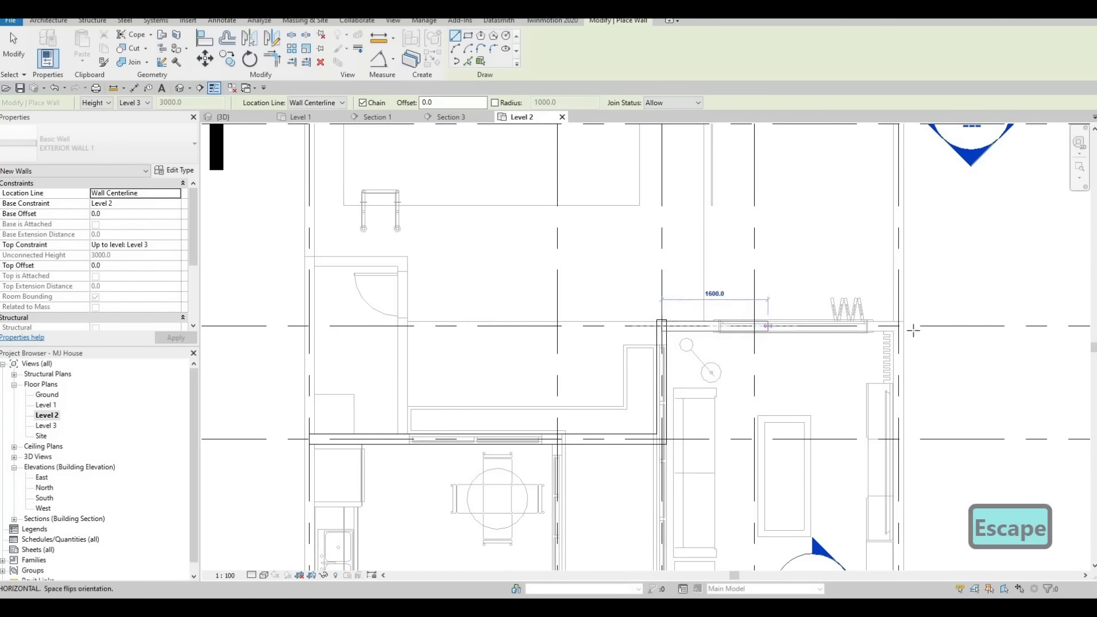
scroll(892, 330, down, 2)
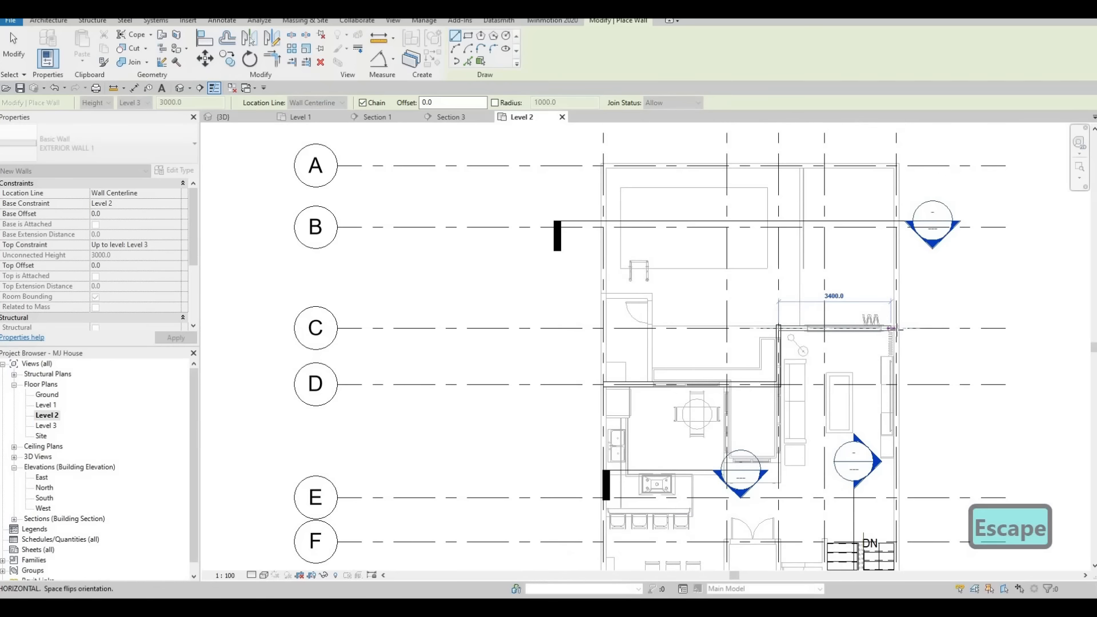
click(909, 329)
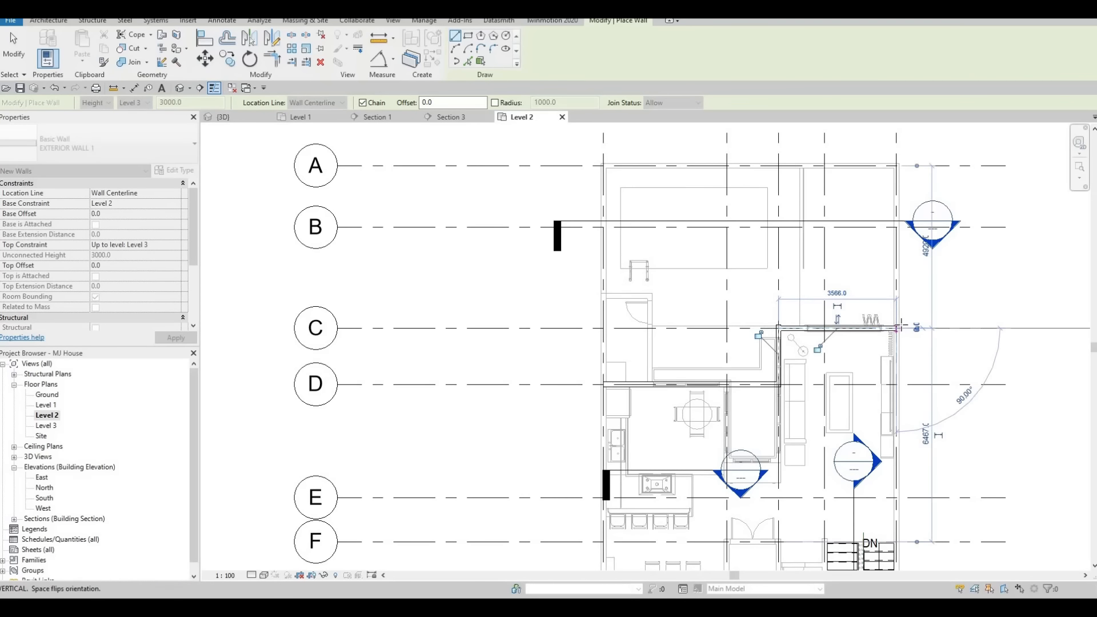
scroll(899, 325, up, 1)
key(Escape)
key(Escape)
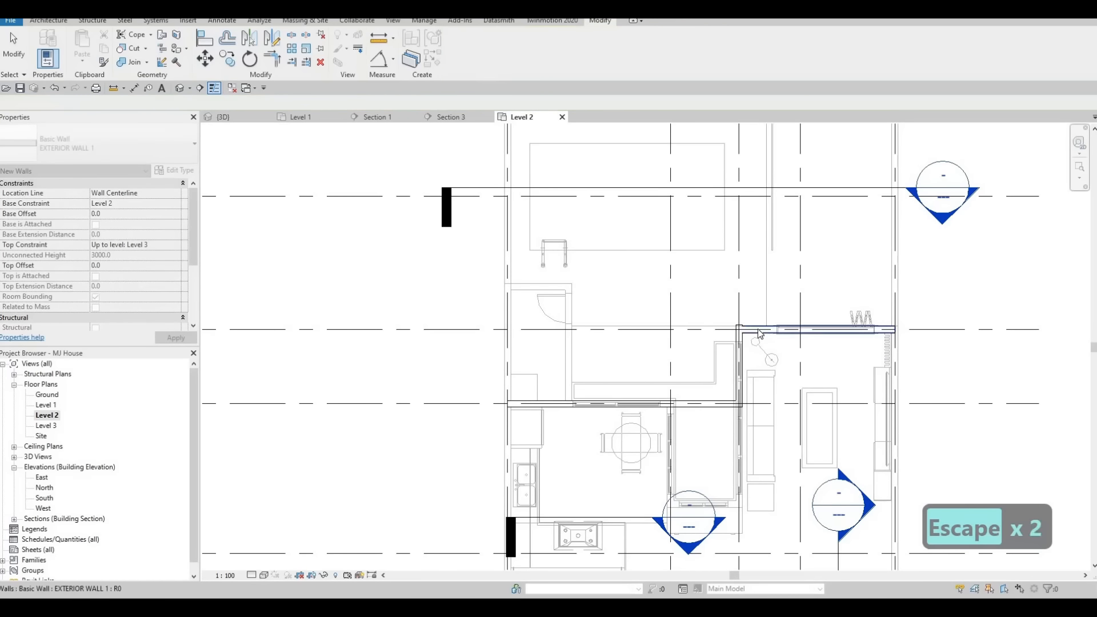
key(Escape)
key(t)
key(r)
click(736, 330)
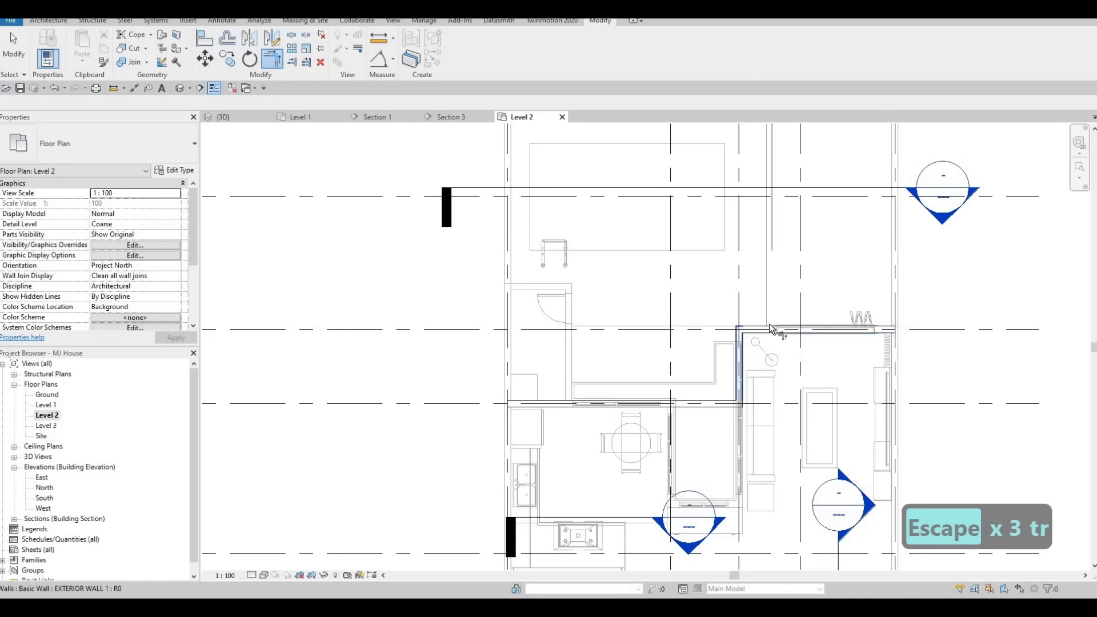
scroll(805, 317, down, 1)
key(Escape)
key(Escape)
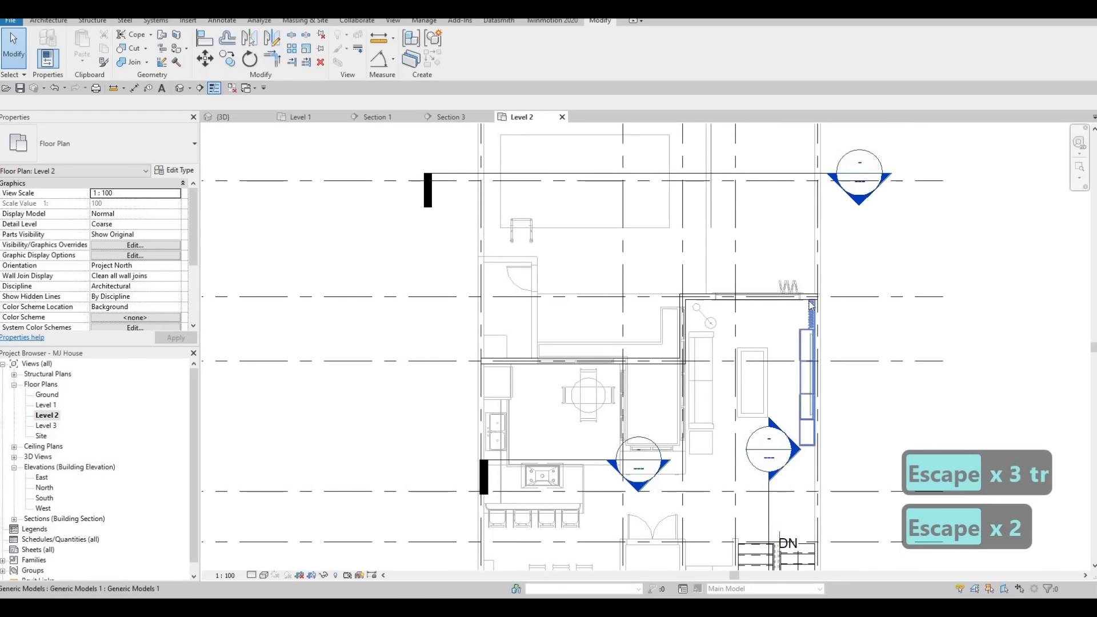
Create a wall similar to the top exterior wall, chaining it from the top-right corner down the east side and along the stair and bathroom's south edge.
click(808, 298)
key(c)
key(s)
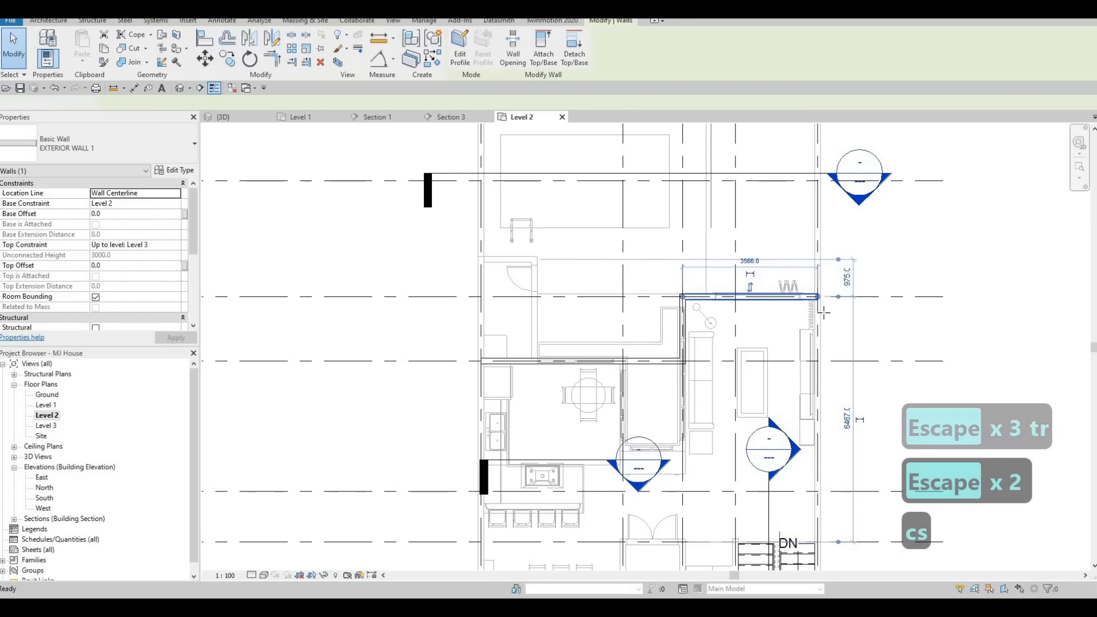
click(817, 296)
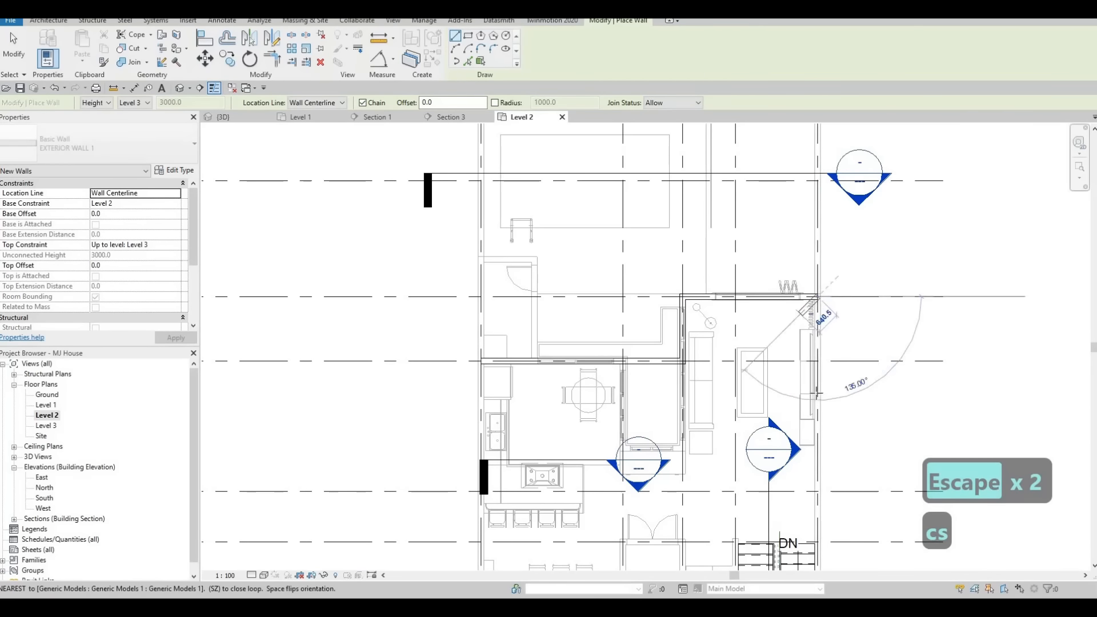
scroll(797, 328, down, 2)
middle_drag(786, 471, 800, 370)
scroll(800, 370, up, 2)
scroll(845, 405, up, 3)
scroll(836, 403, up, 3)
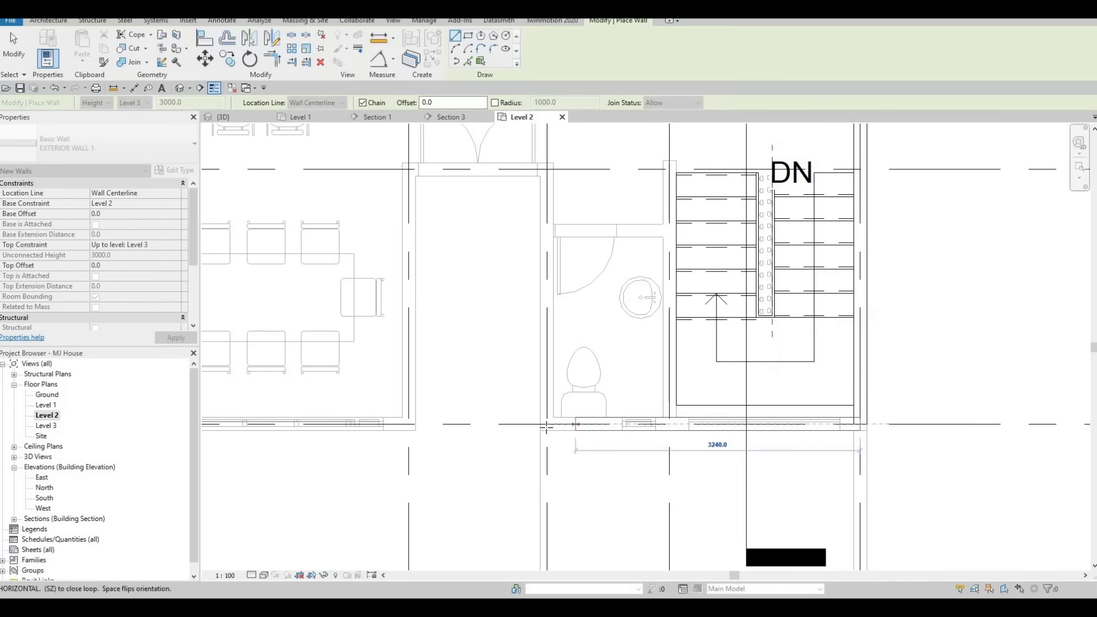
click(545, 400)
scroll(549, 411, down, 3)
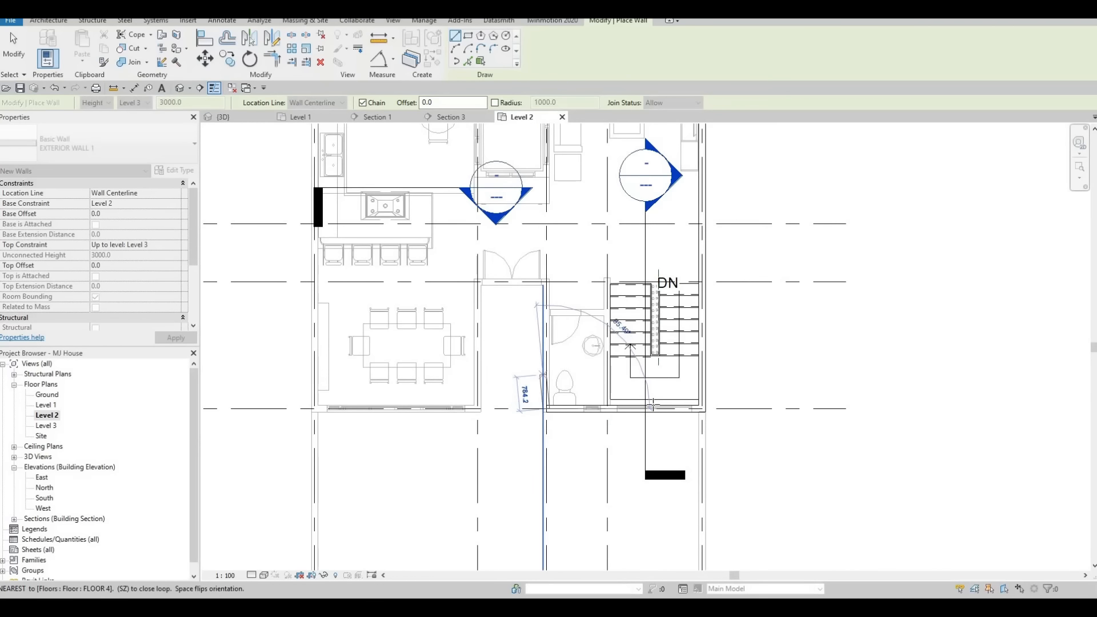
middle_drag(546, 297, 655, 333)
scroll(655, 331, up, 3)
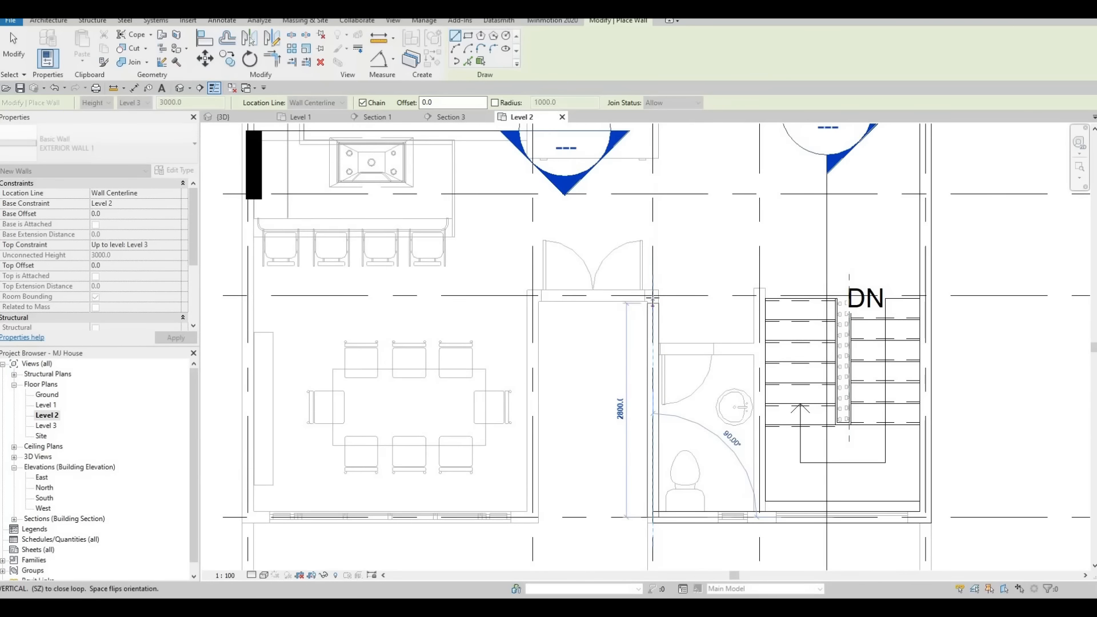
Continue the exterior wall chain around the dining area's east and south edges and up the west side to the kitchen.
click(541, 295)
click(535, 368)
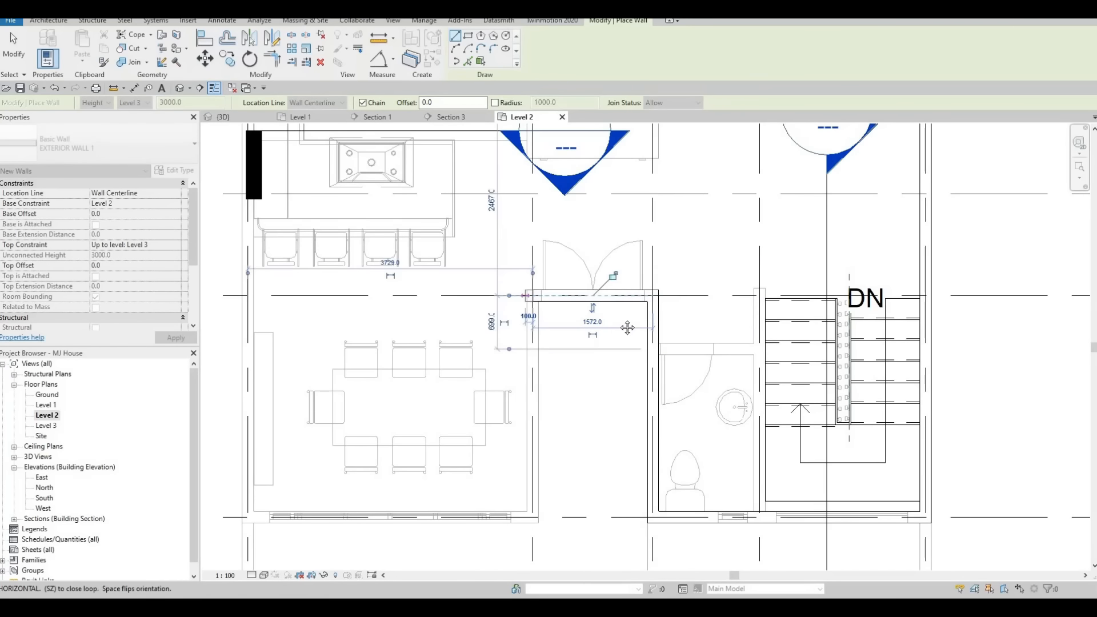
middle_drag(590, 455, 676, 397)
middle_drag(601, 427, 717, 396)
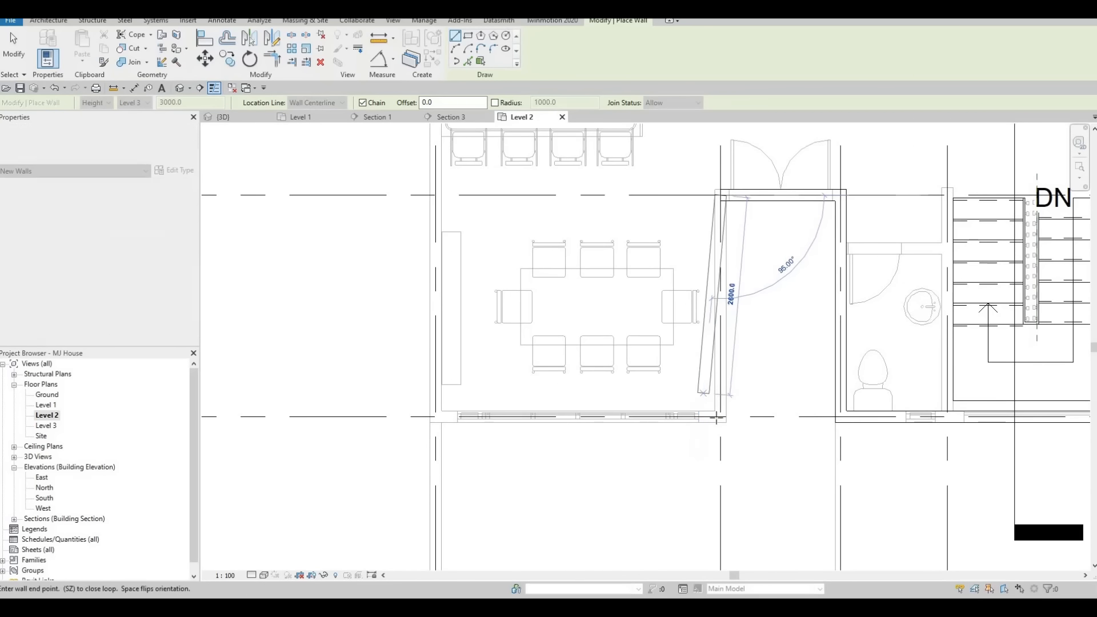
scroll(717, 418, up, 2)
click(645, 416)
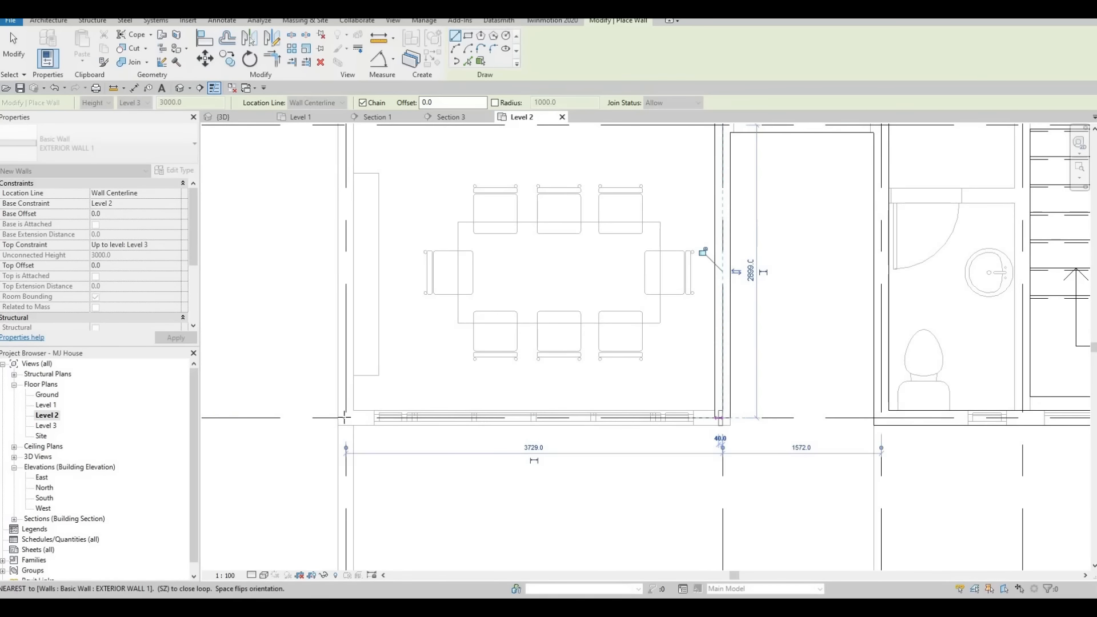
click(345, 415)
scroll(370, 348, down, 2)
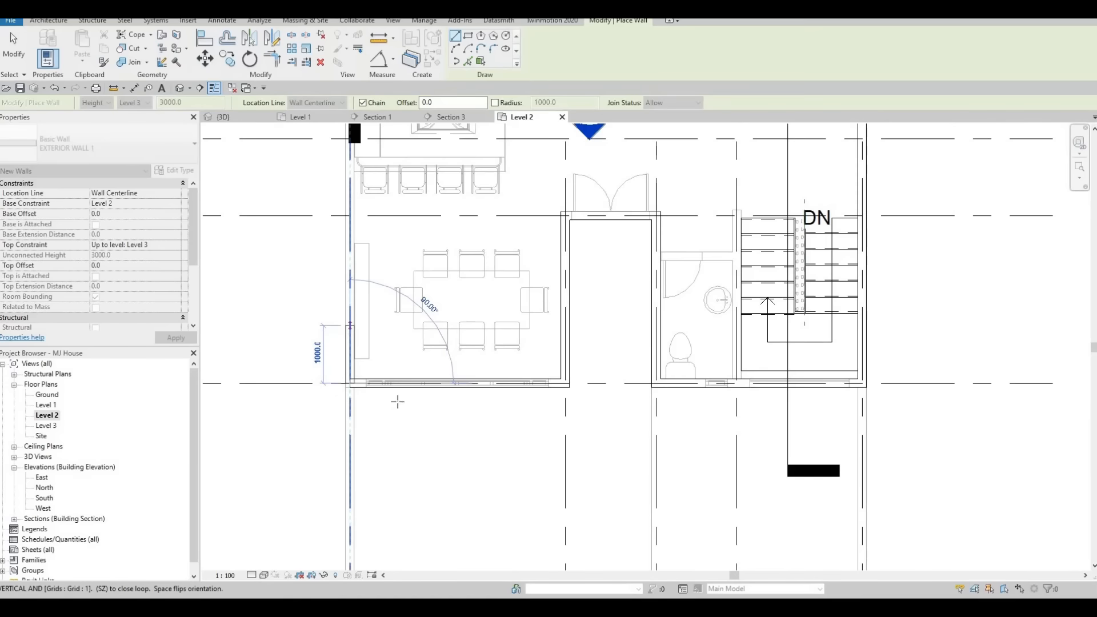
middle_drag(365, 228, 407, 350)
scroll(409, 350, down, 4)
middle_drag(399, 192, 413, 283)
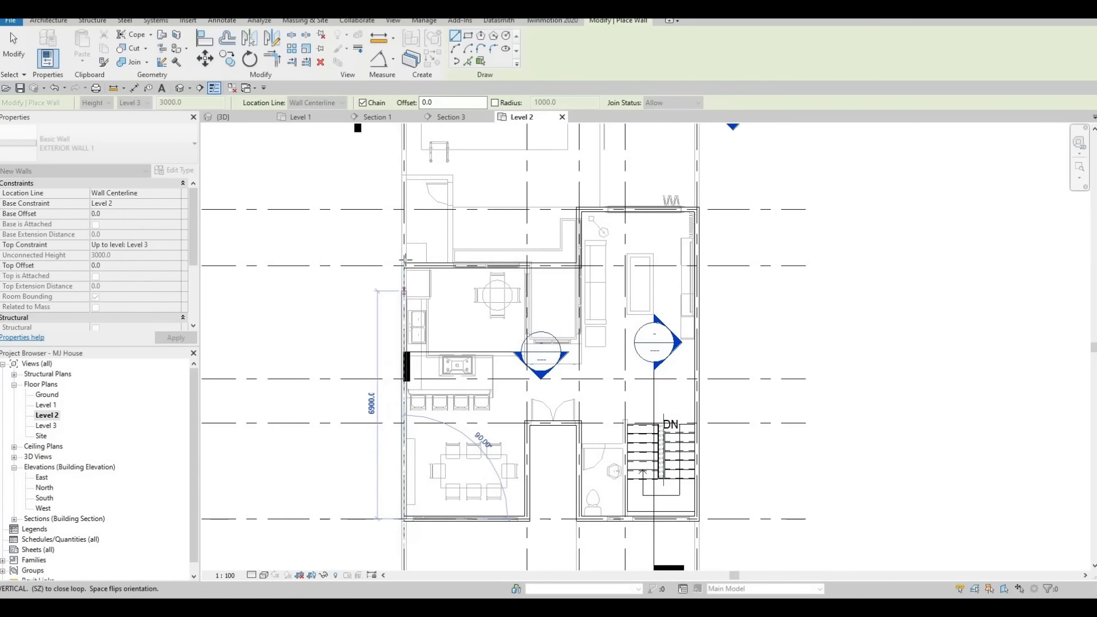
scroll(403, 290, up, 3)
click(484, 309)
key(Escape)
key(Escape)
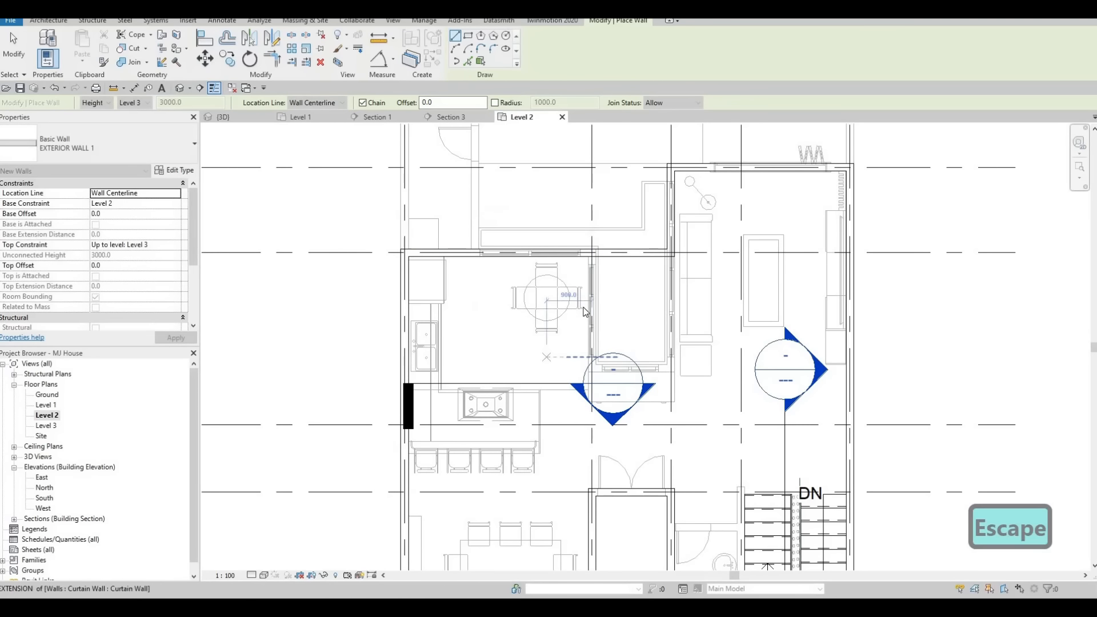
scroll(614, 318, down, 2)
middle_drag(610, 318, 649, 308)
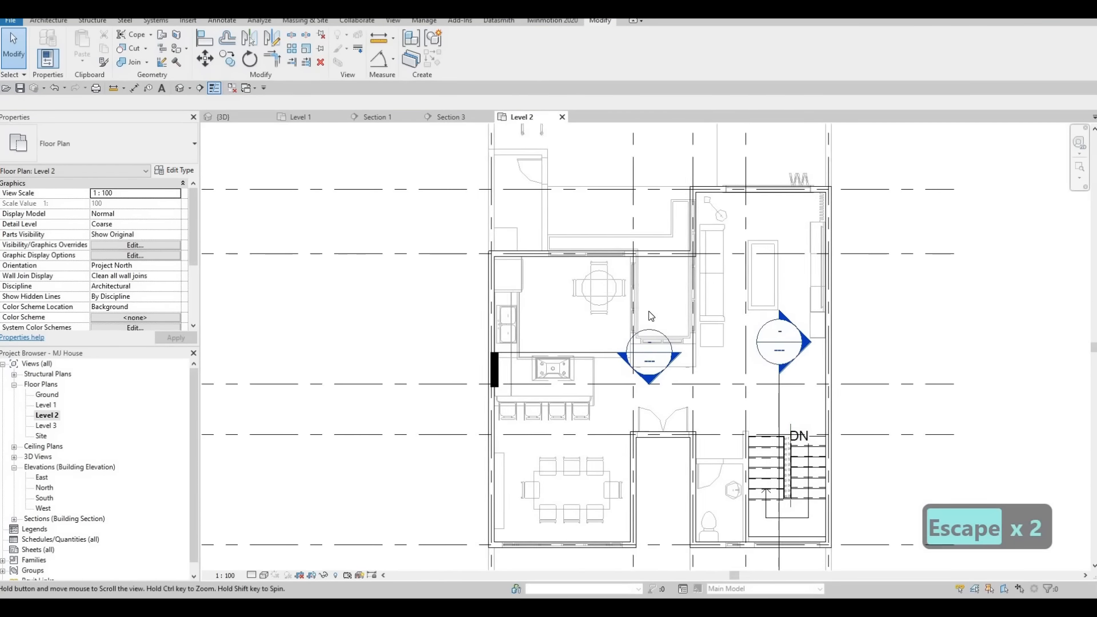
middle_drag(589, 336, 632, 330)
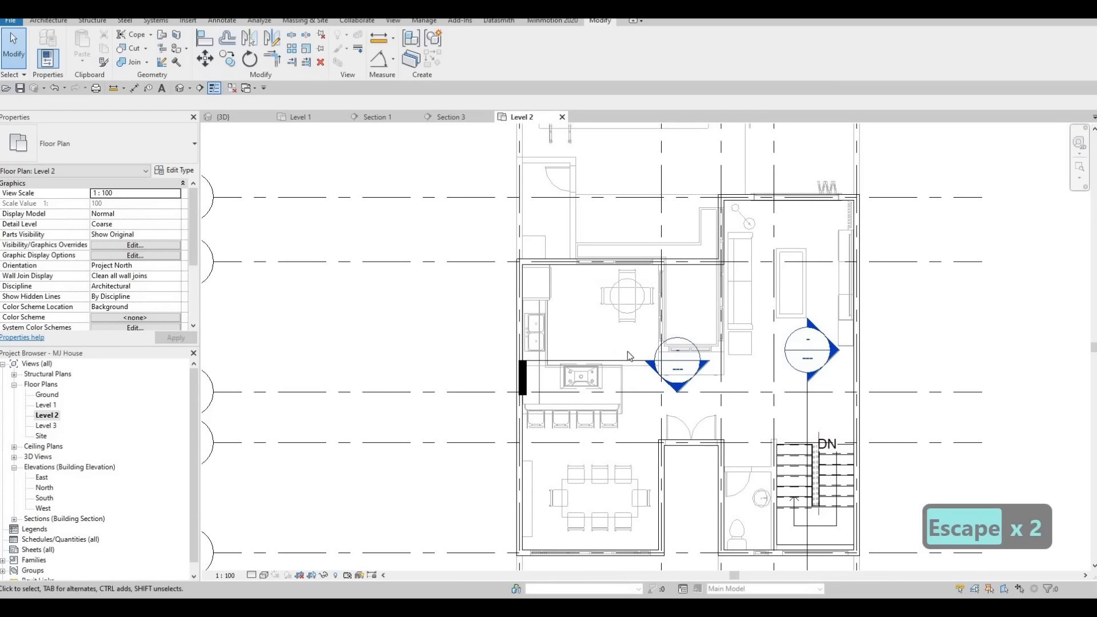
scroll(612, 342, up, 2)
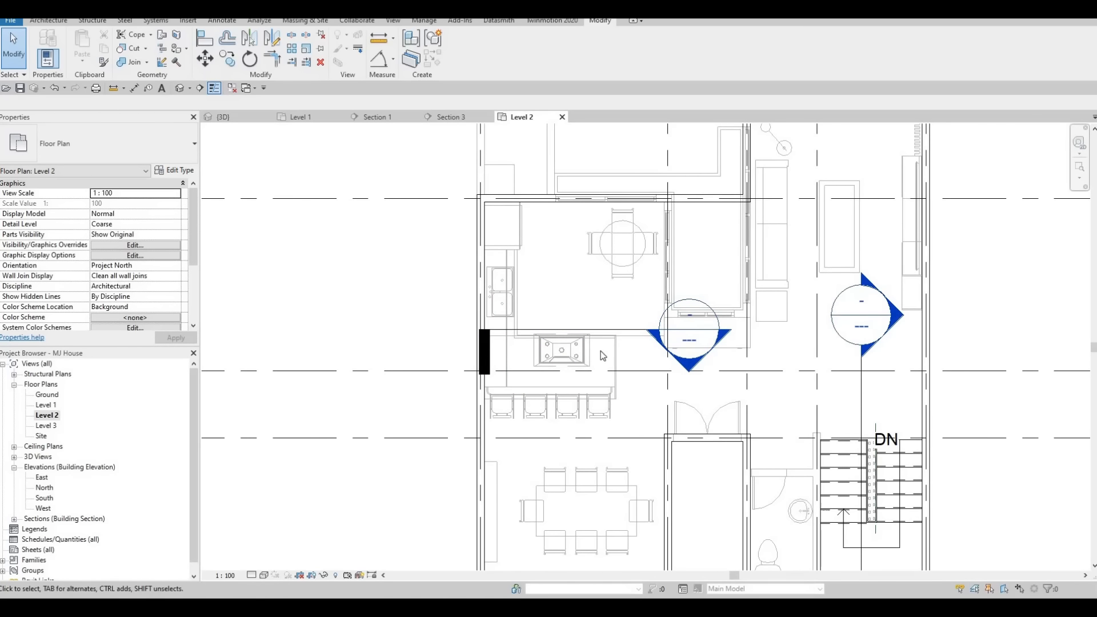
scroll(600, 350, down, 2)
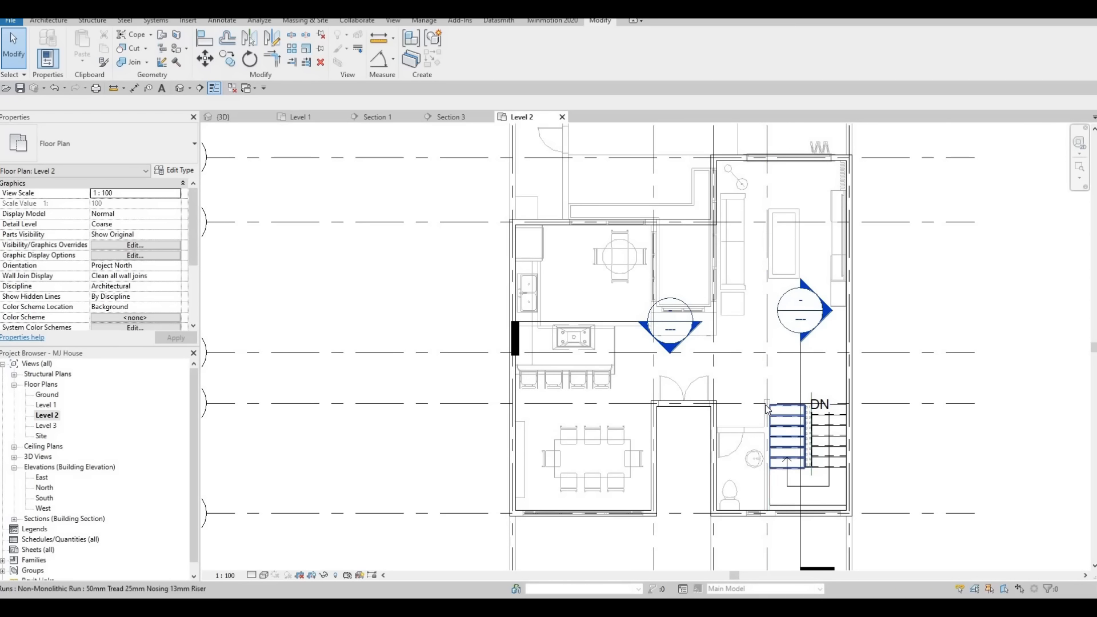
scroll(768, 406, up, 3)
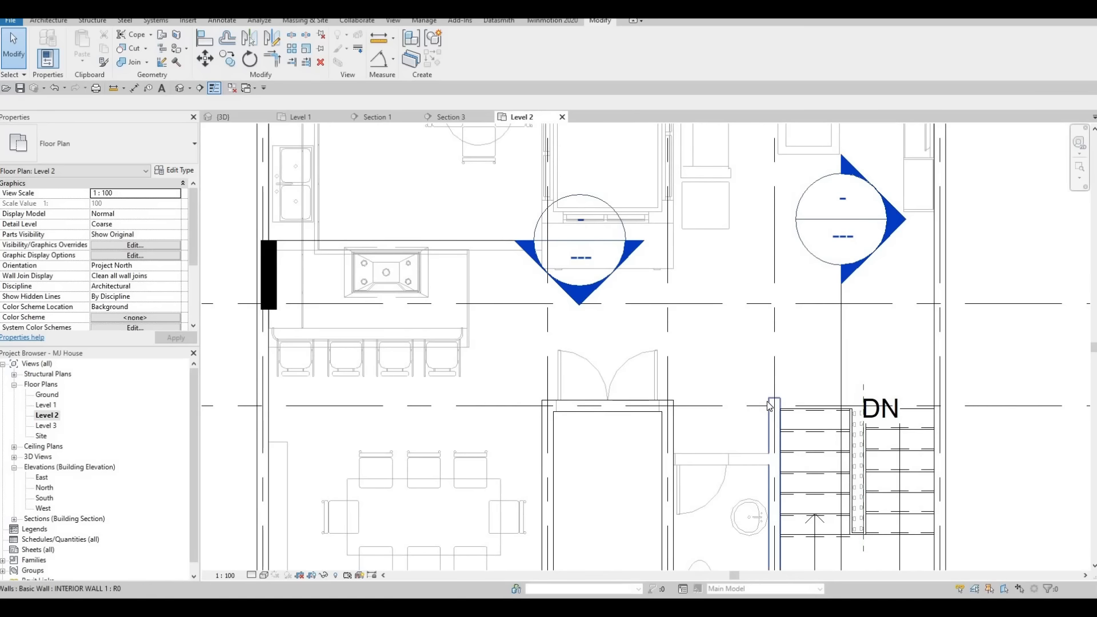
Create an interior wall similar to an existing interior wall, running from the kitchen's top wall down to grid E beside the living area.
click(769, 406)
scroll(773, 407, down, 3)
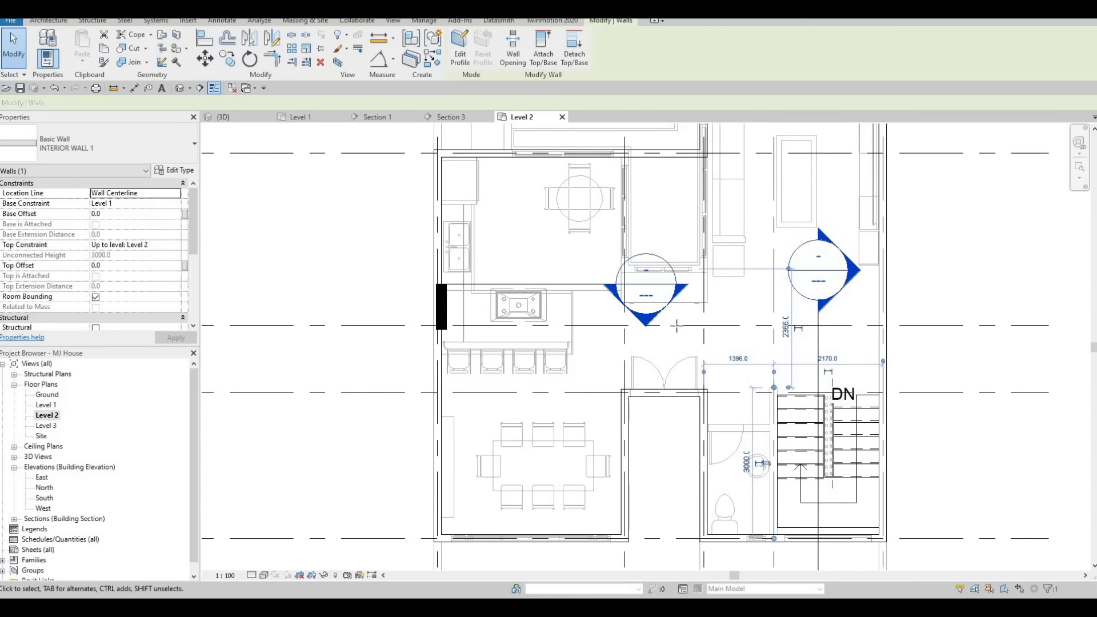
key(c)
key(s)
scroll(662, 286, up, 3)
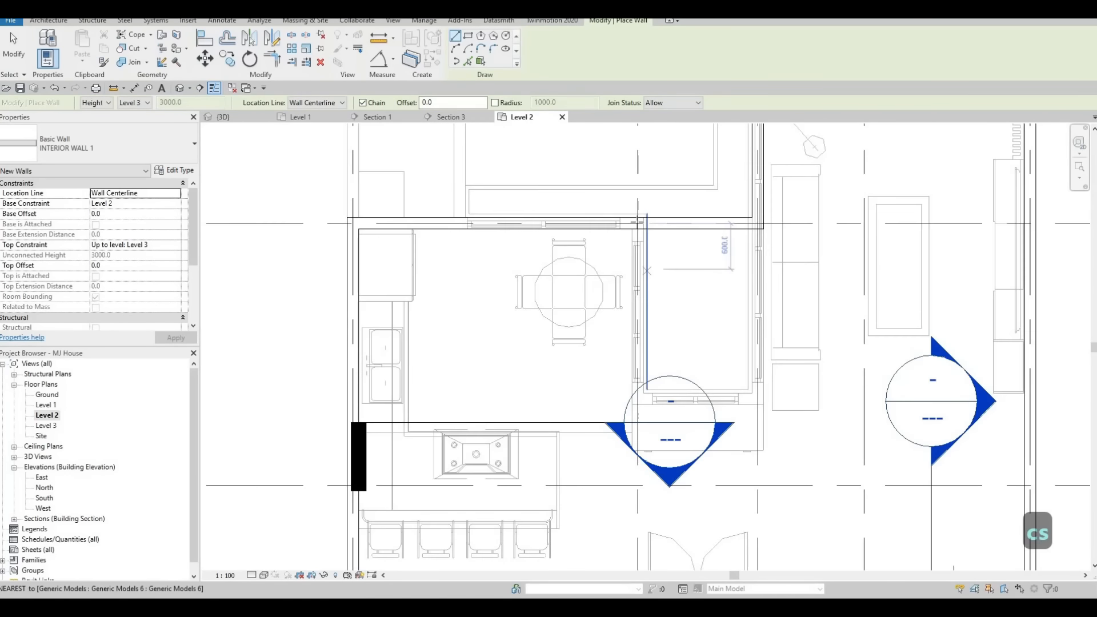
click(637, 223)
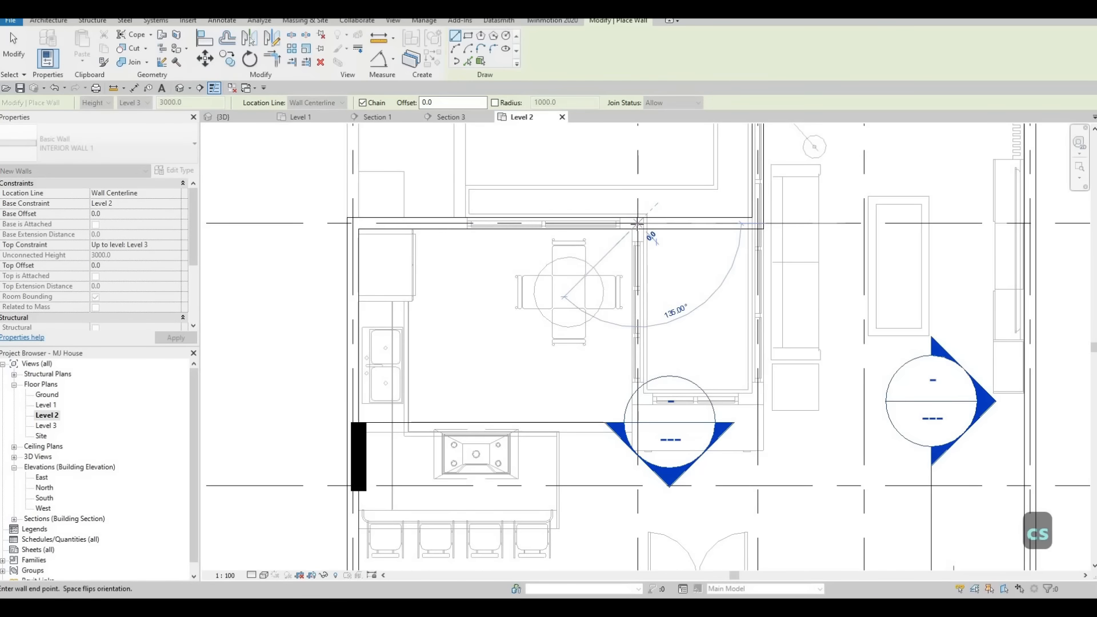
scroll(642, 240, down, 2)
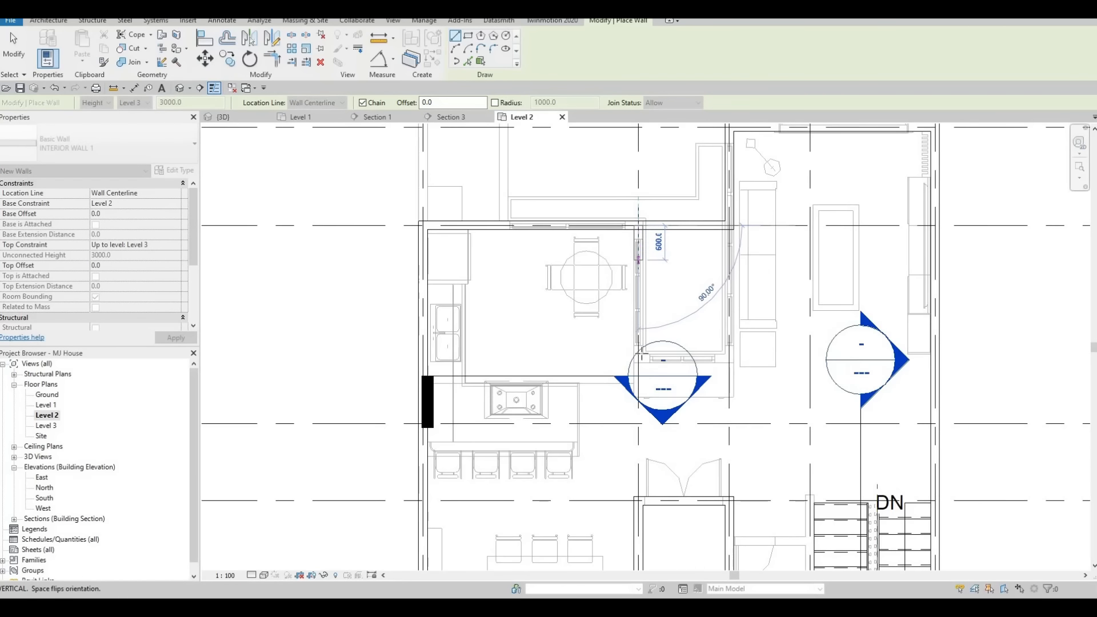
scroll(646, 239, down, 1)
scroll(705, 339, down, 2)
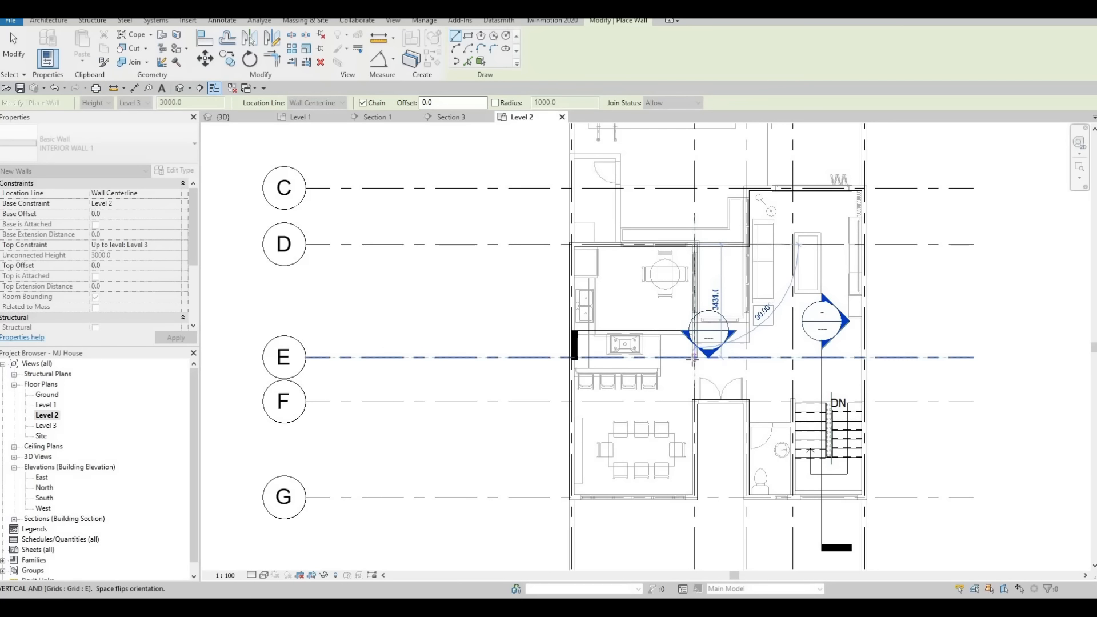
click(736, 359)
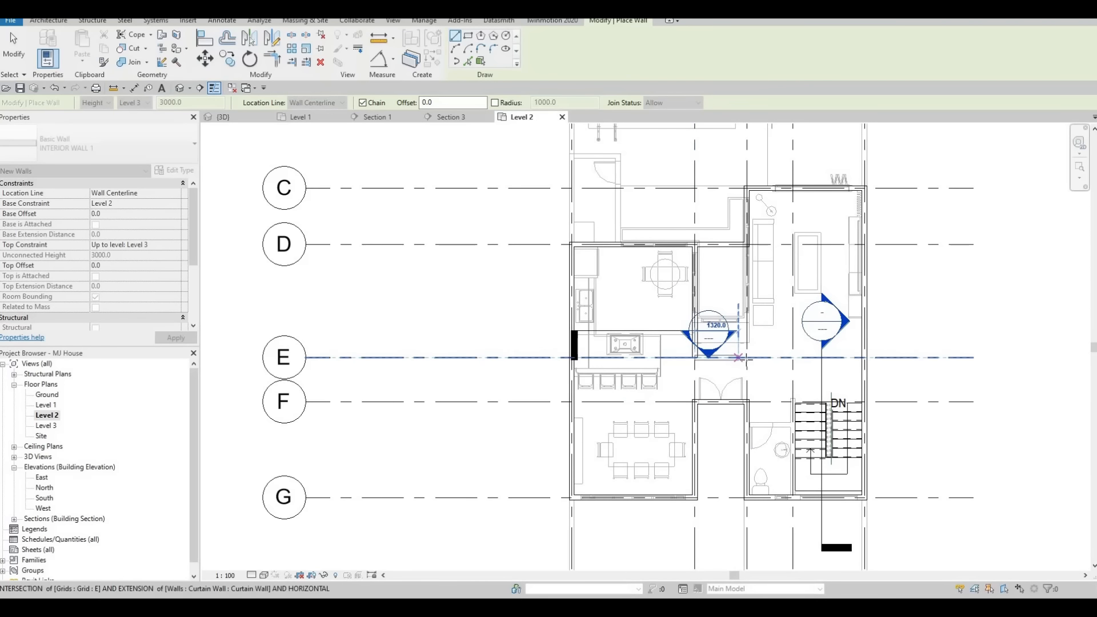
click(746, 307)
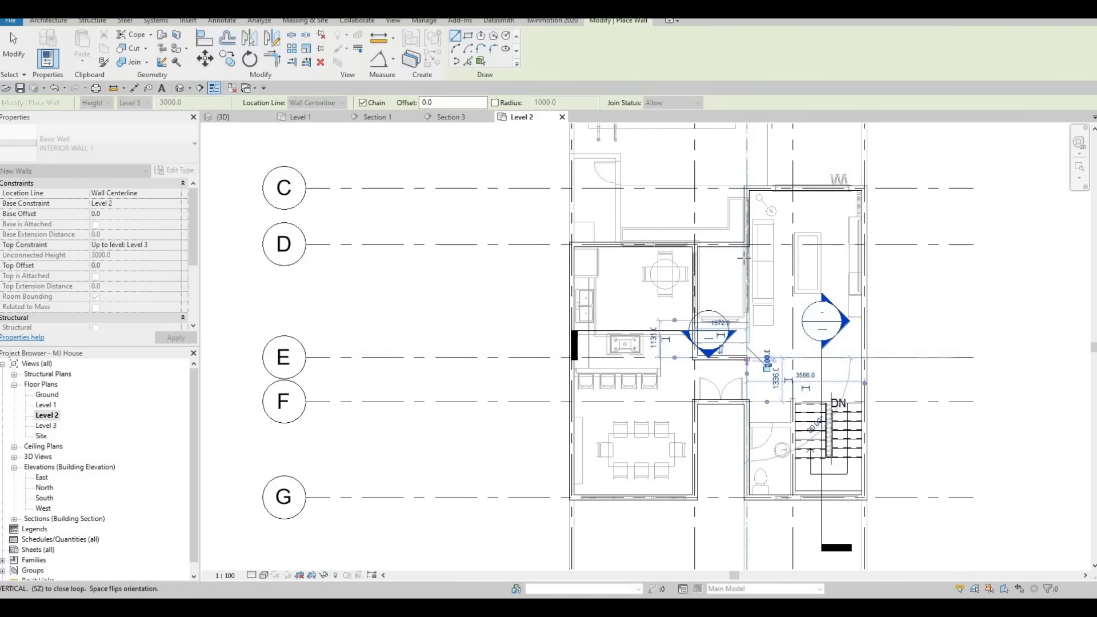
key(Escape)
key(Escape)
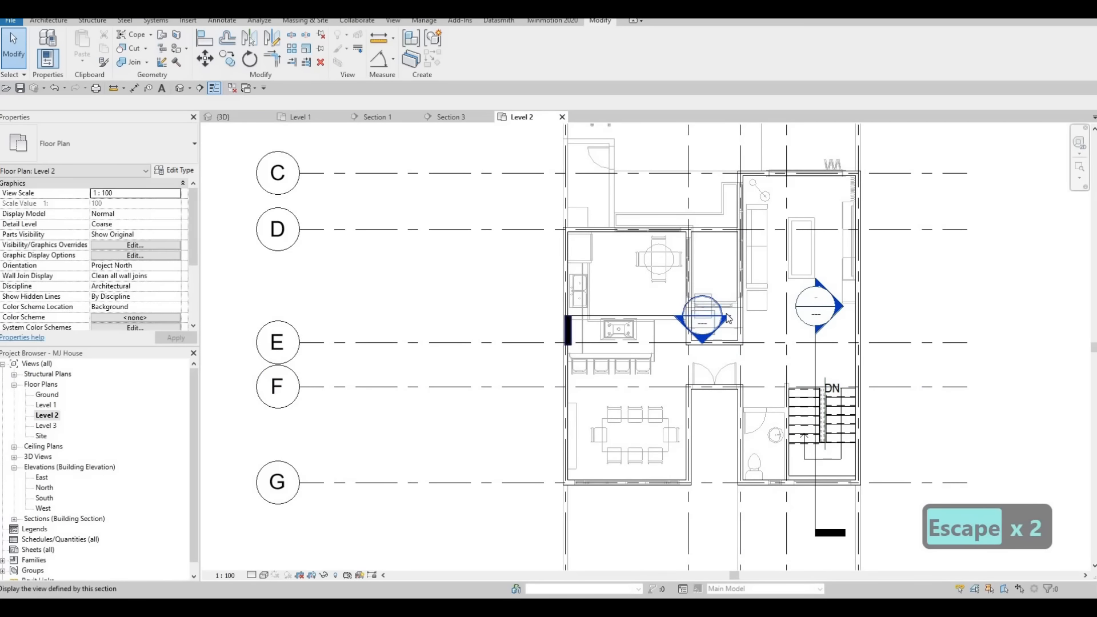
Create an interior wall similar to the new one, about 1400 mm long along the bathroom's north side to the stair.
key(Escape)
scroll(737, 306, up, 2)
key(Escape)
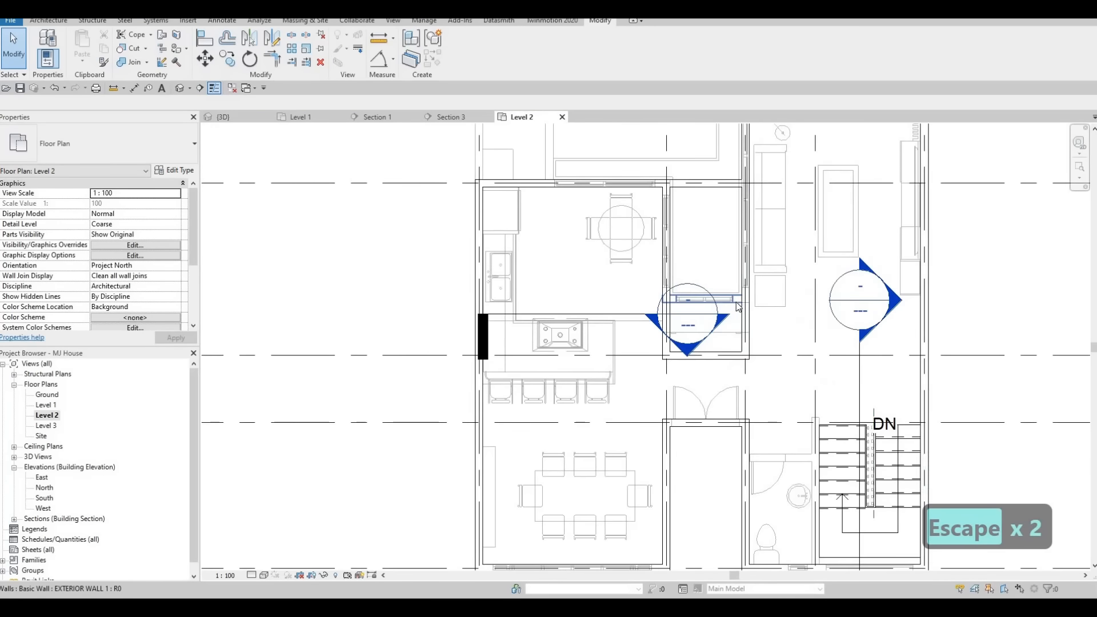
key(Escape)
click(744, 334)
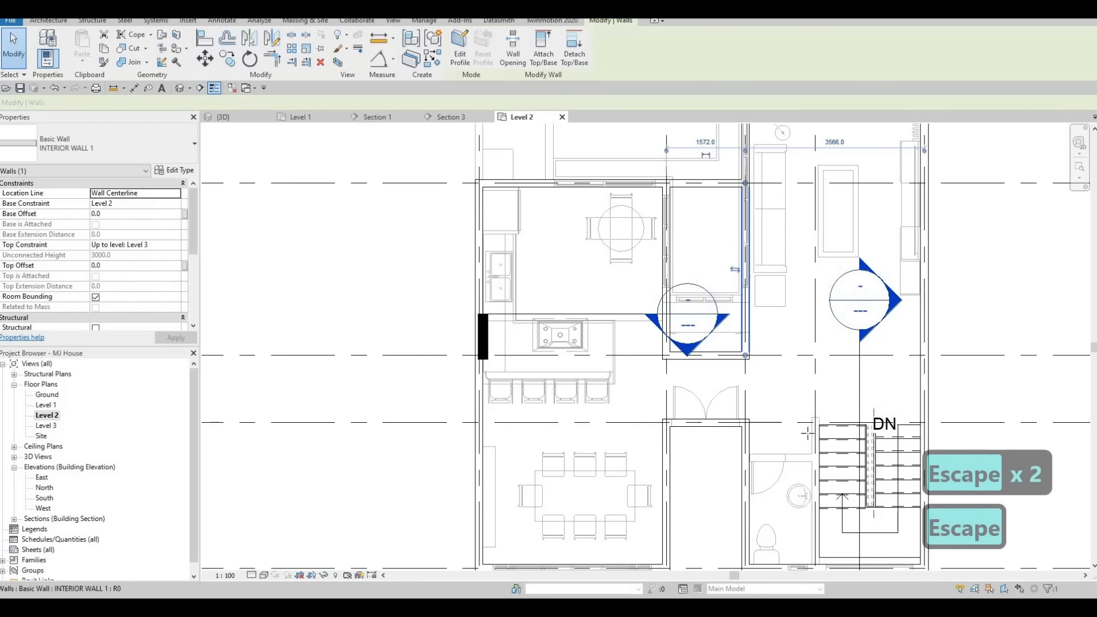
key(c)
key(s)
middle_drag(746, 420, 678, 382)
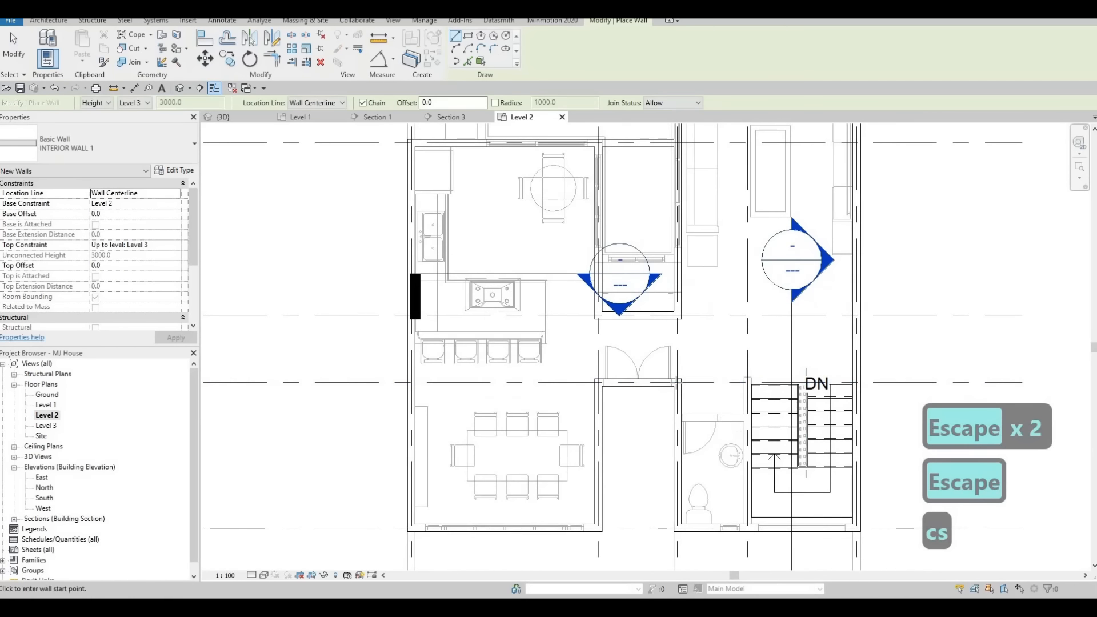
click(678, 381)
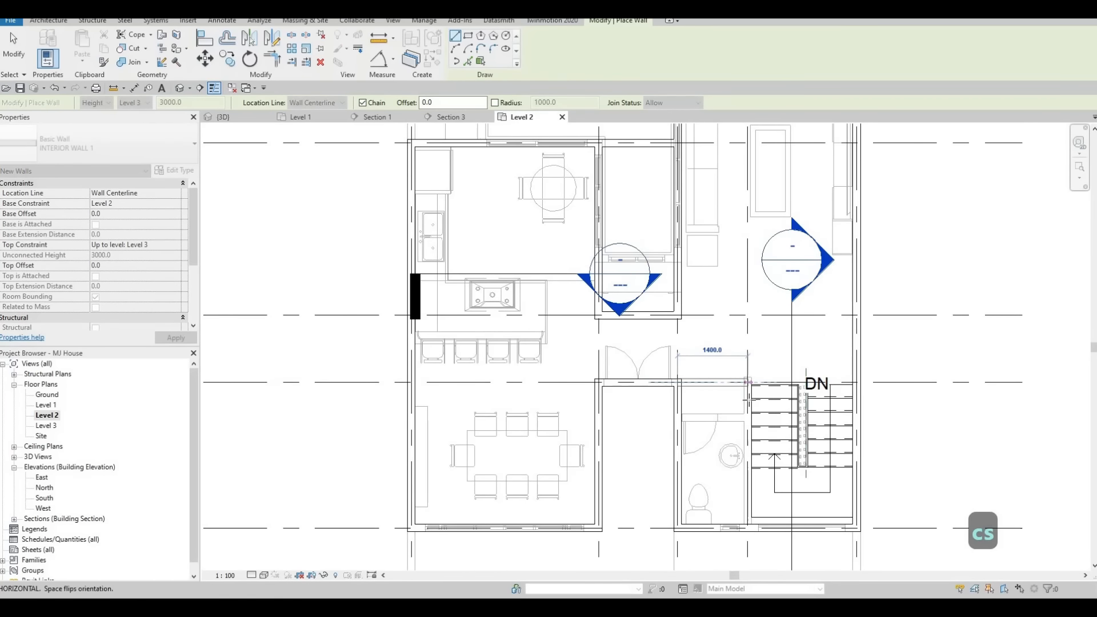
click(749, 400)
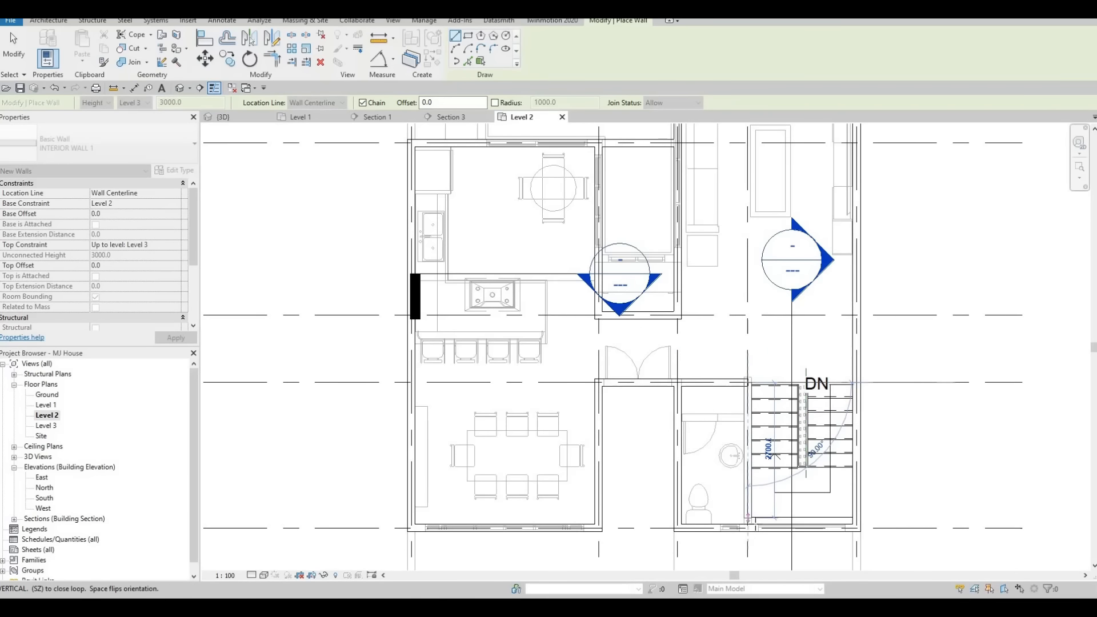
key(Escape)
key(Escape)
key(Escape)
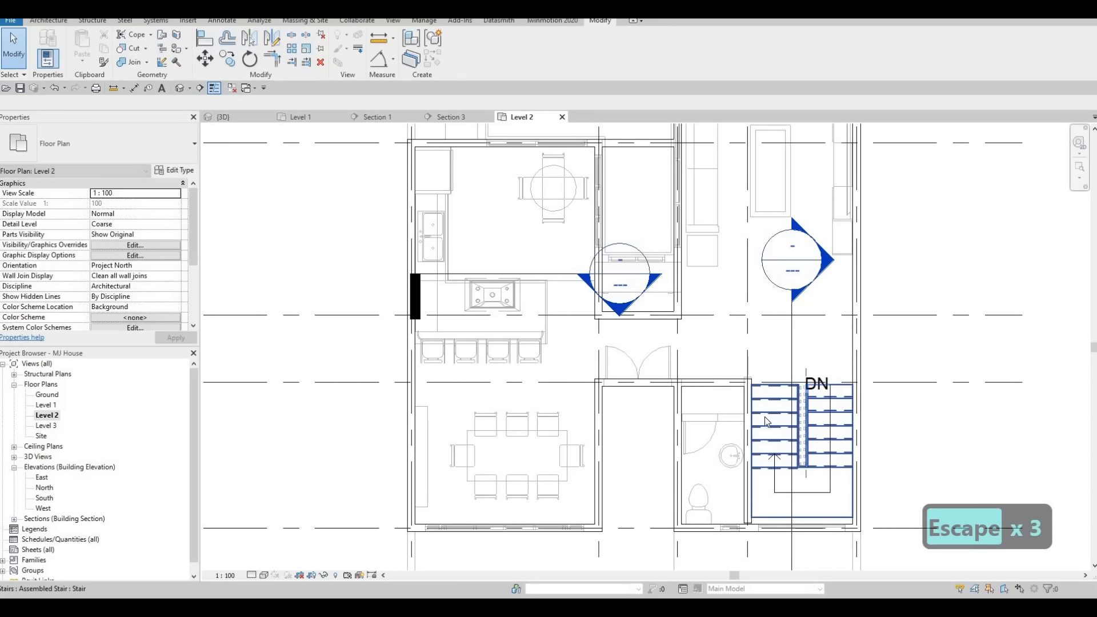
Place a door similar to the existing 650 x 2000mm interior door in the bathroom's new north wall.
scroll(743, 400, down, 2)
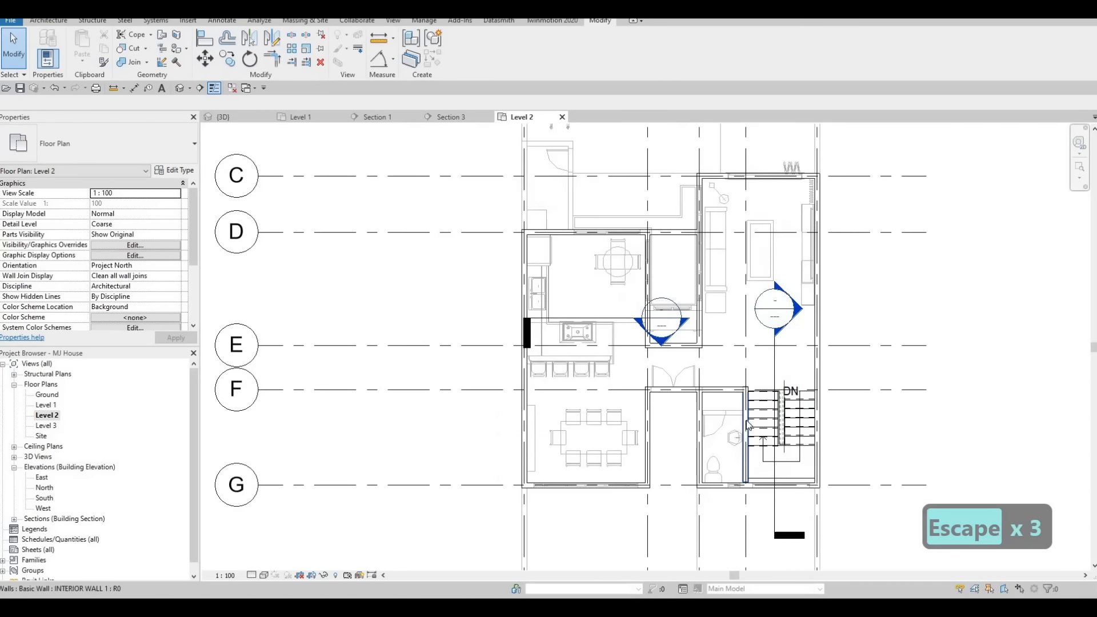
mouse_move(726, 415)
middle_down()
mouse_move(747, 427)
mouse_move(737, 417)
middle_up()
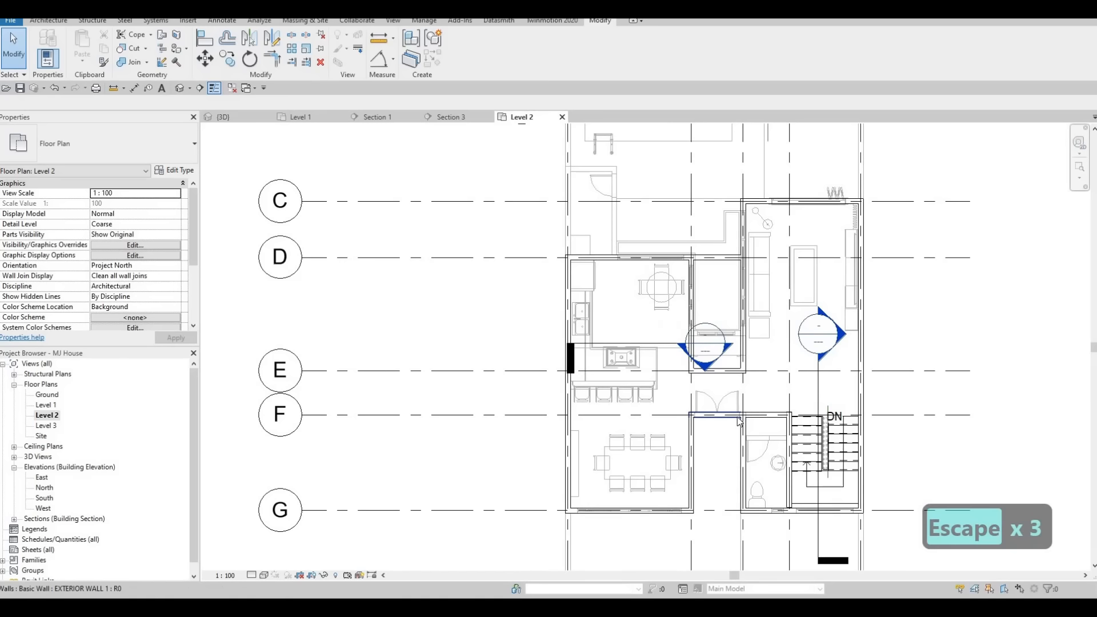
click(756, 454)
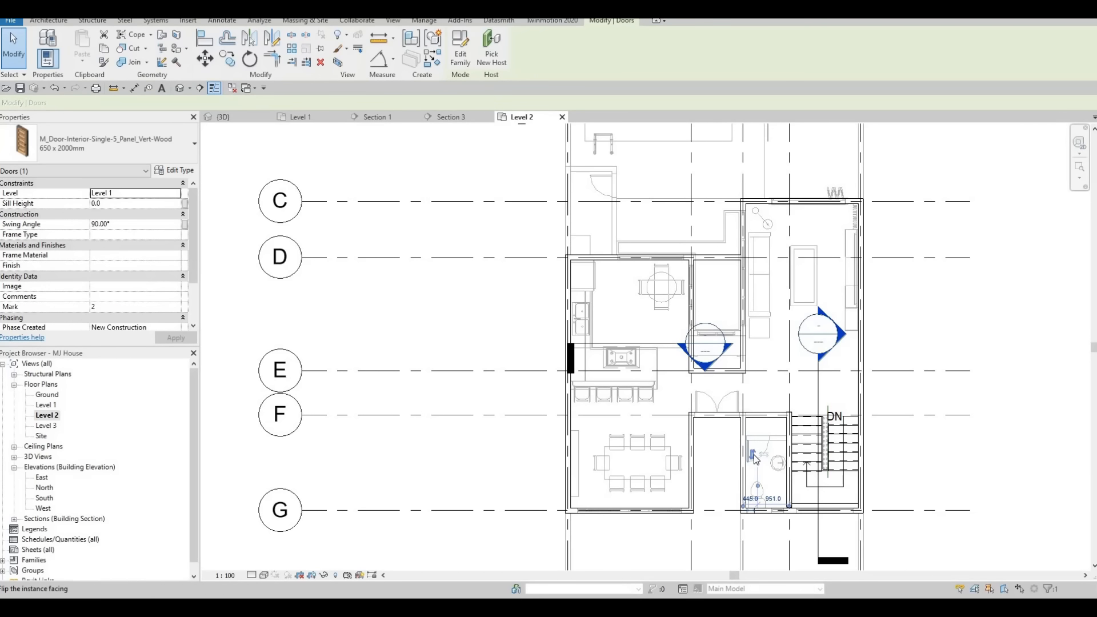
key(c)
key(s)
scroll(754, 434, up, 4)
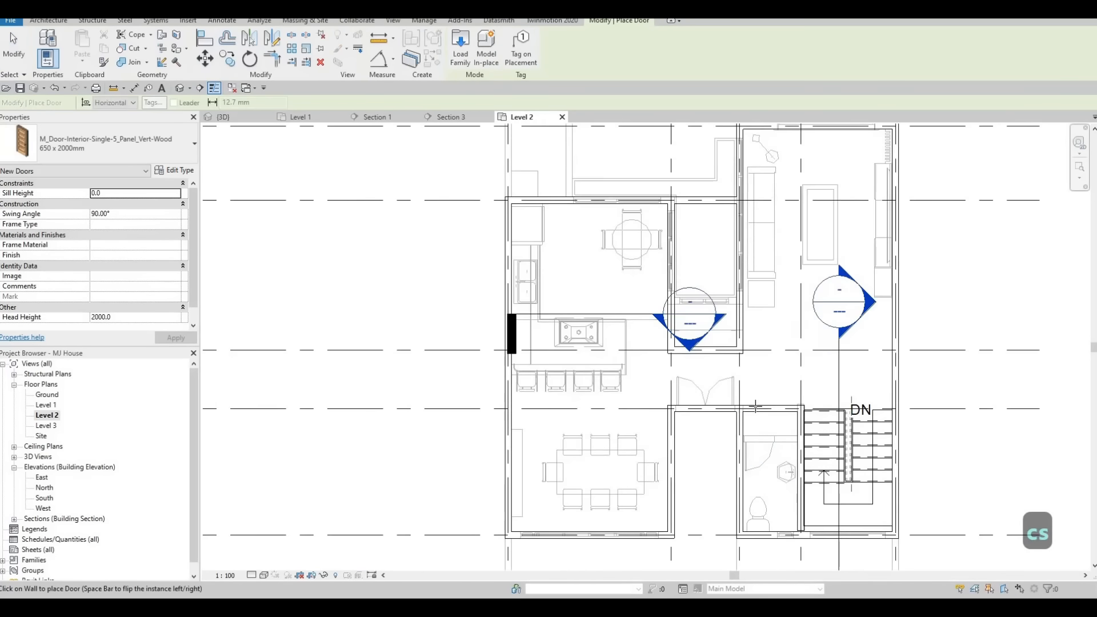
scroll(760, 404, up, 2)
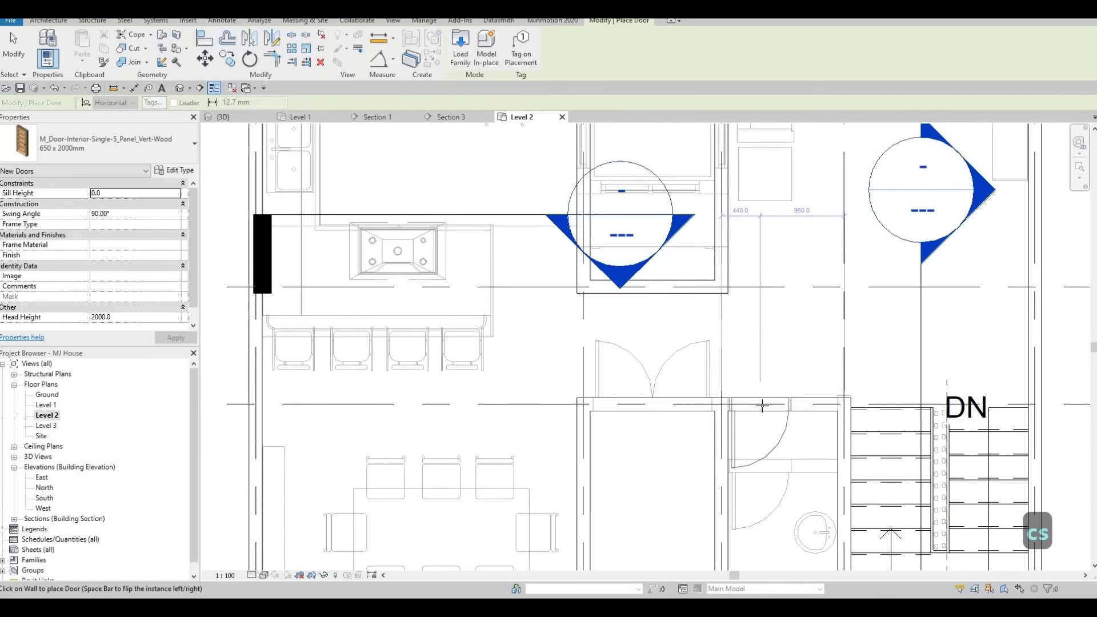
click(766, 398)
scroll(768, 398, down, 2)
middle_drag(769, 429, 764, 464)
scroll(763, 463, down, 1)
middle_drag(775, 350, 781, 352)
scroll(781, 351, down, 2)
key(Escape)
key(Escape)
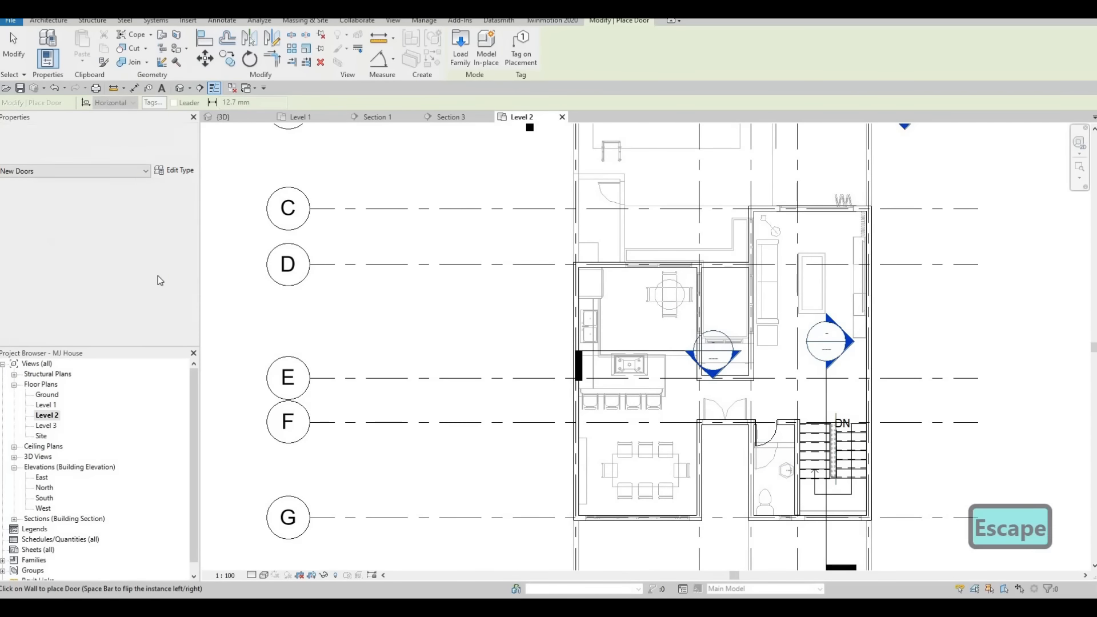
Set the Level 2 view's underlay base level to None.
scroll(124, 275, down, 2)
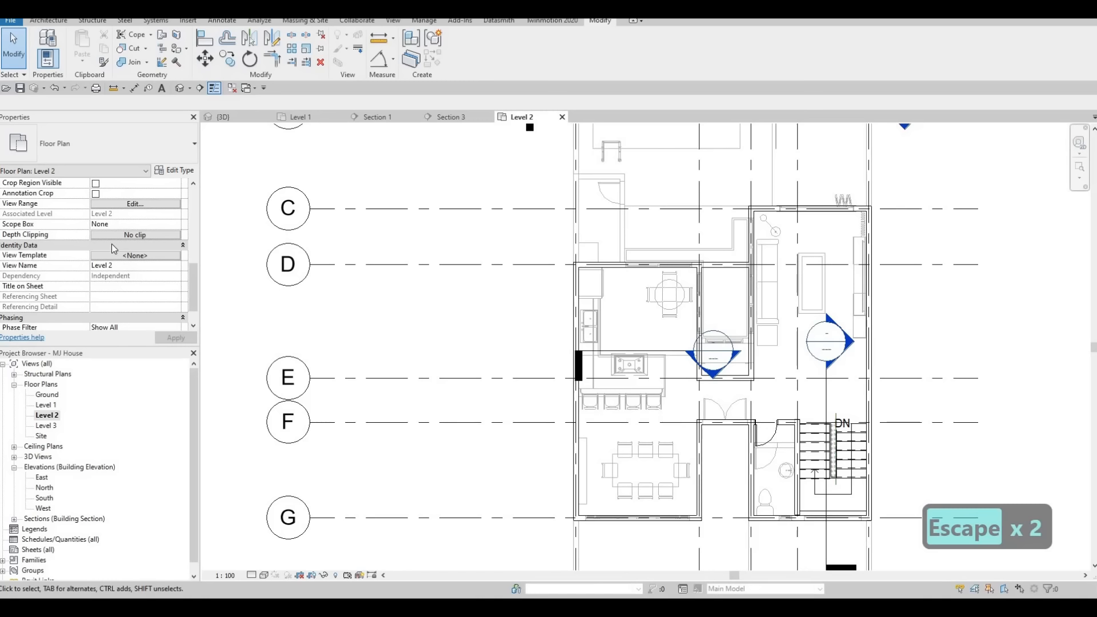
scroll(106, 270, up, 6)
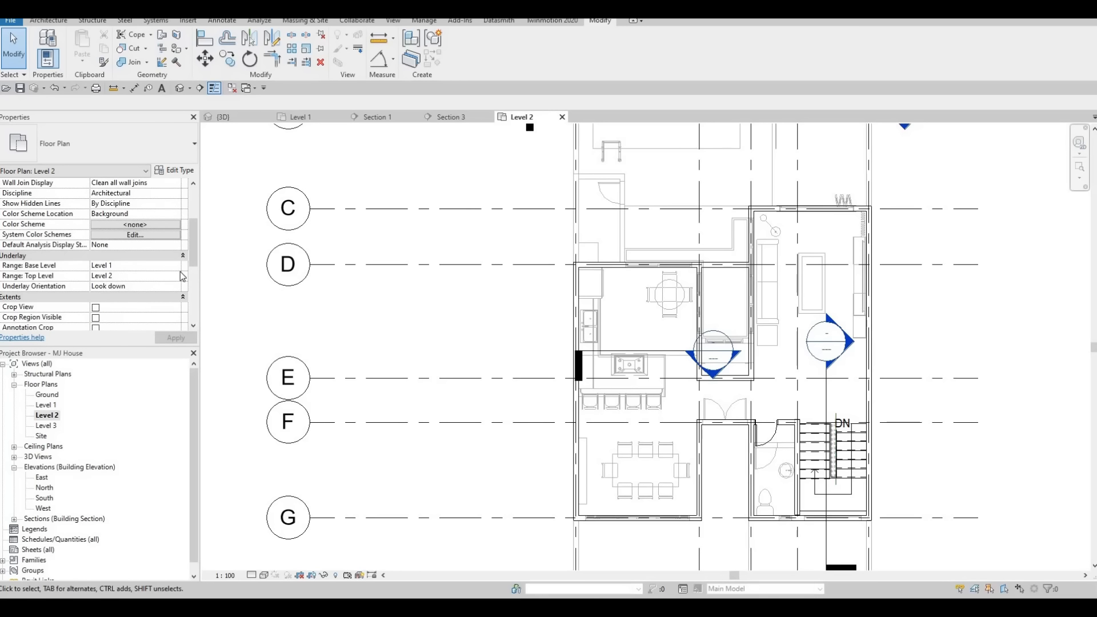
click(116, 279)
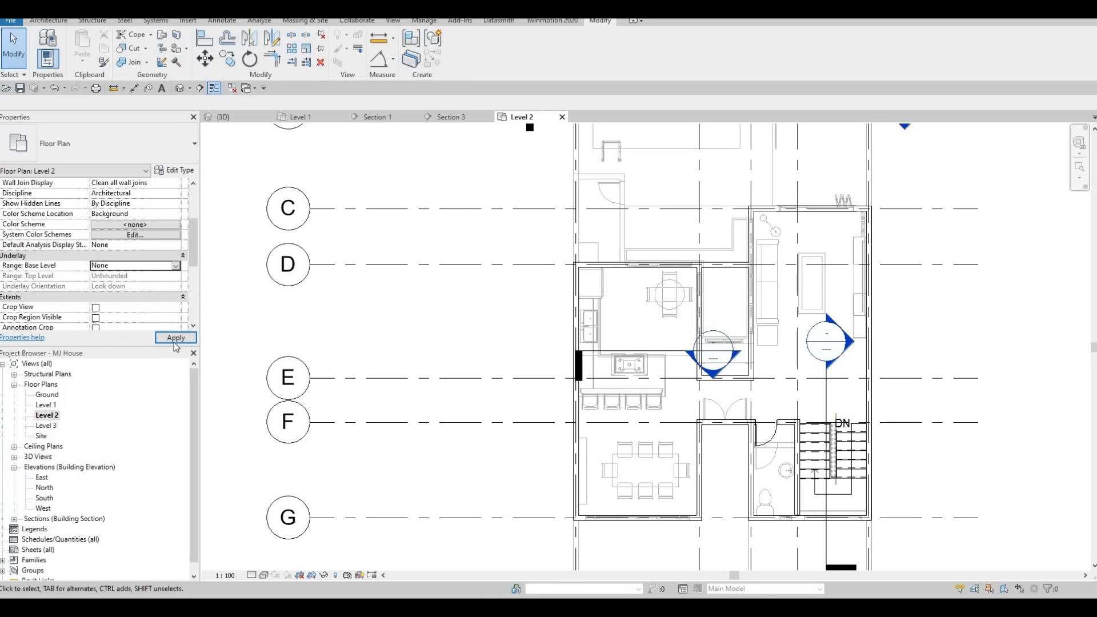
middle_drag(621, 374, 570, 342)
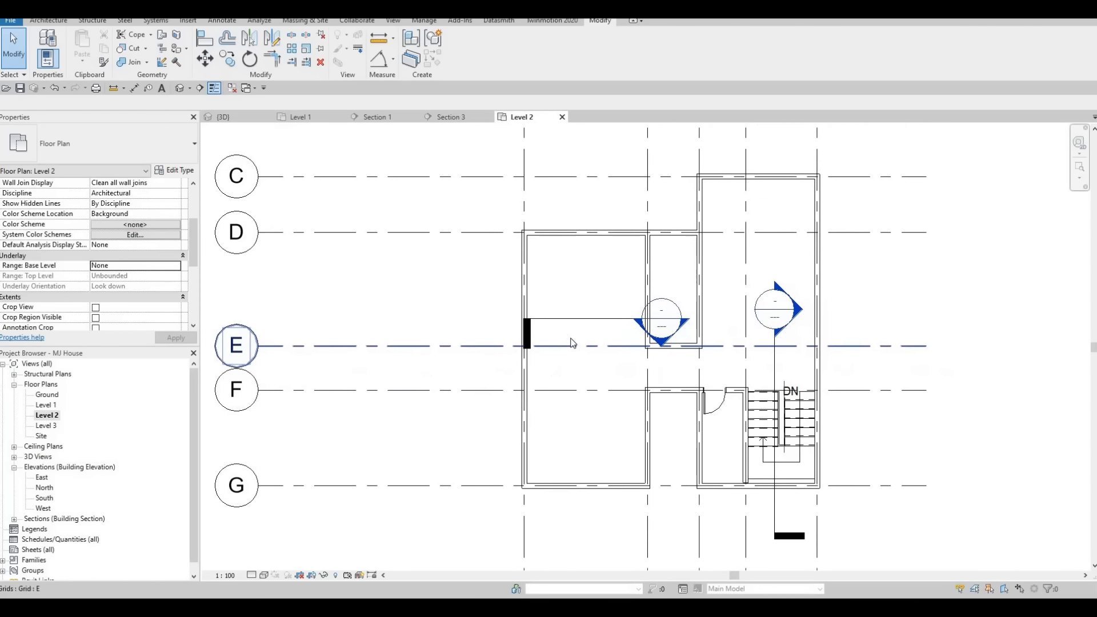
key(Escape)
key(Escape)
Place another similar interior door near the top of the small room between the kitchen and living area.
scroll(570, 368, down, 2)
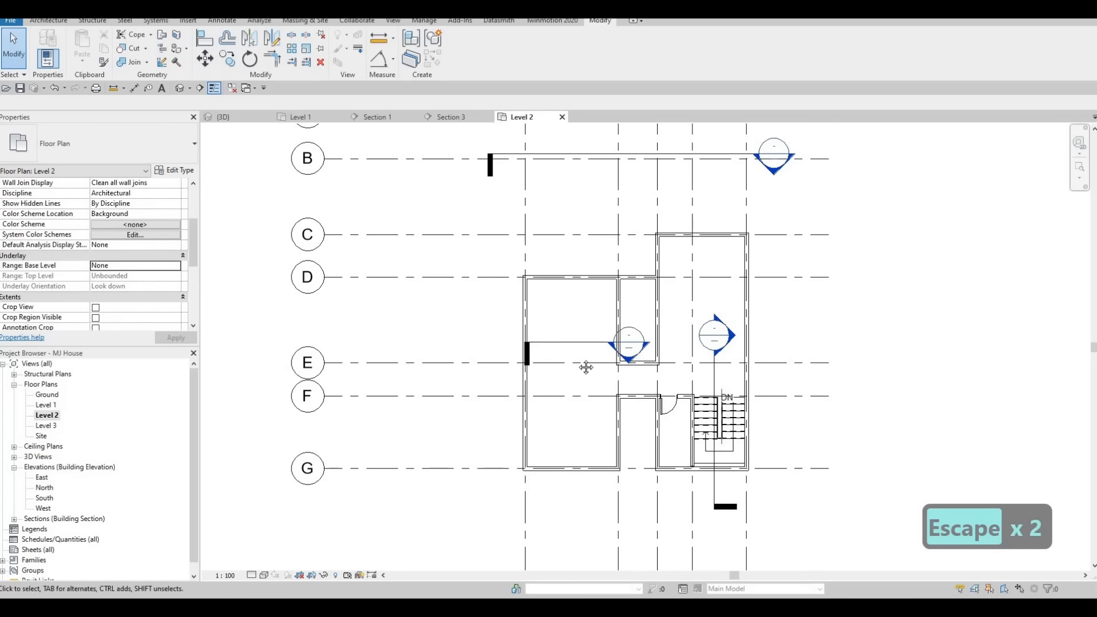
scroll(585, 367, down, 1)
scroll(635, 346, up, 1)
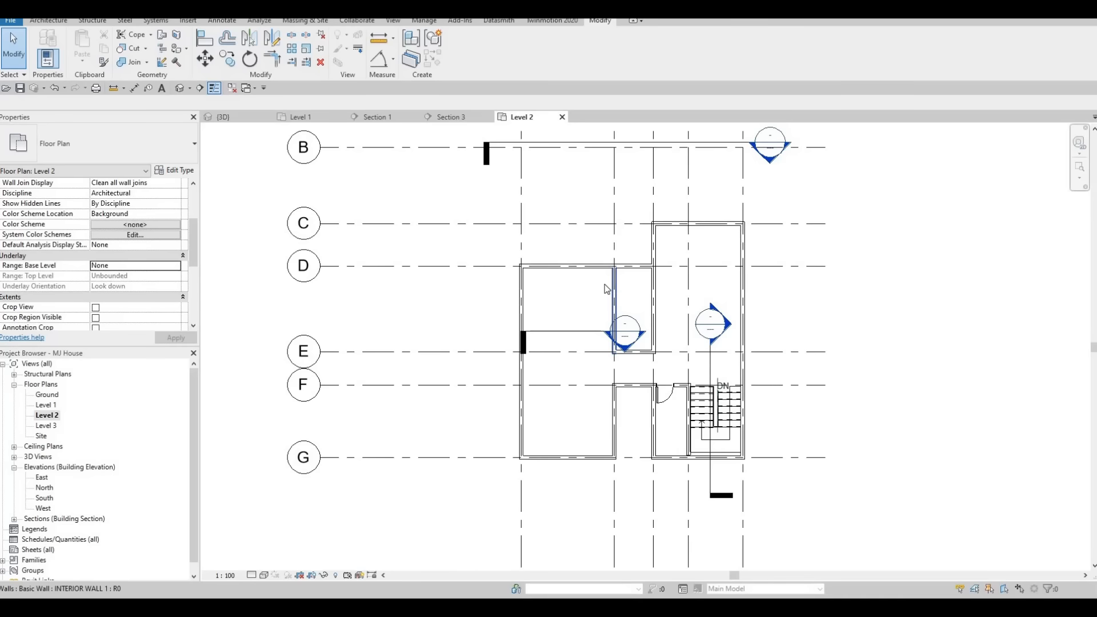
mouse_move(606, 288)
middle_down()
mouse_move(622, 270)
mouse_move(629, 291)
middle_up()
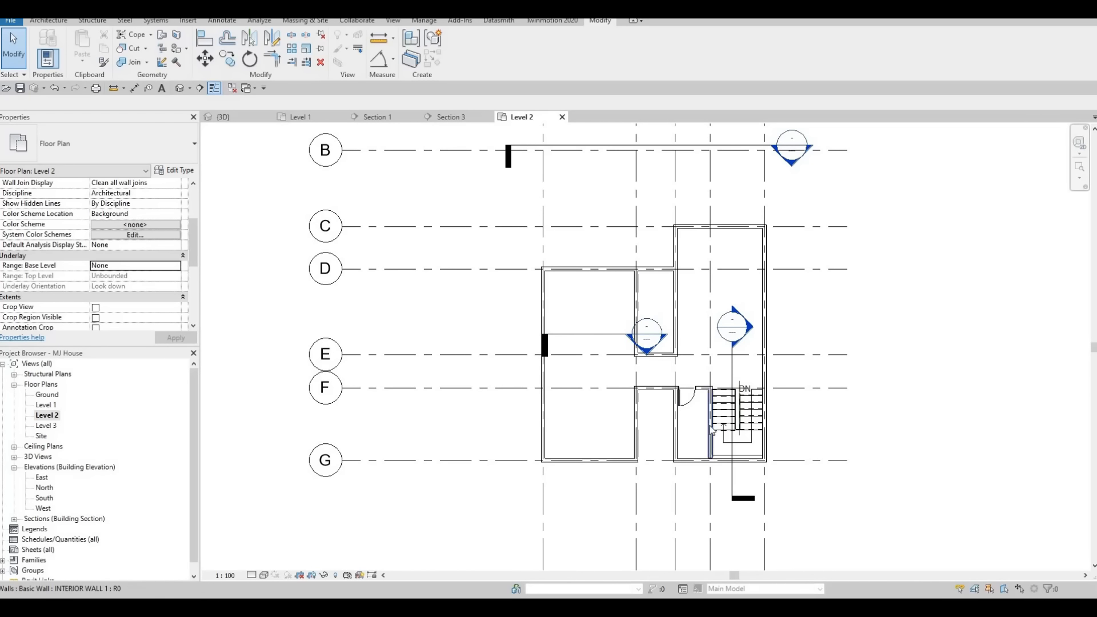
click(691, 403)
key(c)
key(s)
scroll(676, 276, up, 2)
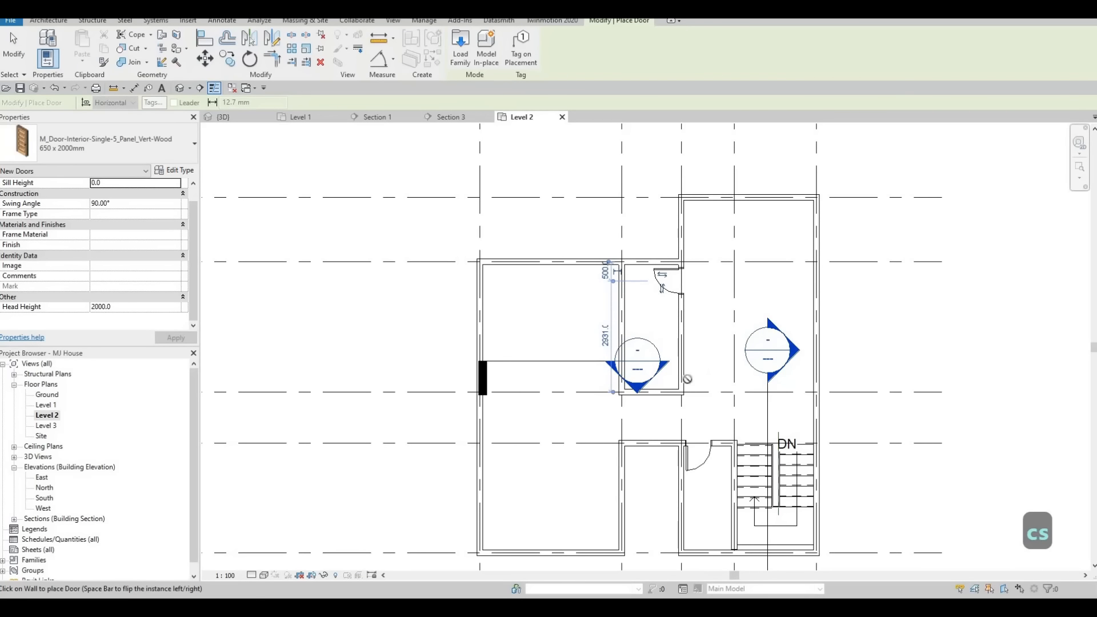
key(Escape)
key(Escape)
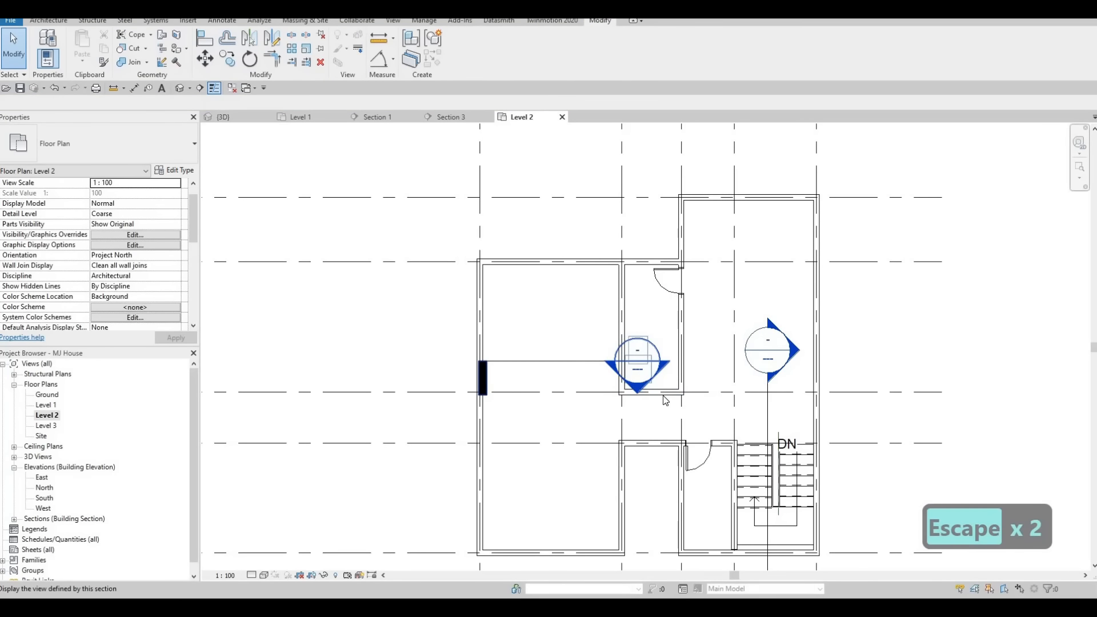
Extend the bathroom's south wall east to the exterior wall beside the stair.
key(Escape)
click(677, 393)
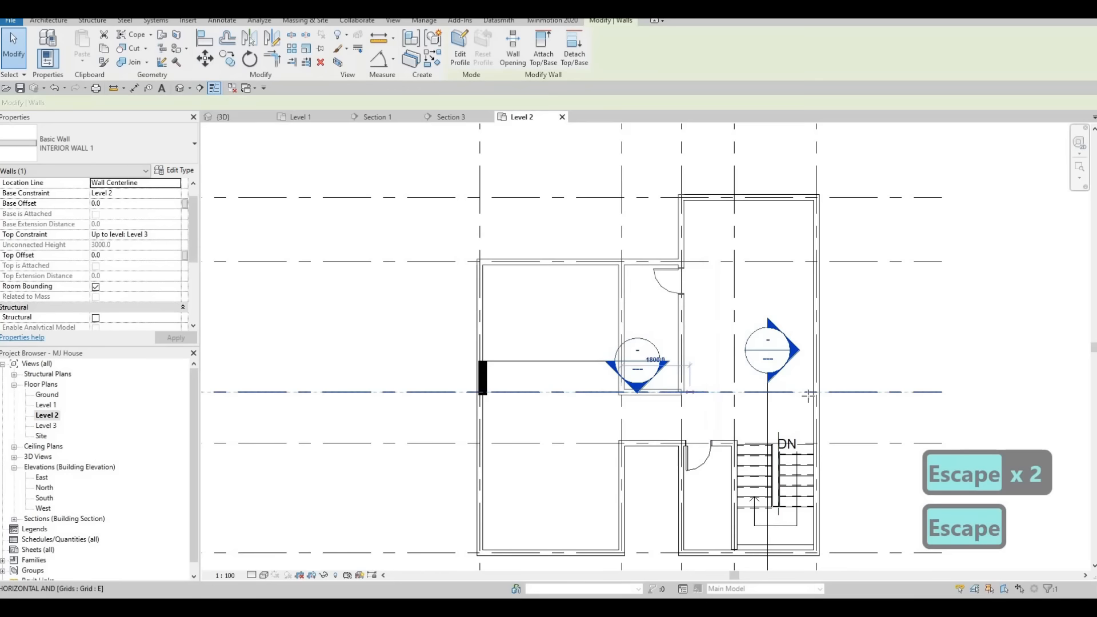
drag(808, 396, 812, 395)
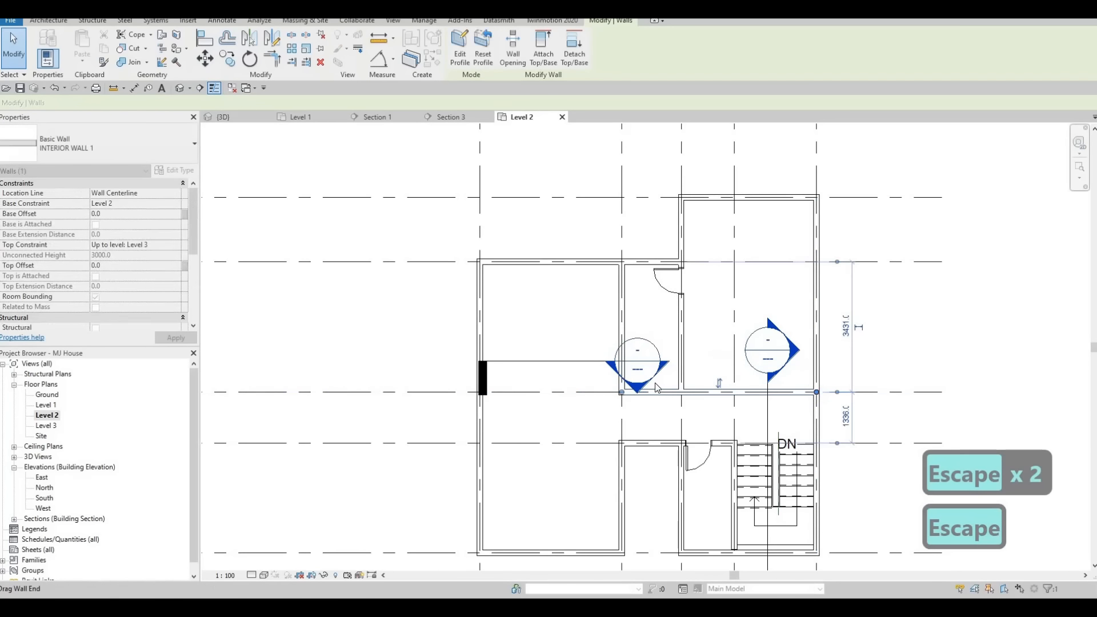
key(Escape)
Draw similar interior walls from the bathroom's south wall down toward grid F and west to the exterior wall.
mouse_move(623, 401)
middle_down()
mouse_move(730, 412)
mouse_move(765, 386)
middle_up()
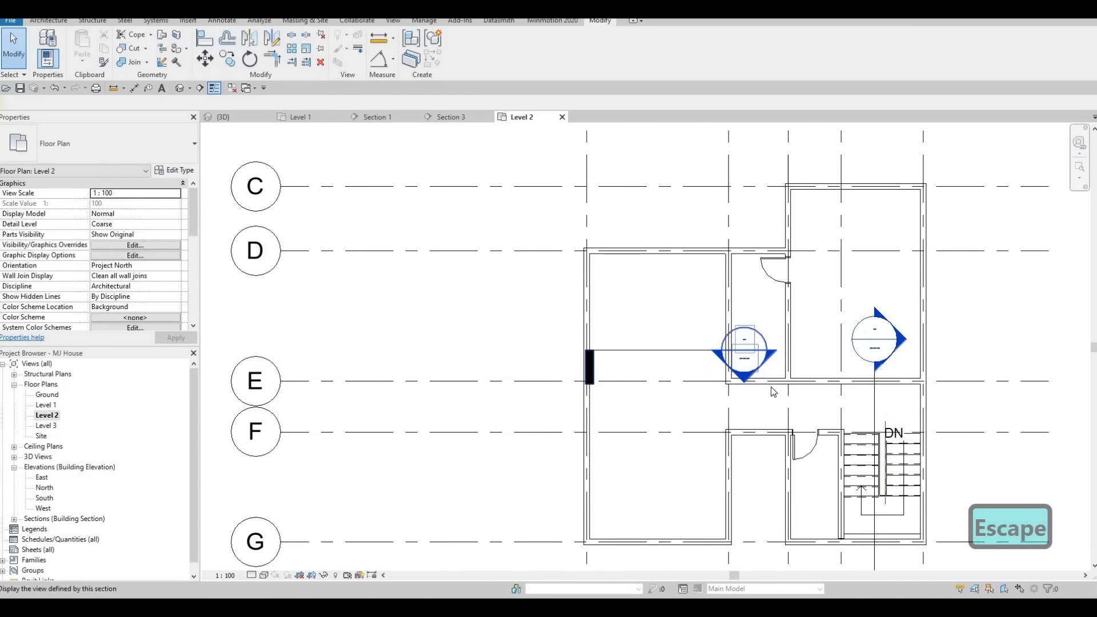
click(772, 393)
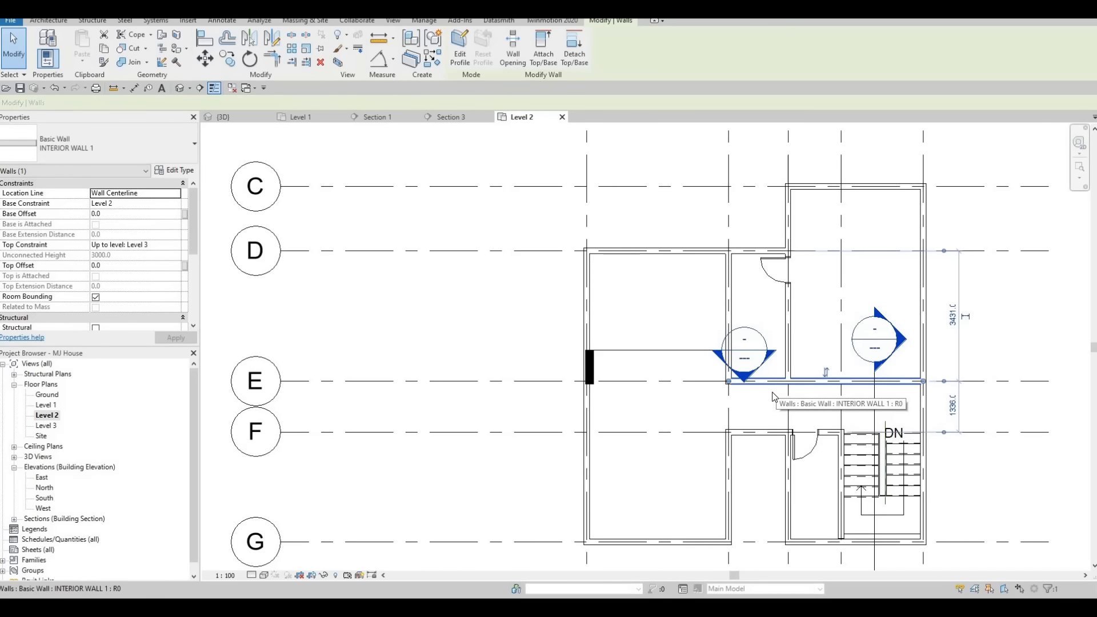
key(s)
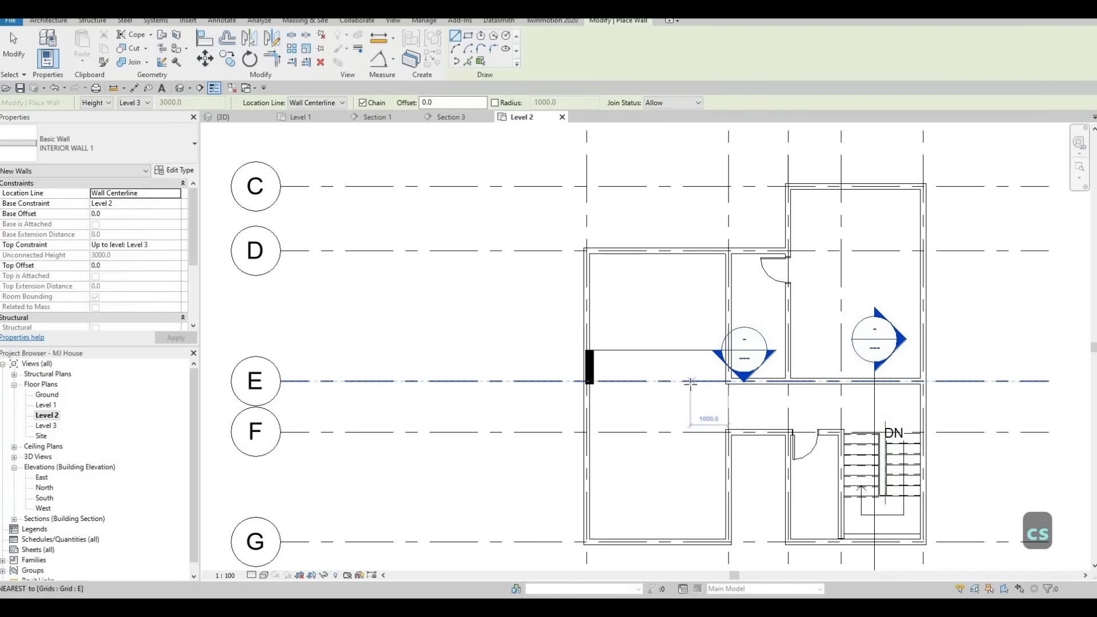
click(690, 408)
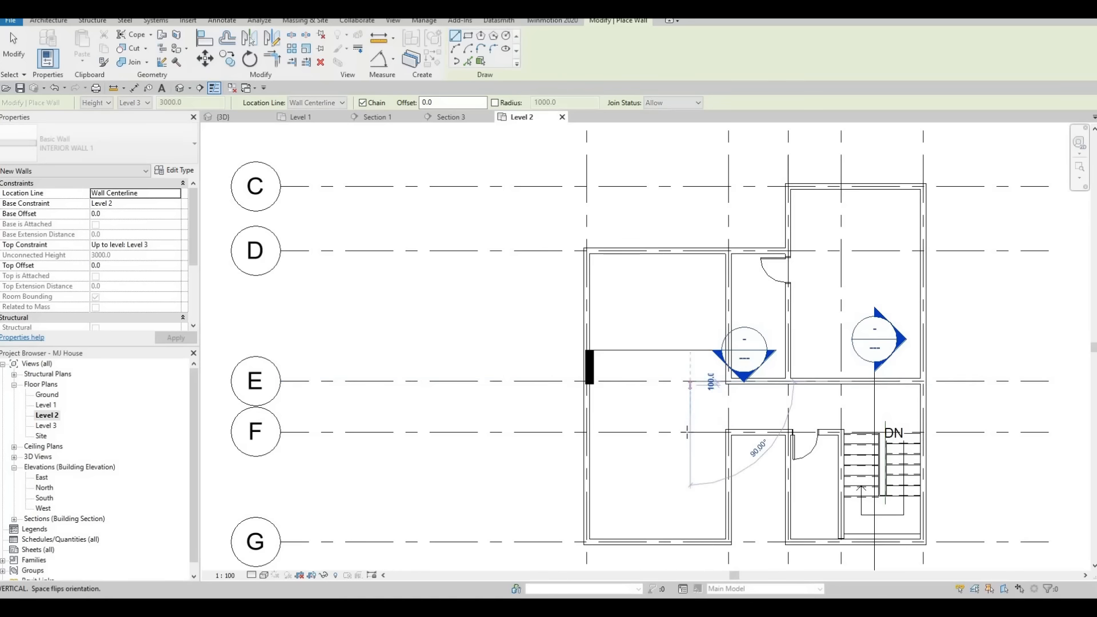
click(689, 431)
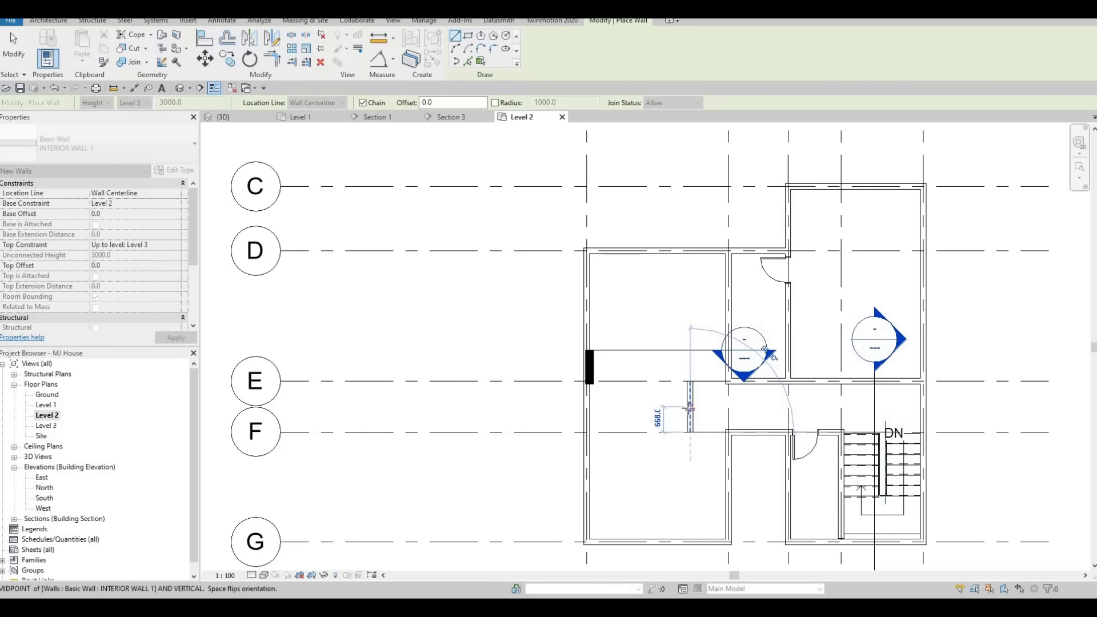
click(622, 410)
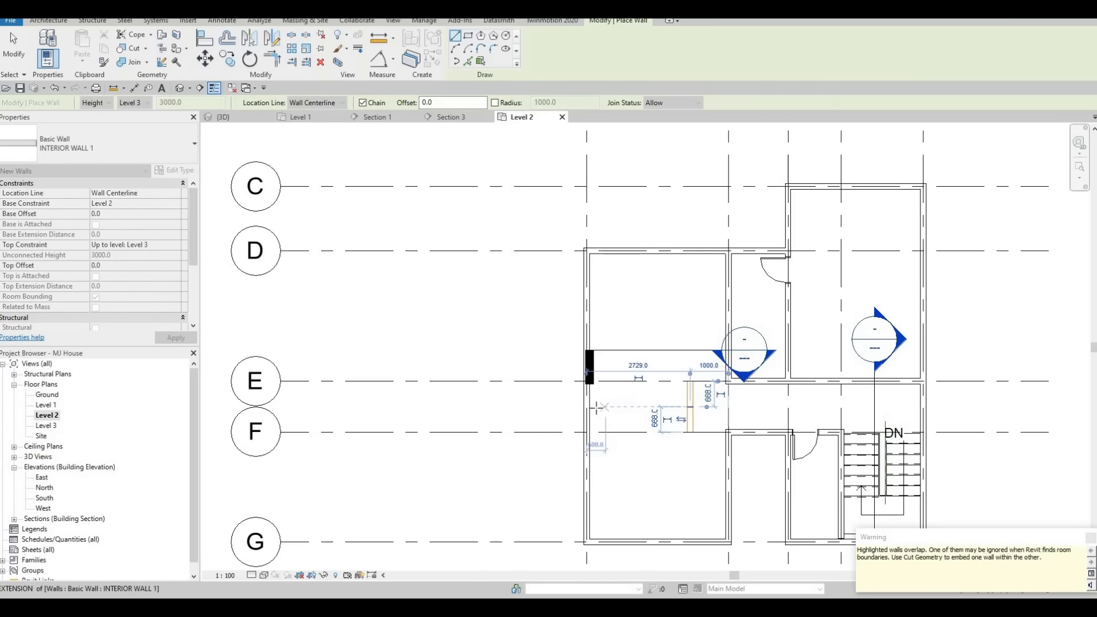
key(Escape)
key(Escape)
key(Escape)
Delete the overlapping duplicate wall segment below the bathroom.
scroll(694, 413, up, 1)
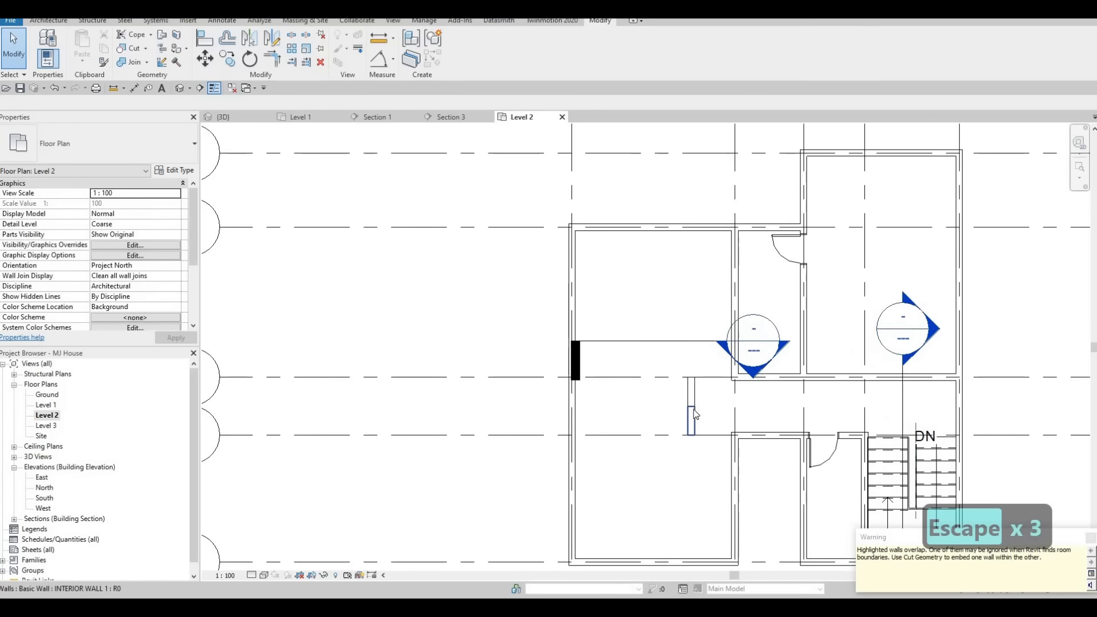
click(692, 413)
key(Delete)
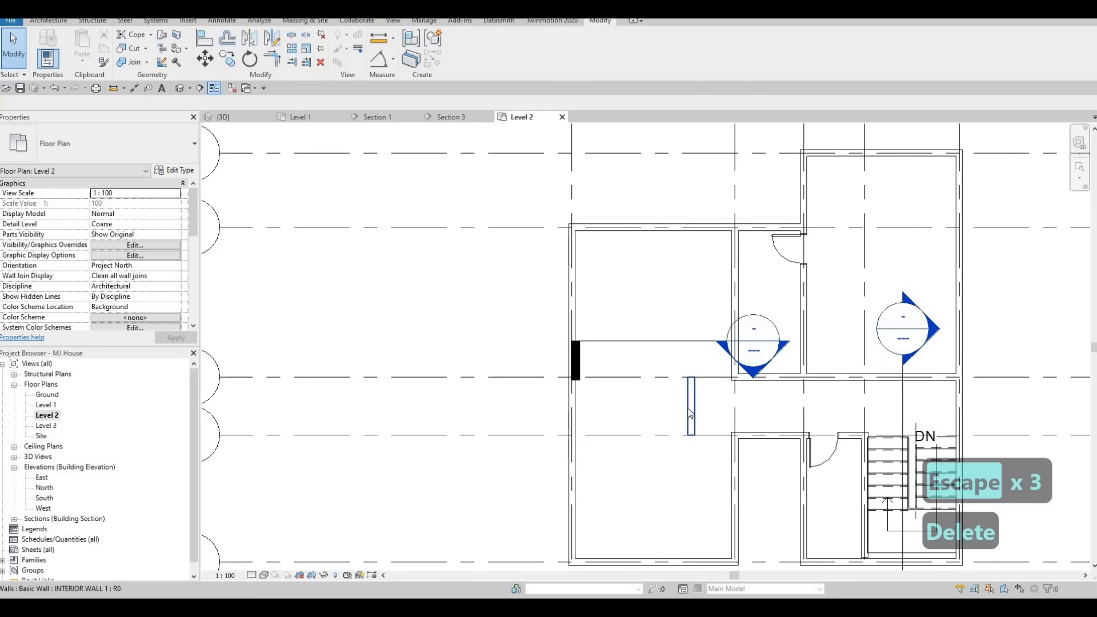
click(689, 414)
key(c)
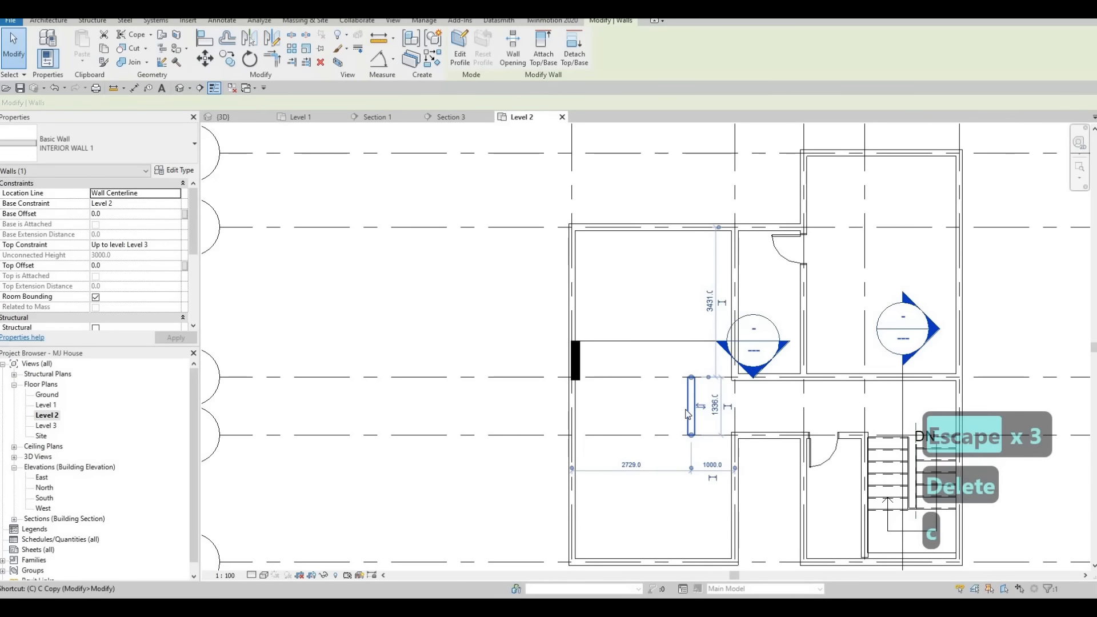
key(s)
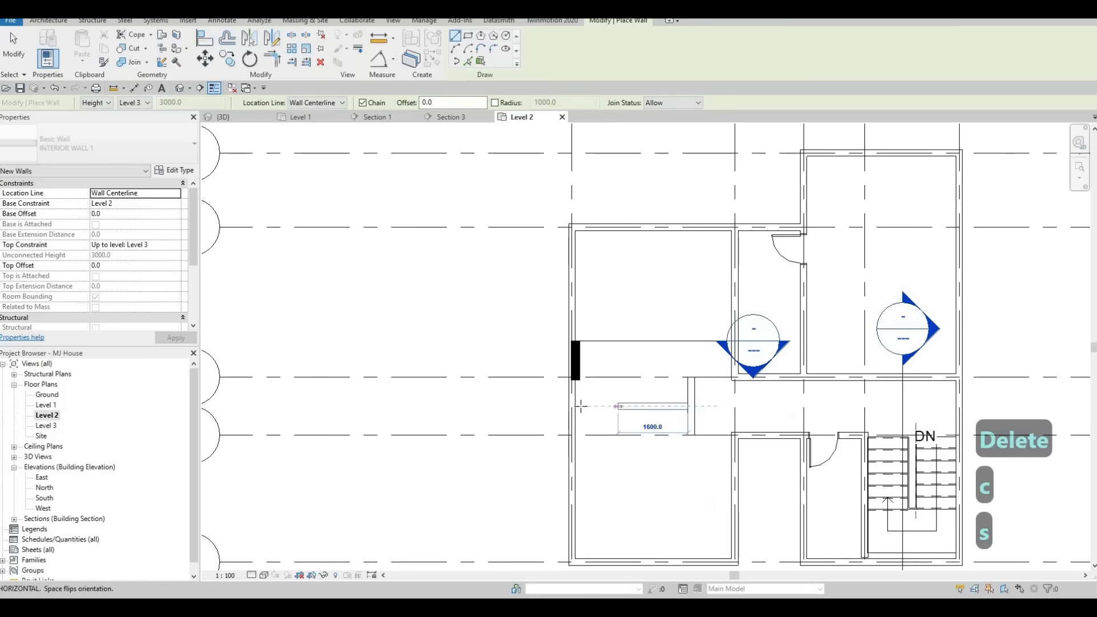
click(571, 406)
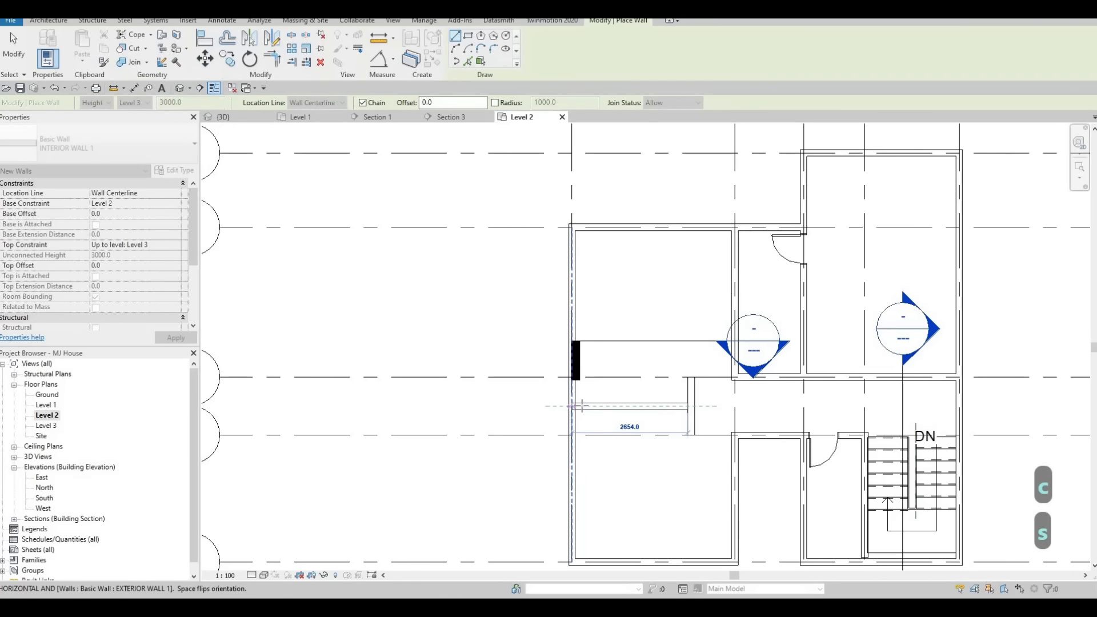
key(Escape)
key(Escape)
Extend the bathroom's south wall west to meet the new short vertical wall.
middle_drag(698, 389, 738, 400)
key(Escape)
click(737, 396)
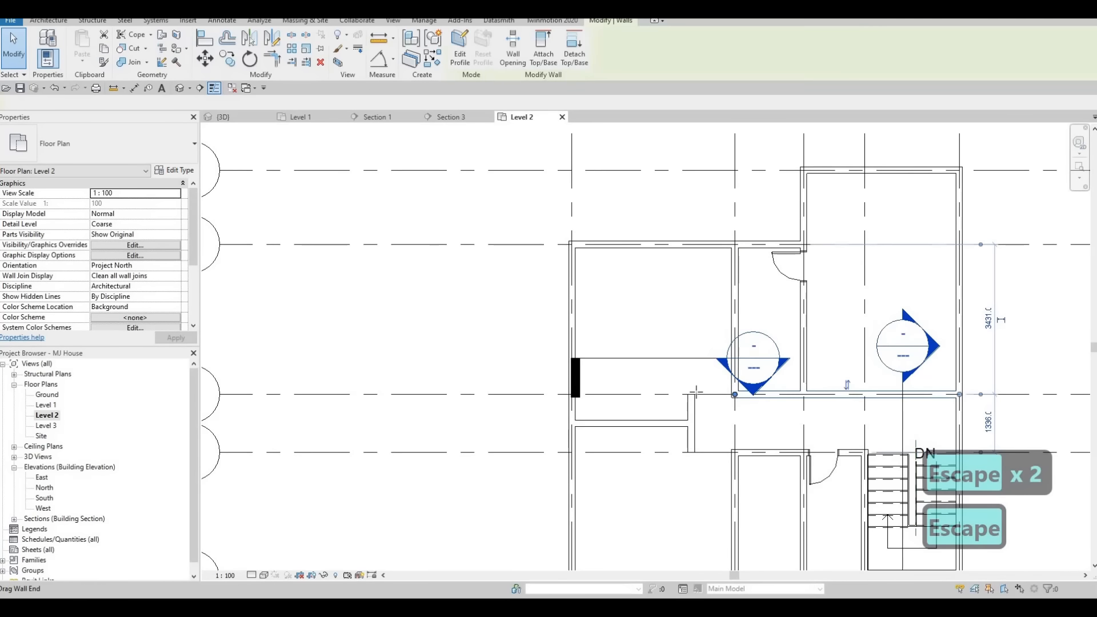
drag(734, 395, 691, 395)
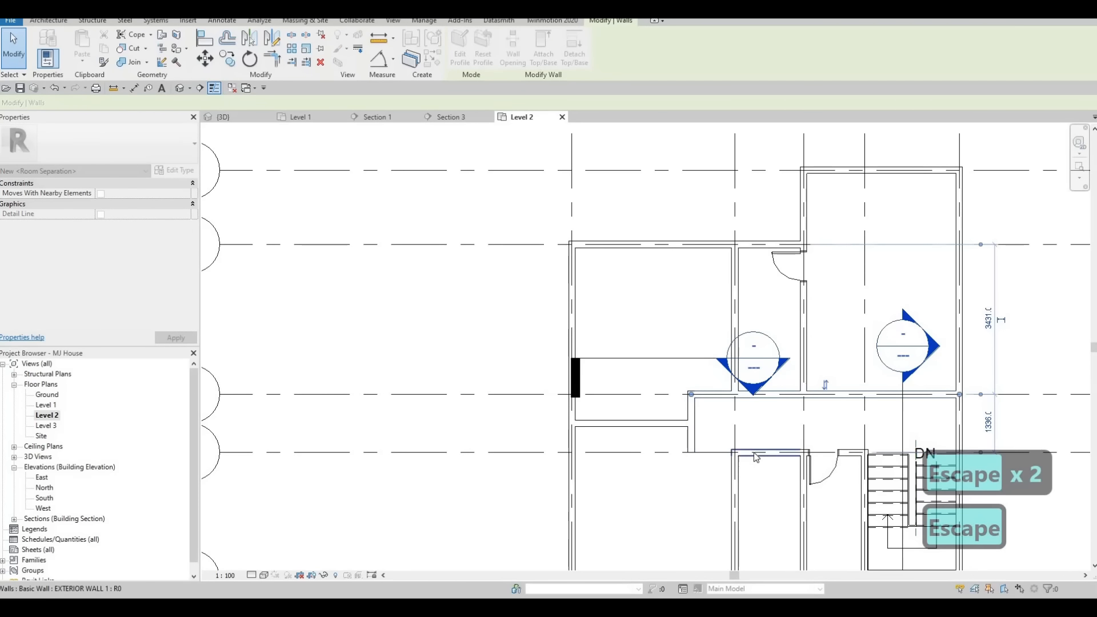
Extend the wall along grid F west to meet the new short vertical wall, closing the corridor.
click(735, 466)
key(Escape)
click(759, 452)
drag(735, 452, 691, 452)
key(Escape)
scroll(673, 414, down, 3)
key(Escape)
key(Escape)
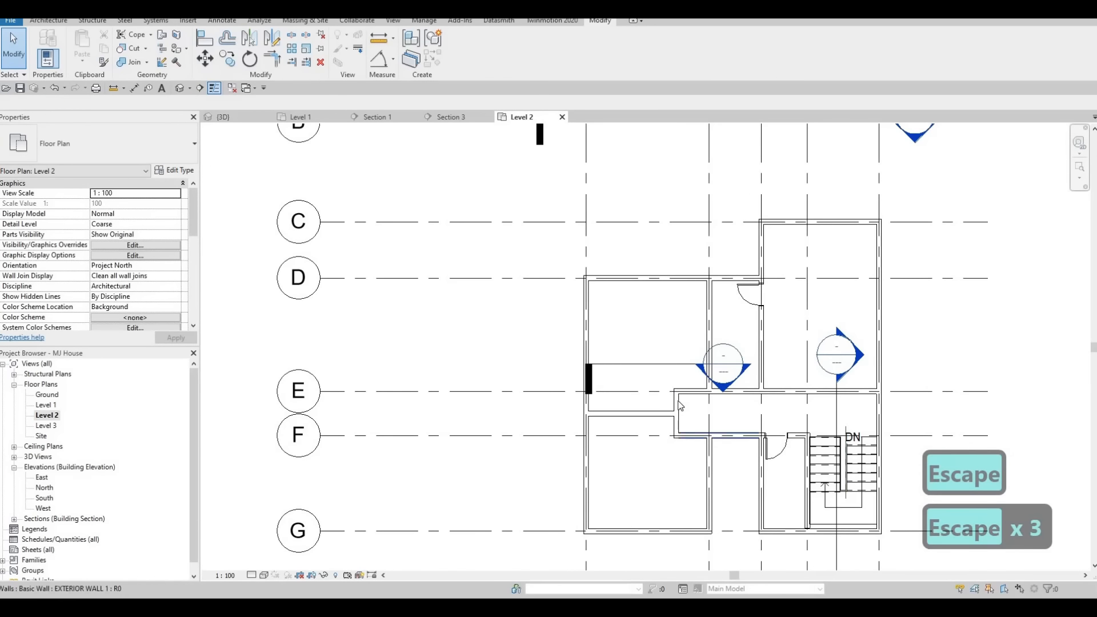
click(644, 410)
scroll(644, 410, up, 2)
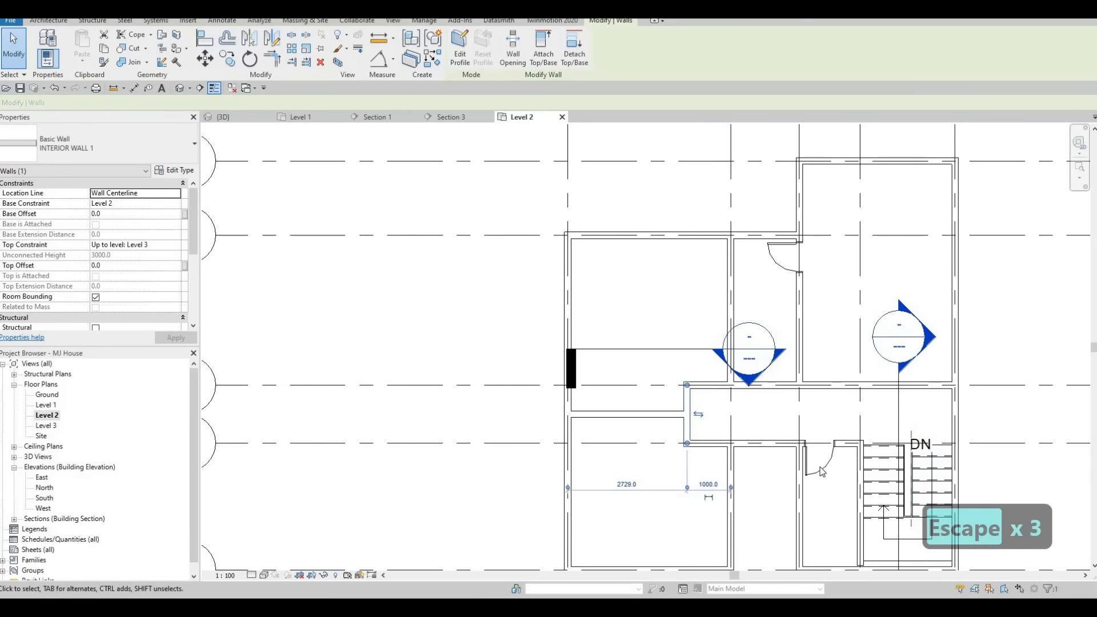
key(Escape)
key(Escape)
Place a similar 650 x 2000mm door in the corridor's south wall leading into the lower-left room.
click(818, 457)
key(c)
key(s)
scroll(714, 380, up, 1)
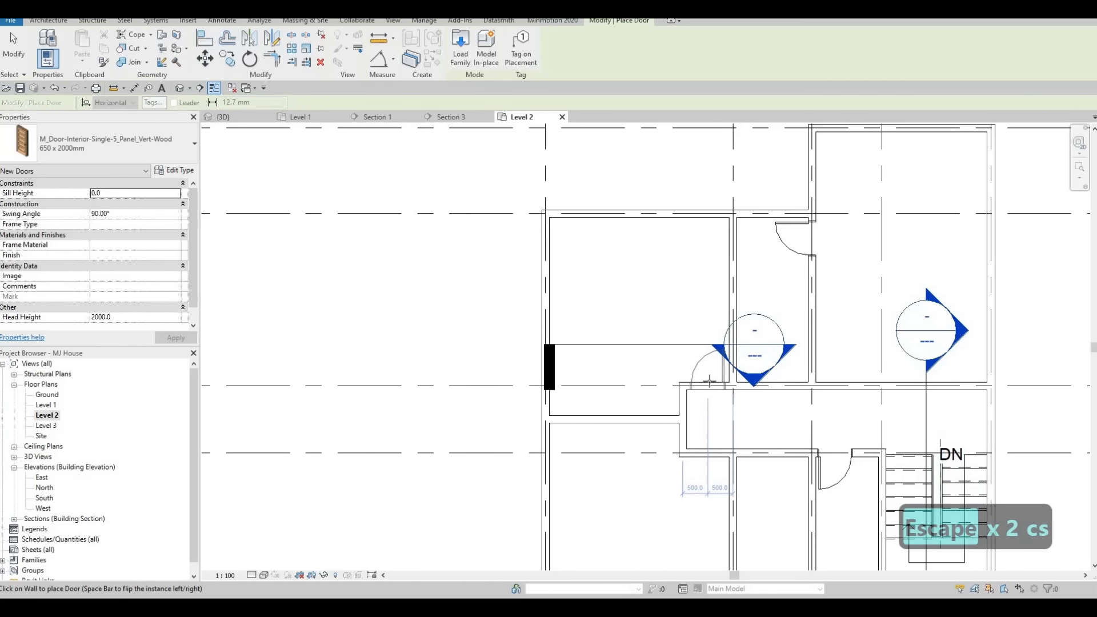
click(713, 451)
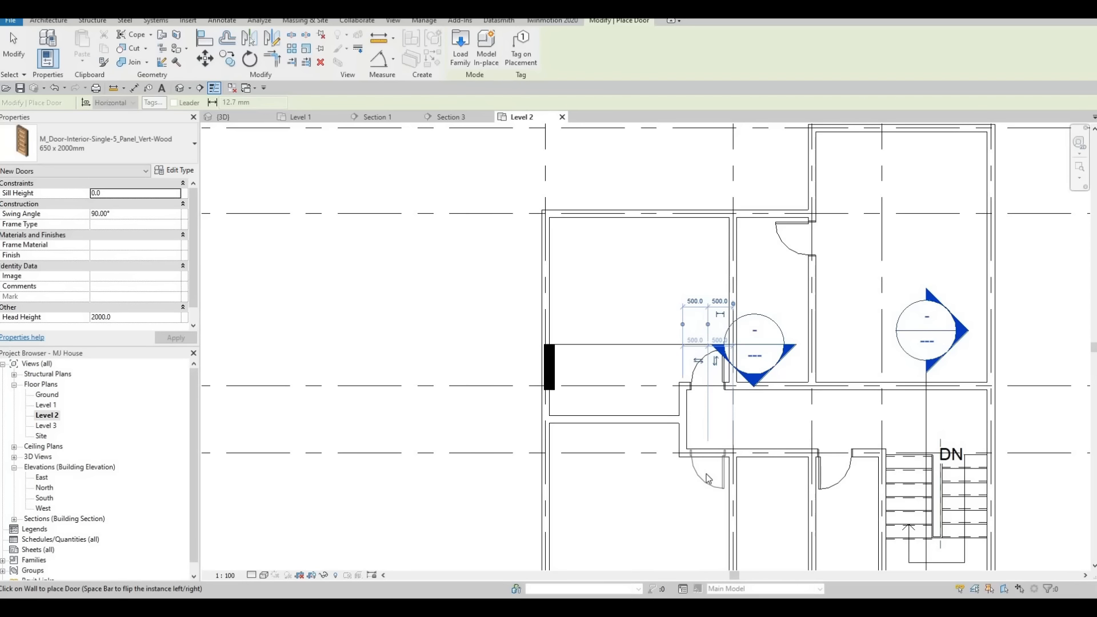
key(Escape)
key(Escape)
key(Escape)
Change the two doors at the corridor's west end to the 700 x 2000mm type.
scroll(691, 451, down, 2)
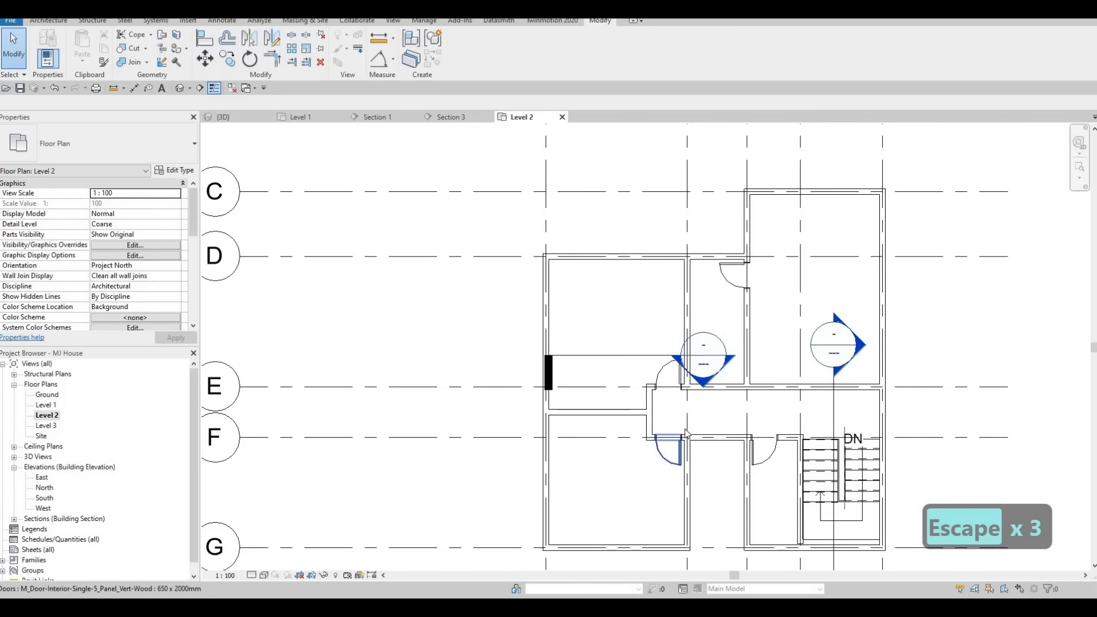
middle_drag(693, 394, 695, 410)
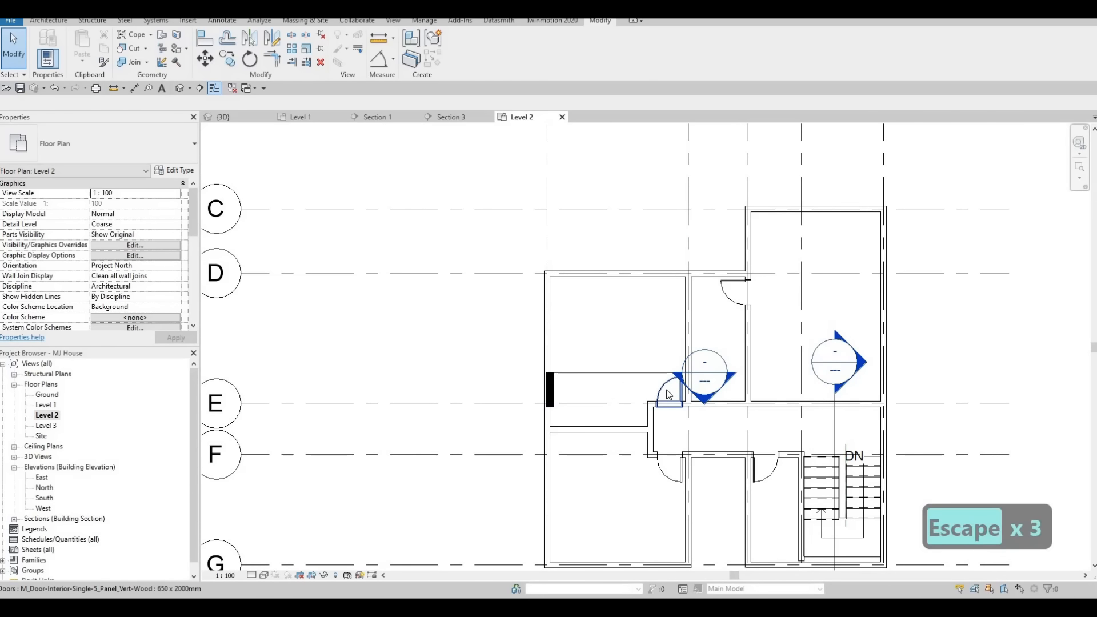
click(669, 394)
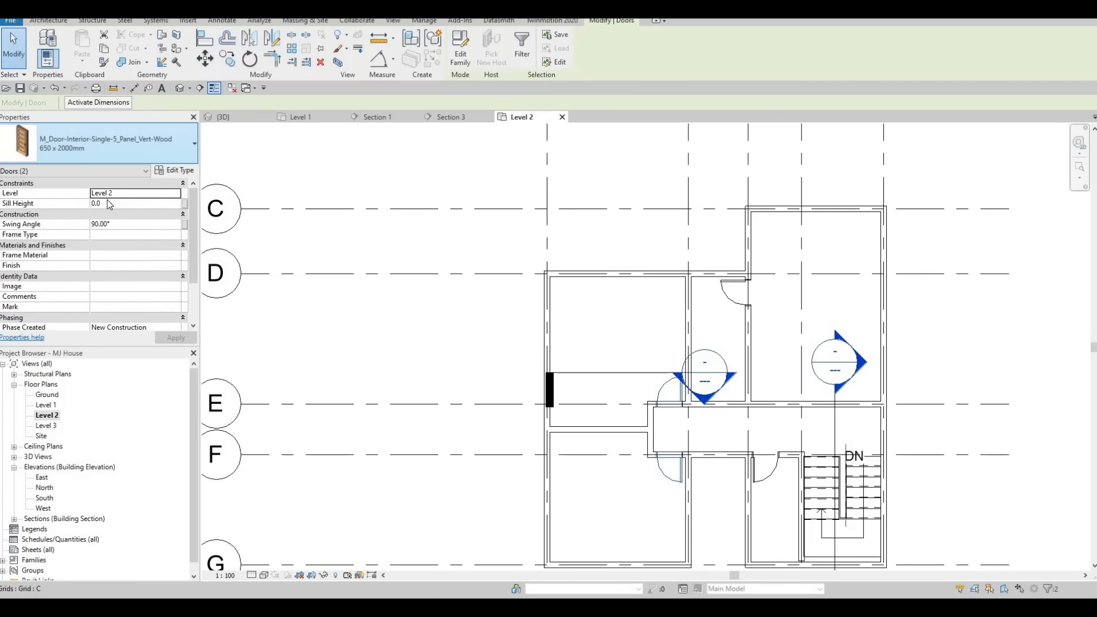
click(108, 144)
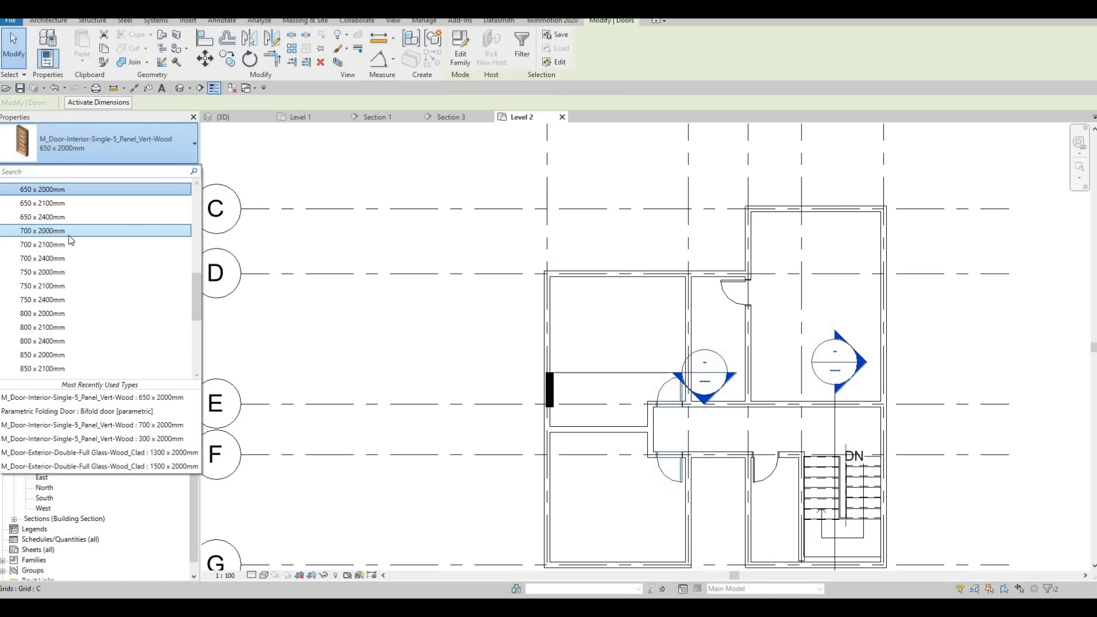
click(70, 233)
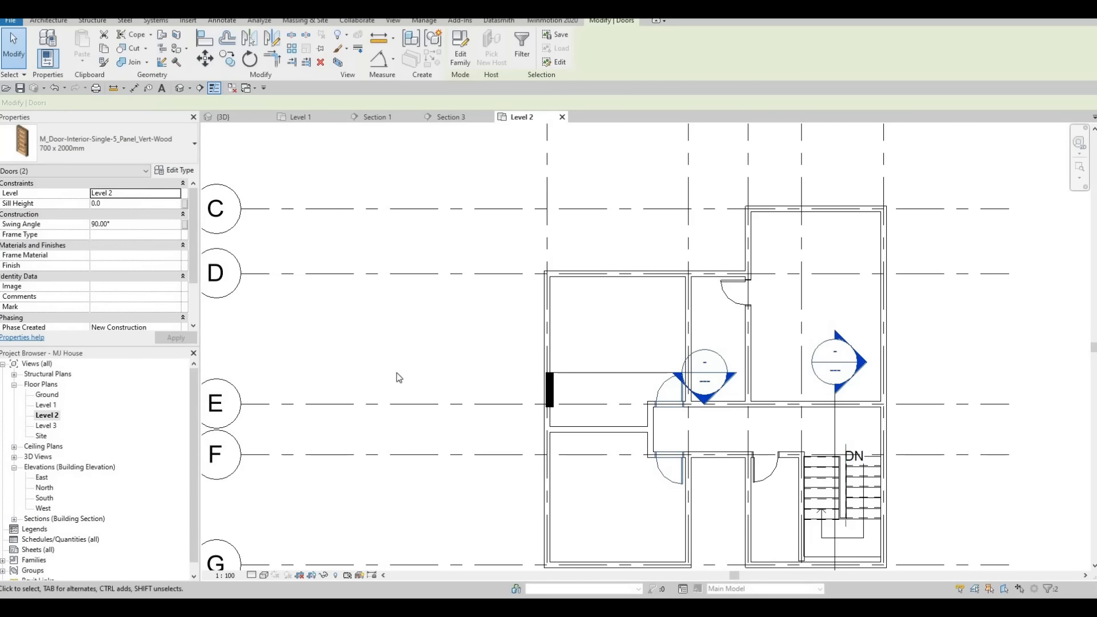
key(Escape)
key(Escape)
Place a similar 700 x 2000mm door, flipped, in the bathroom's south wall opening onto the corridor.
click(671, 482)
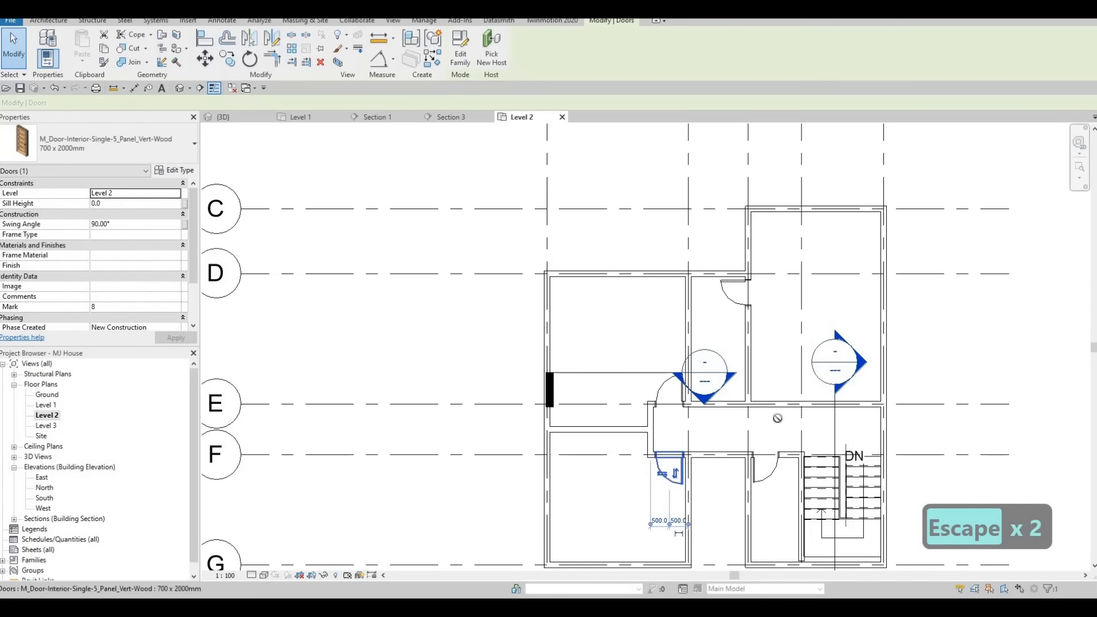
key(c)
key(s)
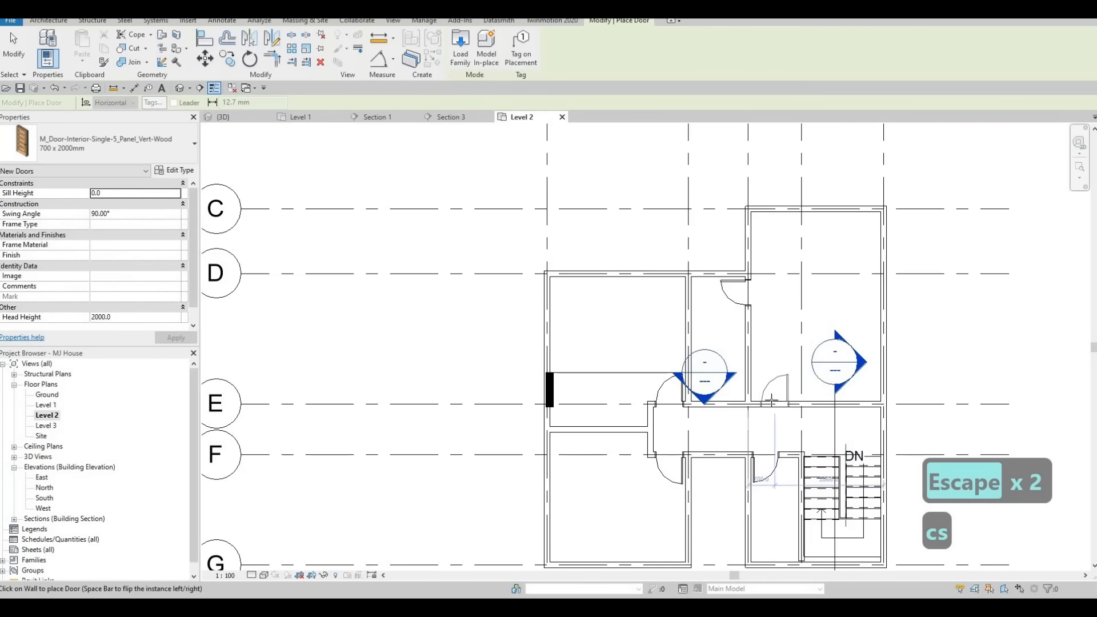
key(space)
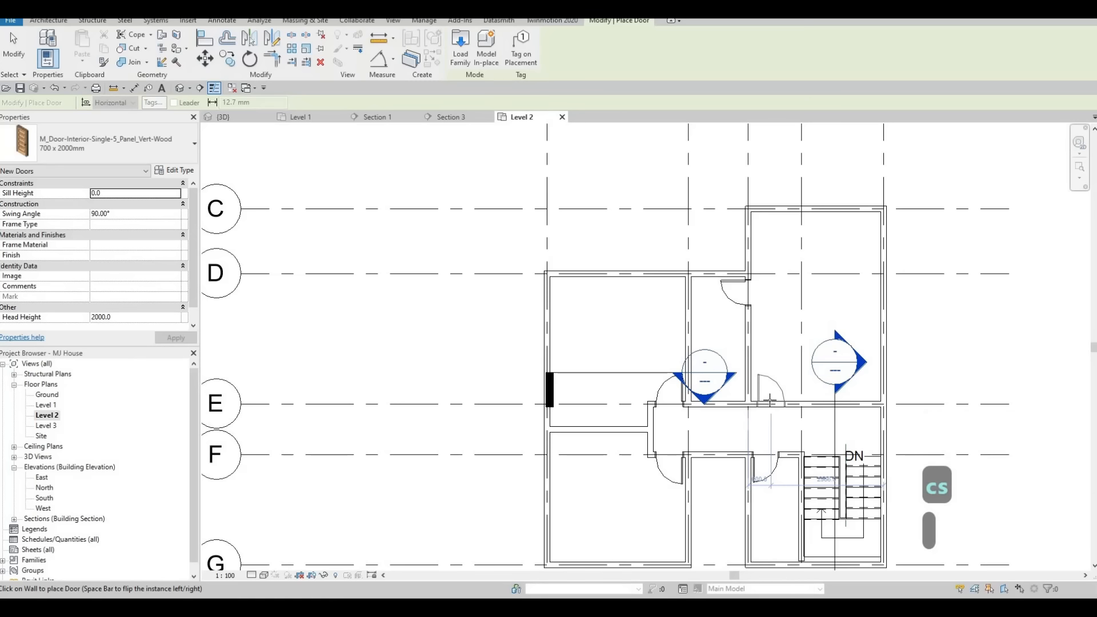
key(Escape)
key(Escape)
key(Escape)
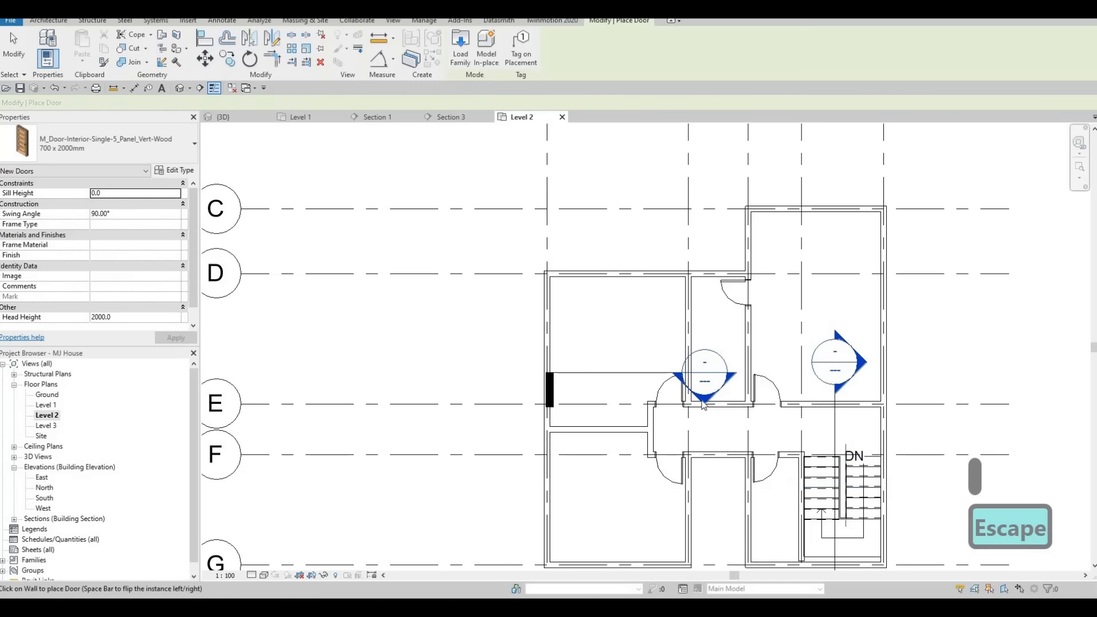
mouse_move(664, 440)
middle_down()
mouse_move(727, 397)
mouse_move(679, 450)
middle_up()
scroll(727, 397, down, 1)
scroll(679, 433, down, 1)
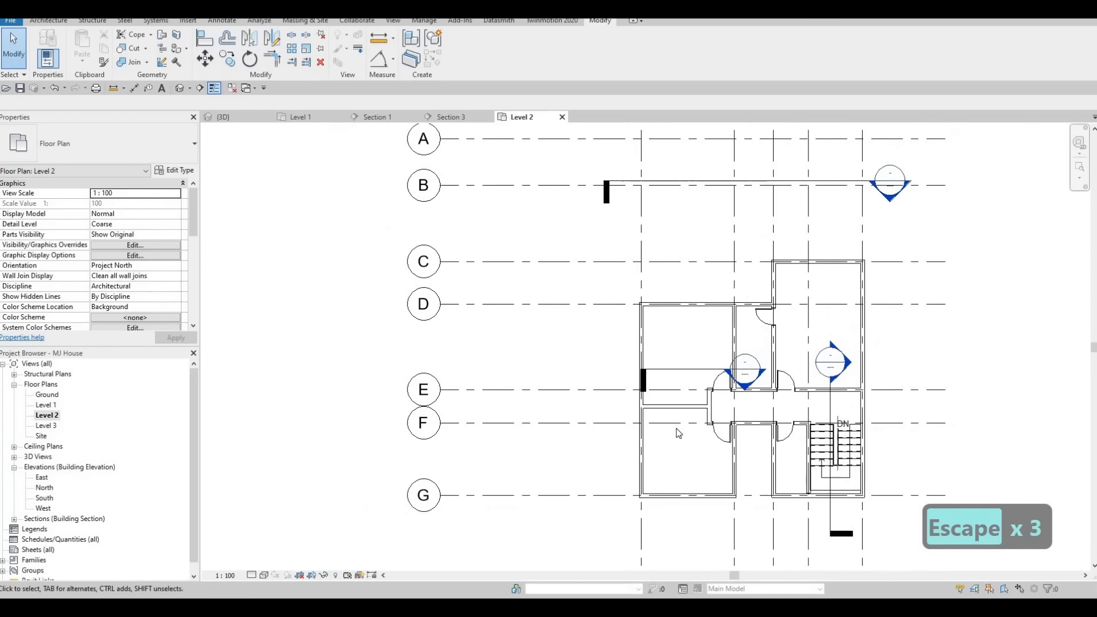
key(Escape)
key(Escape)
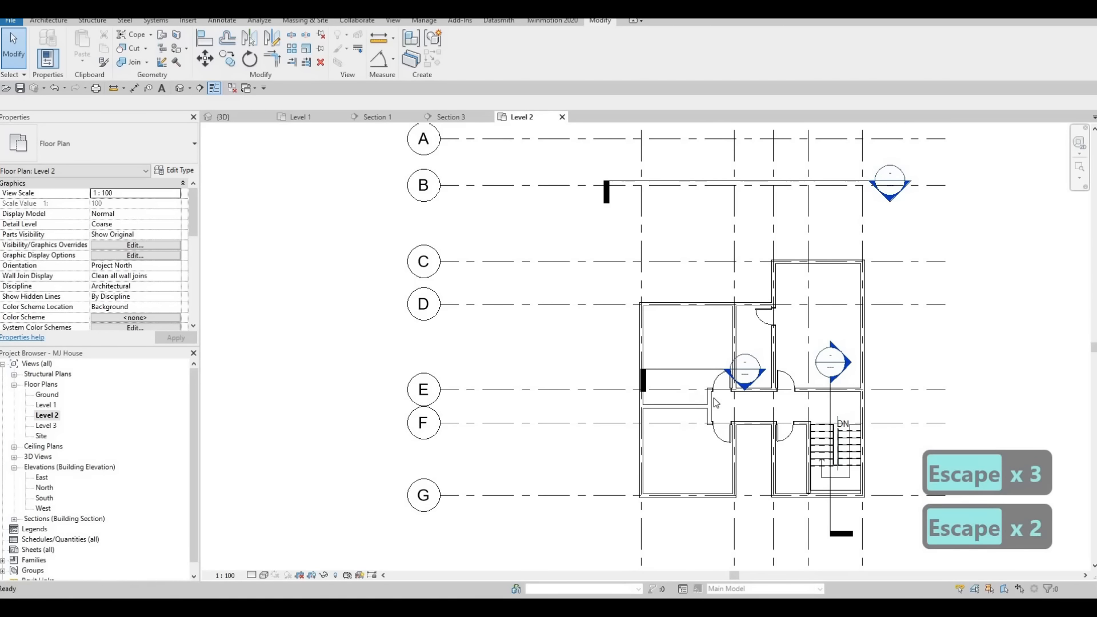
Set the corridor's short vertical wall to 2700 mm from the west exterior wall.
scroll(677, 411, up, 4)
click(681, 435)
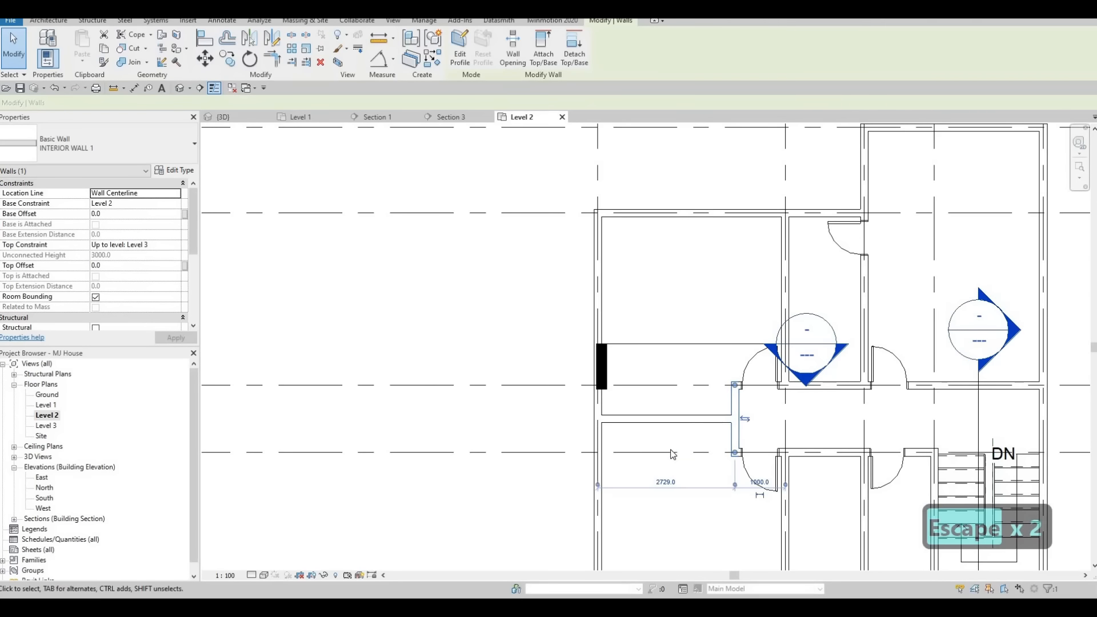
middle_drag(664, 485, 678, 453)
click(676, 463)
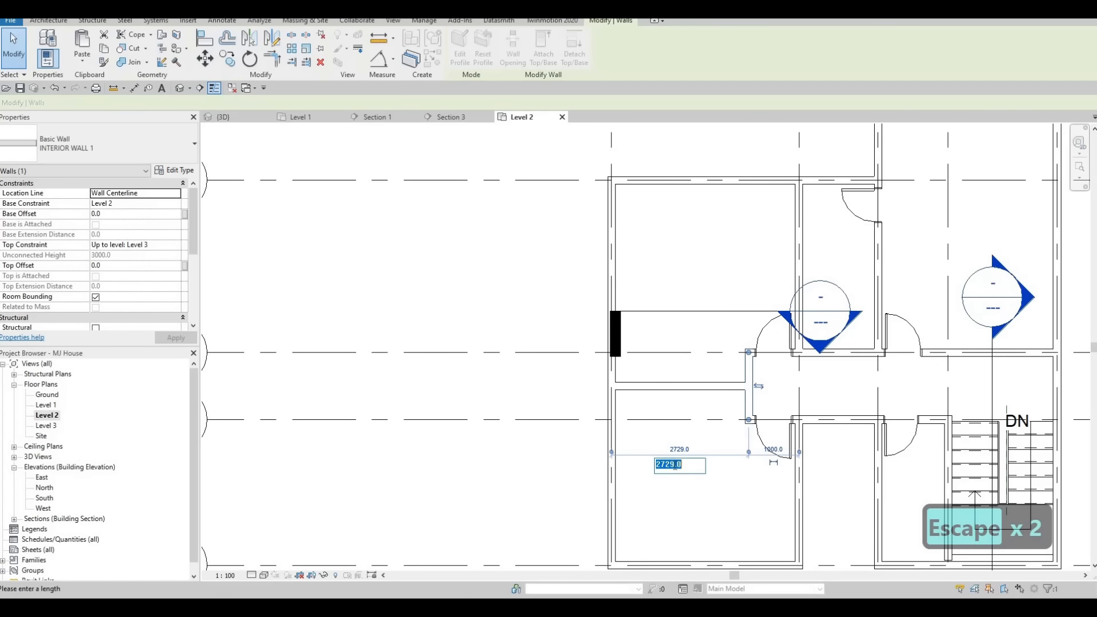
text(2700)
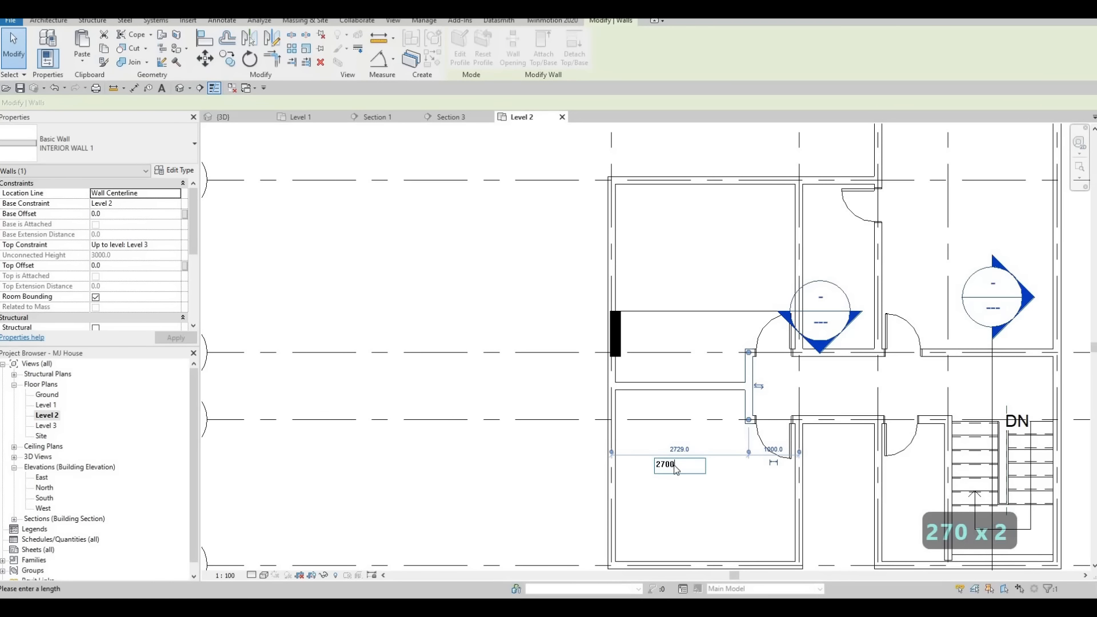
key(Return)
key(Escape)
key(Escape)
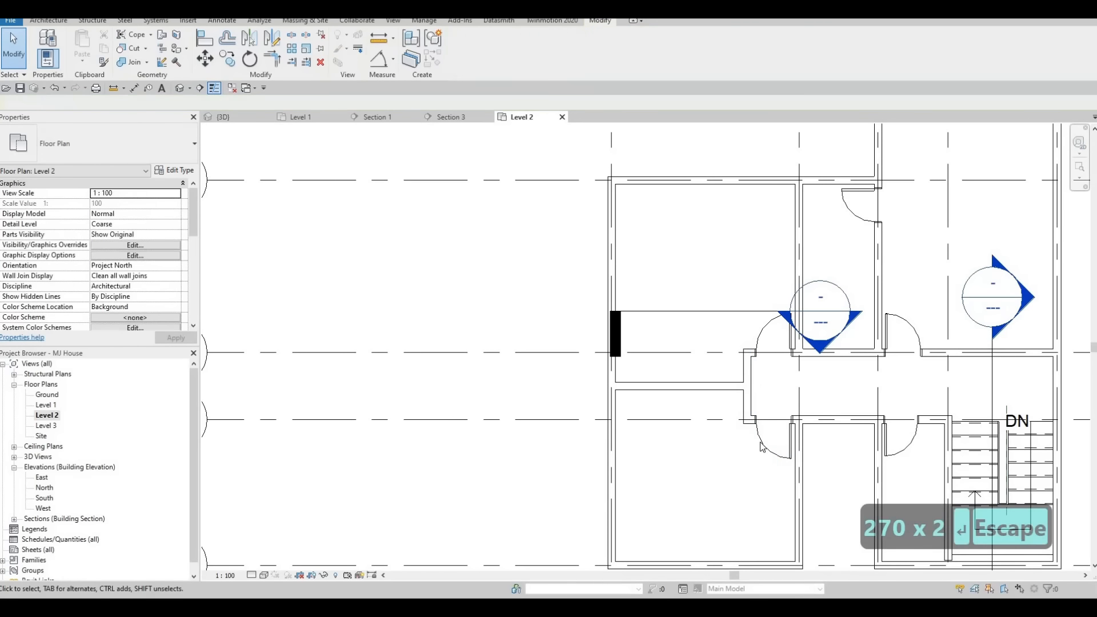
click(757, 357)
key(Escape)
key(Escape)
scroll(650, 421, down, 3)
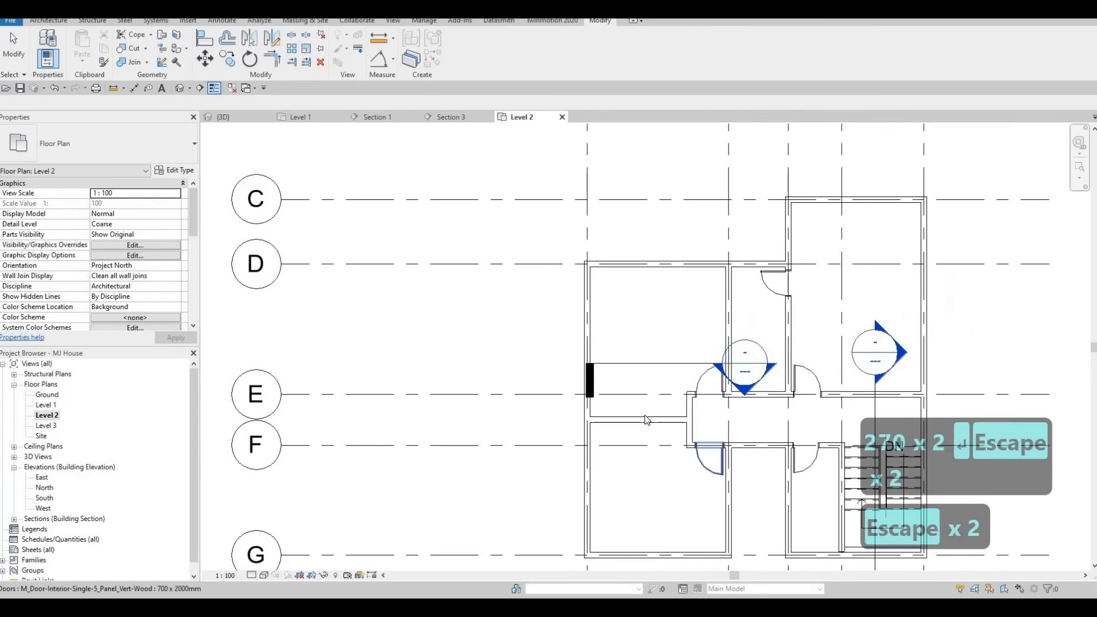
Change the door from the corridor into the upper-right room to the 800 x 2000mm type.
middle_drag(712, 440, 646, 420)
middle_drag(756, 440, 745, 440)
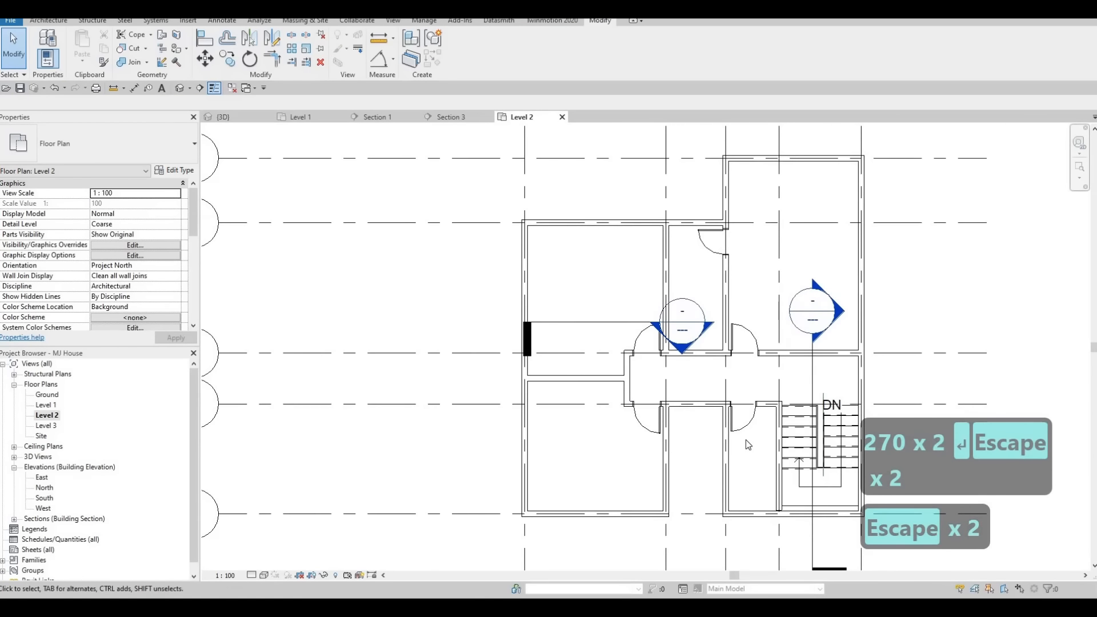
click(745, 434)
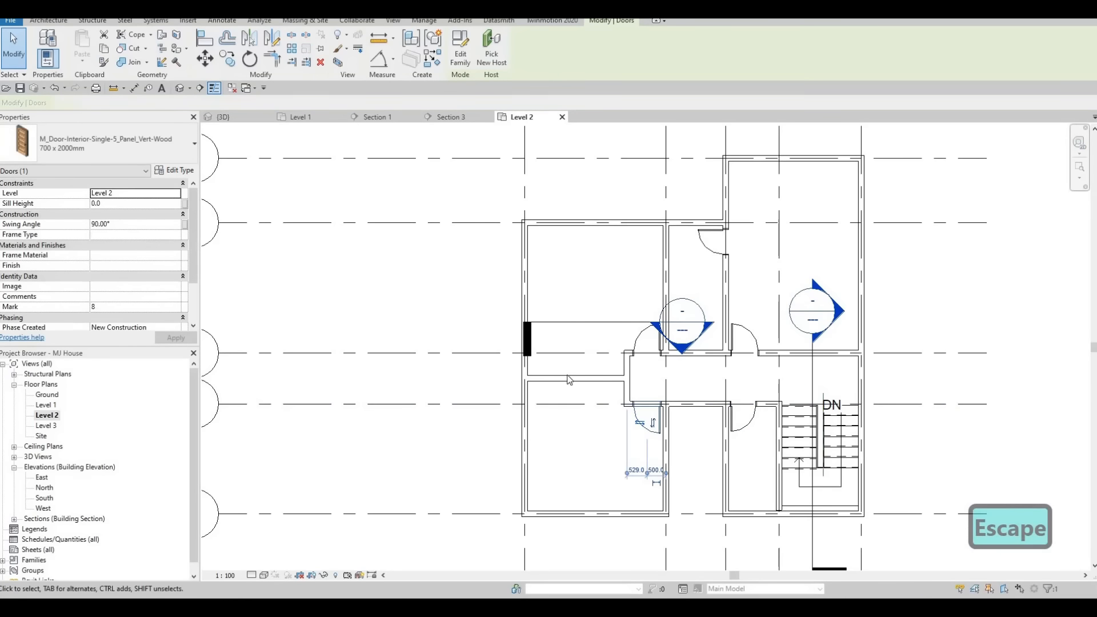
key(Escape)
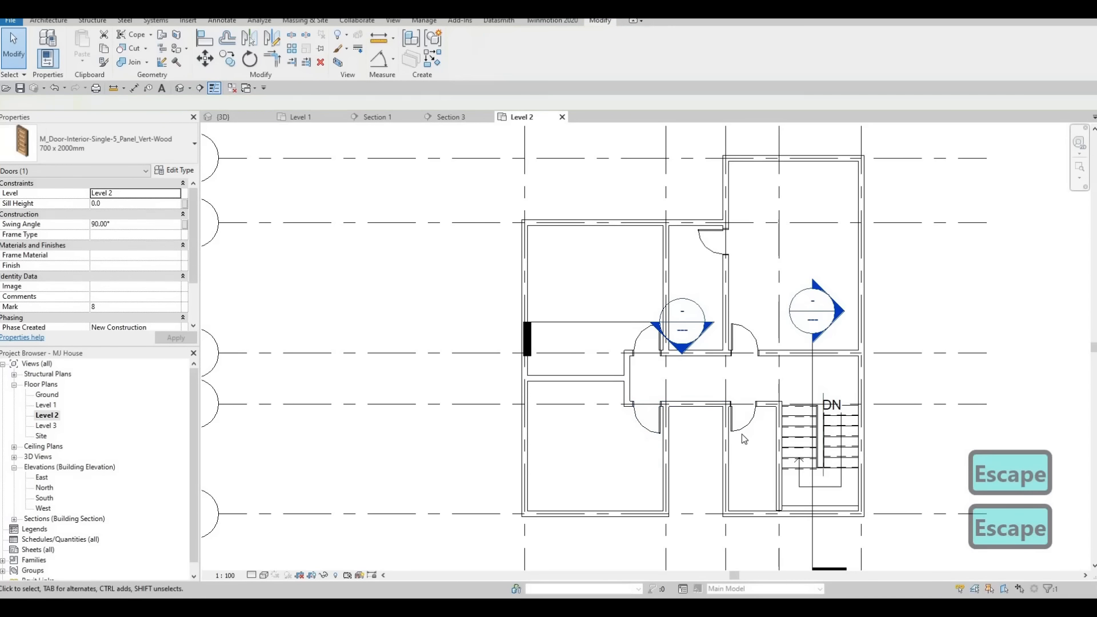
middle_drag(695, 389, 749, 328)
scroll(749, 350, down, 1)
scroll(771, 354, up, 2)
middle_drag(743, 283, 741, 302)
scroll(744, 307, up, 1)
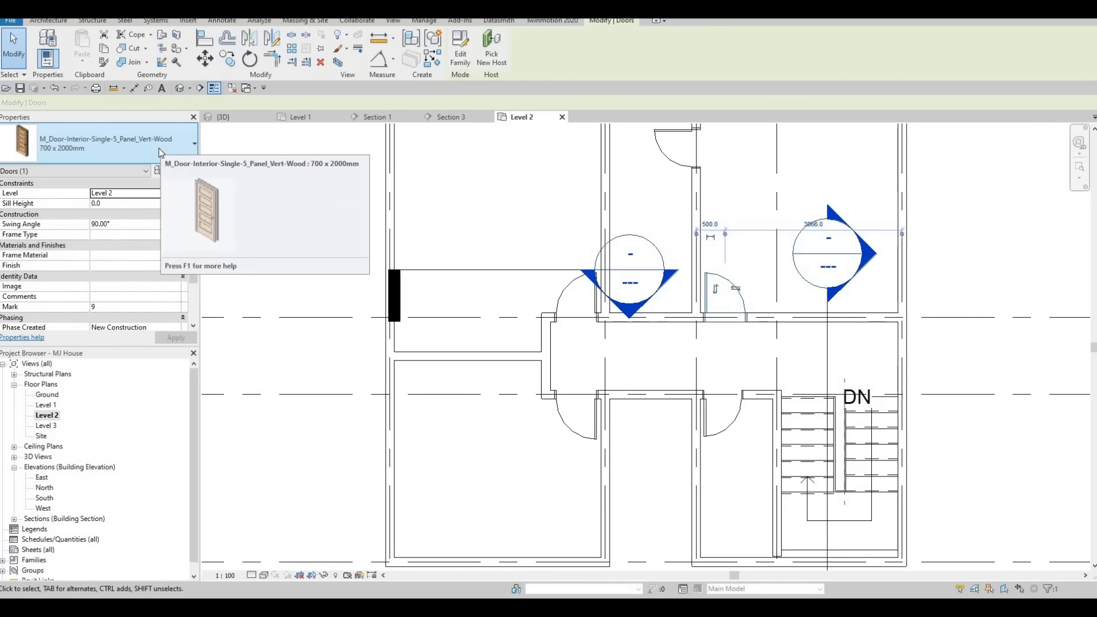
click(159, 146)
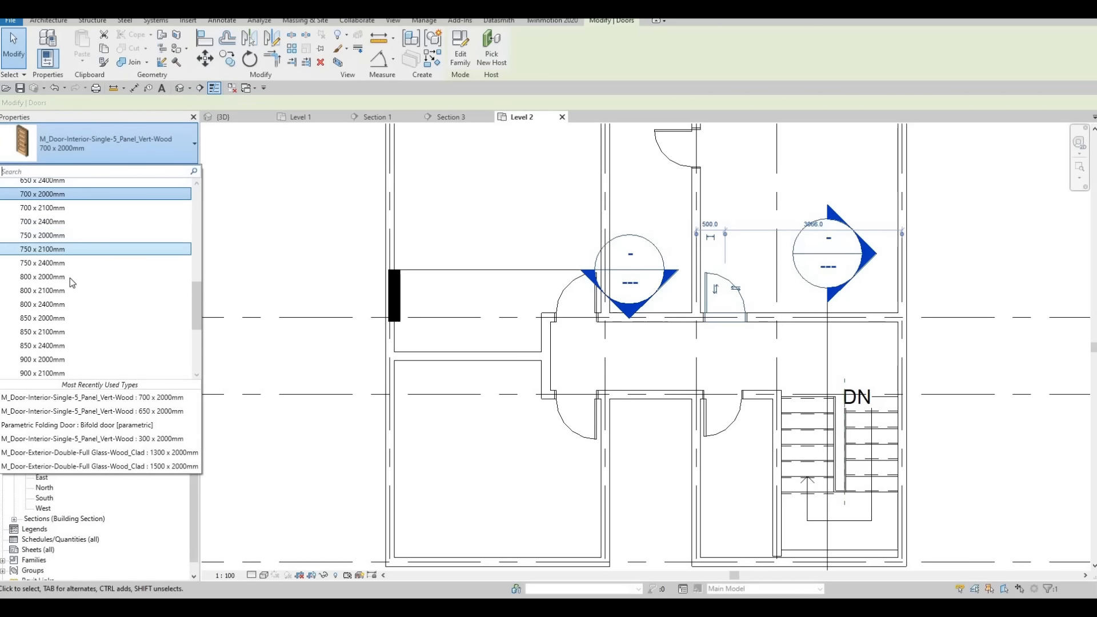
click(87, 278)
key(Escape)
key(Escape)
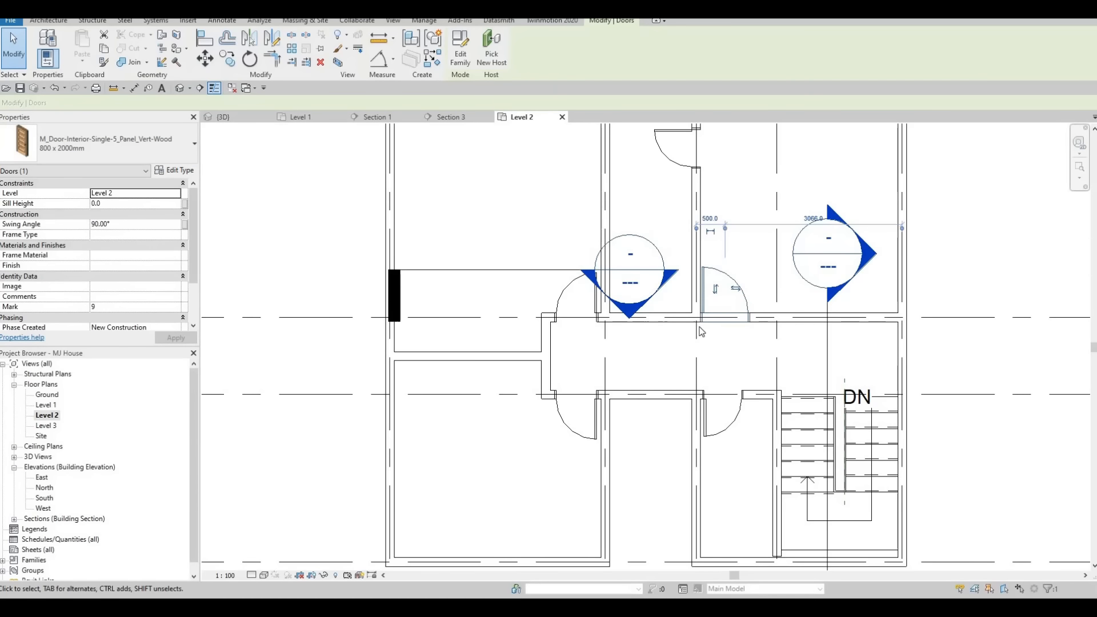
Flip the same door's hinge side and nudge it slightly along the corridor wall.
click(712, 322)
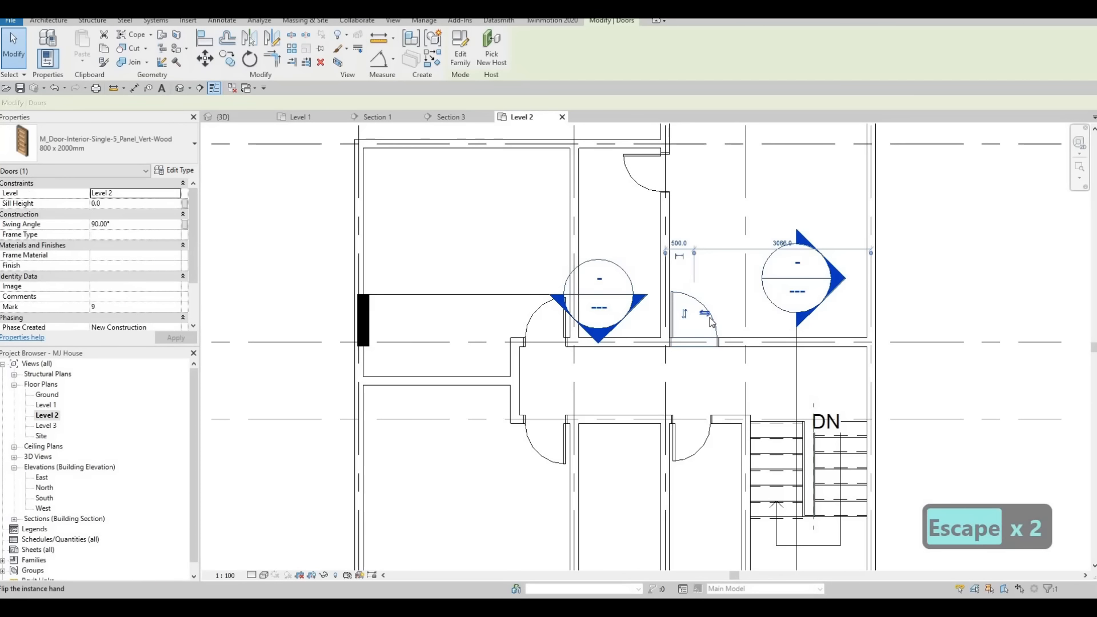
key(Right)
key(Right)
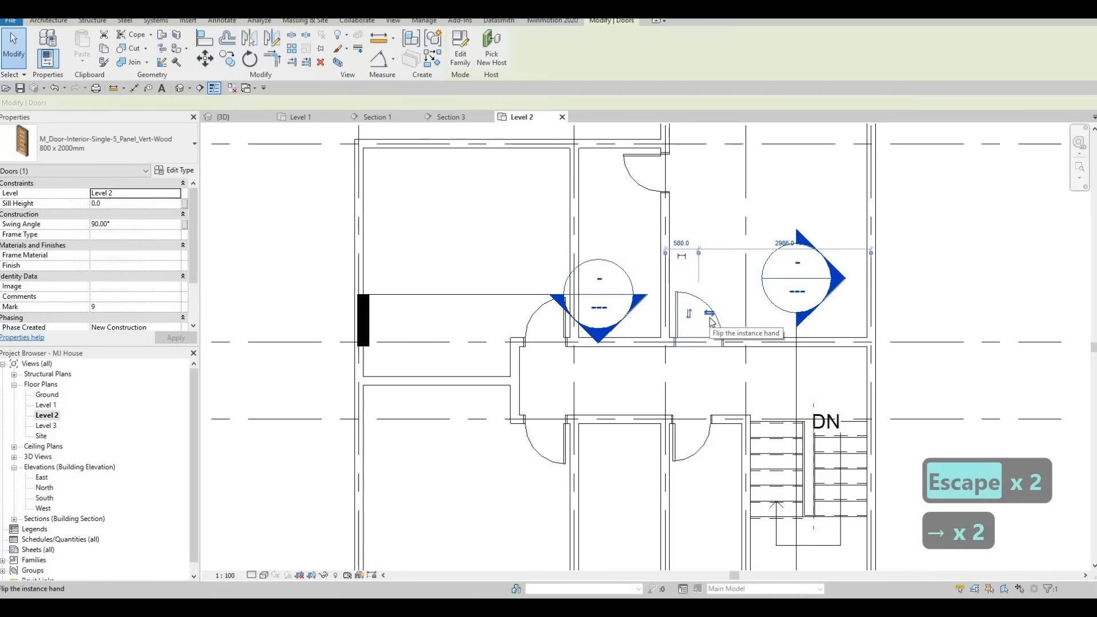
key(Left)
key(Escape)
key(Escape)
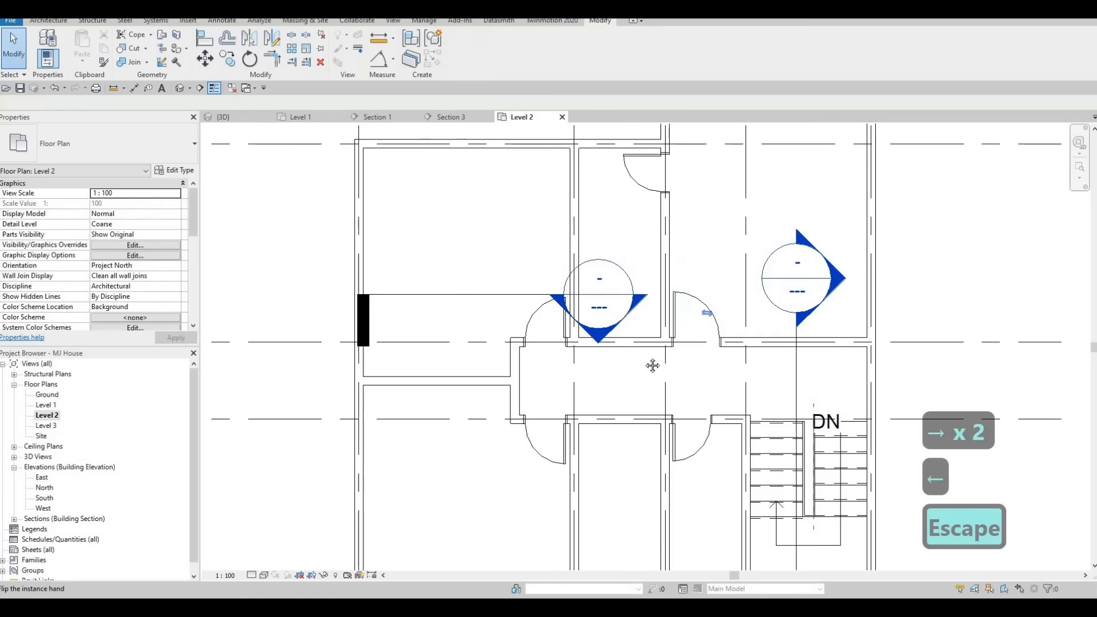
scroll(708, 352, down, 2)
scroll(672, 350, down, 2)
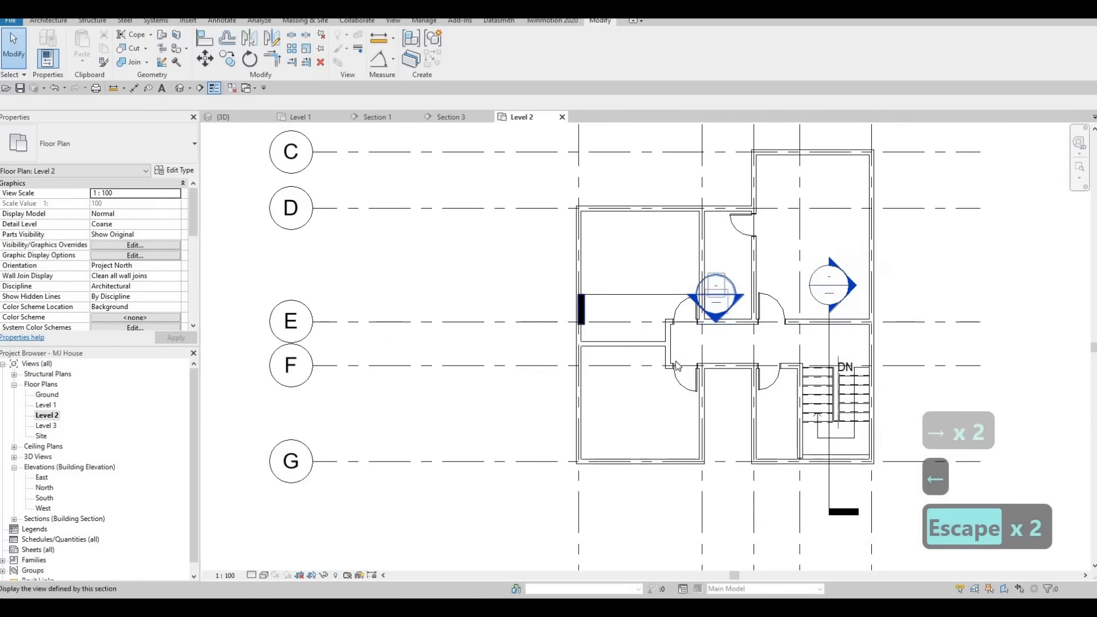
middle_drag(641, 371, 706, 372)
scroll(700, 381, up, 1)
scroll(702, 384, up, 1)
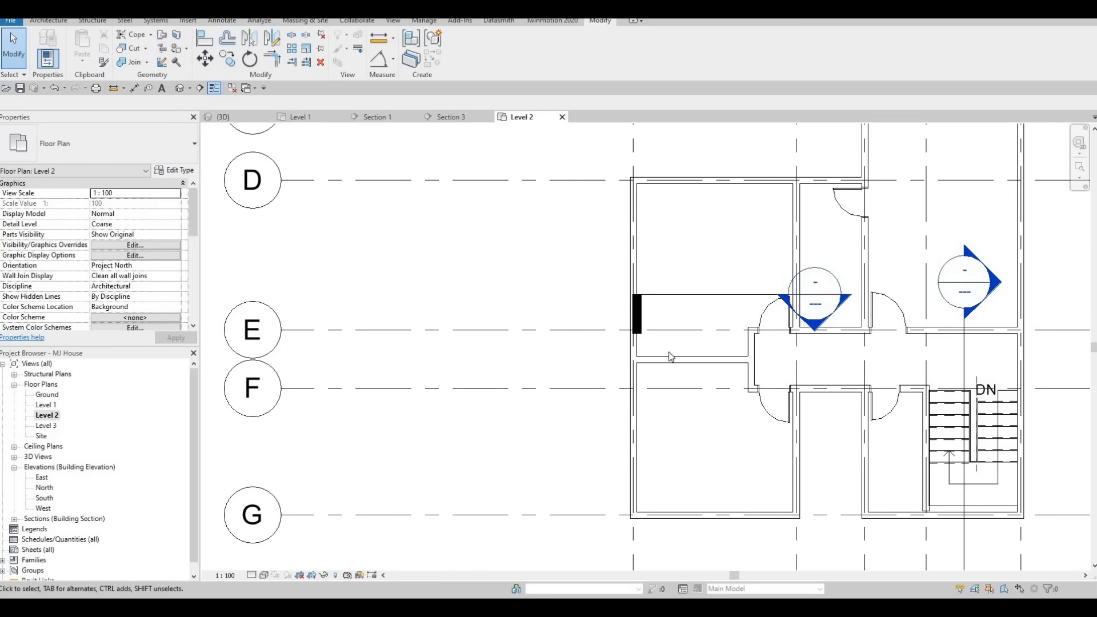
middle_drag(623, 368, 582, 317)
scroll(578, 354, down, 2)
key(Escape)
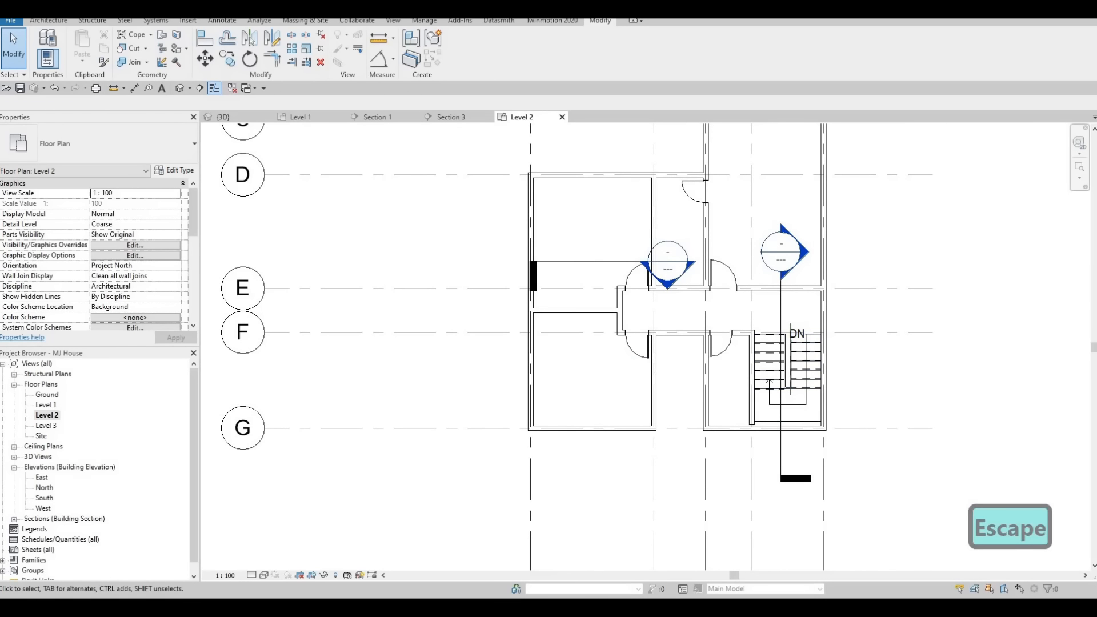
key(F1)
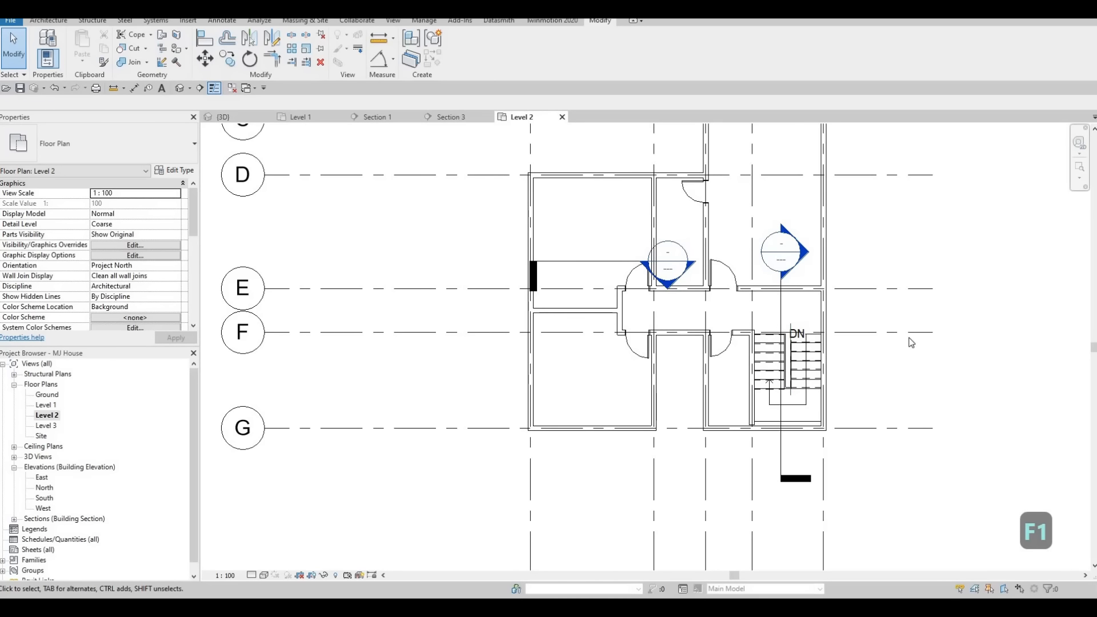
scroll(911, 343, down, 1)
middle_drag(933, 359, 872, 387)
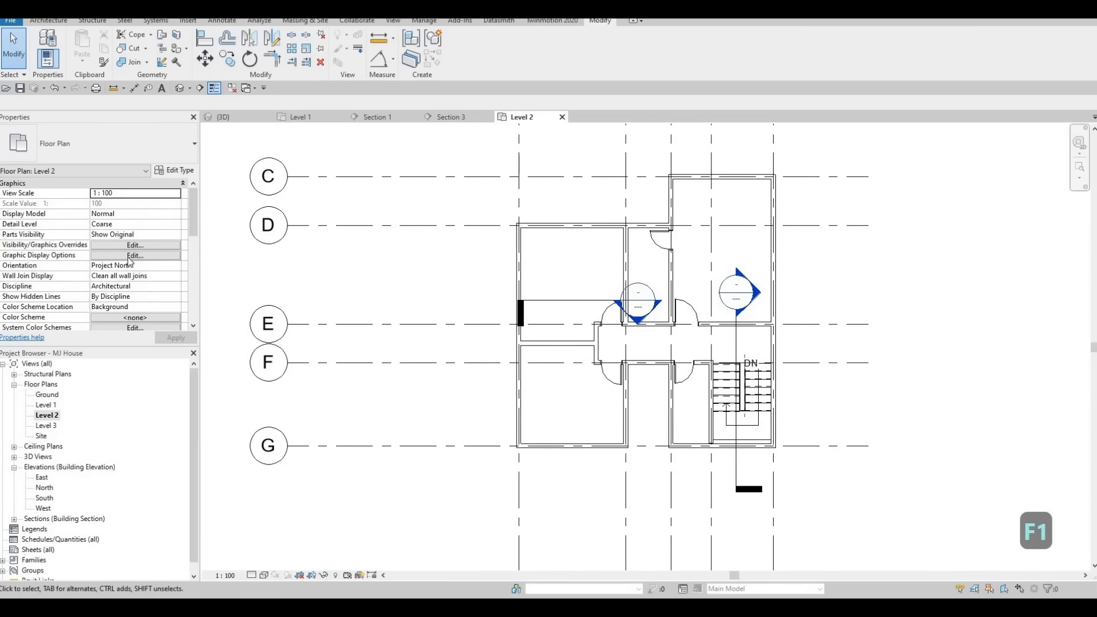
Set the Level 2 plan's underlay Base Level to Level 1.
scroll(127, 263, down, 3)
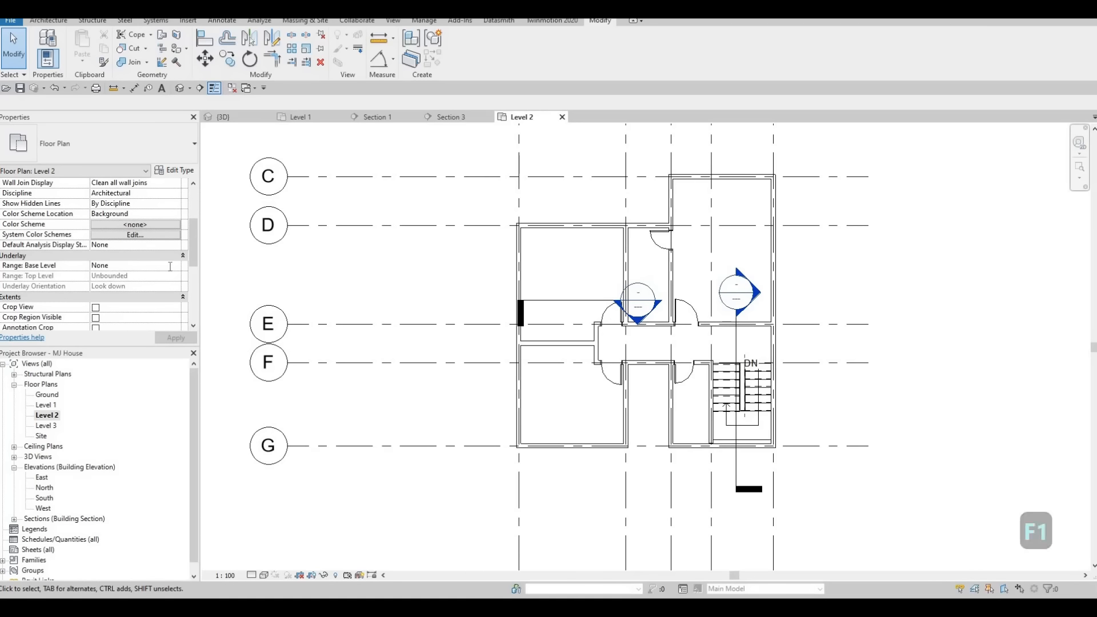
click(109, 266)
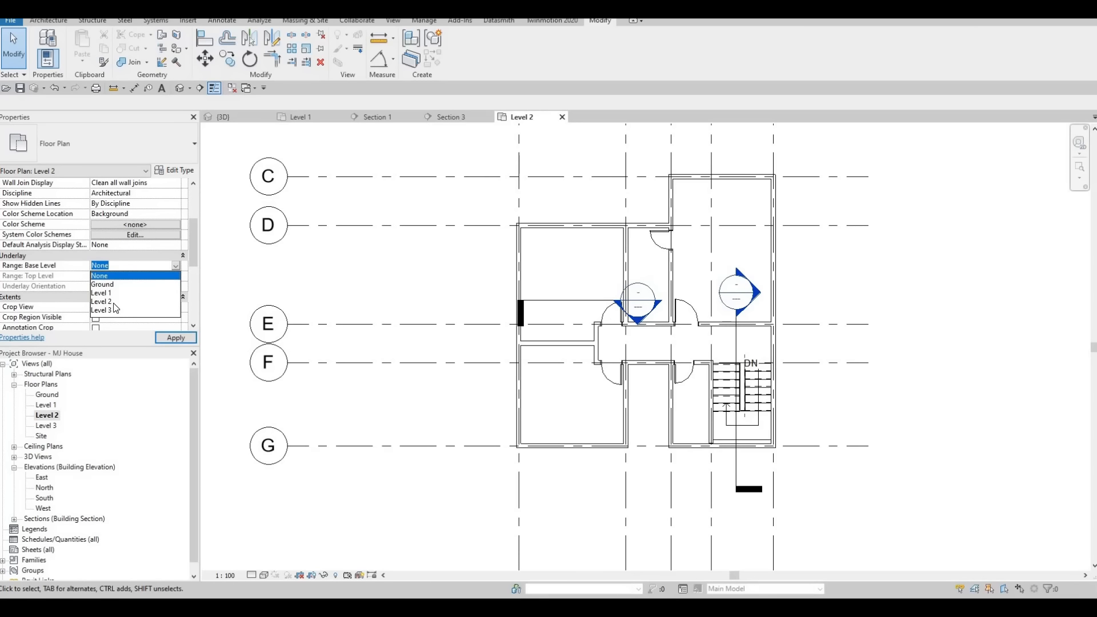
click(102, 293)
click(173, 338)
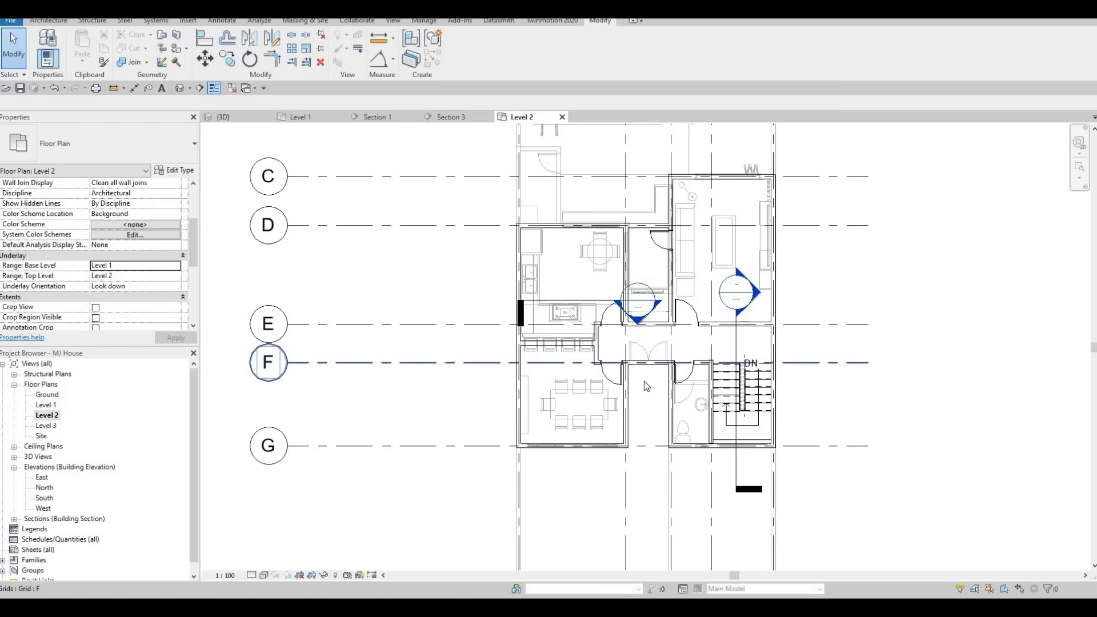
Place a toilet like the Level 1 one in the upper bathroom using Create Similar.
click(688, 438)
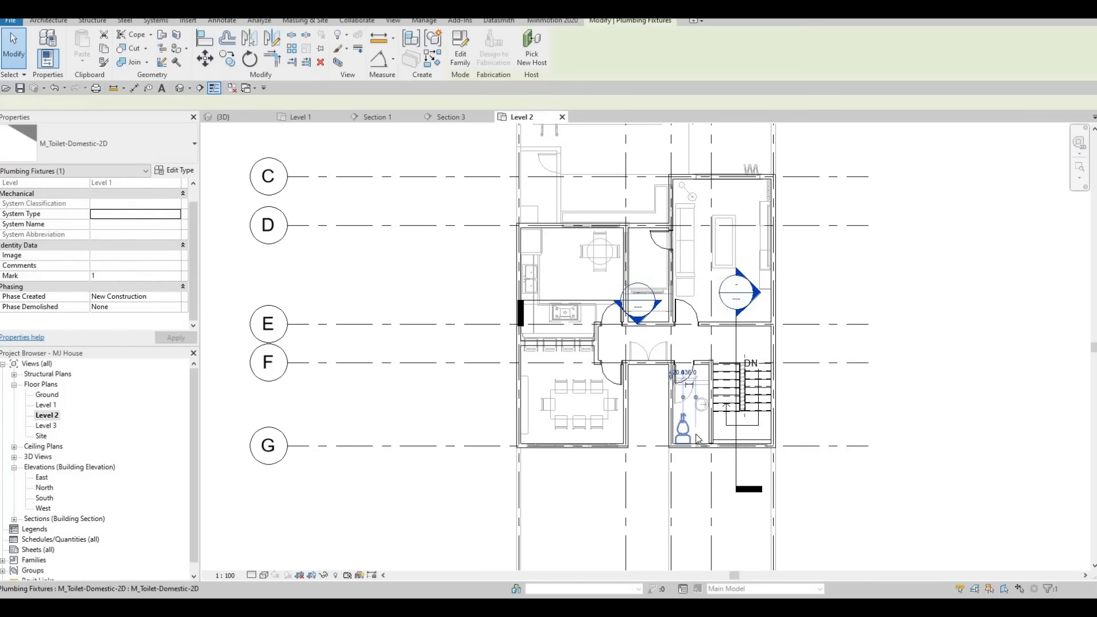
key(c)
key(s)
scroll(638, 296, up, 2)
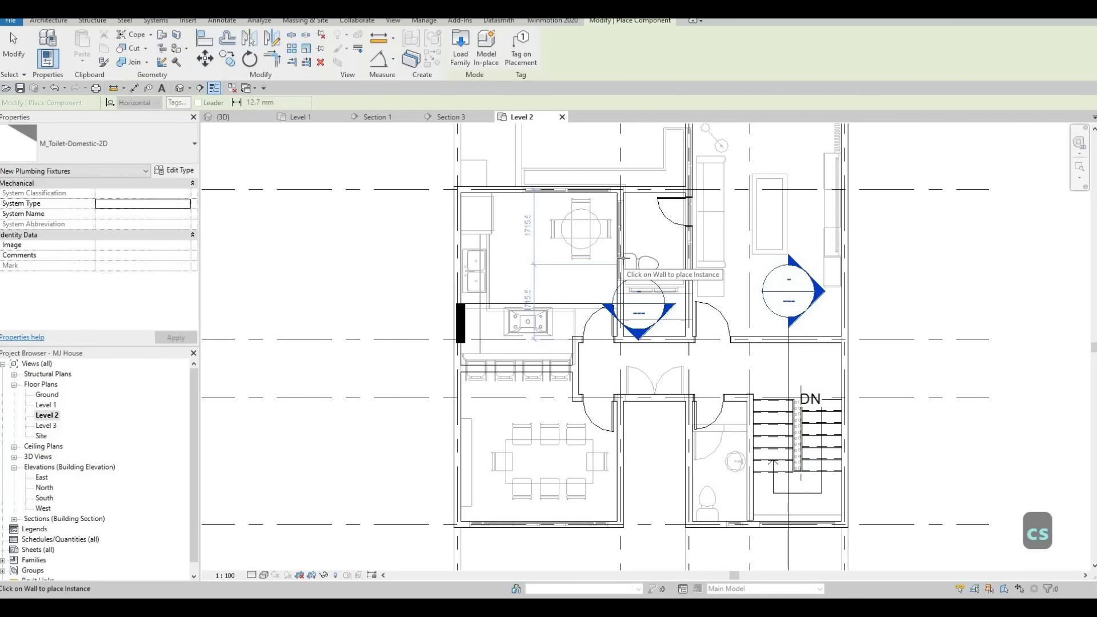
key(Escape)
key(Escape)
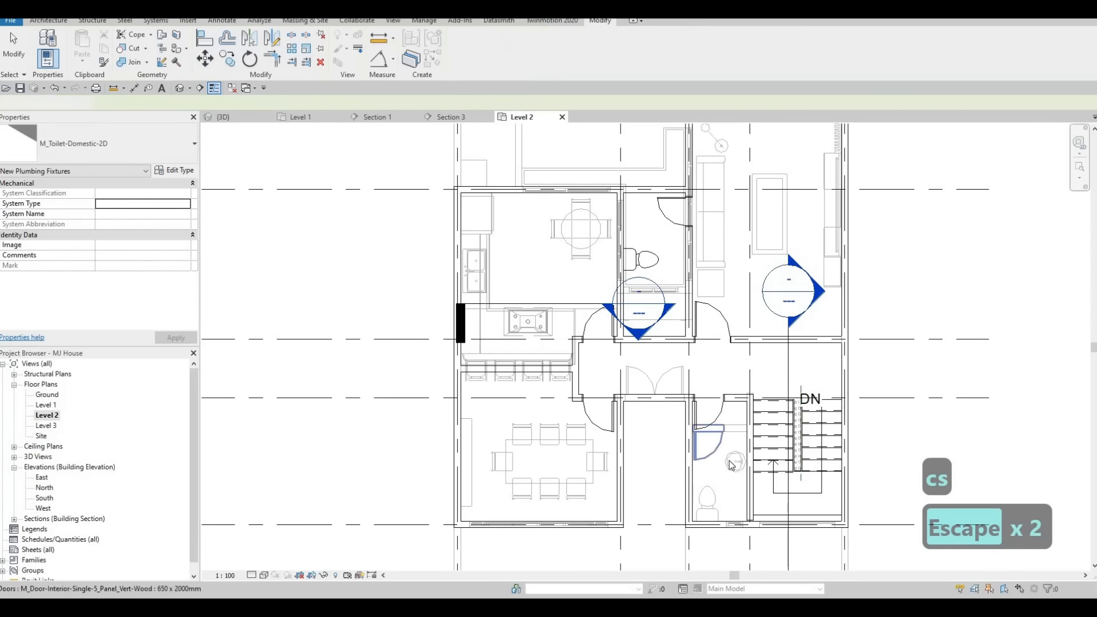
Place a round vanity sink like the Level 1 one in the upper bathroom using Create Similar.
click(732, 460)
key(c)
key(s)
scroll(638, 229, up, 2)
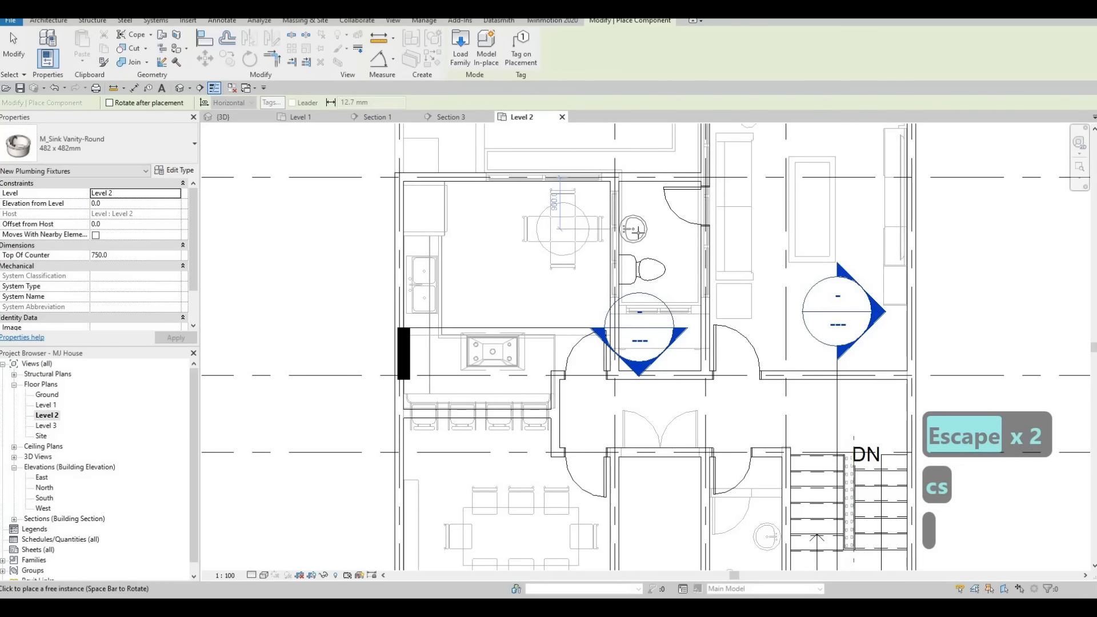
key(Escape)
key(Escape)
scroll(710, 329, down, 2)
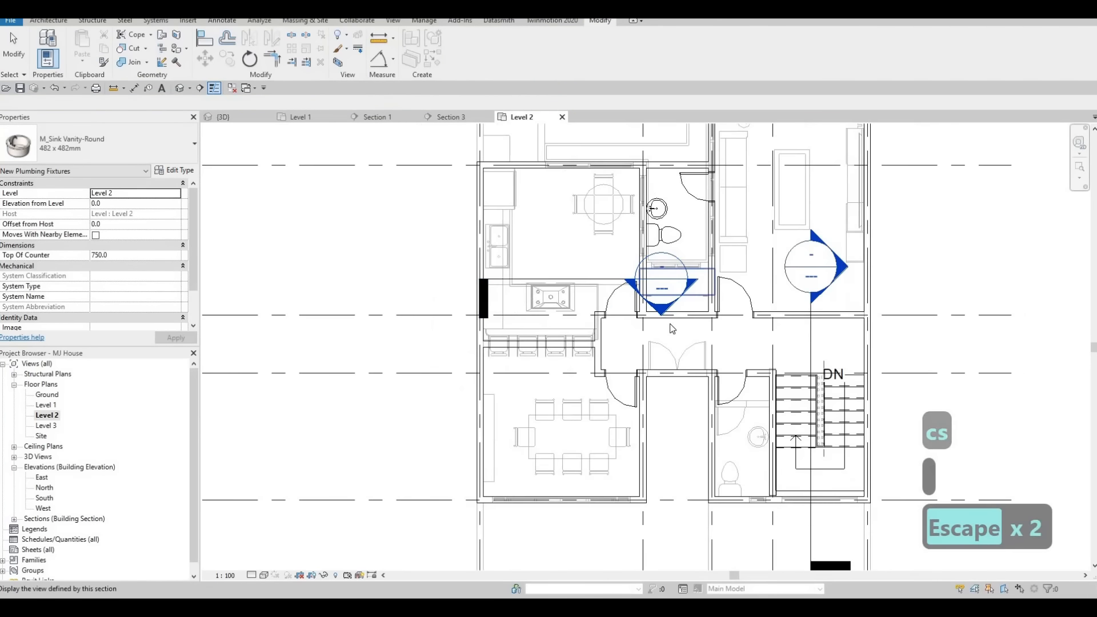
Turn off the underlay by setting its Base Level to None.
middle_drag(709, 329, 699, 389)
scroll(704, 351, down, 1)
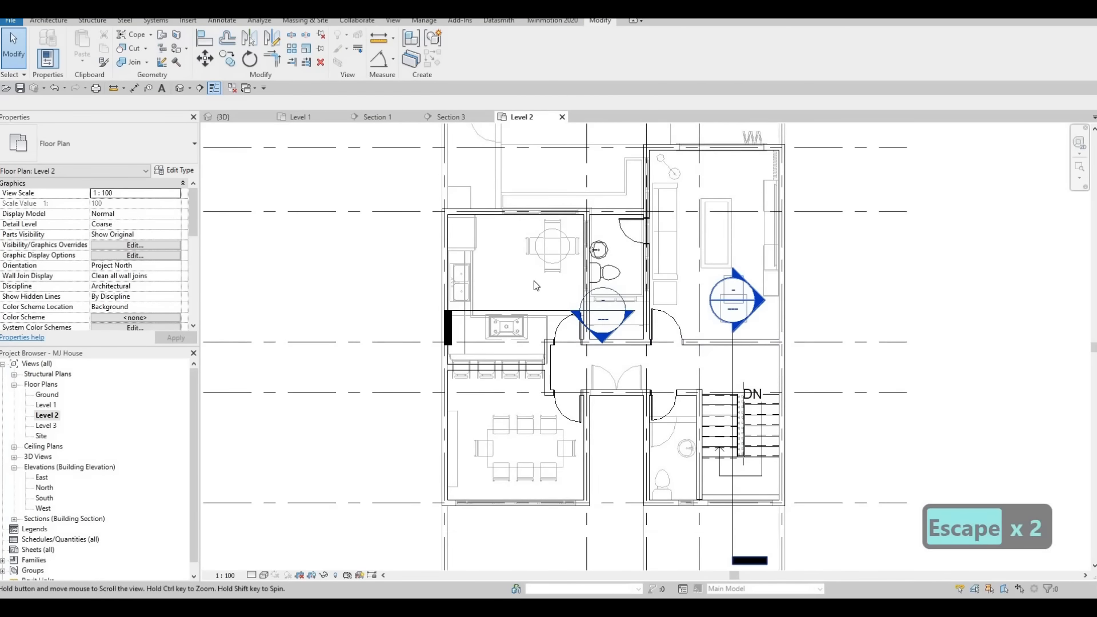
scroll(133, 277, down, 5)
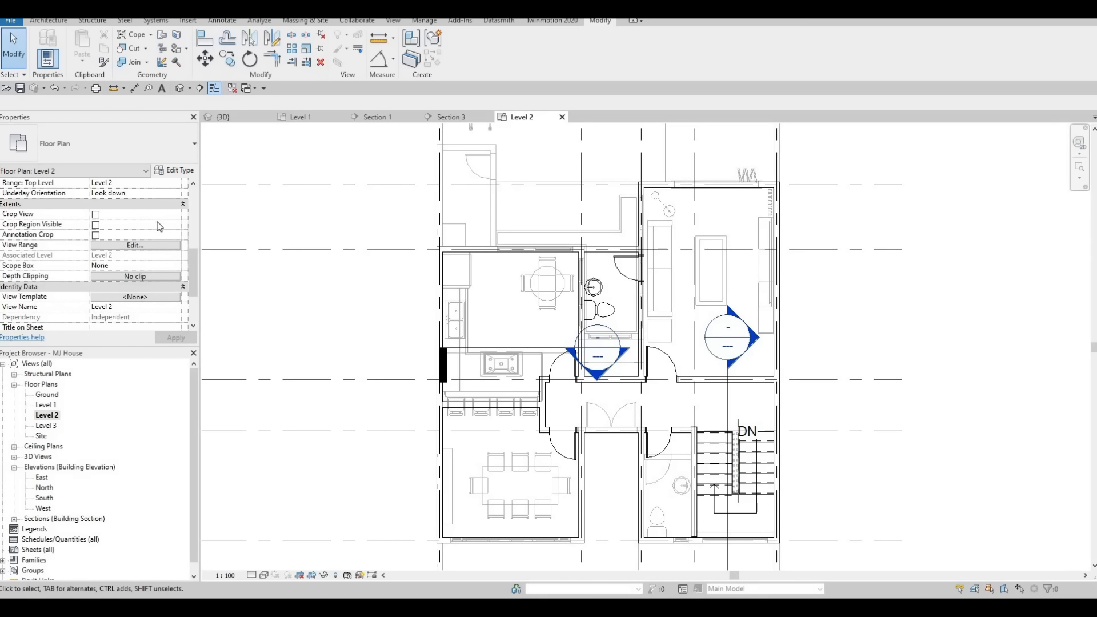
scroll(160, 222, up, 2)
click(176, 213)
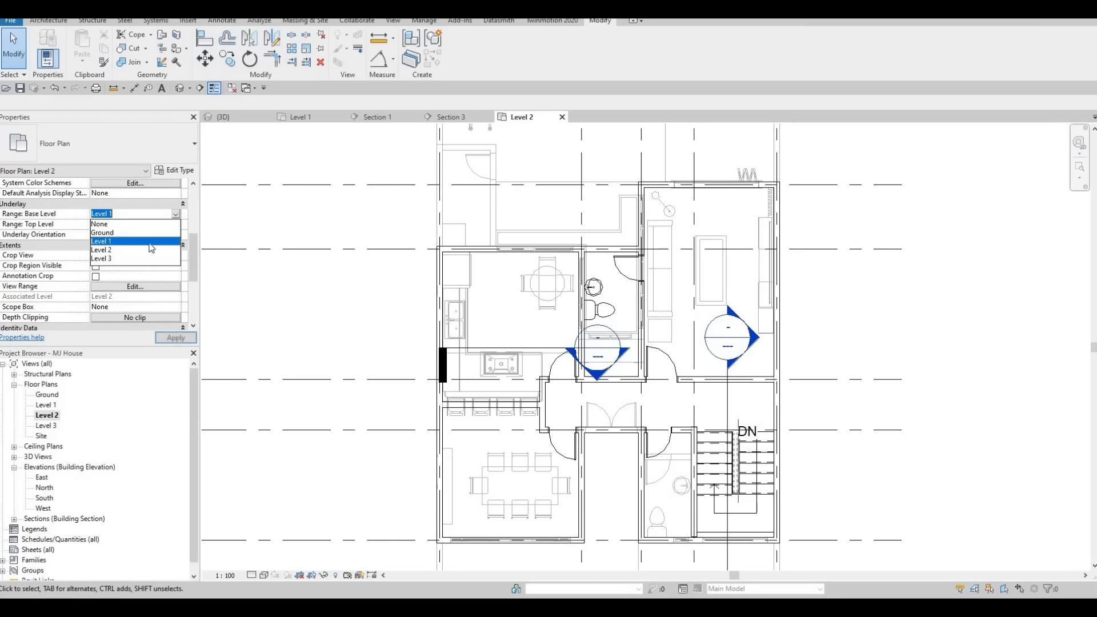
click(109, 224)
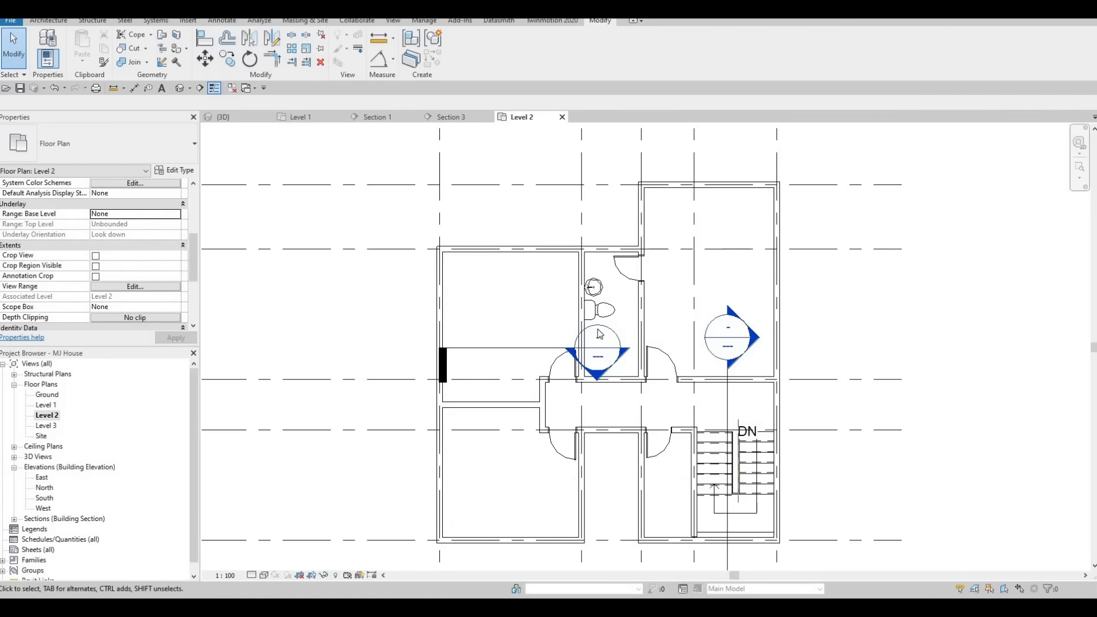
scroll(556, 323, up, 3)
key(Escape)
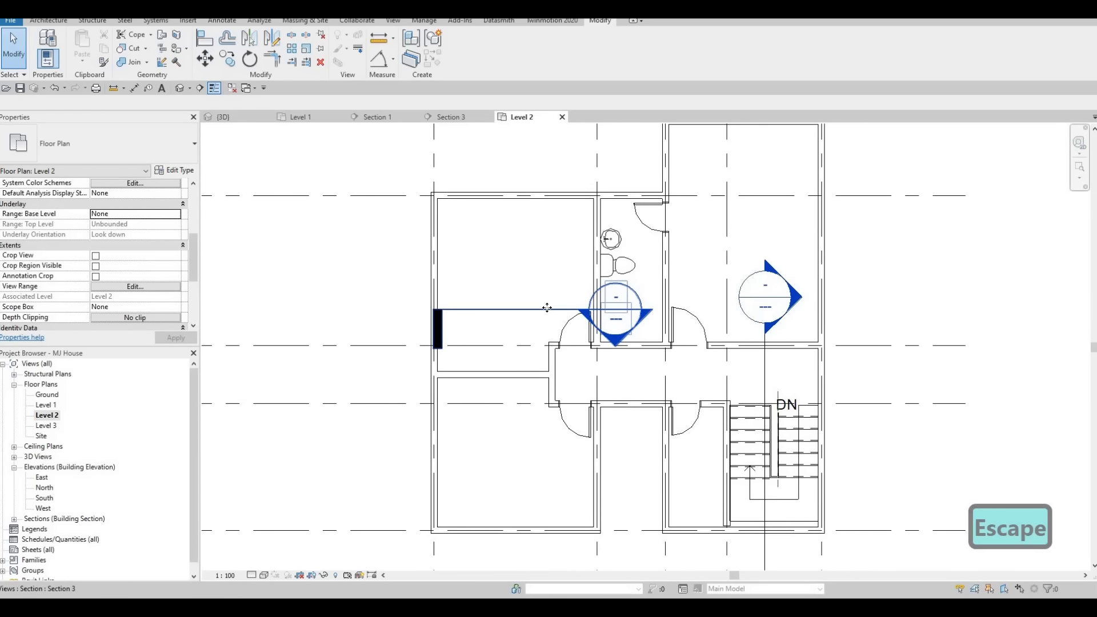
Hide the three section markers in the Level 2 view.
click(546, 308)
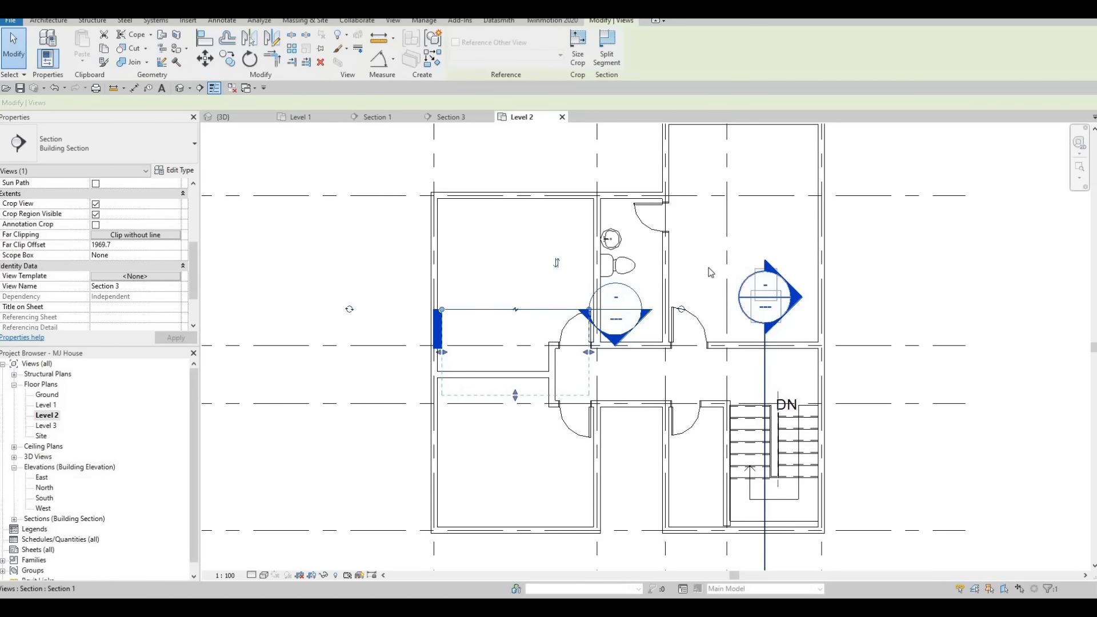
ctrl+click(764, 354)
scroll(630, 196, down, 1)
scroll(630, 196, down, 2)
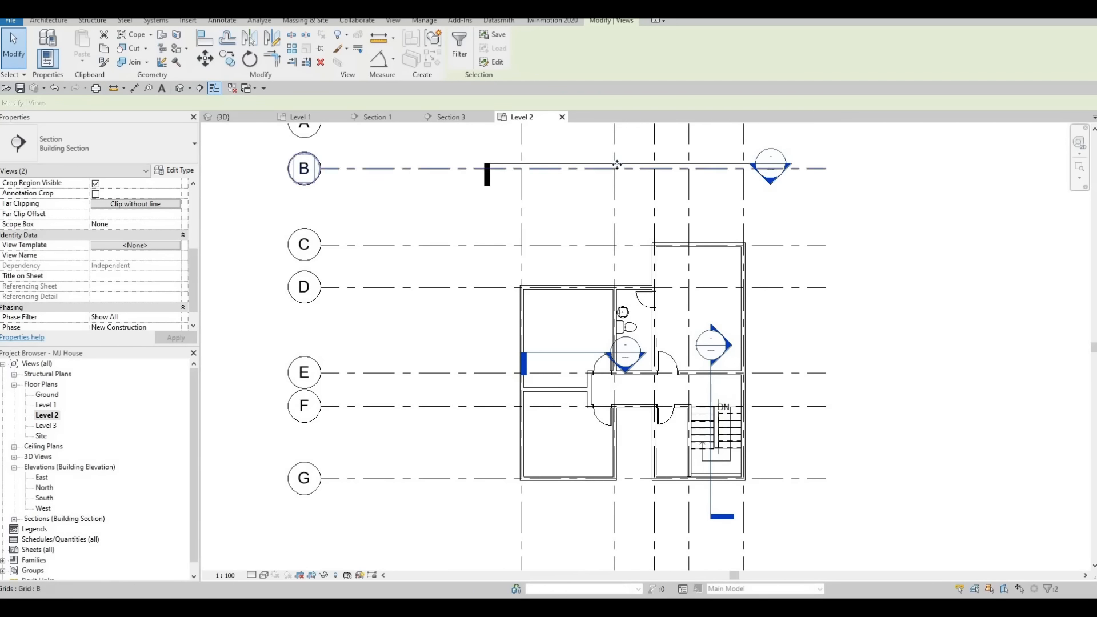
right_click(618, 166)
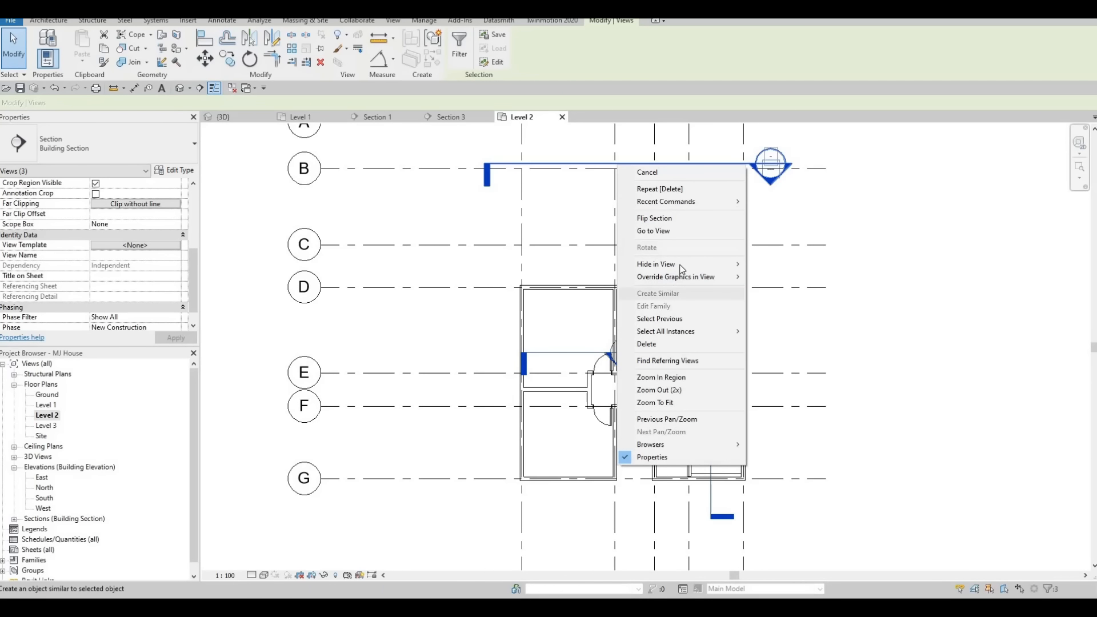
mouse_move(739, 263)
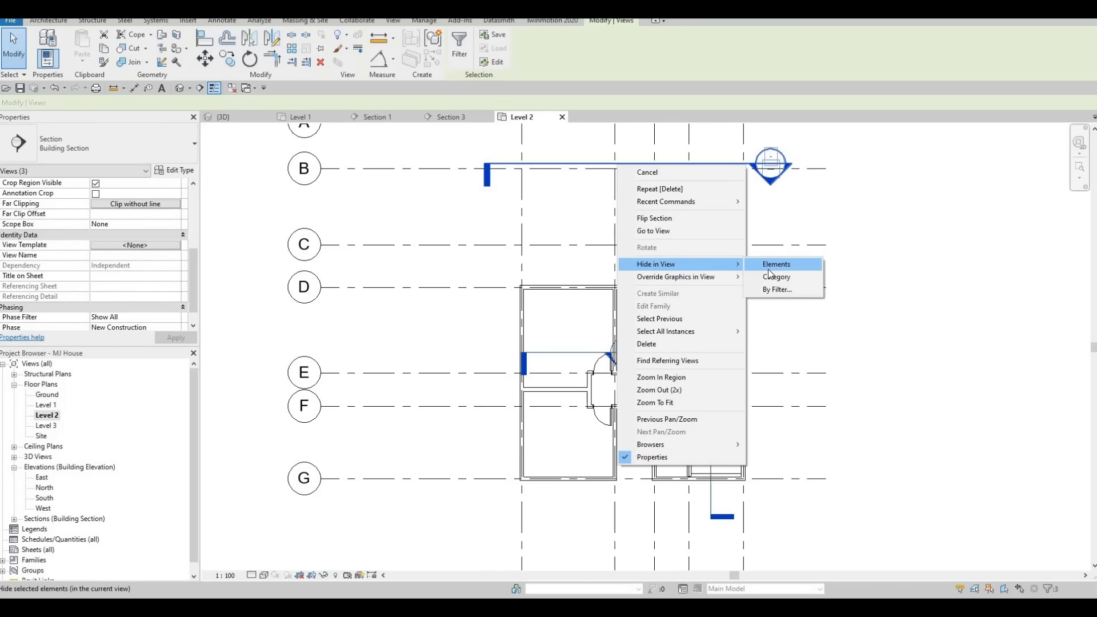
key(Return)
scroll(633, 291, up, 4)
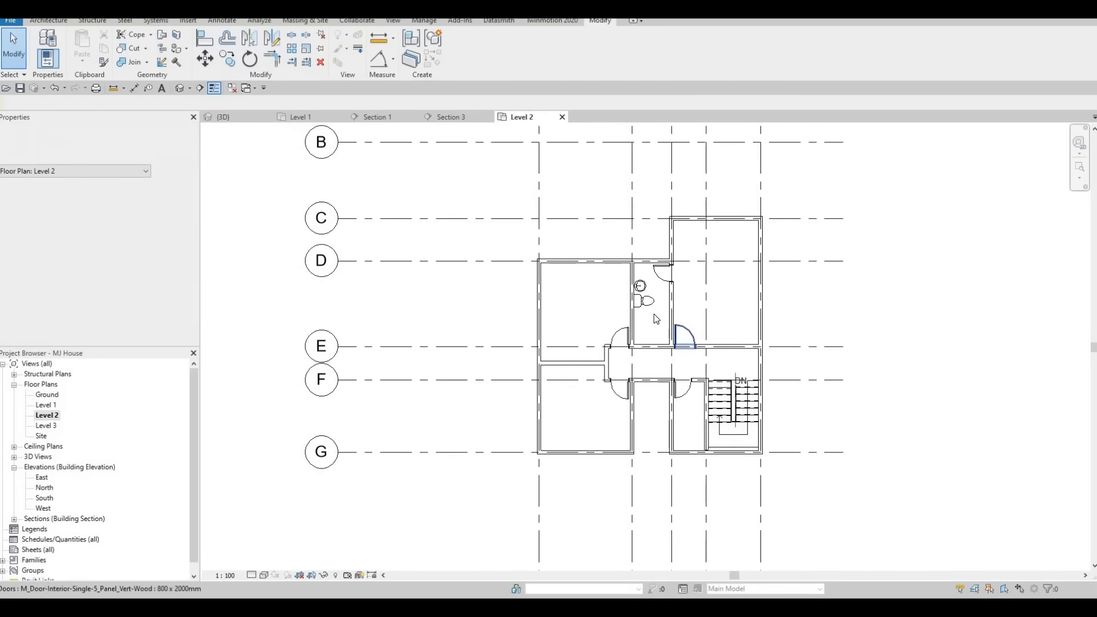
Copy the vanity sink straight upward to add a second sink above it in the upper bathroom.
key(Escape)
scroll(632, 293, up, 3)
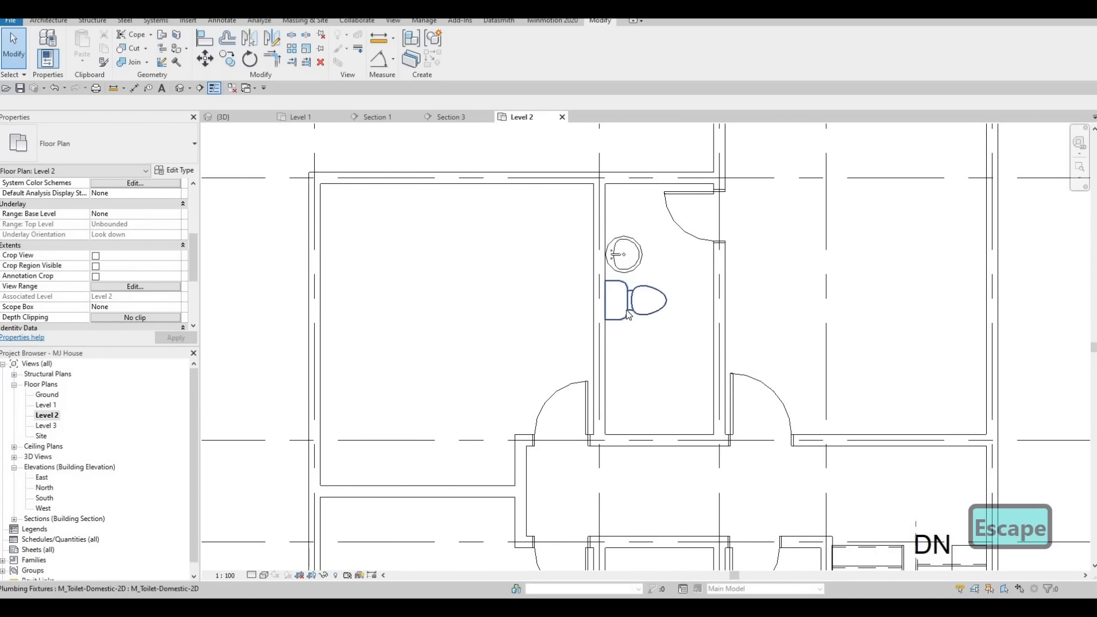
key(Escape)
click(626, 318)
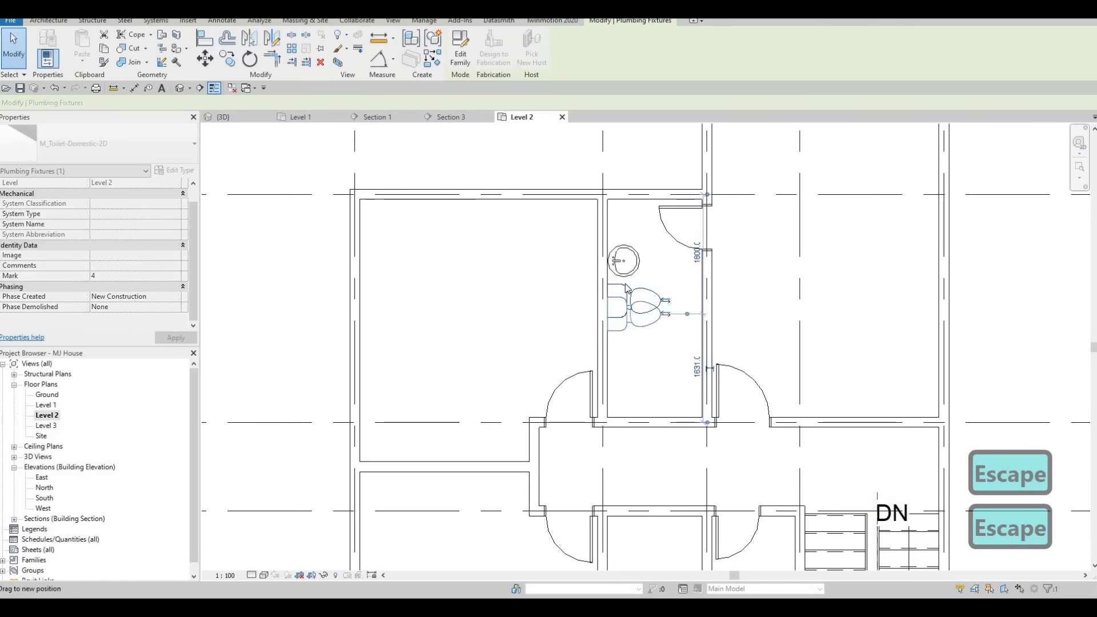
key(Escape)
click(624, 273)
drag(627, 293, 631, 291)
key(Escape)
key(Escape)
click(629, 289)
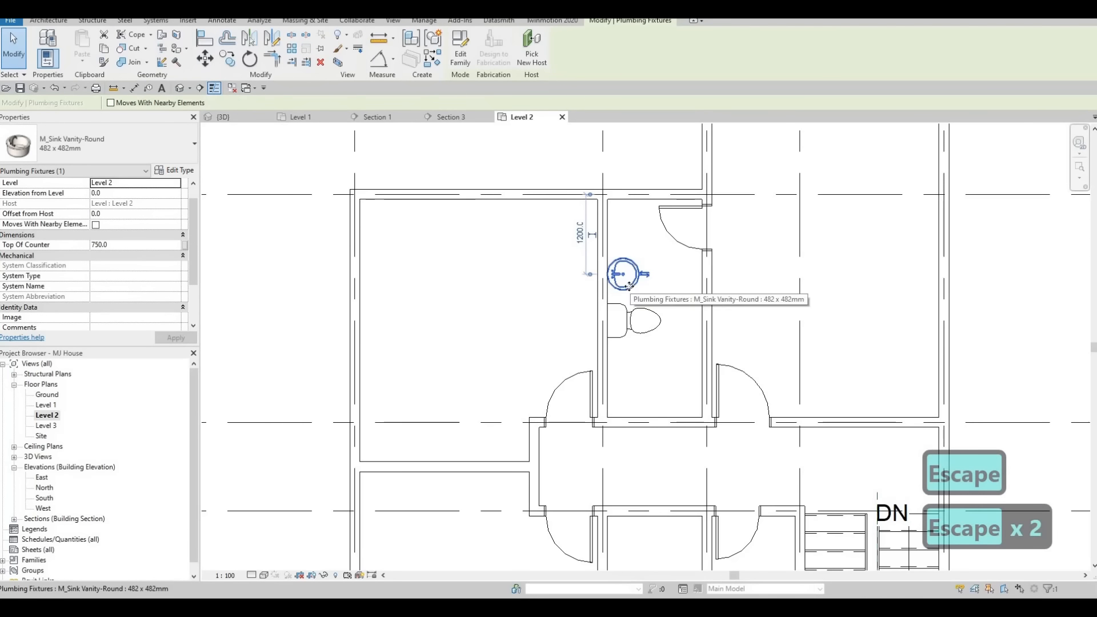
key(c)
key(o)
click(629, 286)
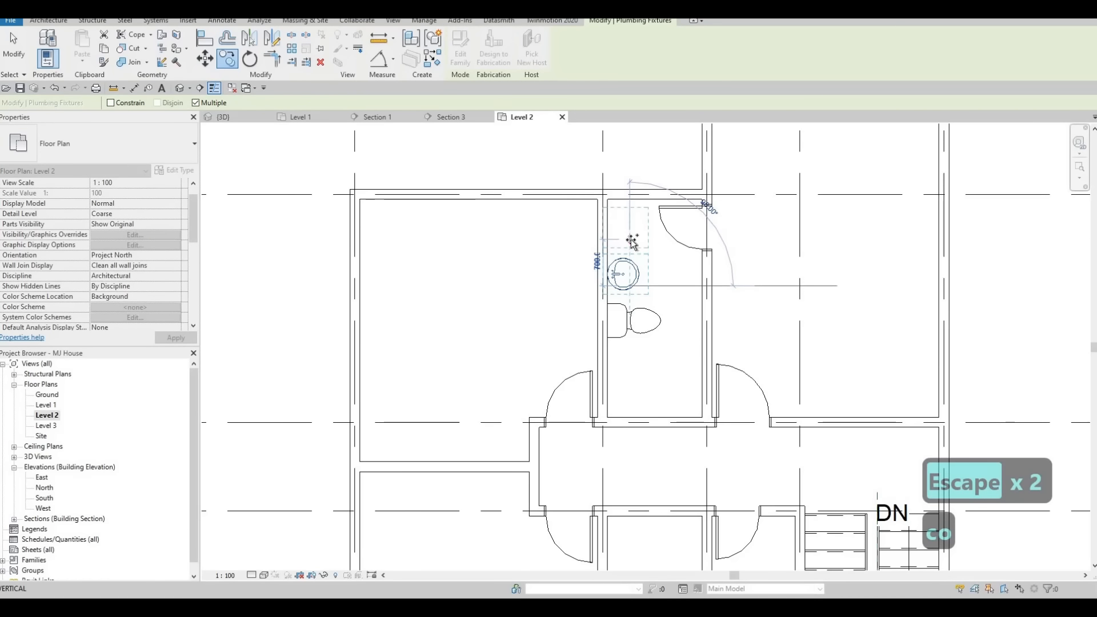
click(630, 239)
key(Escape)
key(Escape)
key(Escape)
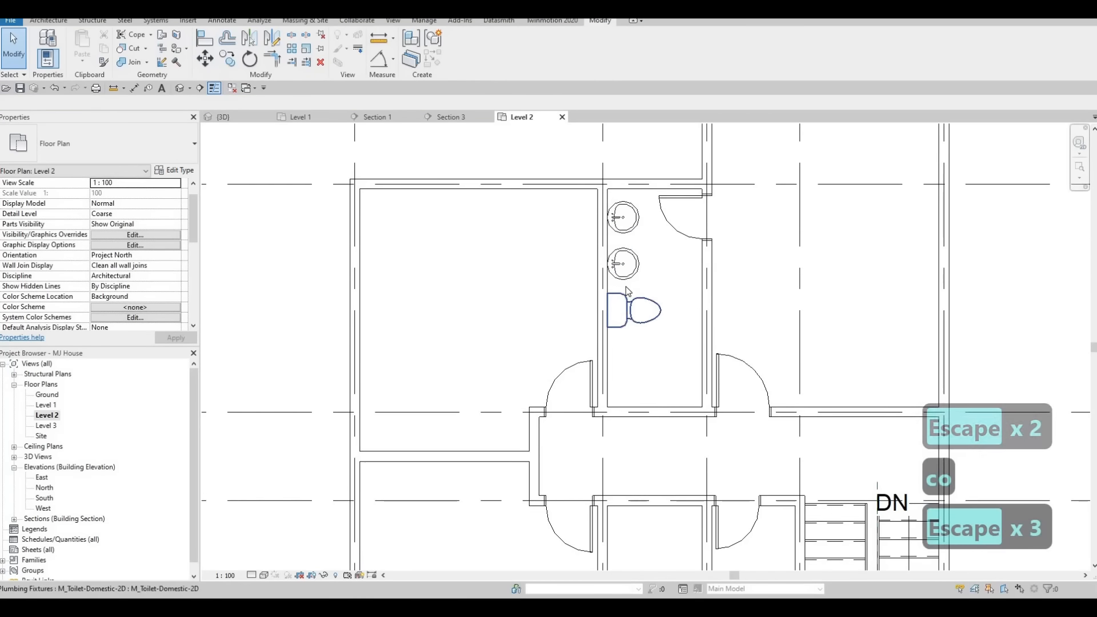
Nudge the toilet downward in the upper bathroom.
middle_drag(628, 331, 626, 287)
click(625, 287)
key(Down)
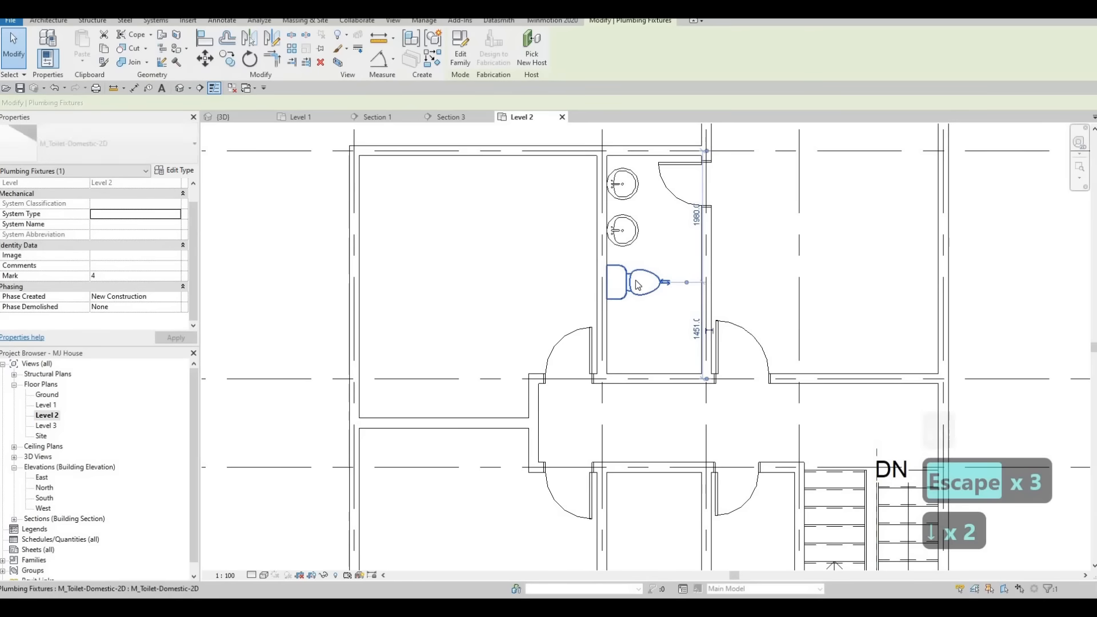
key(Escape)
Nudge the lower vanity sink down and back up to adjust its spacing from the toilet.
click(631, 247)
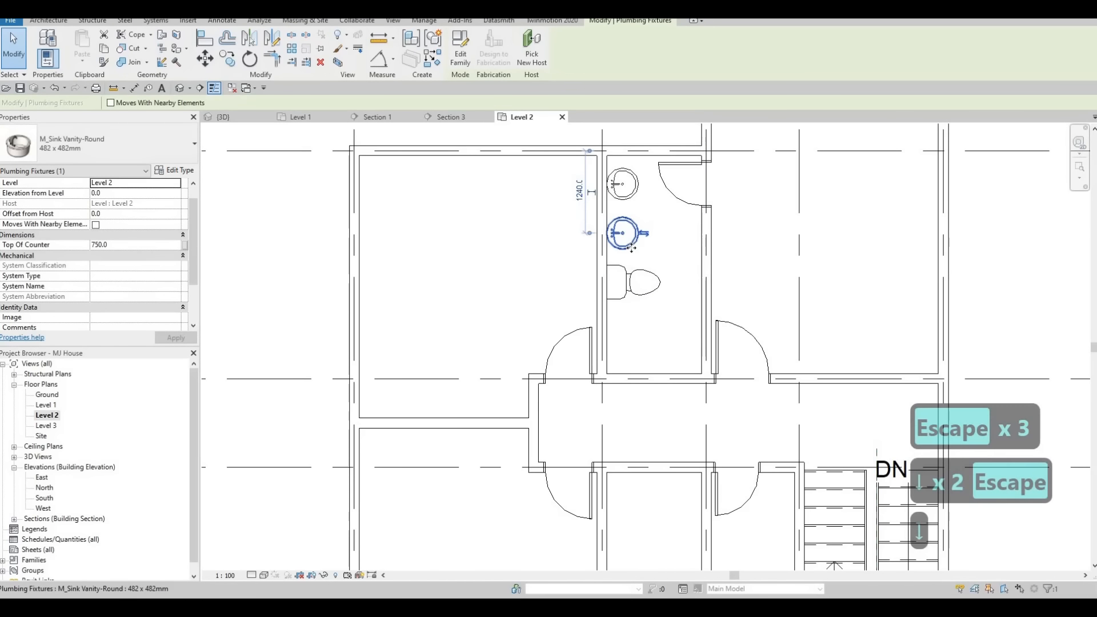
key(Down)
key(Down)
key(Down)
key(Escape)
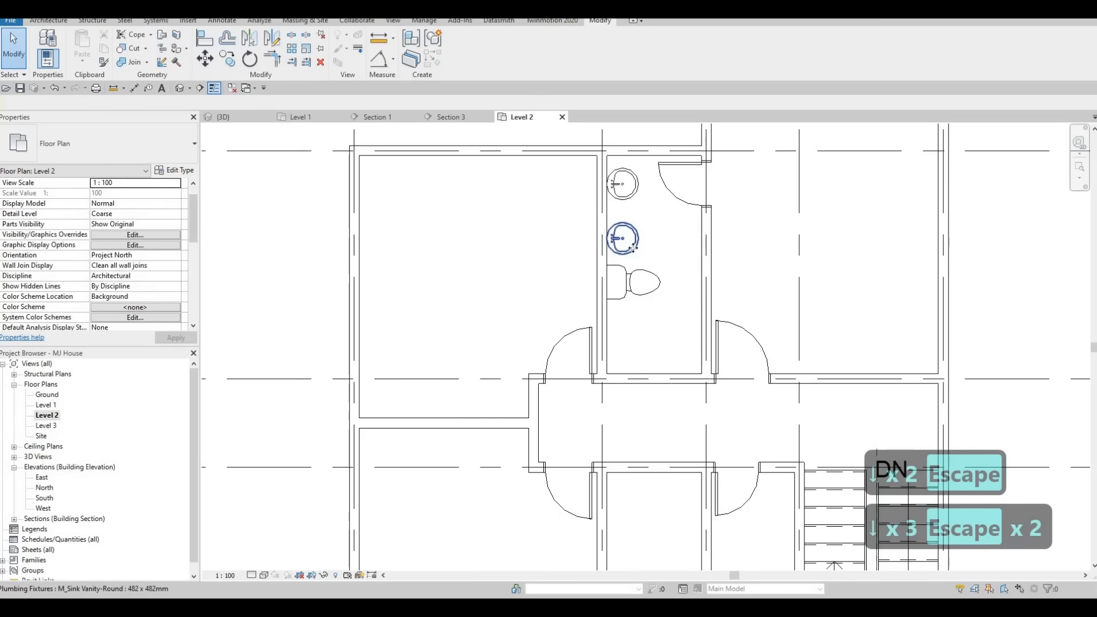
click(632, 250)
key(Up)
key(Up)
key(Escape)
key(Escape)
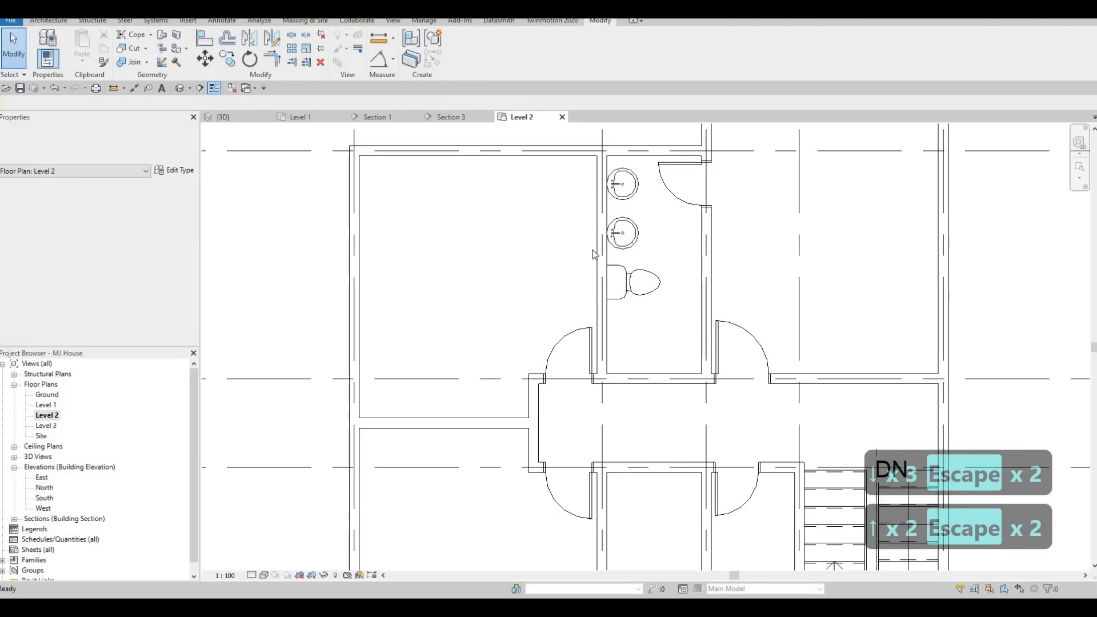
Place a toilet like the upper one in the stair-side bathroom using Create Similar.
scroll(594, 252, down, 3)
click(592, 252)
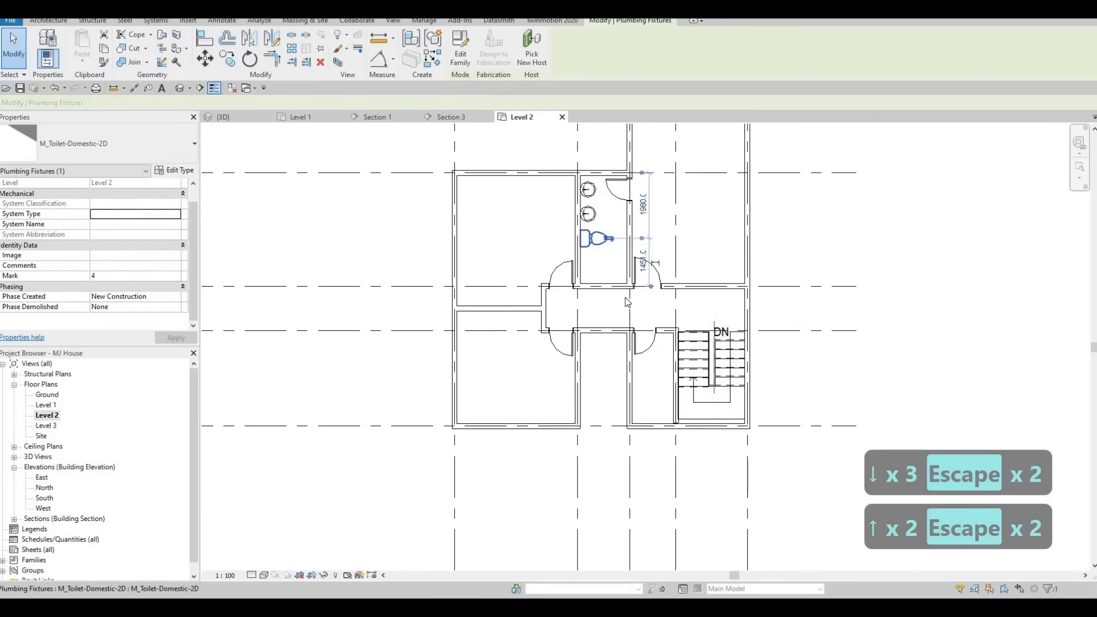
key(c)
key(s)
scroll(663, 365, up, 1)
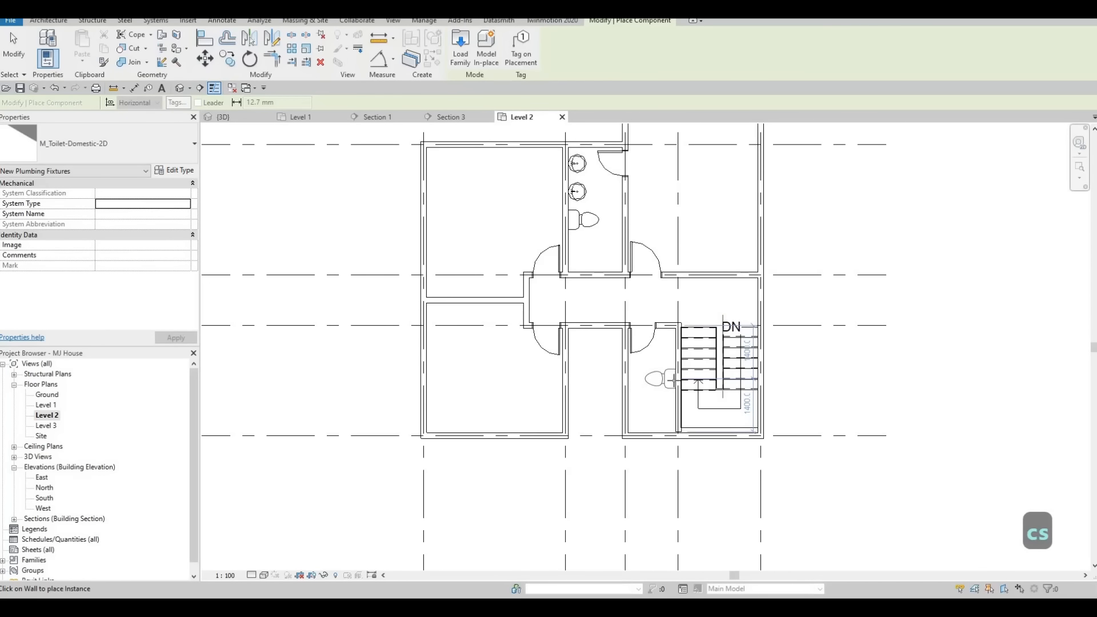
key(Escape)
key(Escape)
key(Escape)
Place a round vanity sink above the toilet in the stair-side bathroom using Create Similar.
click(575, 164)
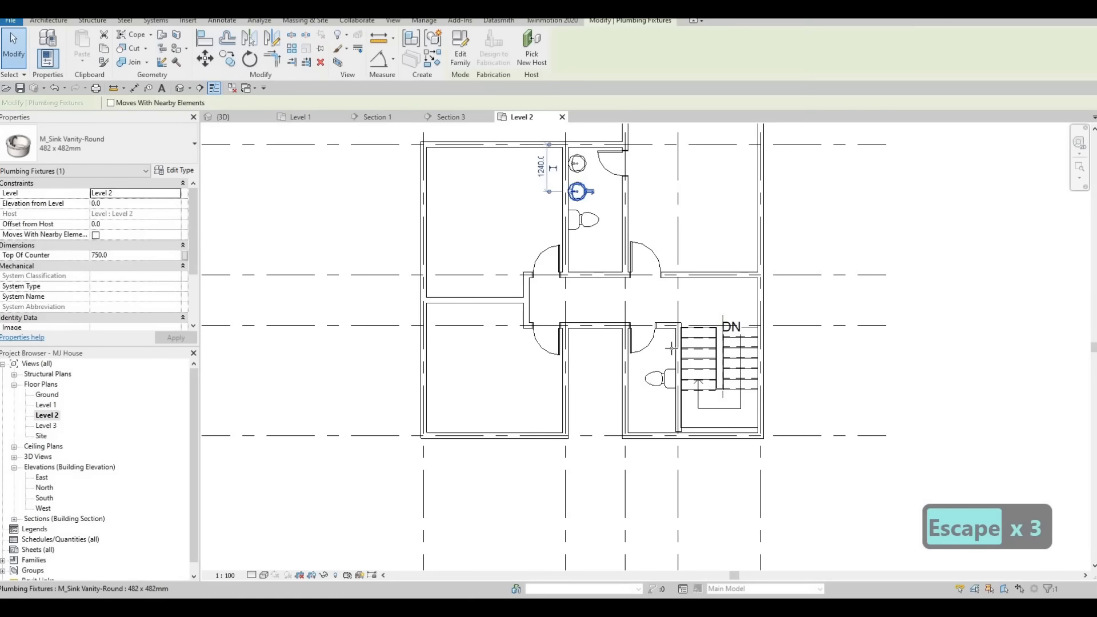
key(c)
key(s)
scroll(664, 359, up, 1)
scroll(665, 359, up, 1)
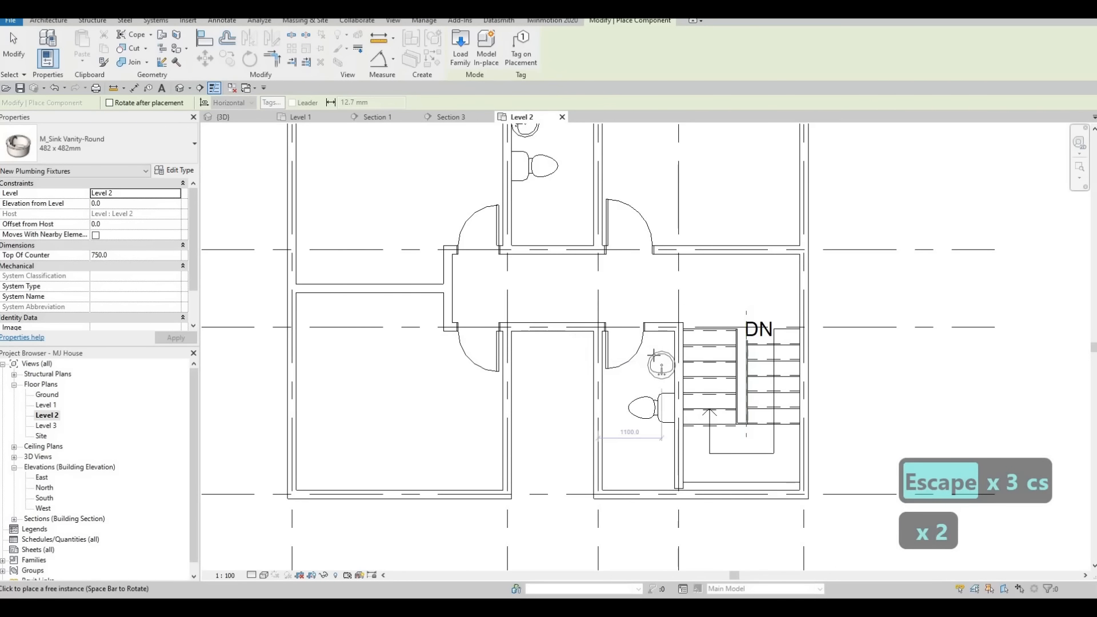
click(650, 365)
key(Escape)
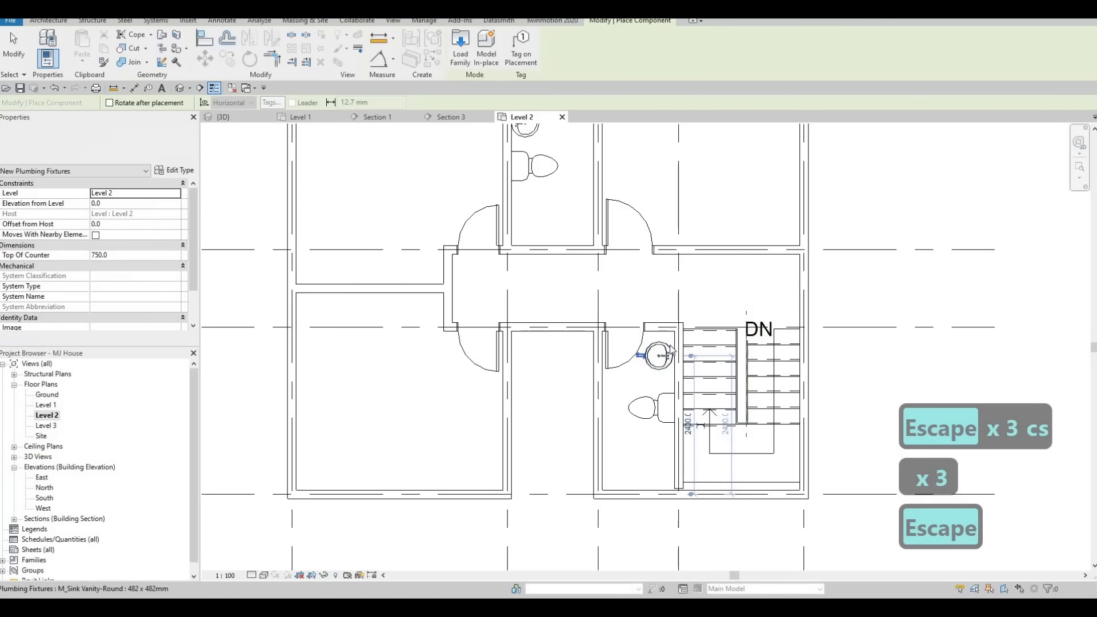
key(Escape)
Load the M_Shower Stall-2D family from the library's Plumbing > Architectural > Fixtures > Showers folder.
middle_drag(660, 395, 698, 320)
scroll(698, 319, down, 1)
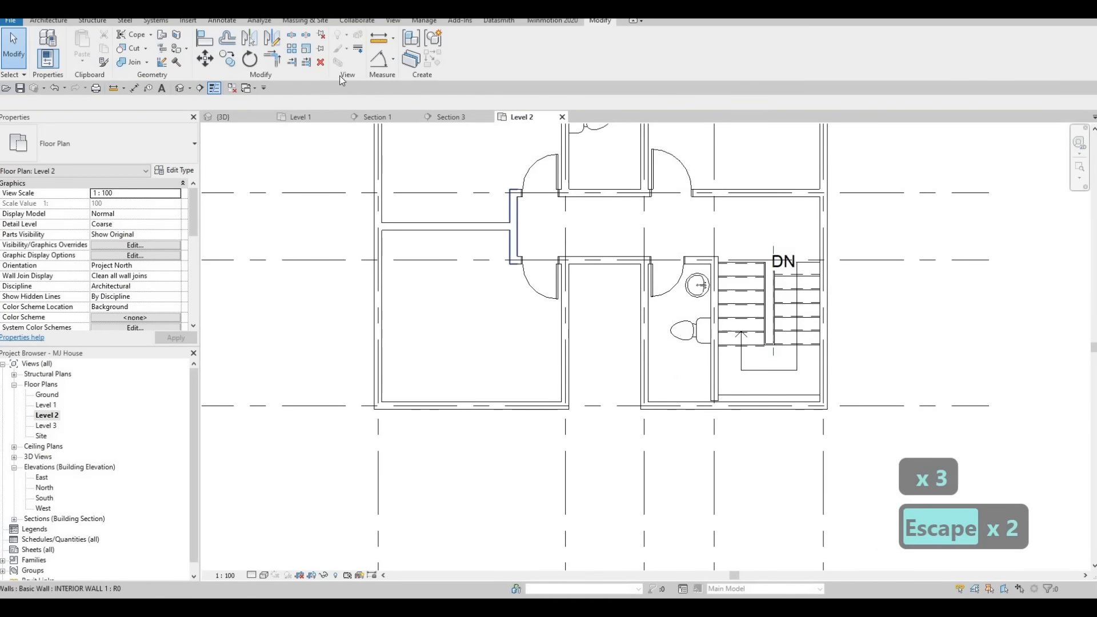
click(188, 20)
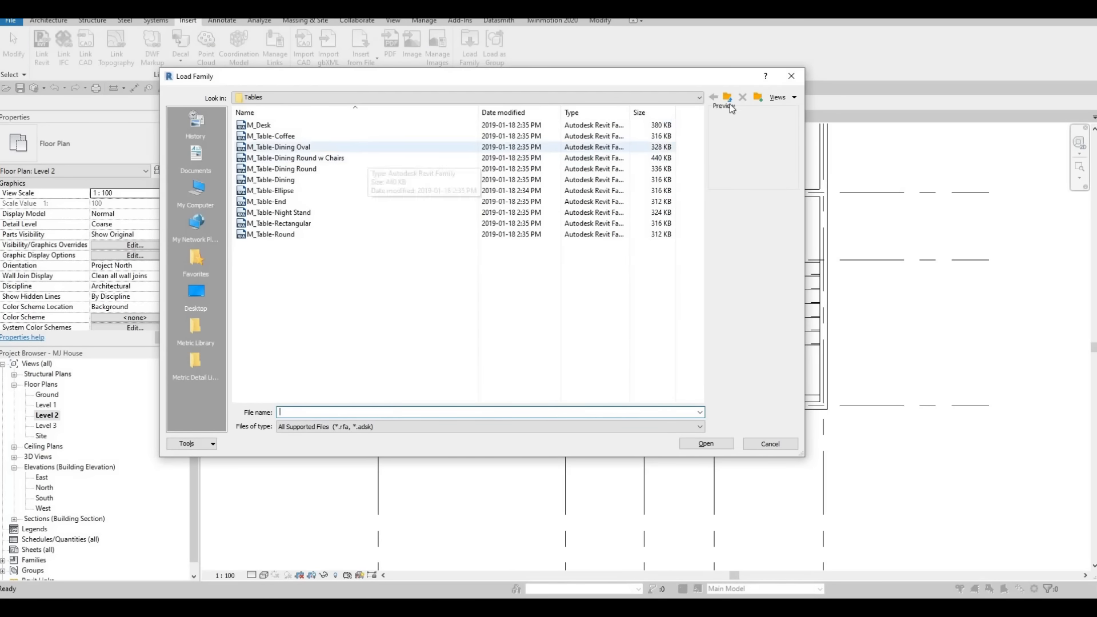
click(729, 98)
click(729, 98)
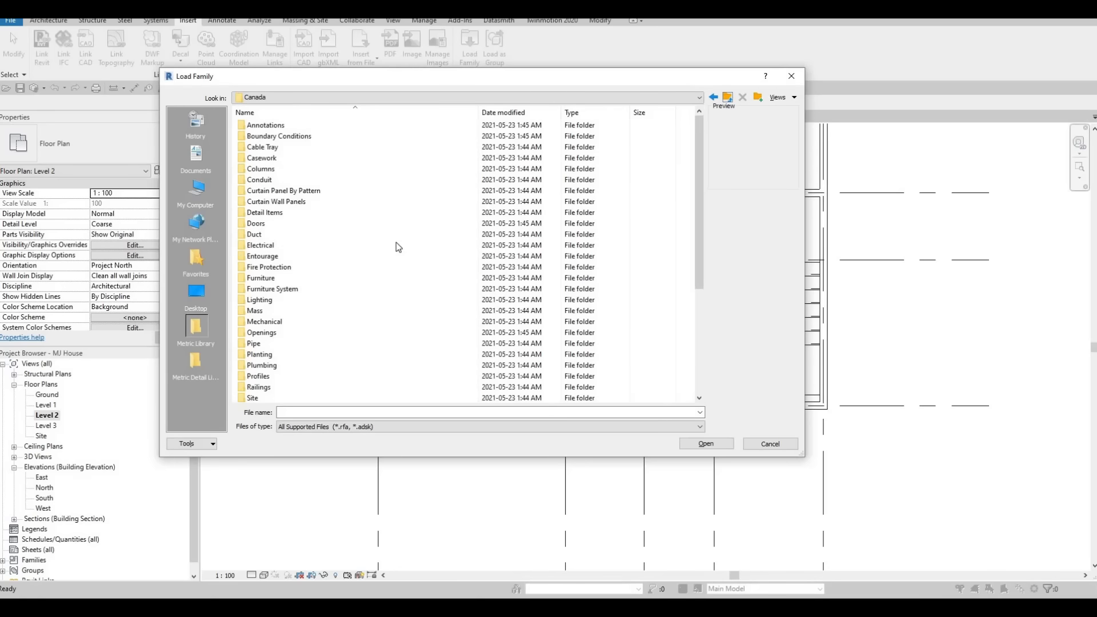
scroll(331, 269, down, 2)
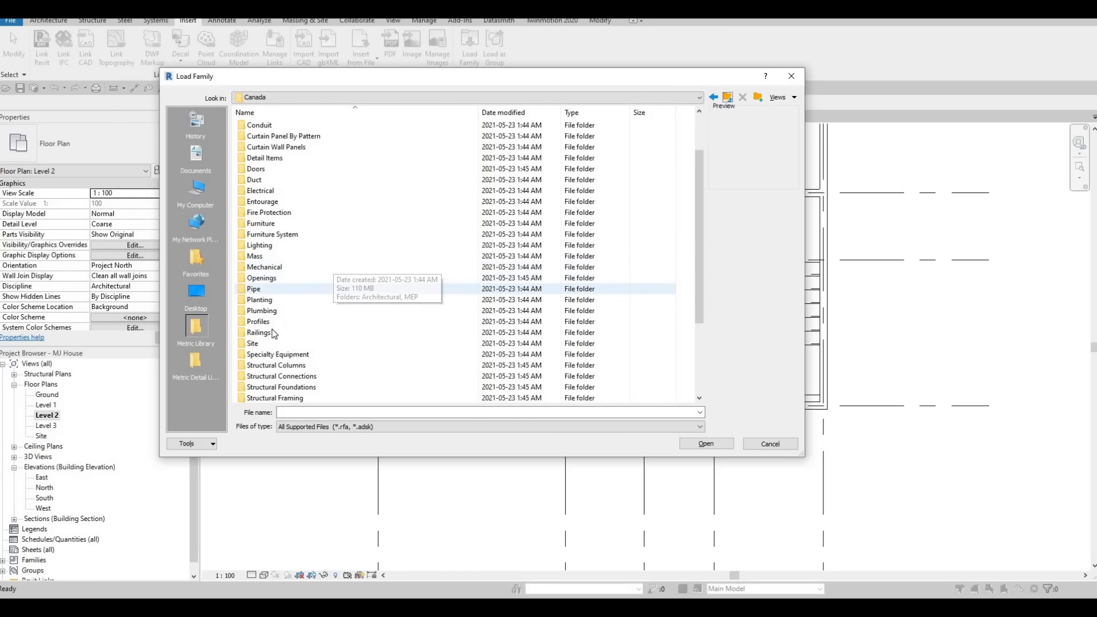
scroll(282, 289, up, 2)
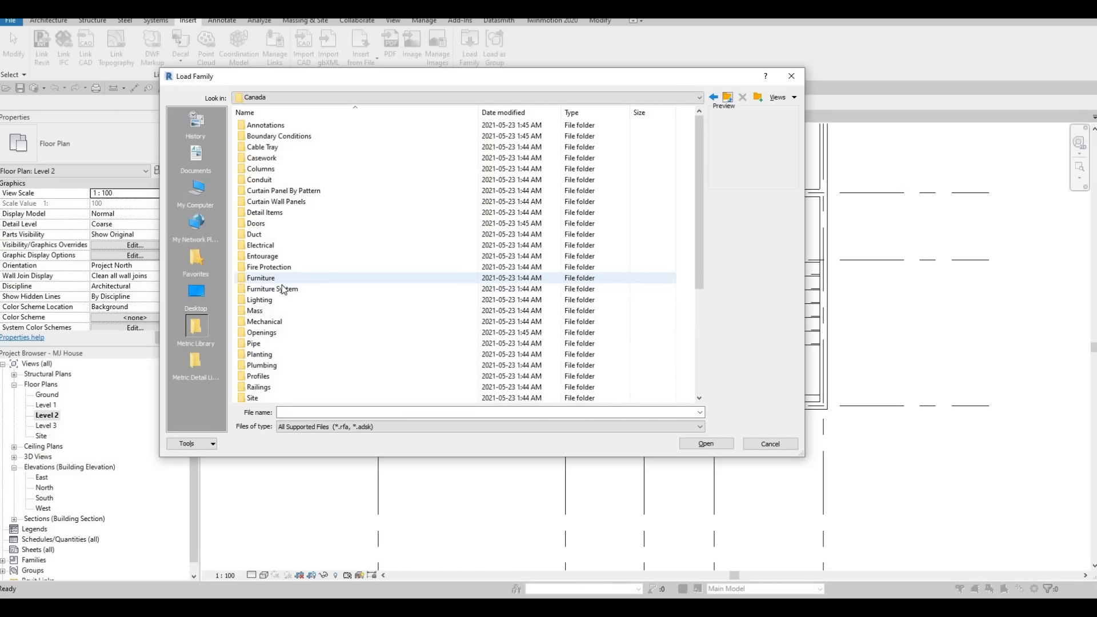
scroll(297, 311, down, 4)
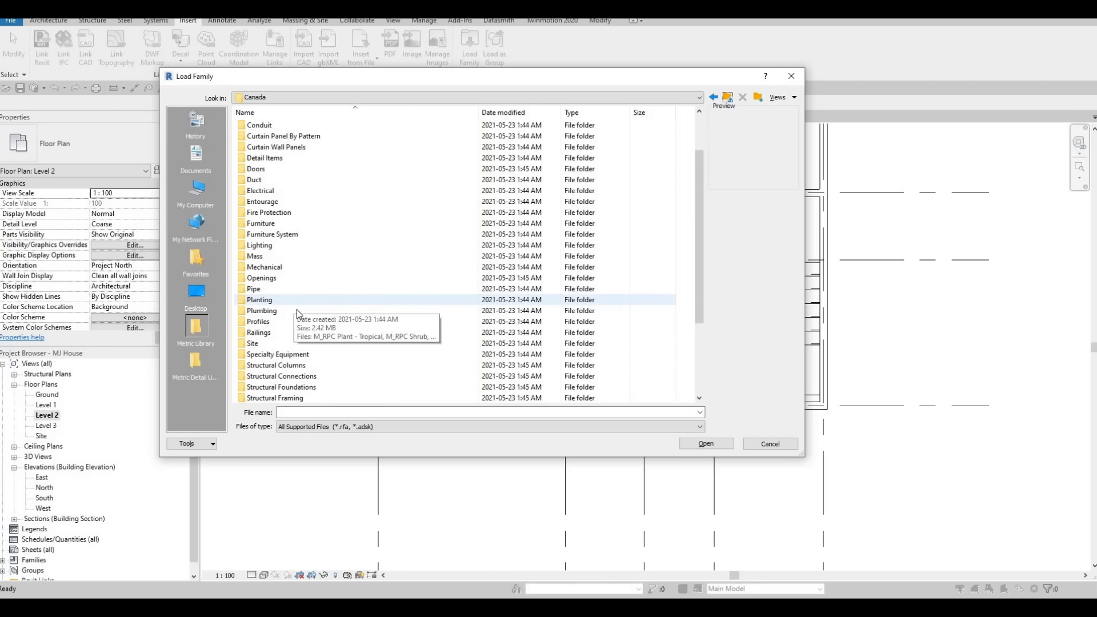
scroll(298, 311, up, 2)
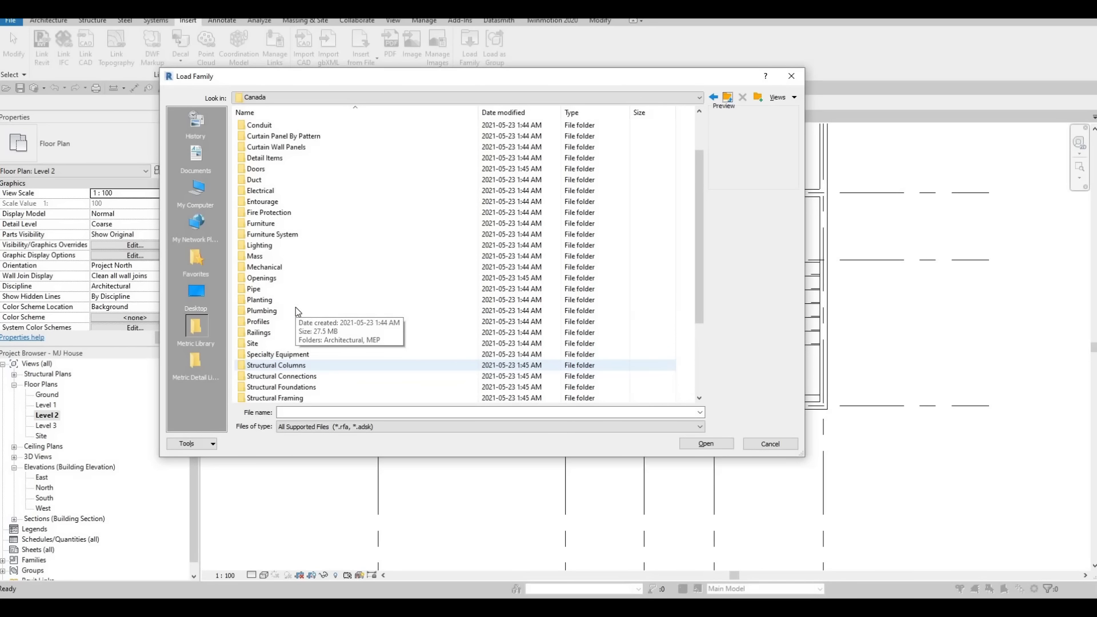
scroll(303, 292, up, 2)
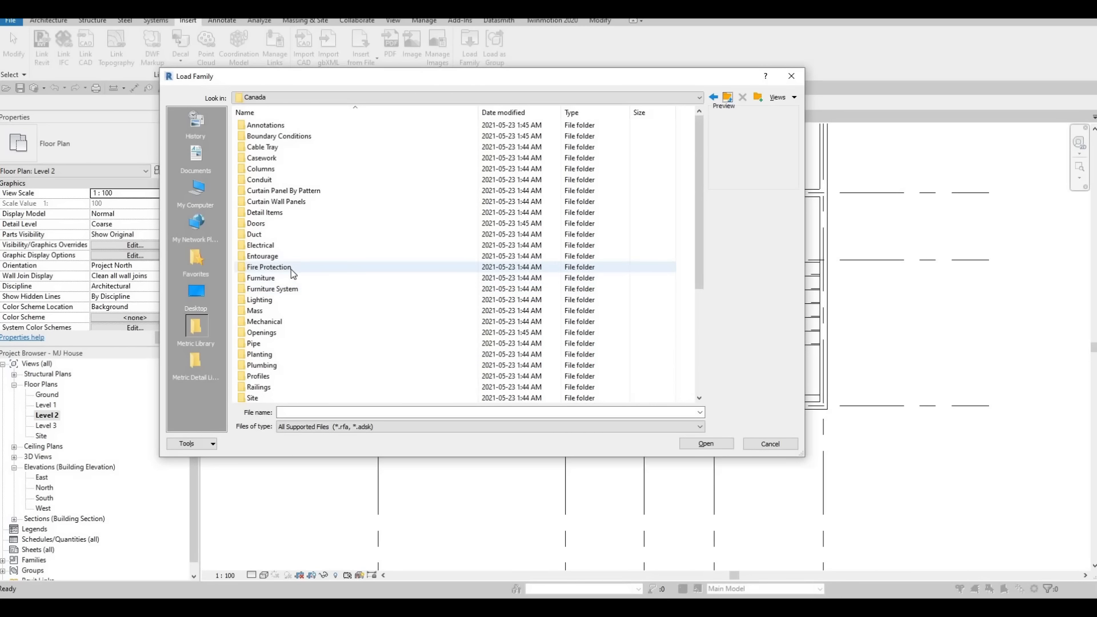
scroll(278, 297, down, 2)
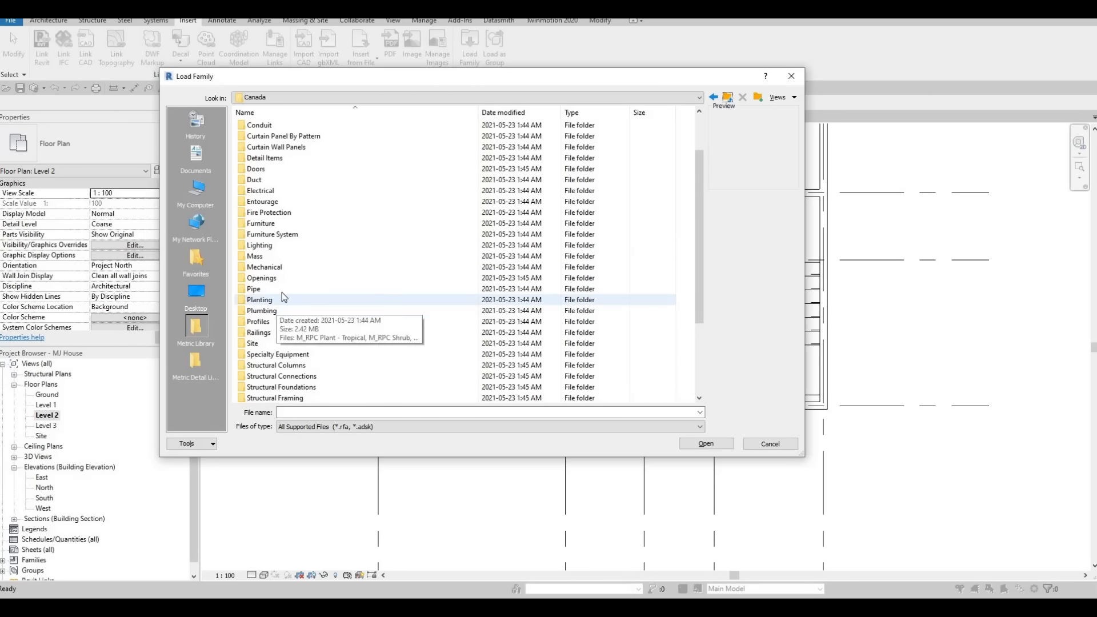
click(275, 311)
key(Return)
double_click(268, 126)
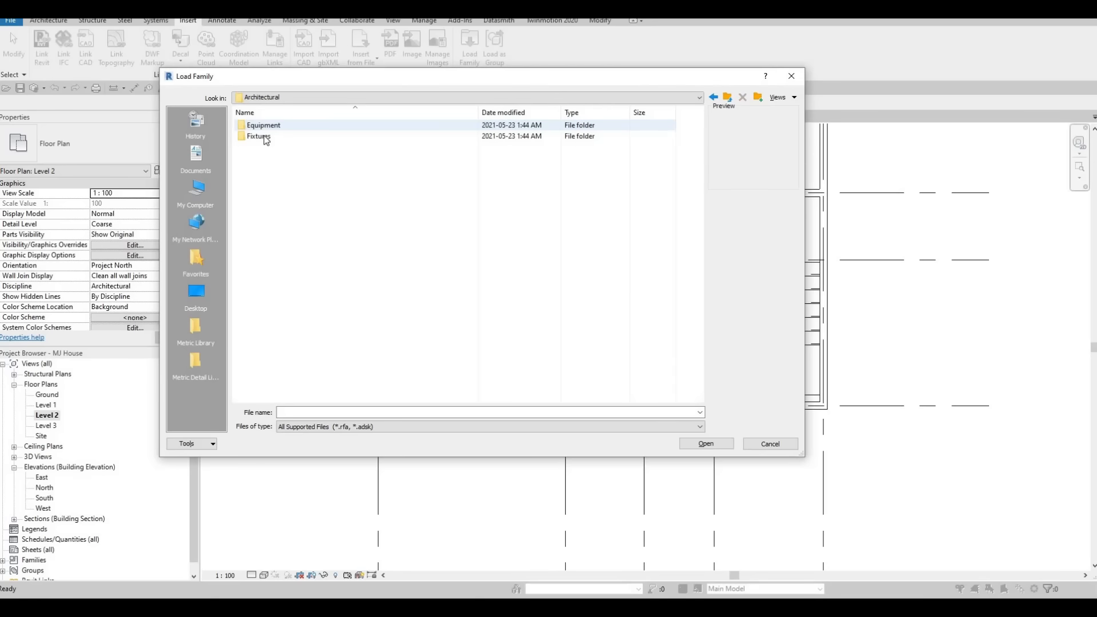
double_click(260, 136)
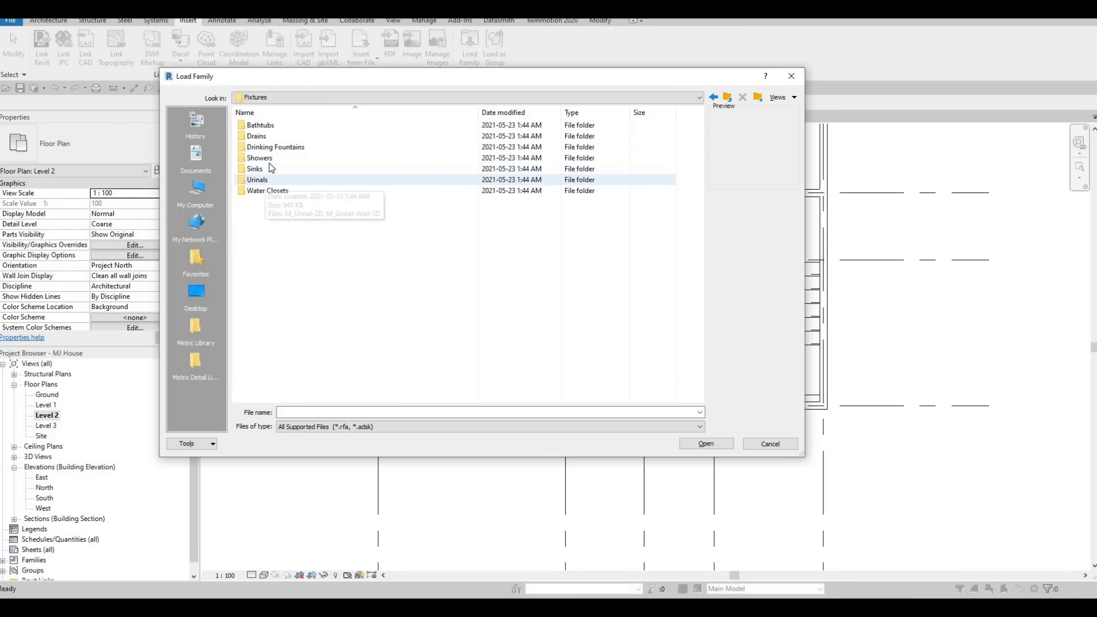
double_click(266, 158)
click(279, 128)
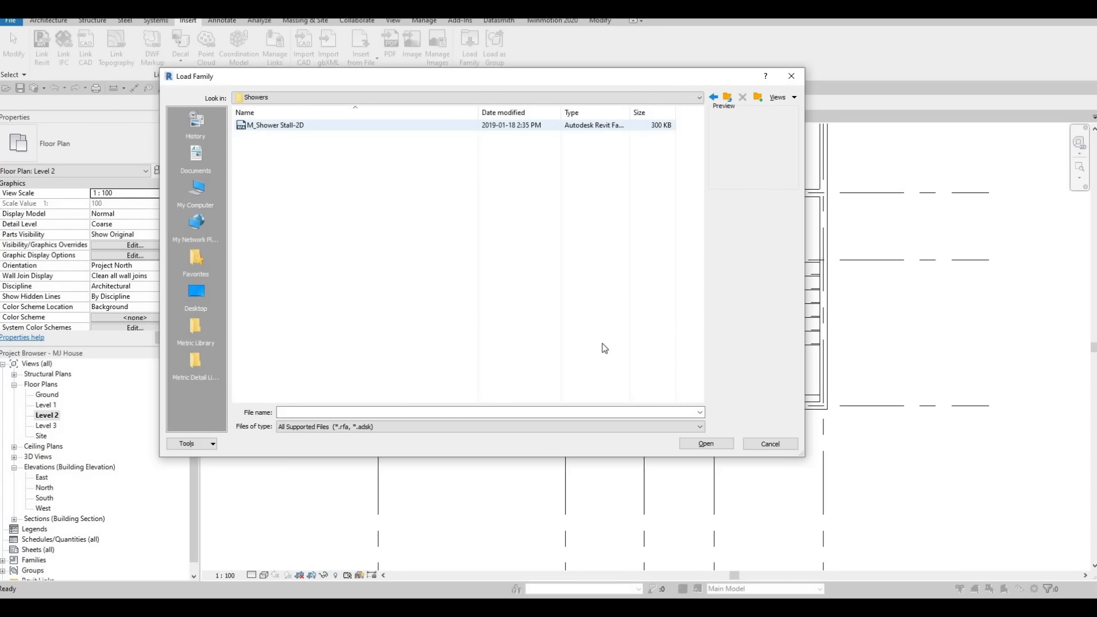
click(706, 442)
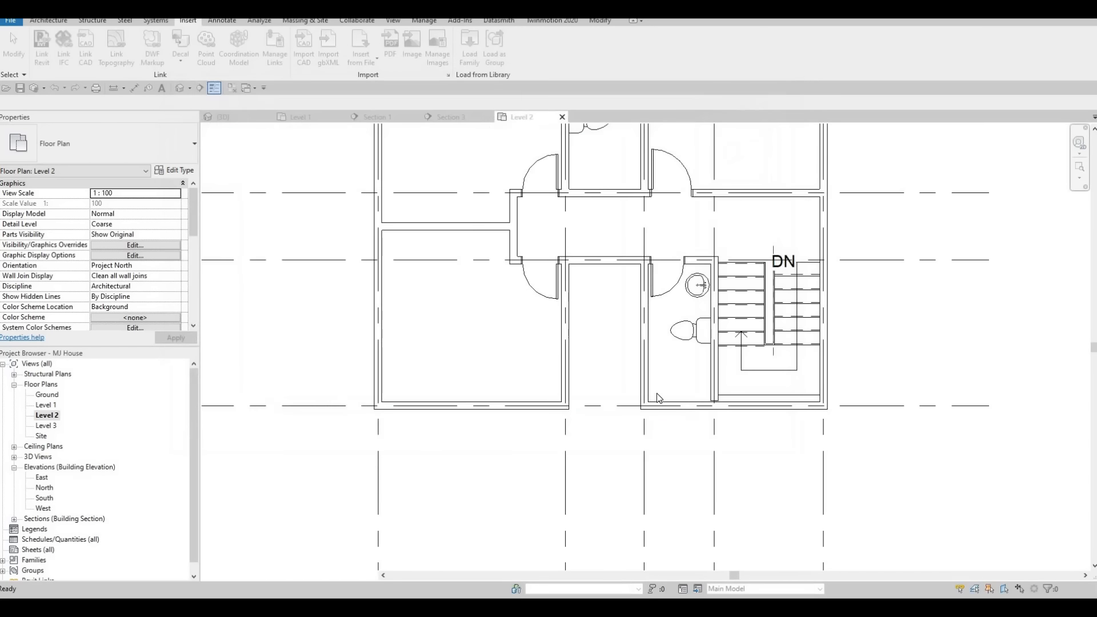
Place the shower stall in the lower corner of the stair-side bathroom.
key(m)
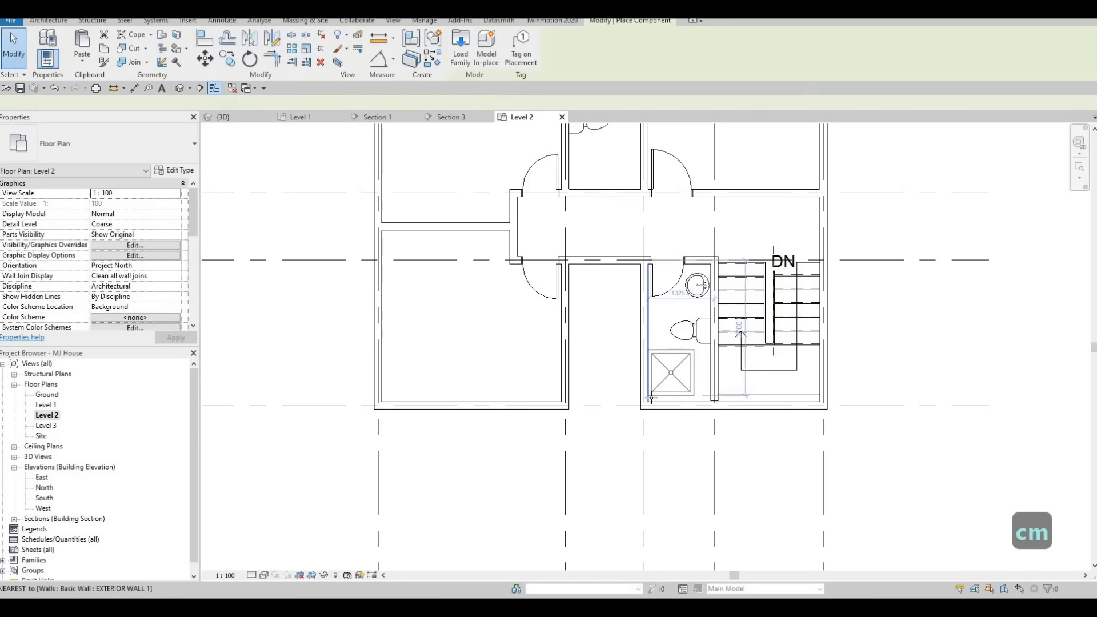
scroll(651, 398, up, 3)
click(722, 375)
key(Escape)
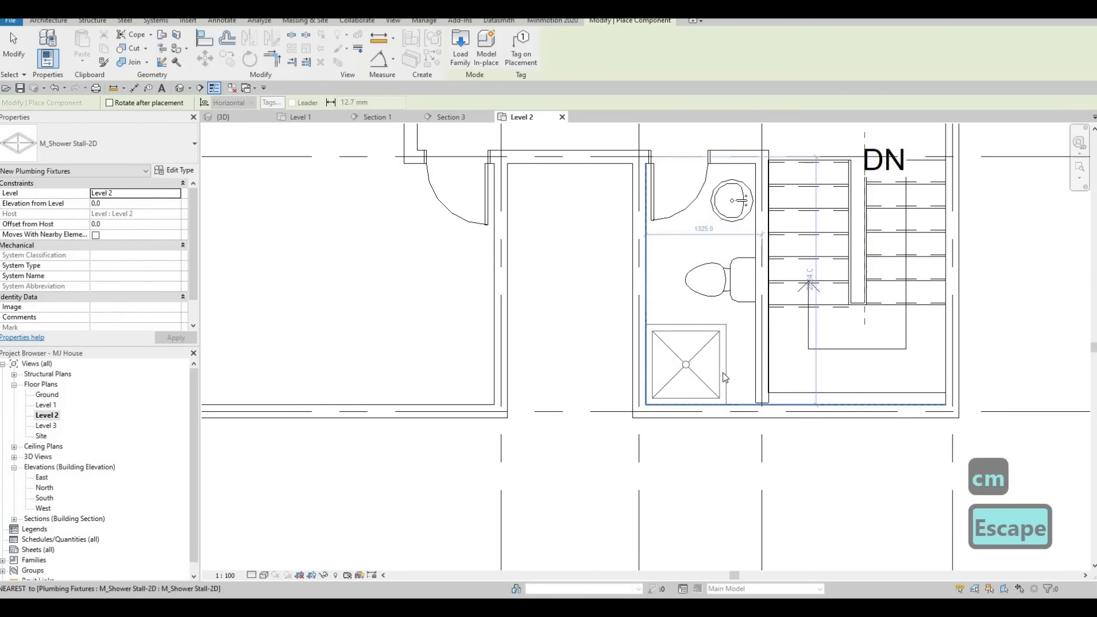
key(Escape)
click(702, 354)
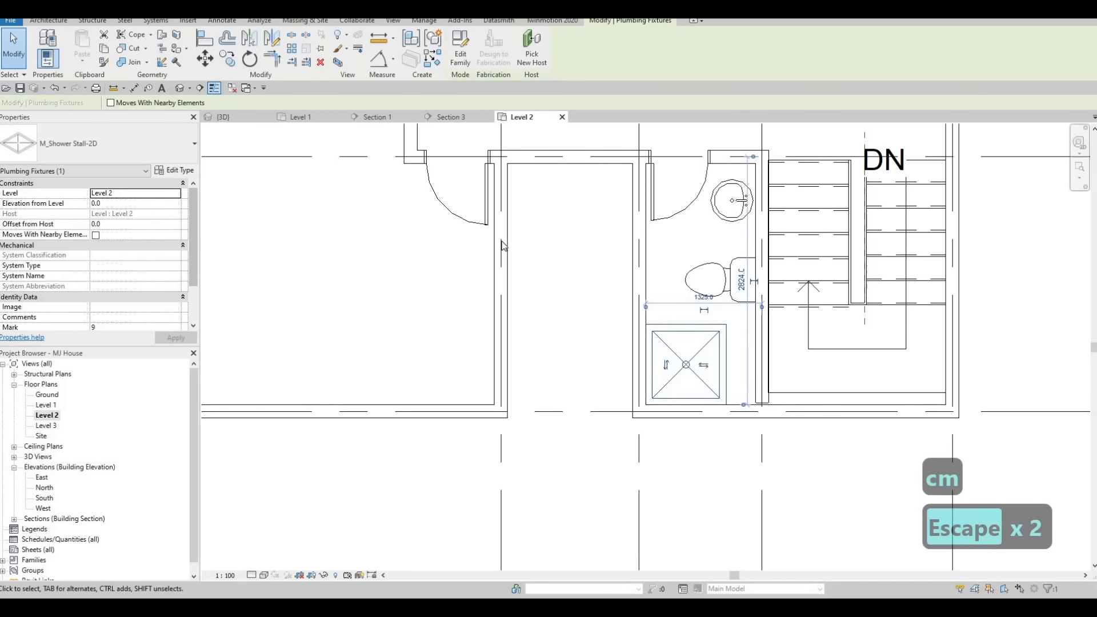
click(174, 169)
key(Escape)
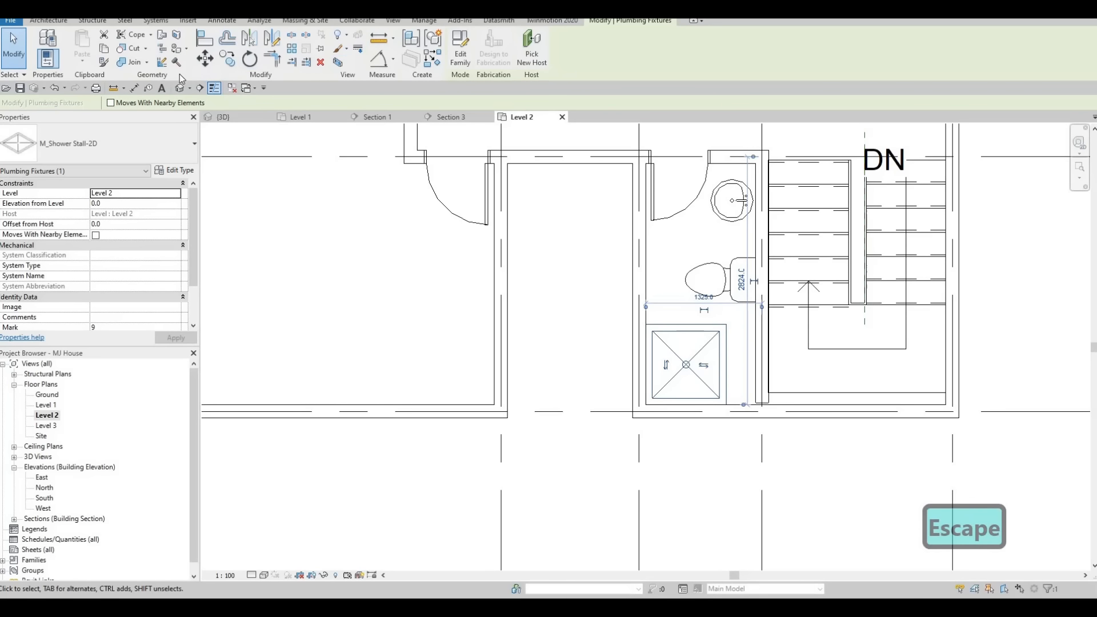
Measure the stair-side bathroom's width between its walls with an aligned dimension.
click(135, 88)
key(Tab)
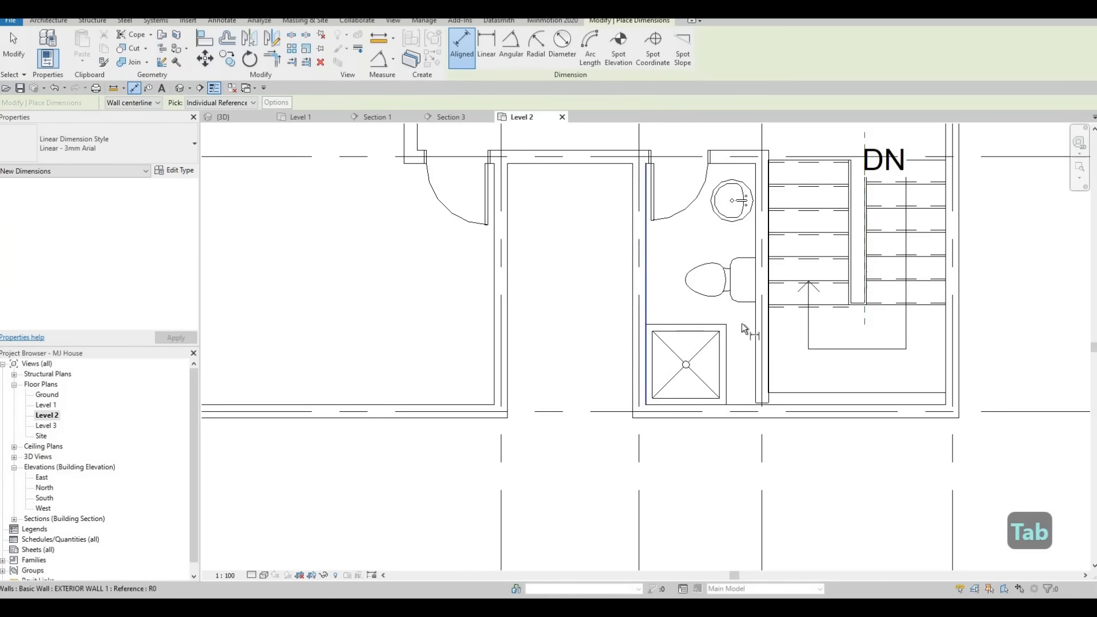
click(644, 297)
key(Tab)
click(761, 378)
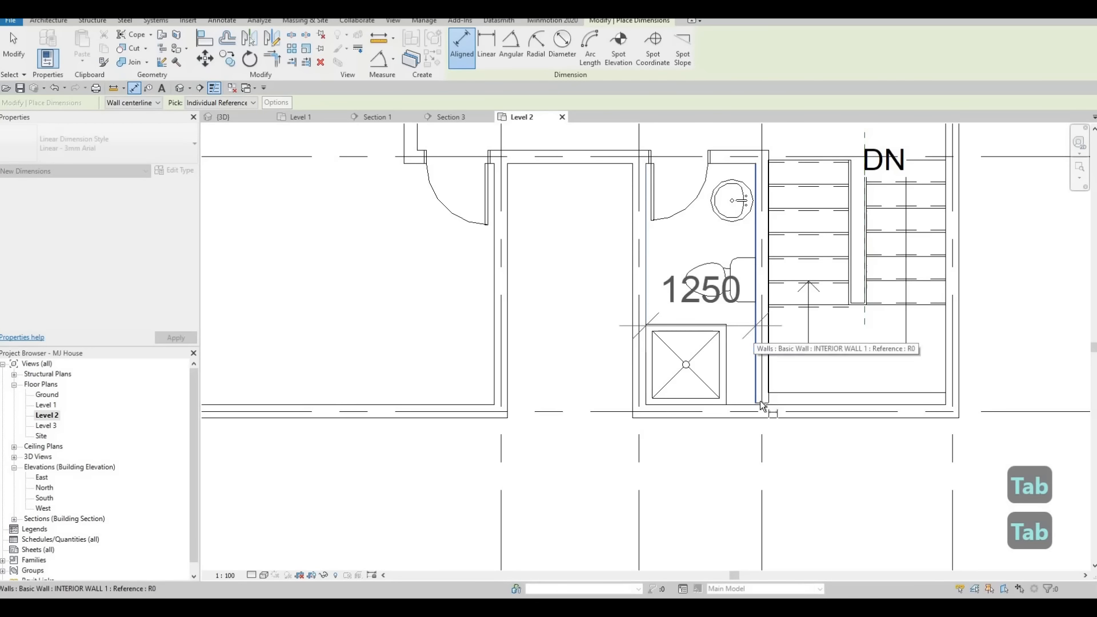
key(Escape)
key(Escape)
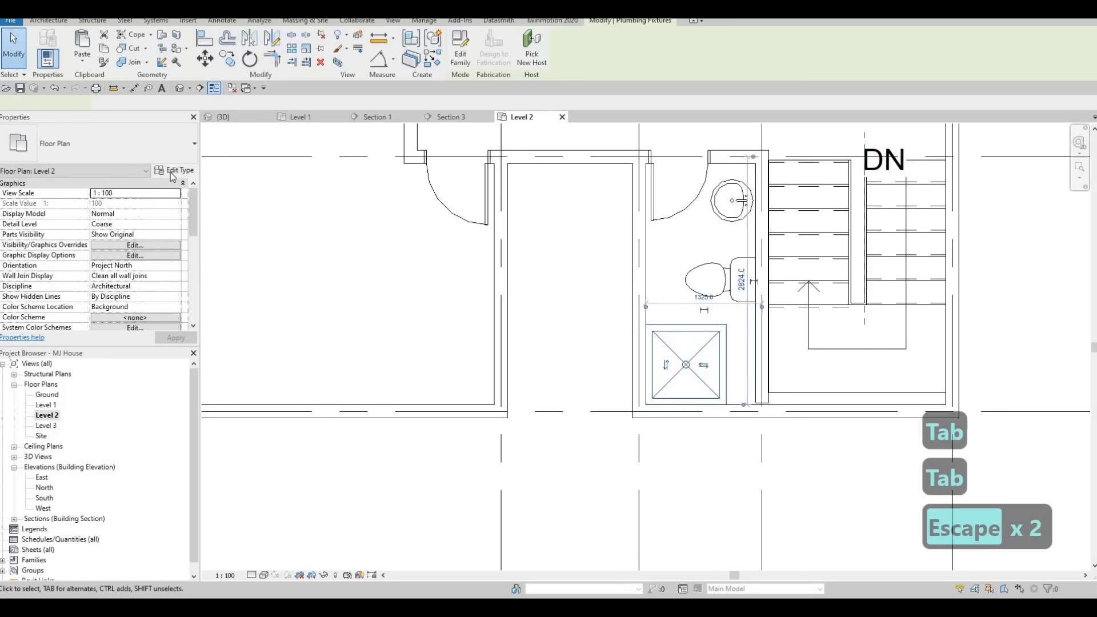
Set the shower stall type's width to 1250 in its type properties.
click(685, 364)
click(174, 169)
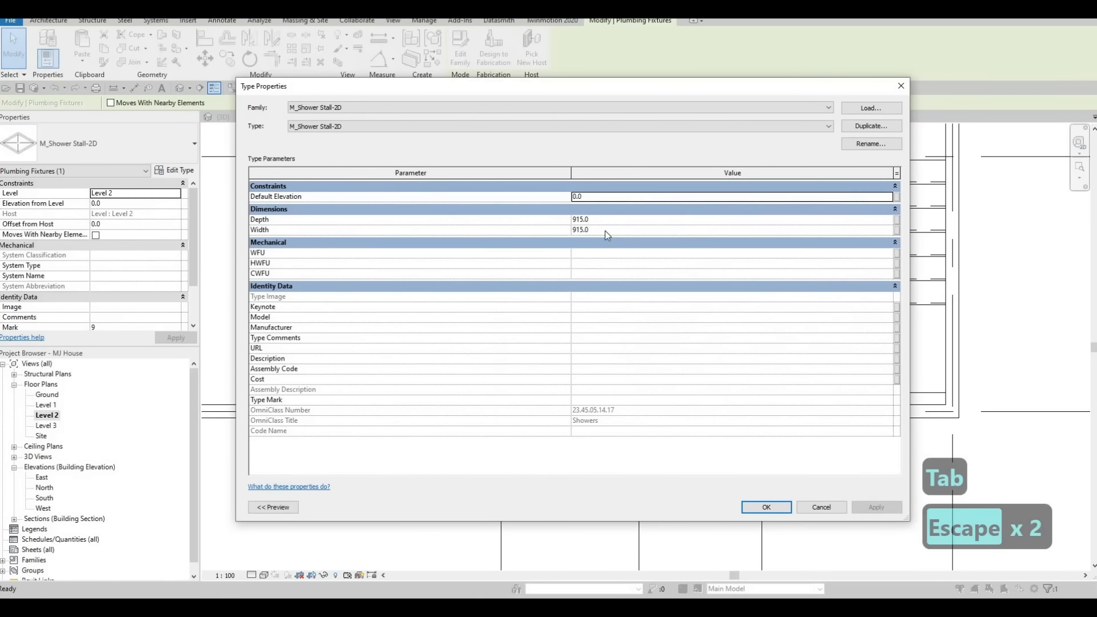
click(604, 231)
text(1)
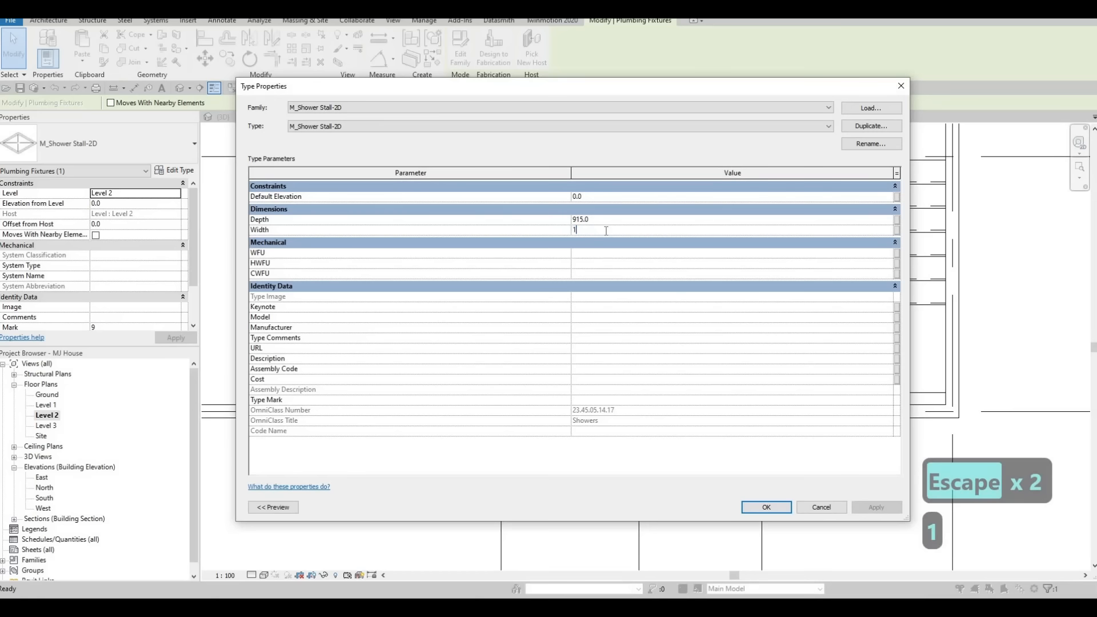
text(250)
click(876, 509)
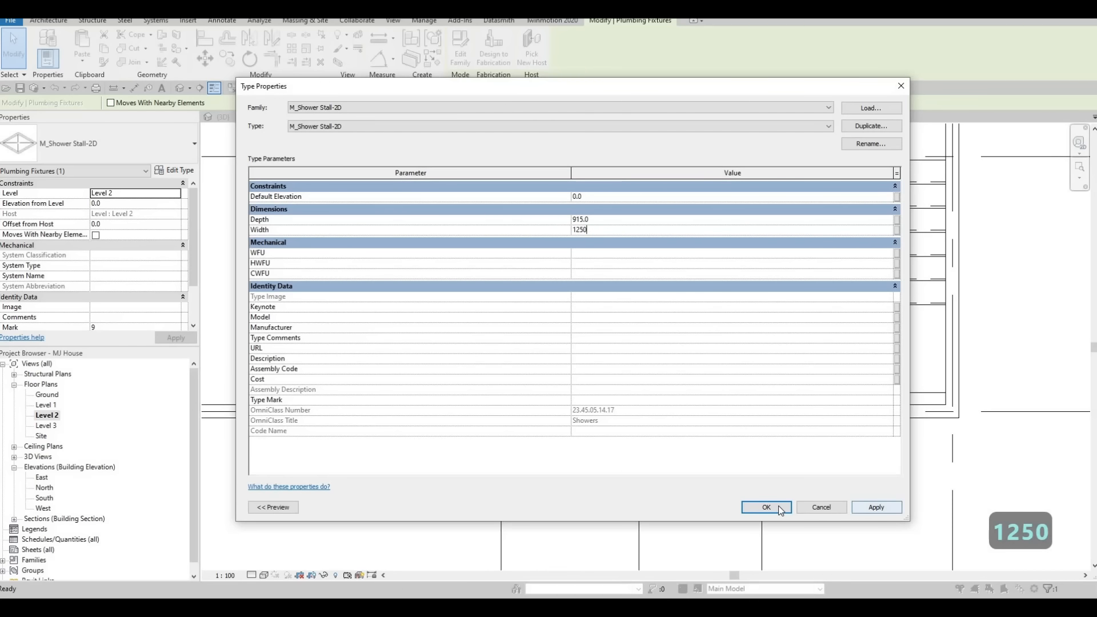
click(766, 507)
key(Escape)
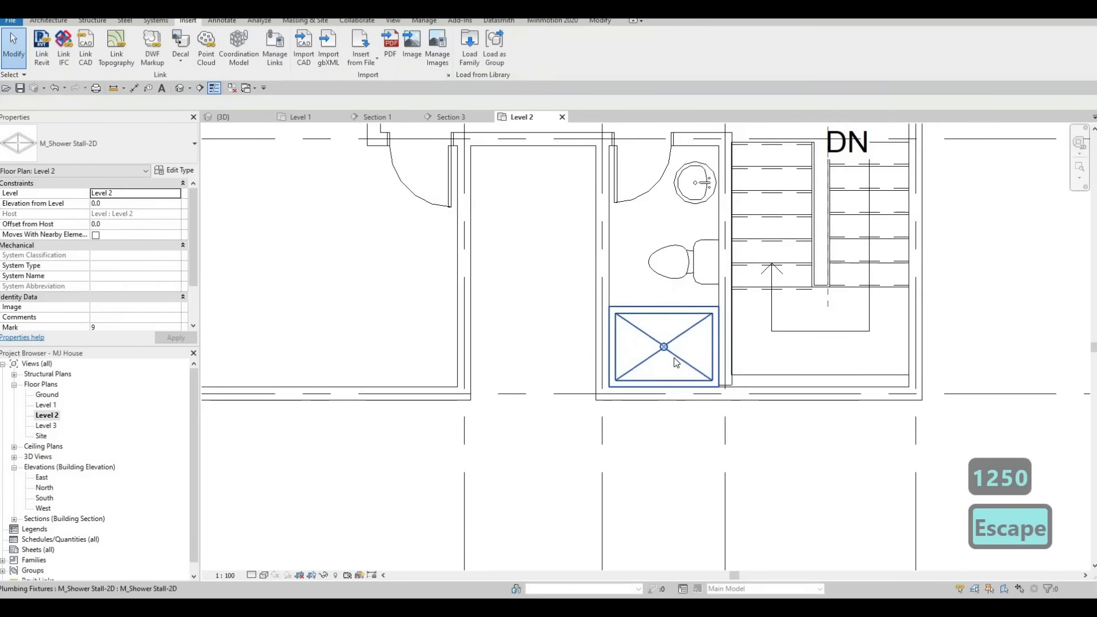
Nudge the toilet in the stair-side bathroom slightly downward.
key(Escape)
click(675, 336)
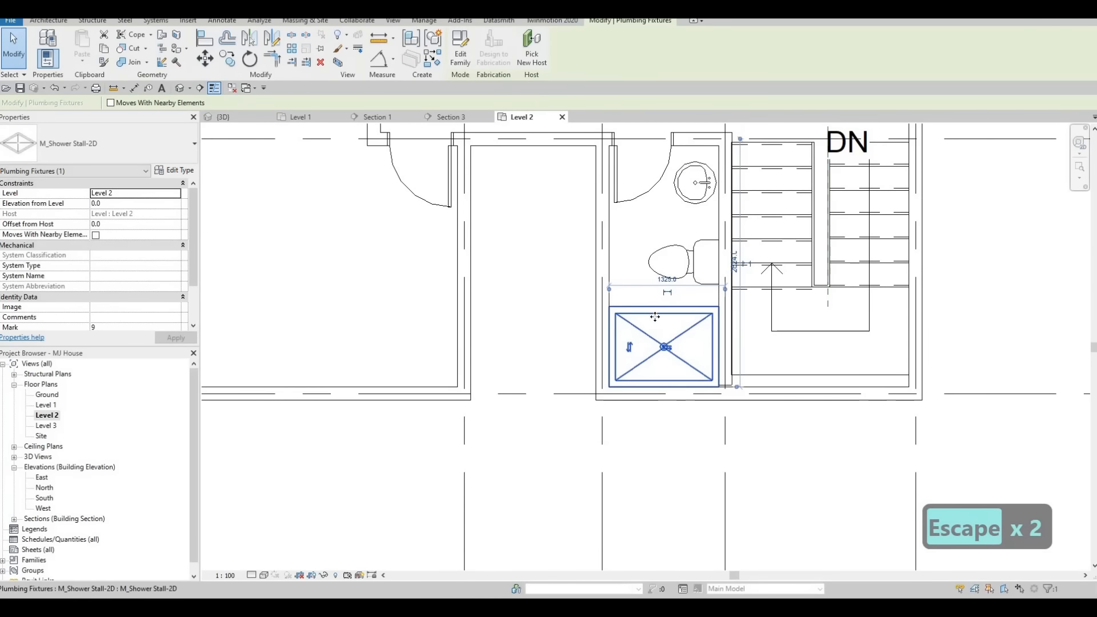
middle_drag(652, 338, 679, 404)
key(Escape)
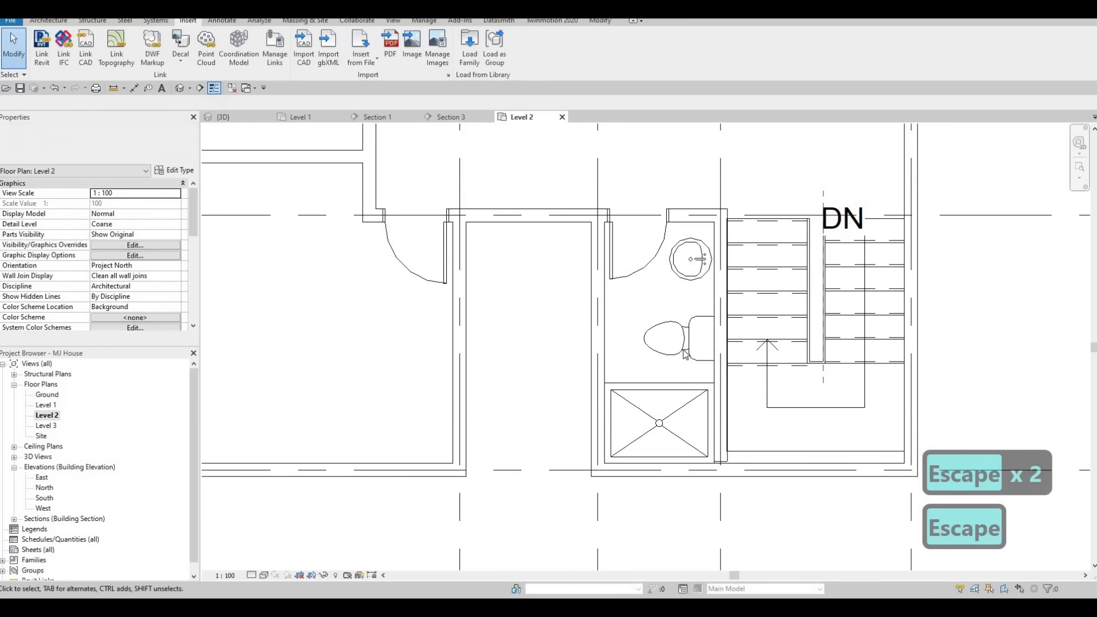
key(Escape)
click(682, 349)
key(Down)
key(Down)
key(Down)
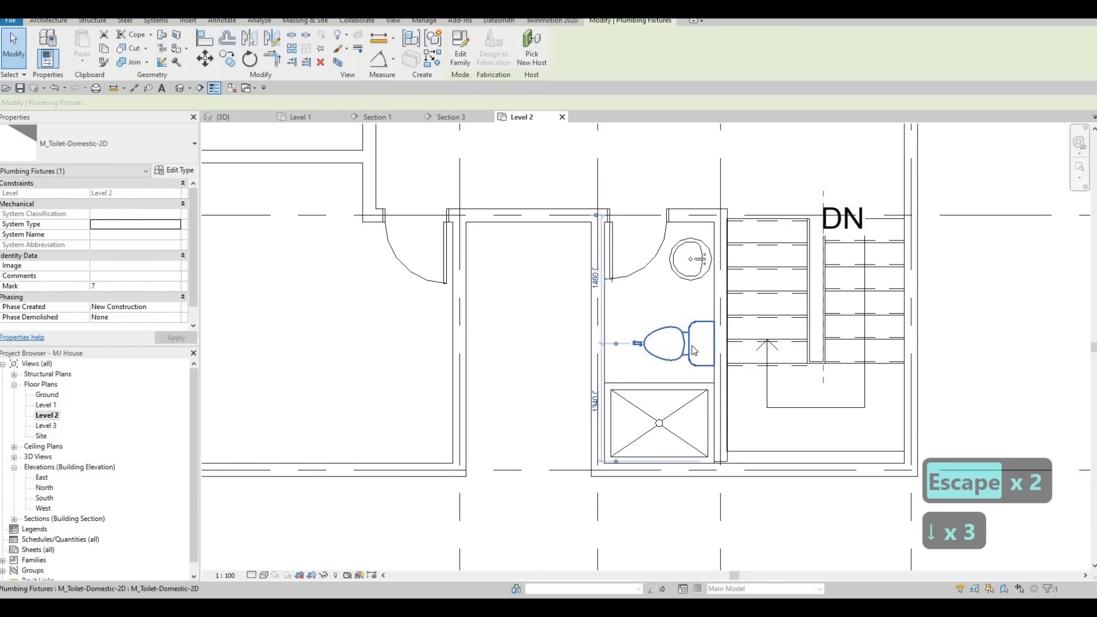
key(Escape)
Nudge the vanity sink in the stair-side bathroom slightly downward.
click(706, 281)
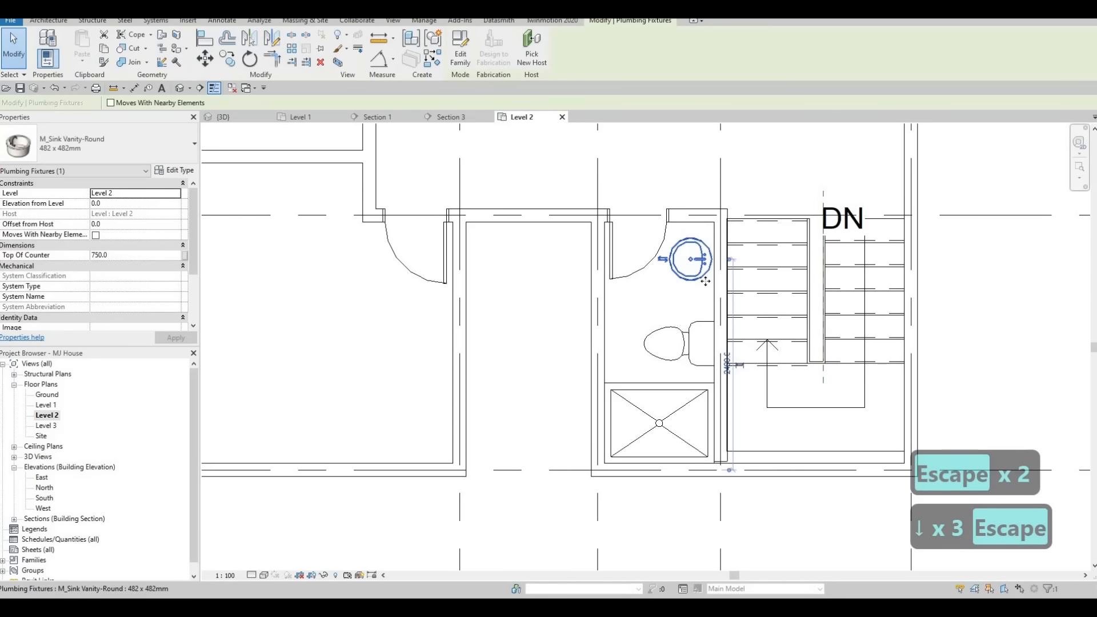
key(Down)
key(Down)
key(Down)
key(Down)
key(Down)
key(Down)
key(Down)
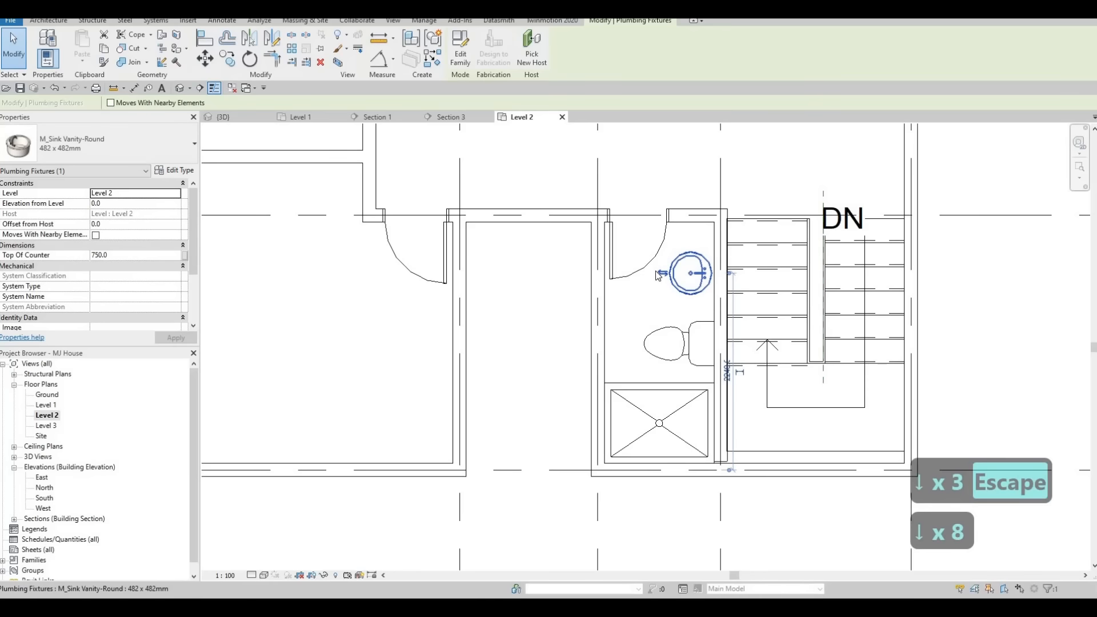
key(Escape)
Place a copy of the shower stall at the lower end of the upper bathroom using Create Similar.
scroll(640, 321, down, 4)
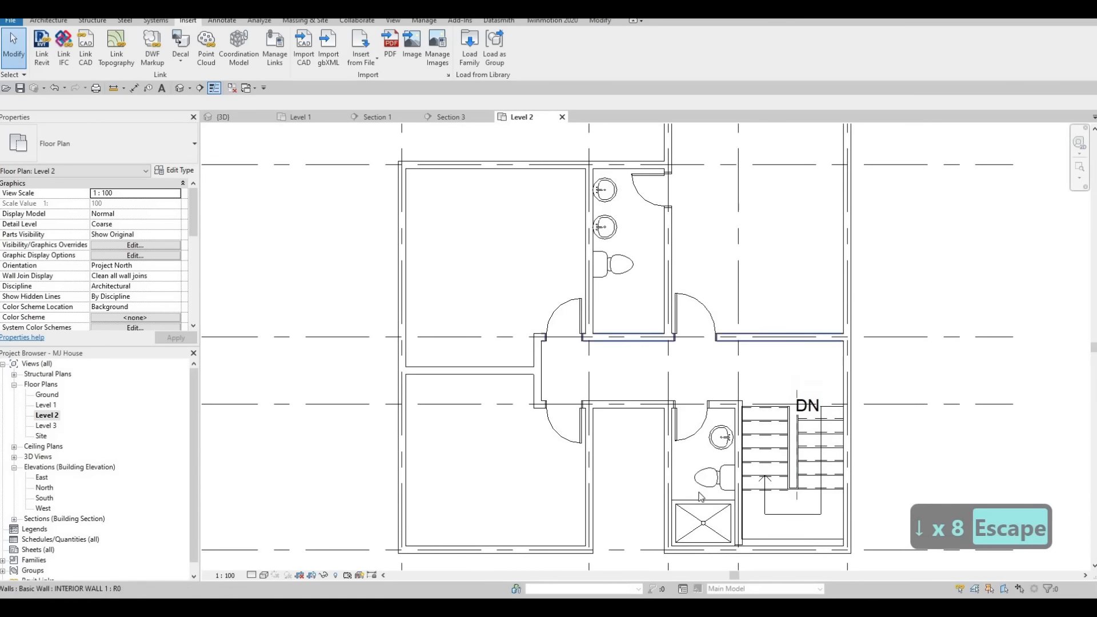
click(697, 499)
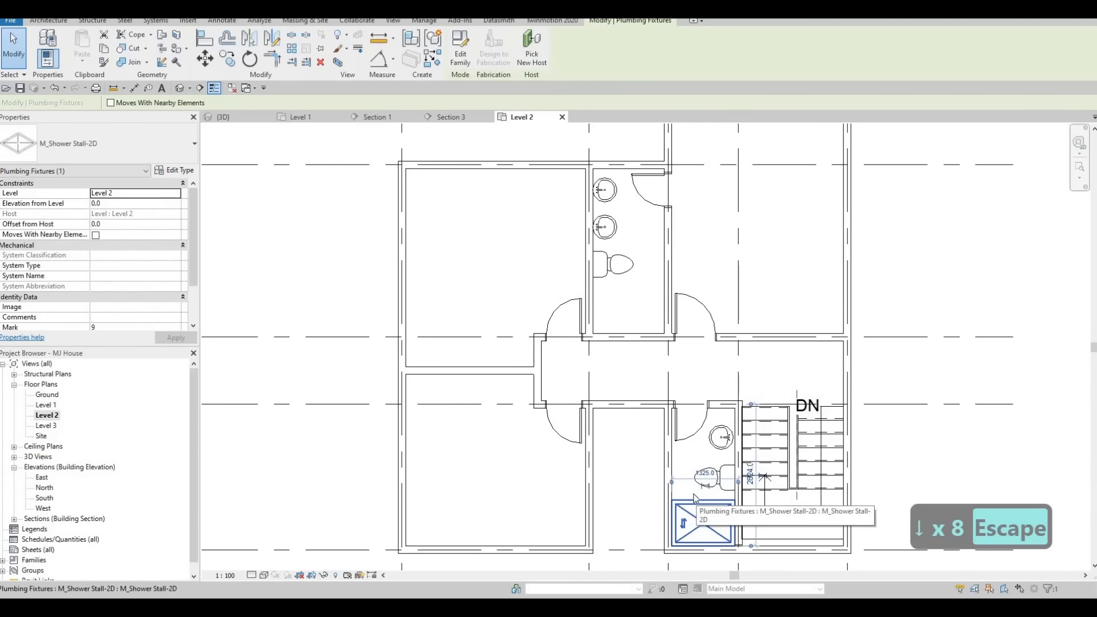
key(c)
key(s)
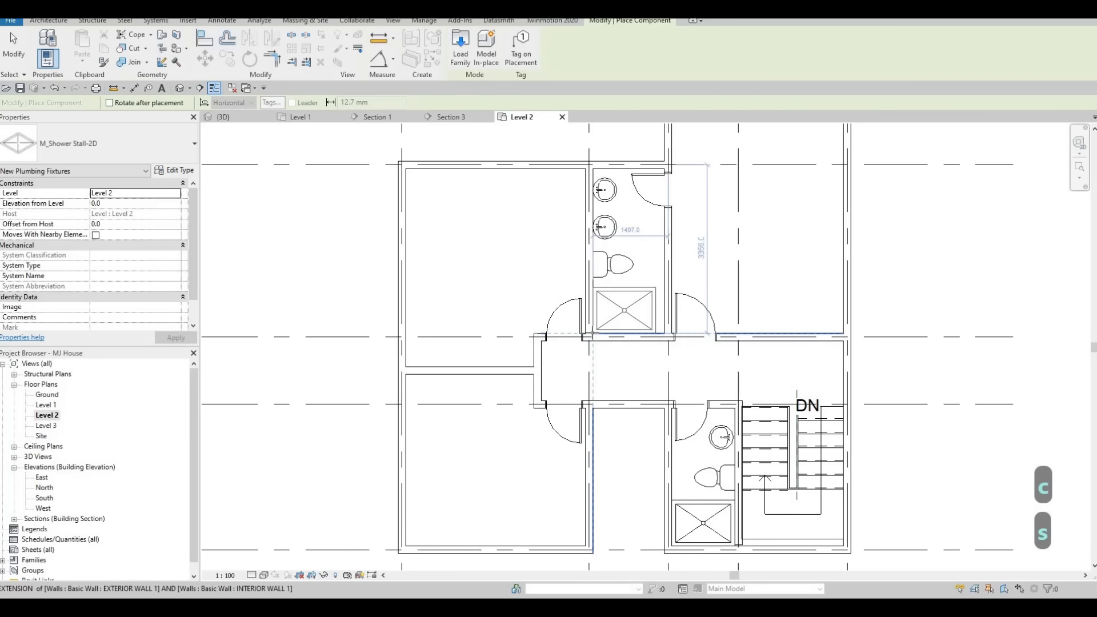
click(663, 349)
key(Escape)
key(Escape)
key(Escape)
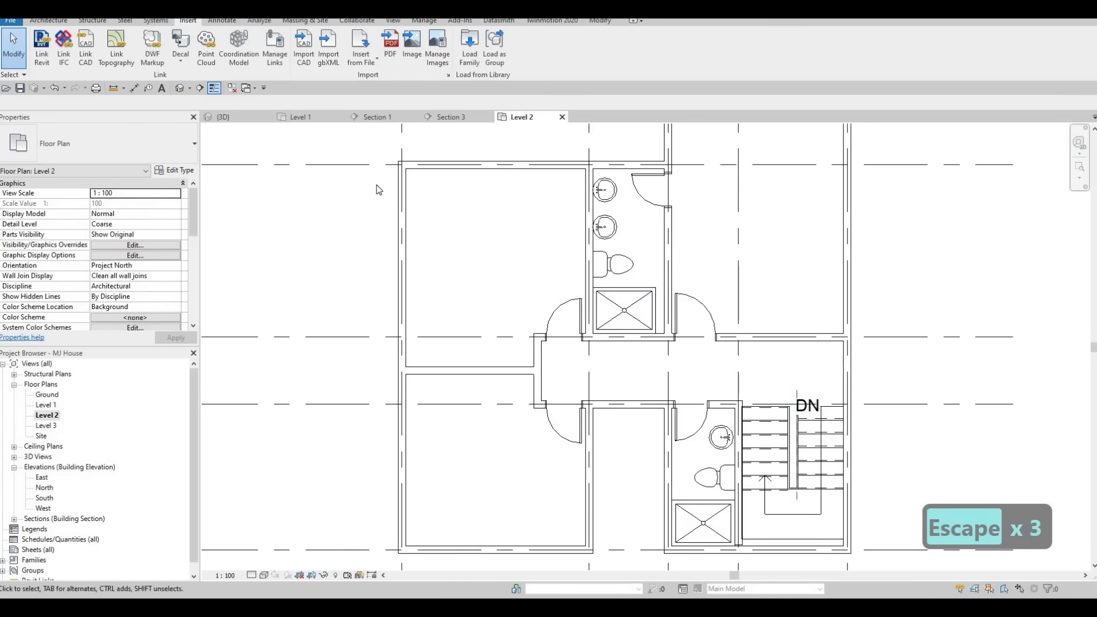
Measure the upper bathroom's width between its walls with an aligned dimension.
key(d)
key(i)
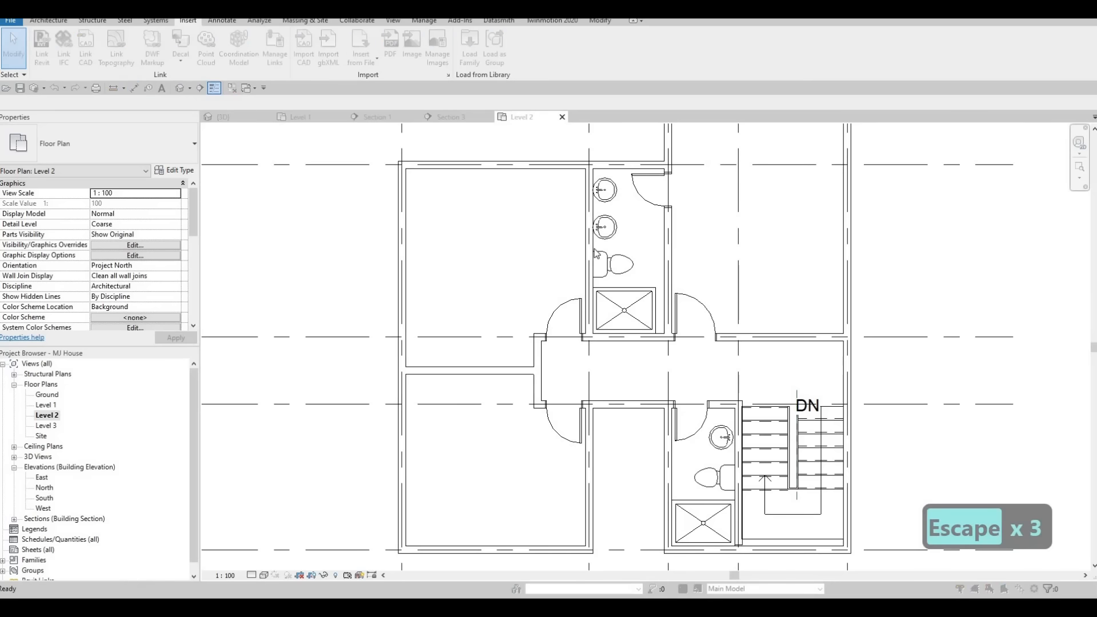
key(Escape)
key(Tab)
click(598, 244)
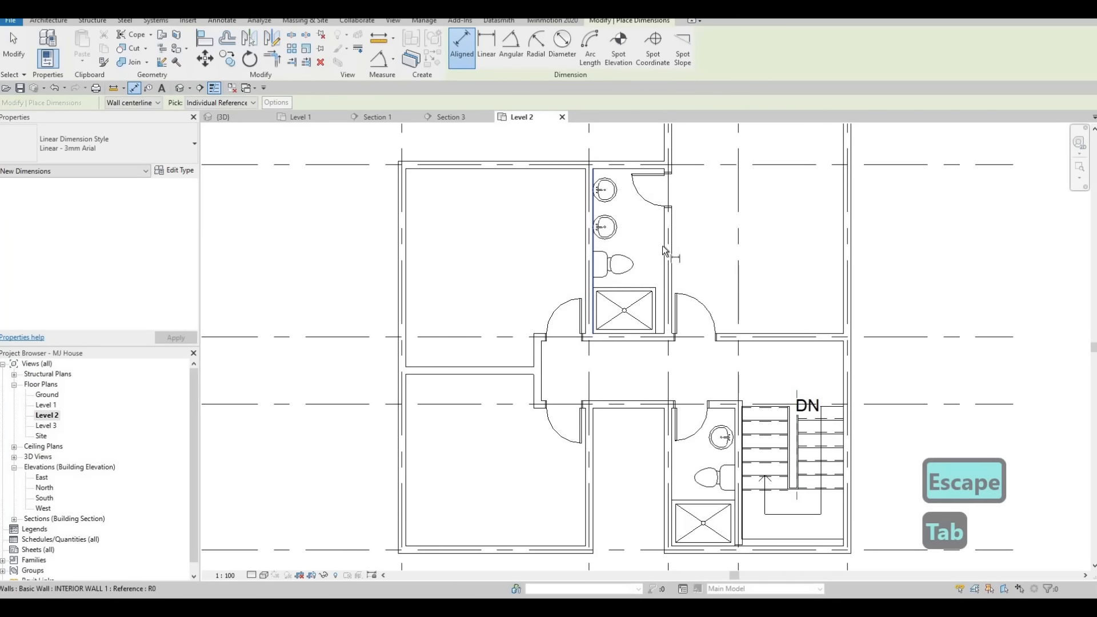
key(Tab)
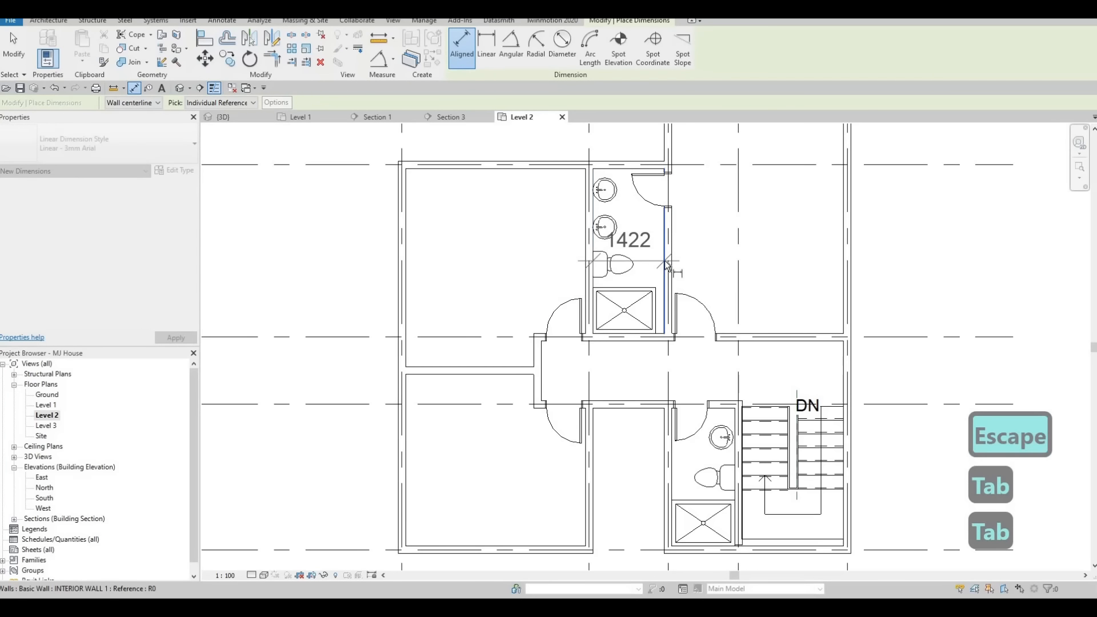
key(Escape)
key(Escape)
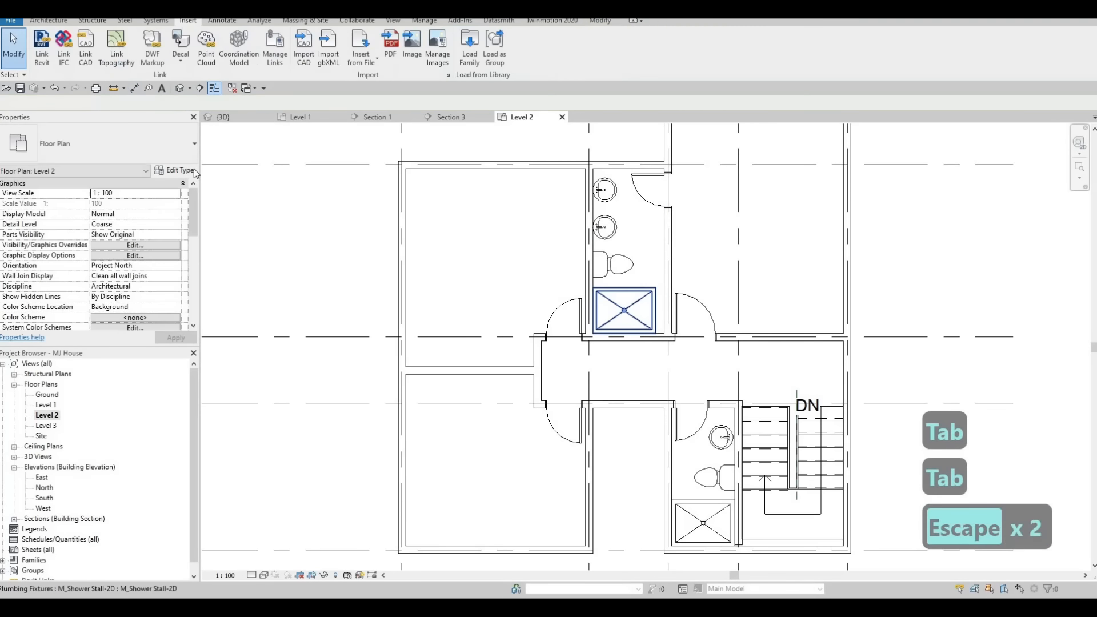
Duplicate the upper shower's type as M_Shower Stall-2D 2 and set its width to 1422.
click(640, 297)
click(174, 170)
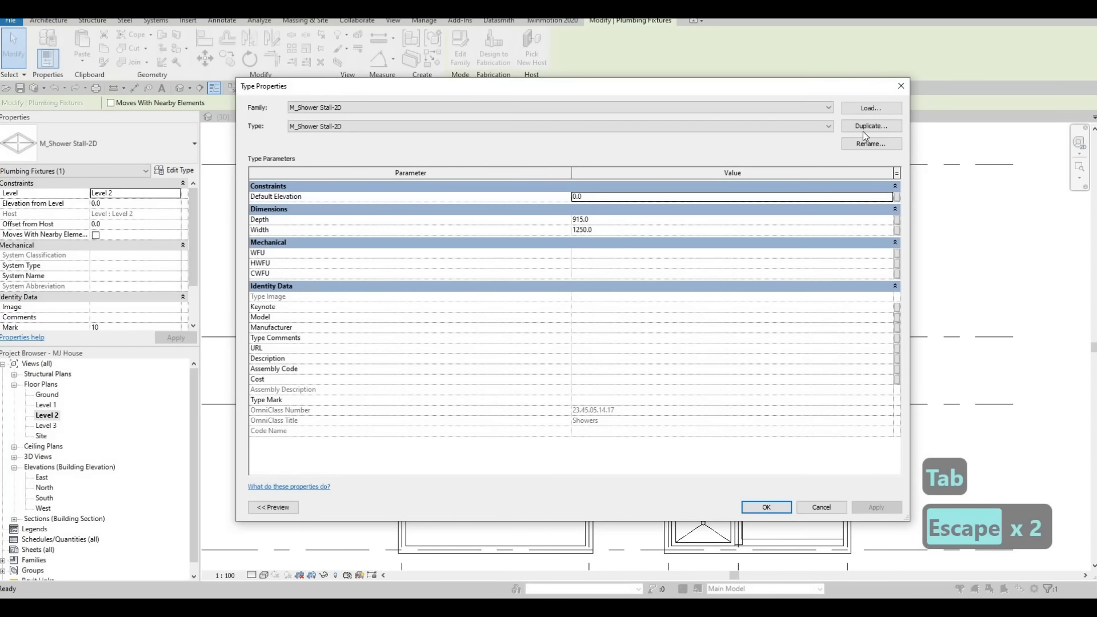
click(870, 126)
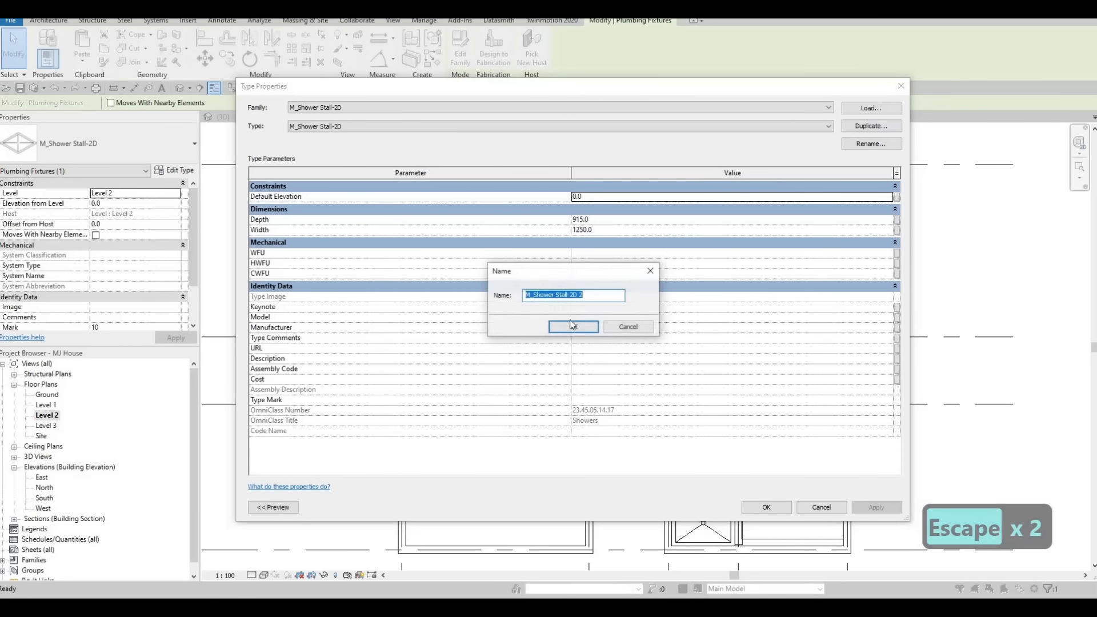
key(Return)
click(612, 229)
text(14)
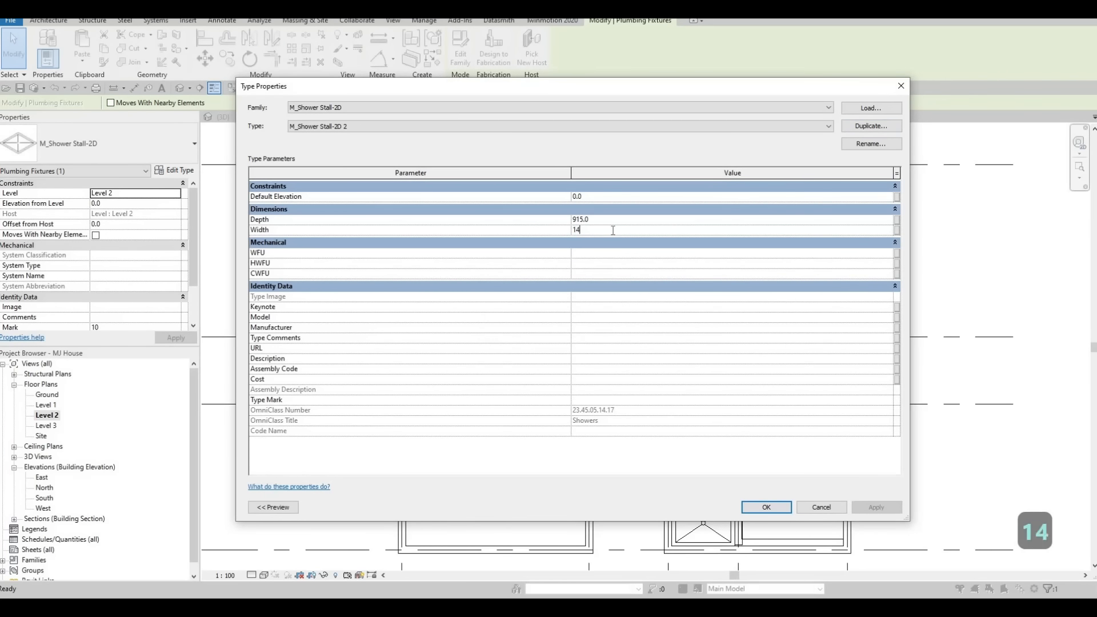
text(22)
click(766, 507)
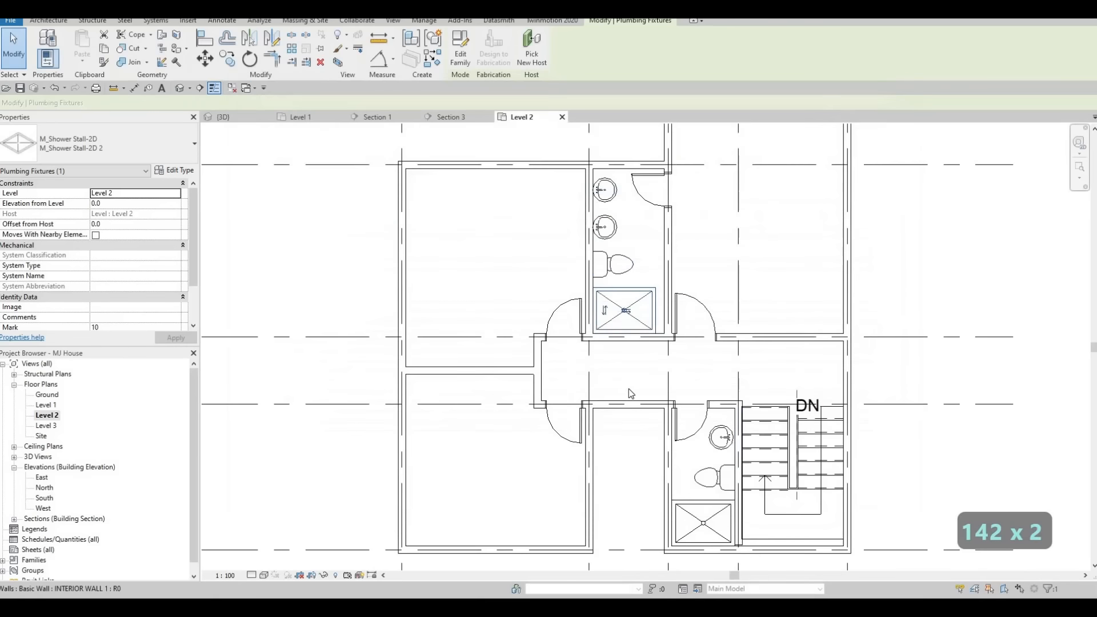
key(Escape)
key(Escape)
Try to draw detail lines beside the sinks in both bathrooms.
scroll(623, 365, down, 3)
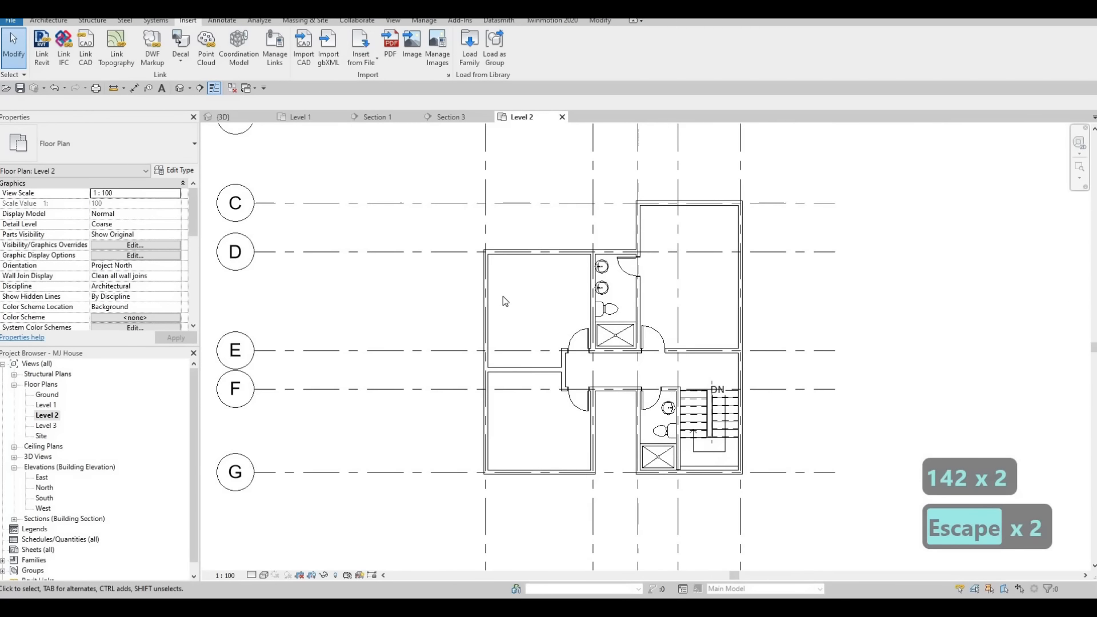
middle_drag(505, 301, 469, 277)
click(48, 20)
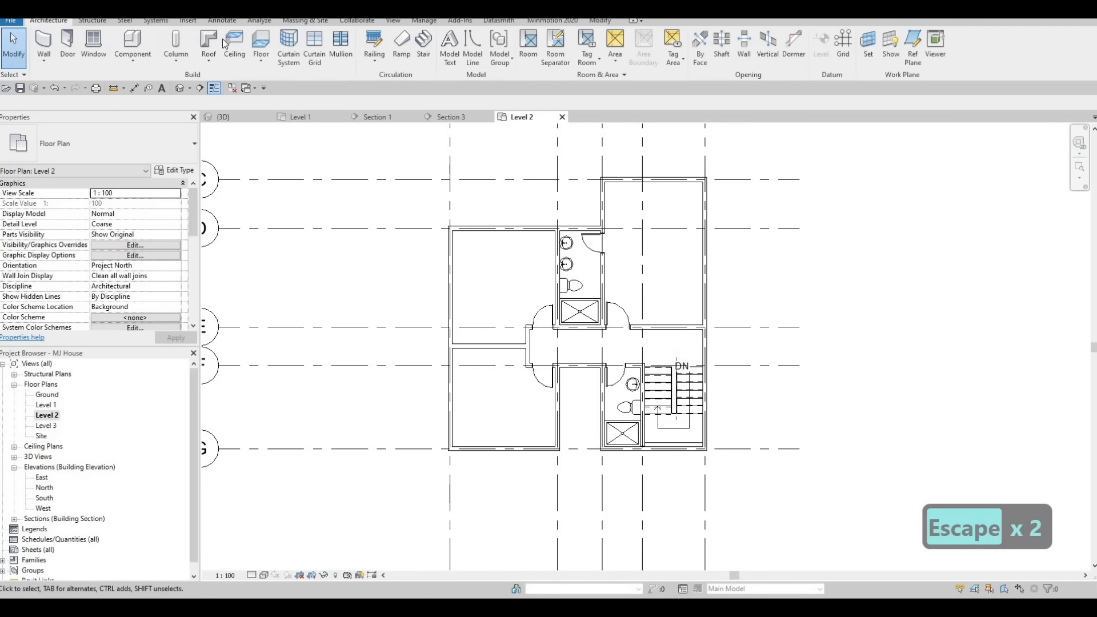
click(217, 21)
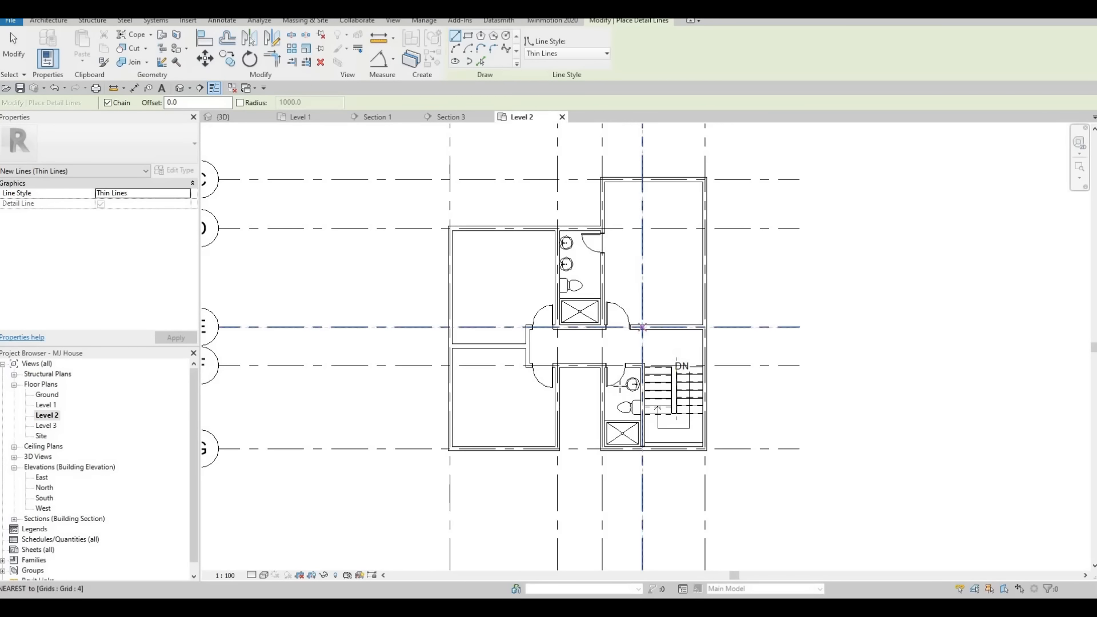
scroll(630, 372, up, 5)
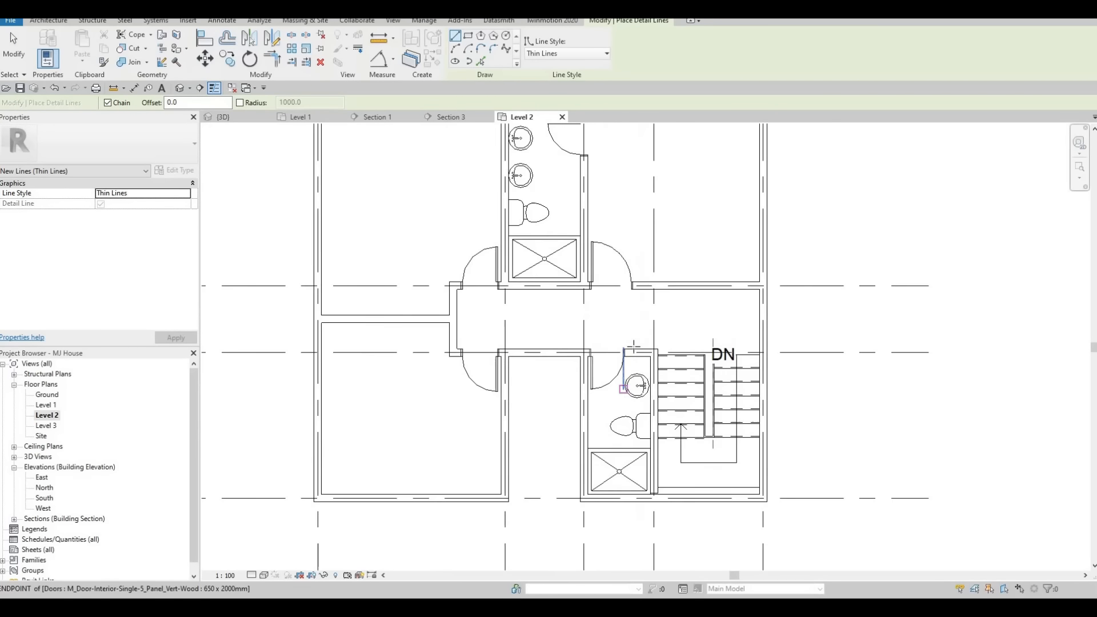
click(629, 385)
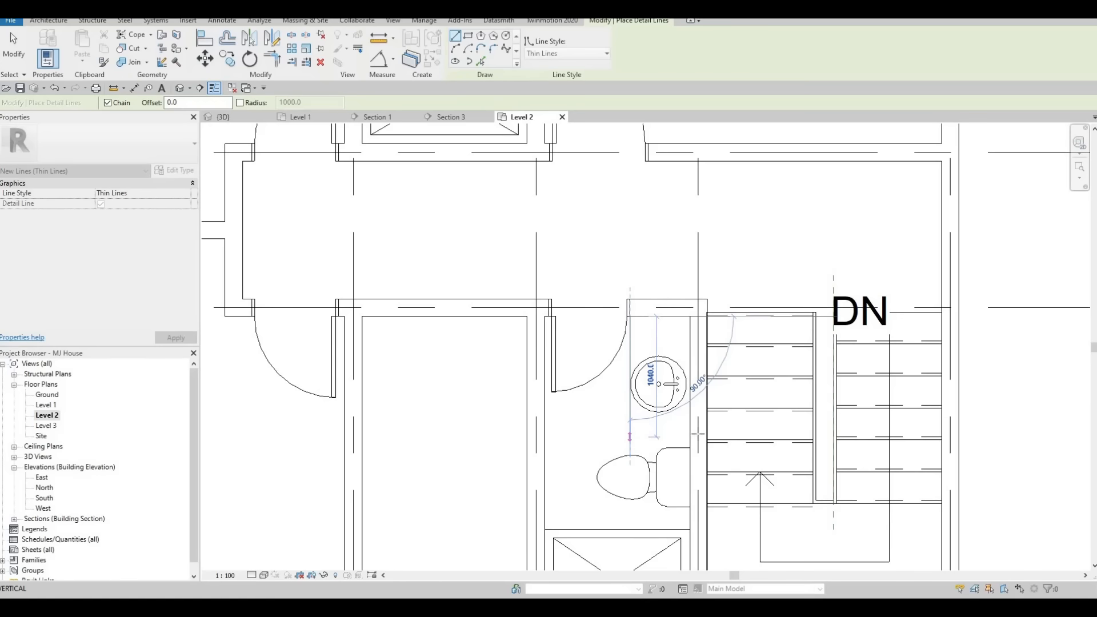
key(Escape)
middle_drag(607, 397, 620, 386)
scroll(619, 387, down, 2)
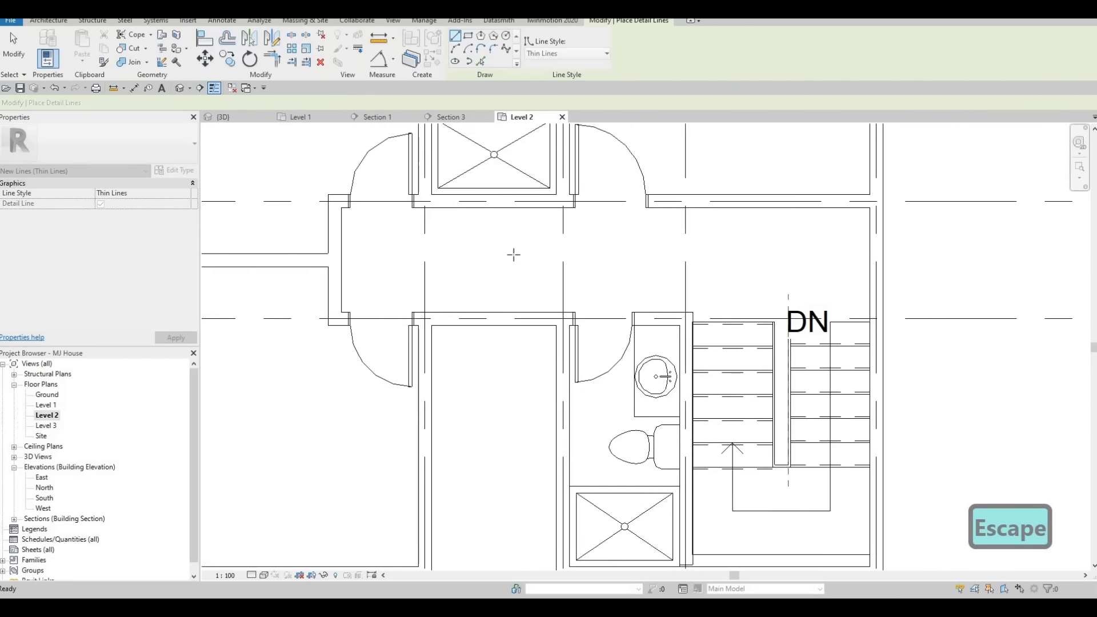
middle_drag(514, 252, 556, 374)
scroll(555, 373, down, 2)
scroll(493, 220, up, 2)
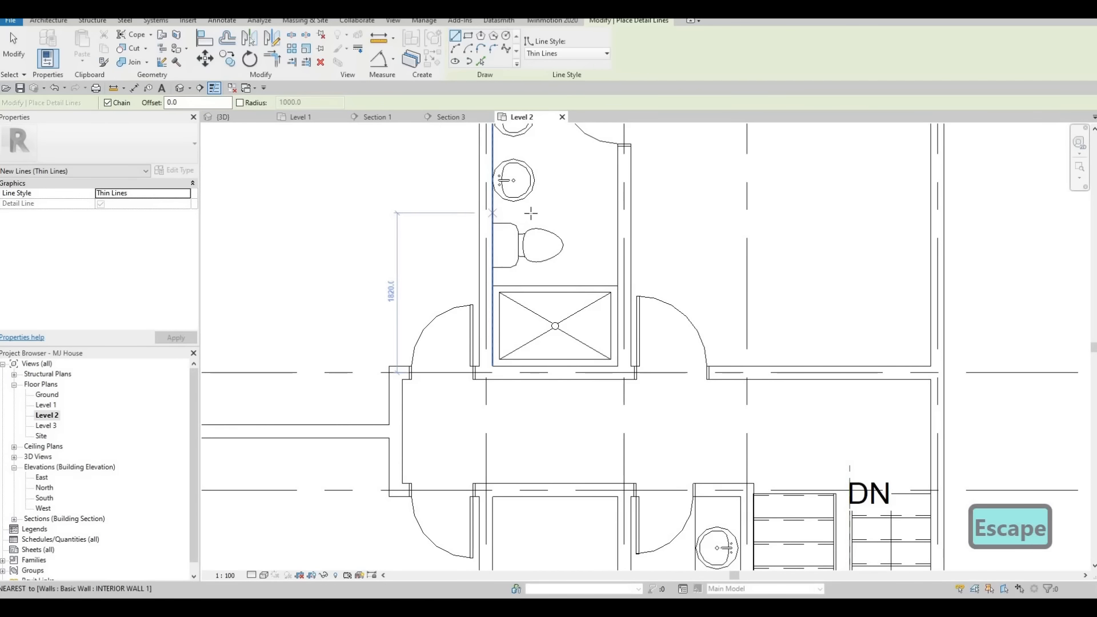
click(539, 213)
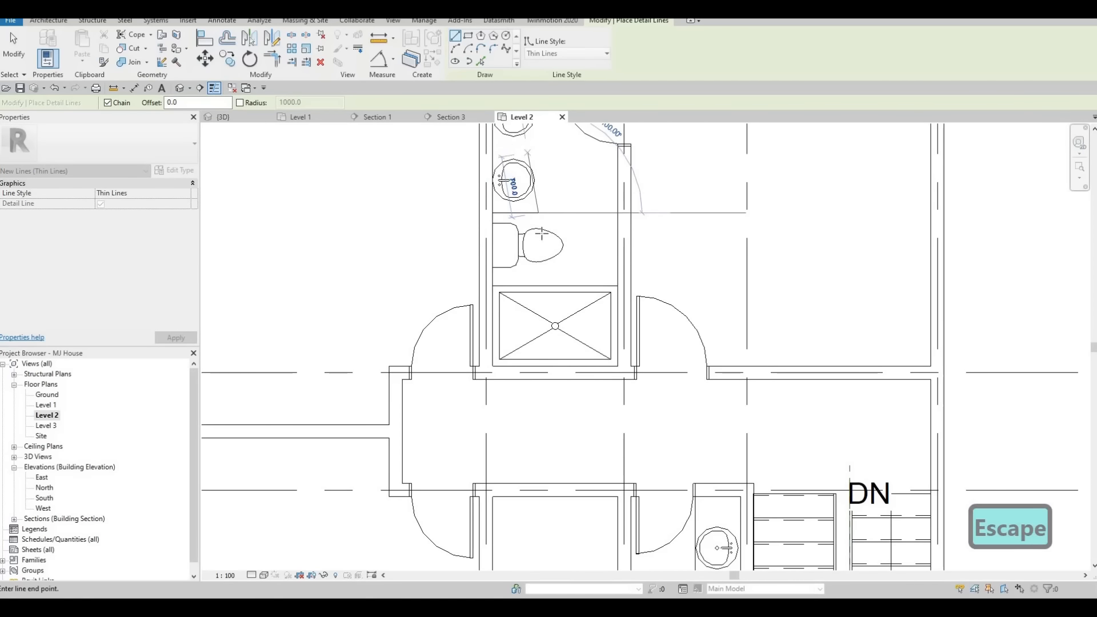
middle_drag(541, 150, 535, 289)
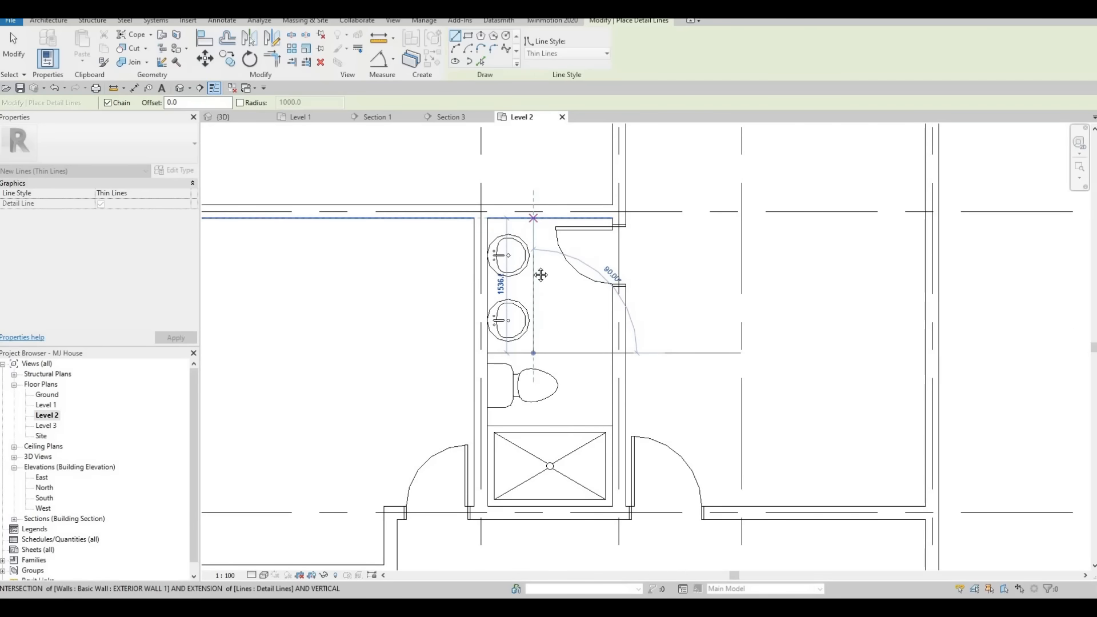
key(Escape)
scroll(525, 289, down, 2)
middle_drag(507, 364, 490, 217)
key(Escape)
scroll(522, 303, down, 1)
key(Escape)
Nudge the toilet in the upper bathroom slightly downward.
click(490, 217)
key(Down)
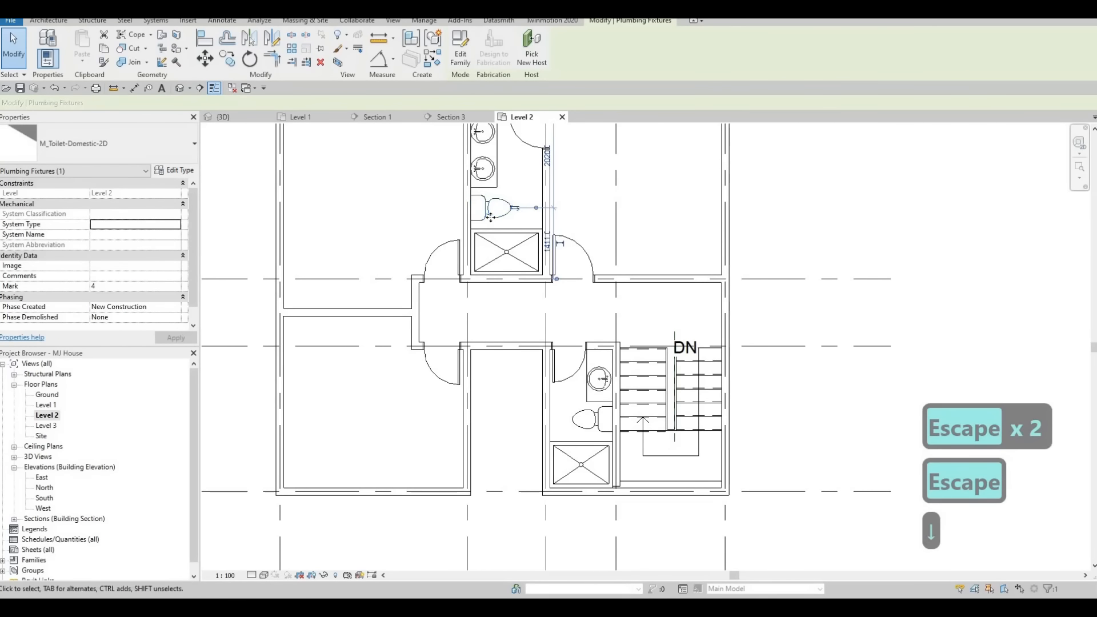
key(Escape)
key(Escape)
Nudge the vanity sink in the stair-side bathroom slightly right and up.
scroll(571, 297, up, 3)
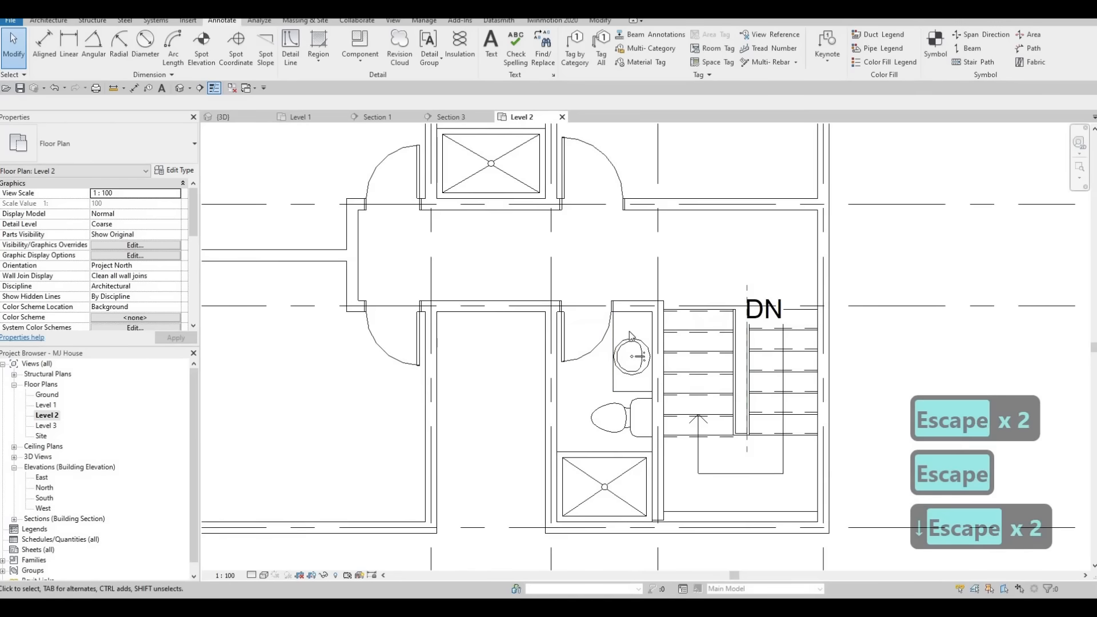
middle_drag(622, 445, 632, 334)
click(632, 334)
key(Right)
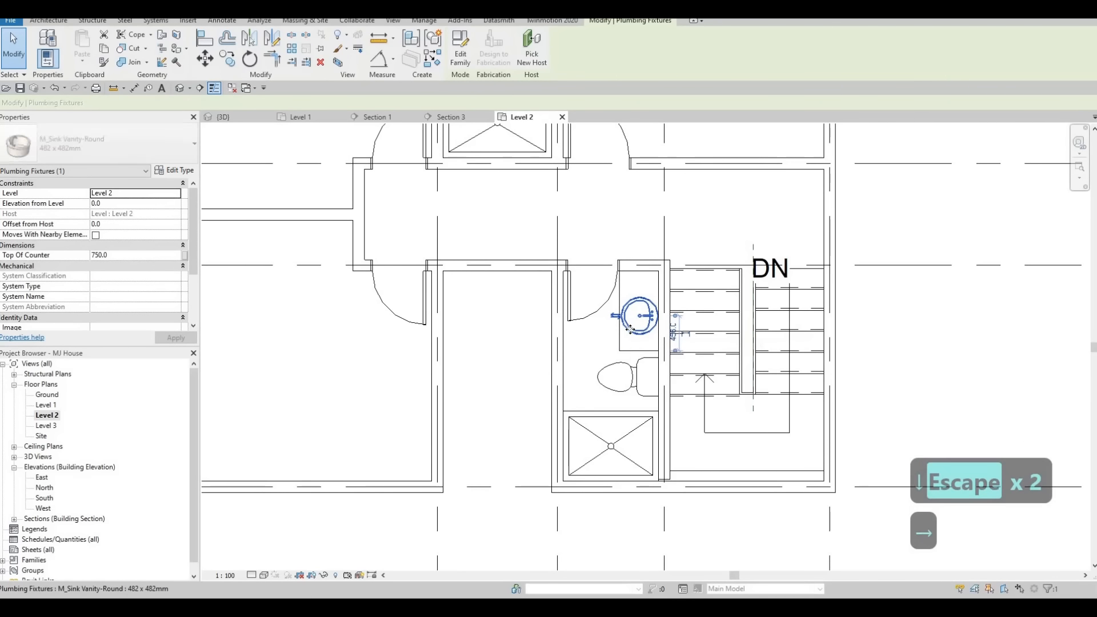
key(Up)
key(Up)
key(Escape)
Nudge the toilet in the stair-side bathroom slightly downward.
key(Escape)
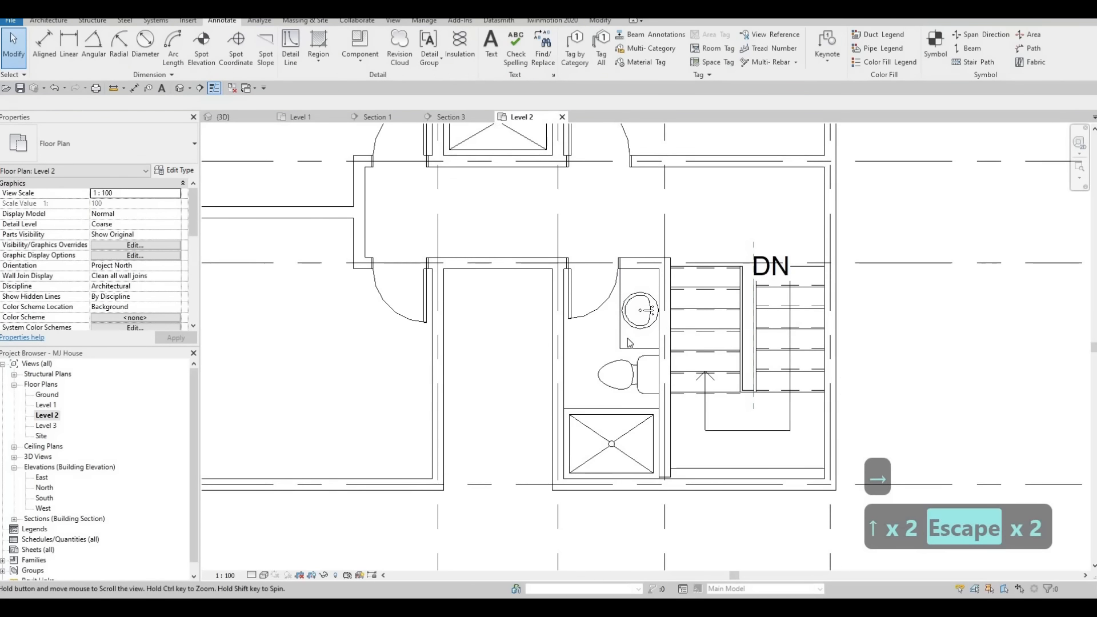
key(Escape)
middle_drag(612, 389, 626, 344)
click(628, 346)
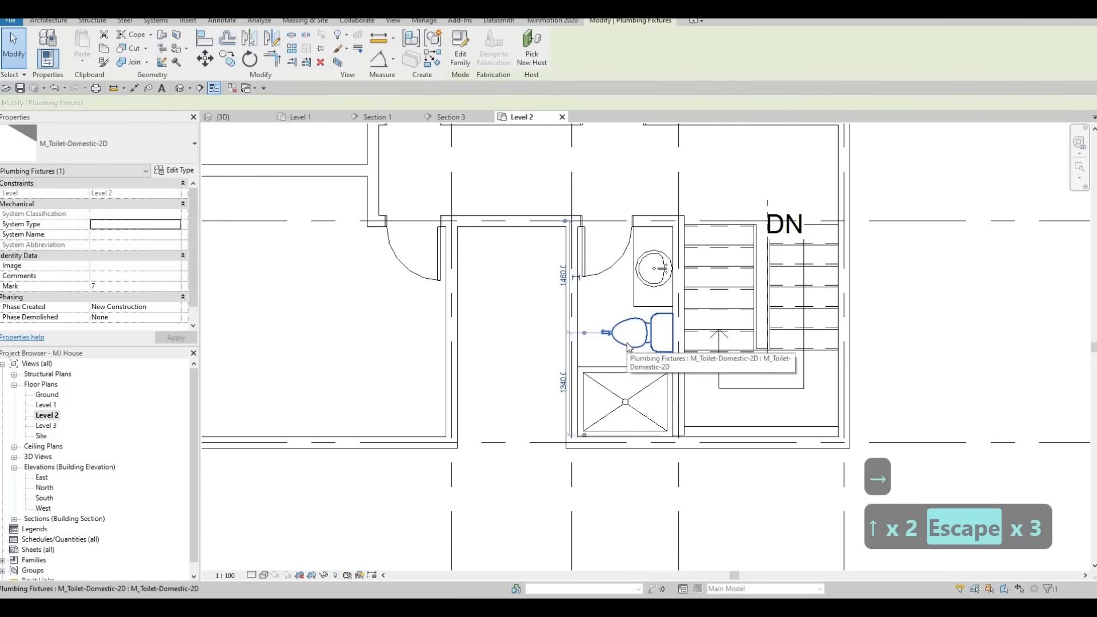
key(Down)
key(Down)
key(Escape)
Nudge the detail line below the stair-side bathroom sink slightly downward.
click(658, 309)
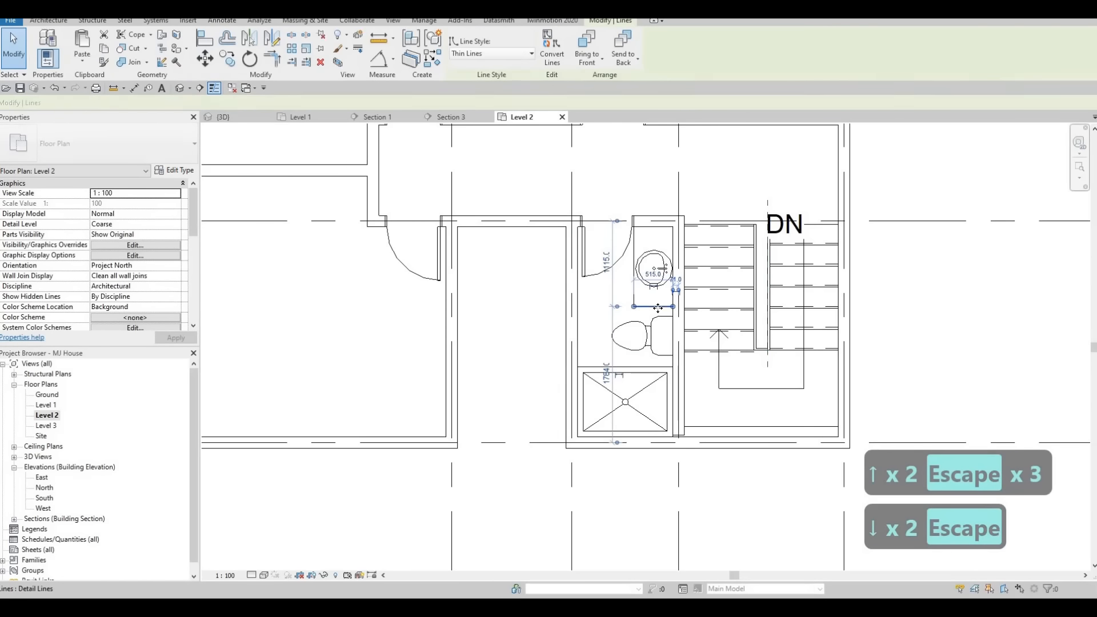
key(Down)
key(Escape)
key(Escape)
scroll(659, 339, down, 1)
scroll(559, 217, up, 3)
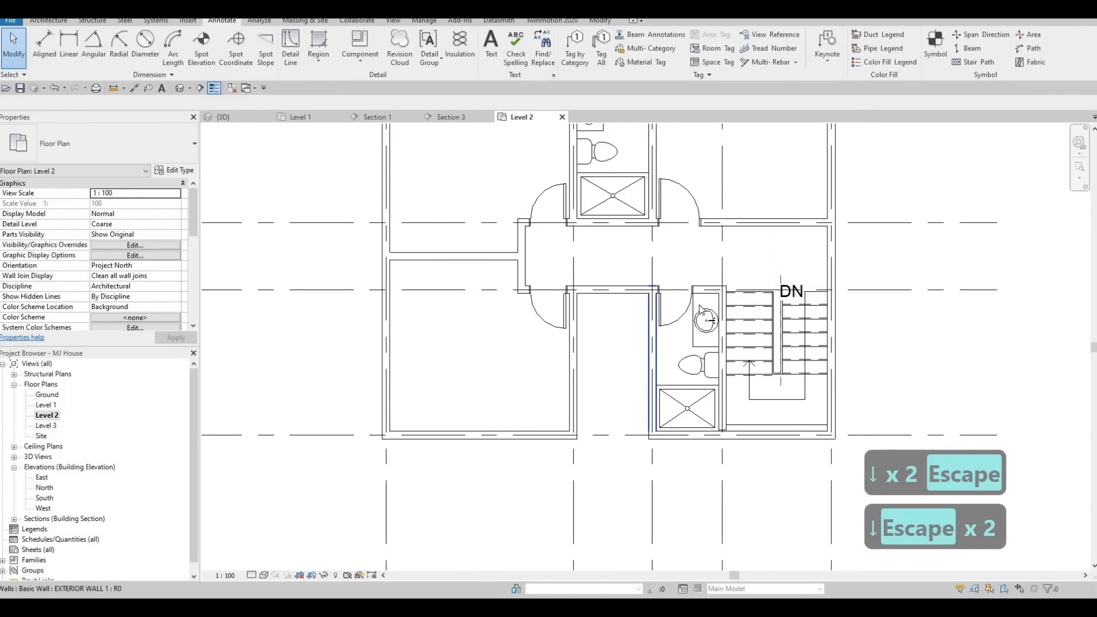
Nudge the stair-side bathroom door slightly left.
click(628, 261)
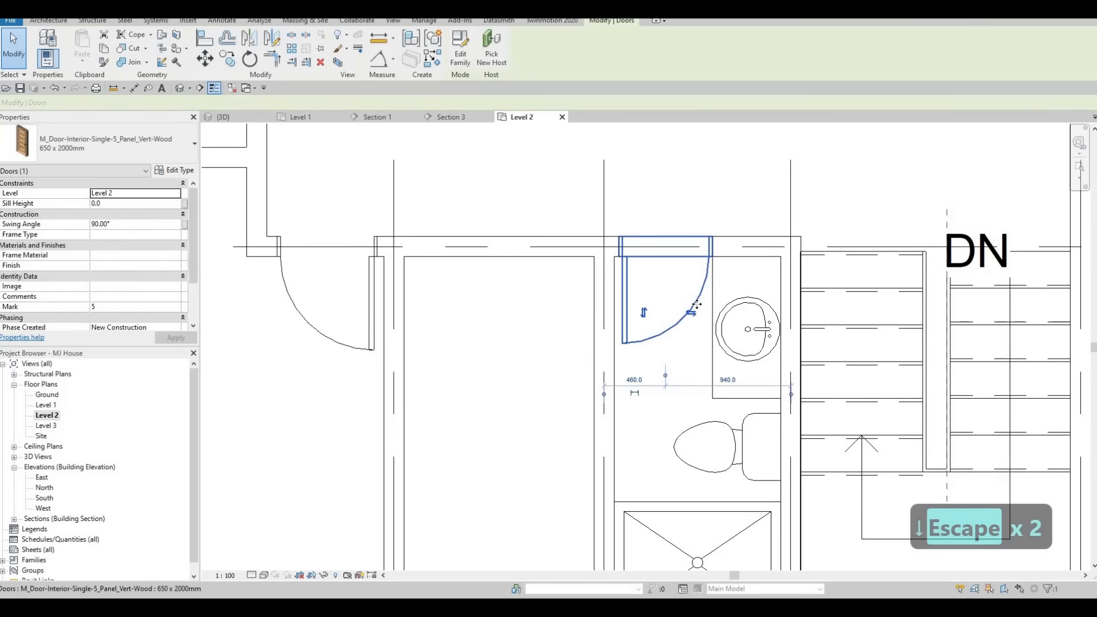
key(Left)
key(Escape)
key(Escape)
scroll(651, 349, down, 1)
middle_drag(651, 349, 706, 457)
scroll(680, 411, down, 1)
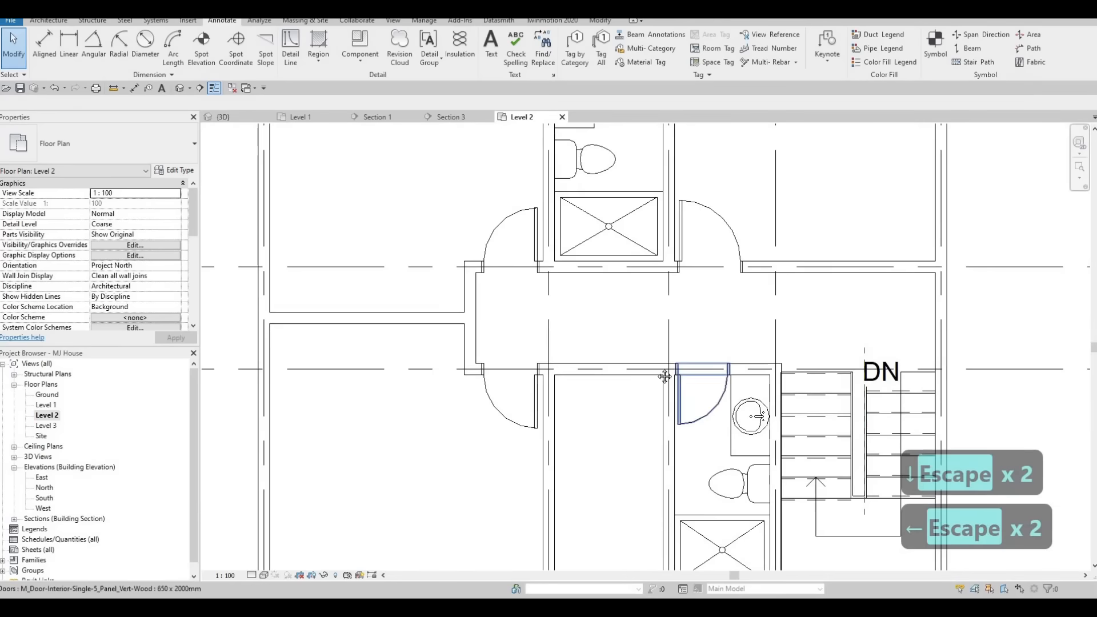
middle_drag(644, 234, 657, 328)
scroll(656, 332, down, 2)
scroll(639, 329, down, 1)
middle_drag(653, 403, 657, 381)
click(639, 329)
scroll(675, 318, down, 1)
scroll(647, 324, down, 1)
key(Escape)
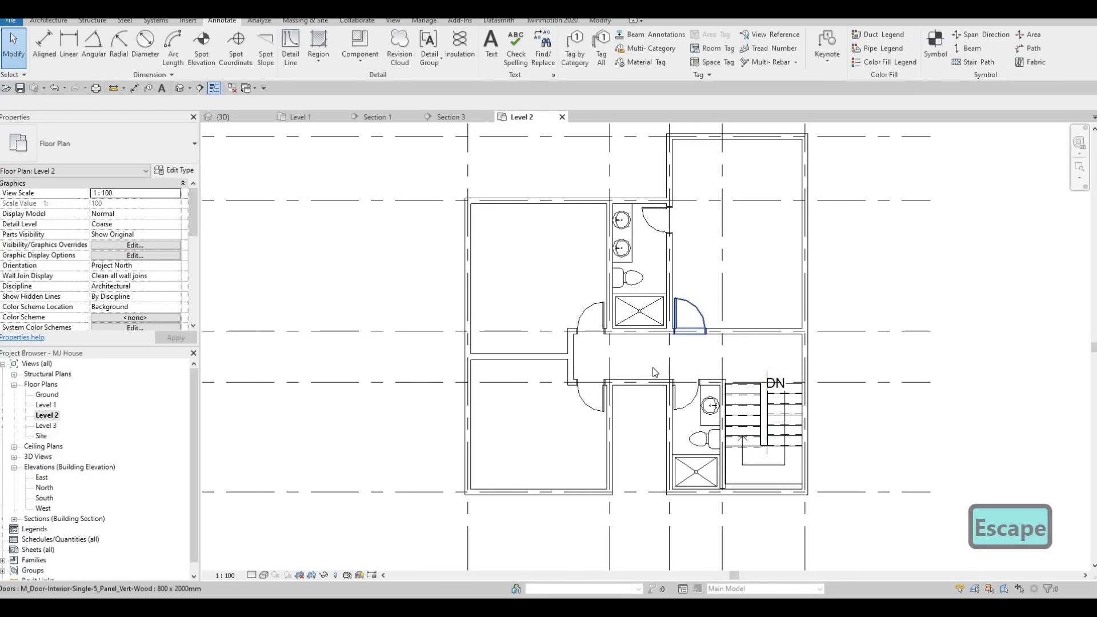
Extend the corridor's upper wall leftward to the west exterior wall, closing off a closet strip.
middle_drag(571, 359, 590, 342)
key(Escape)
key(Escape)
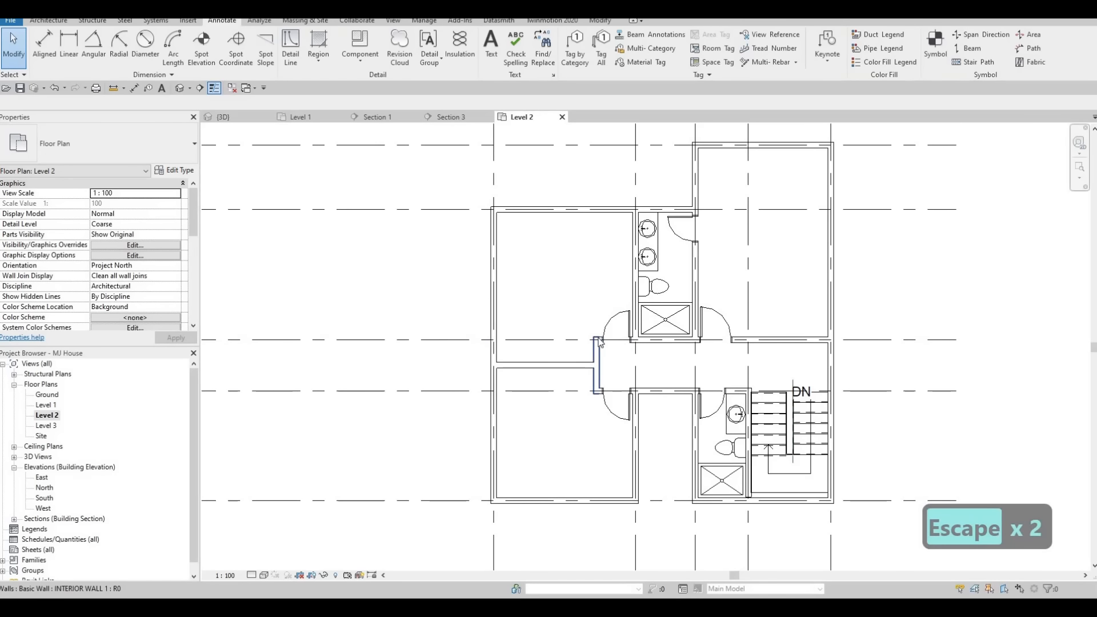
click(598, 342)
key(Escape)
scroll(600, 340, up, 2)
scroll(605, 340, up, 3)
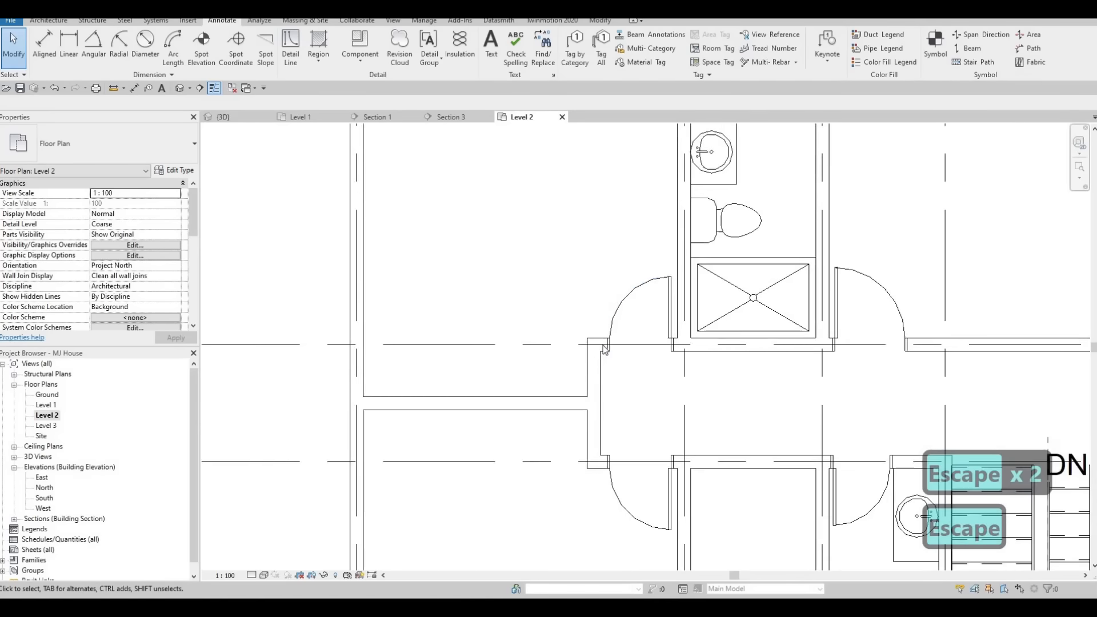
click(726, 361)
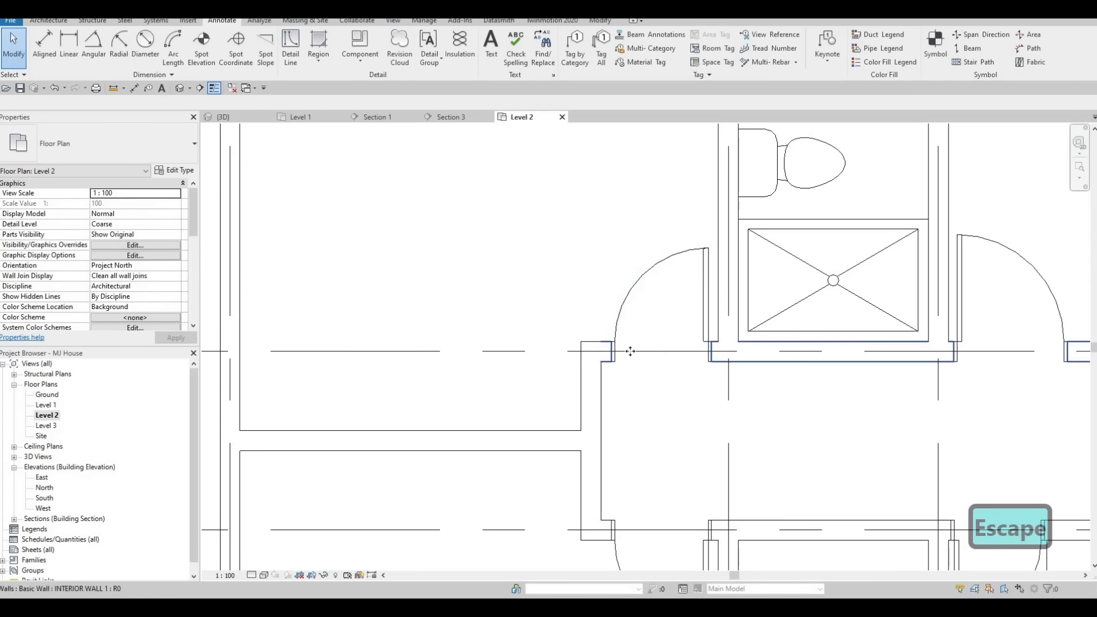
drag(590, 351, 240, 340)
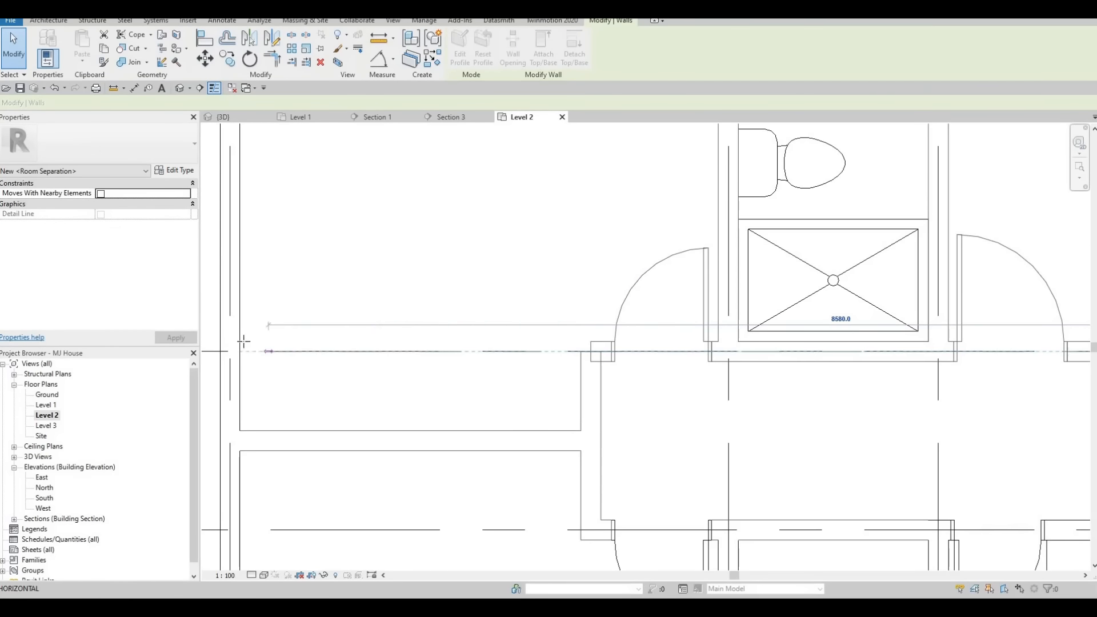
key(Escape)
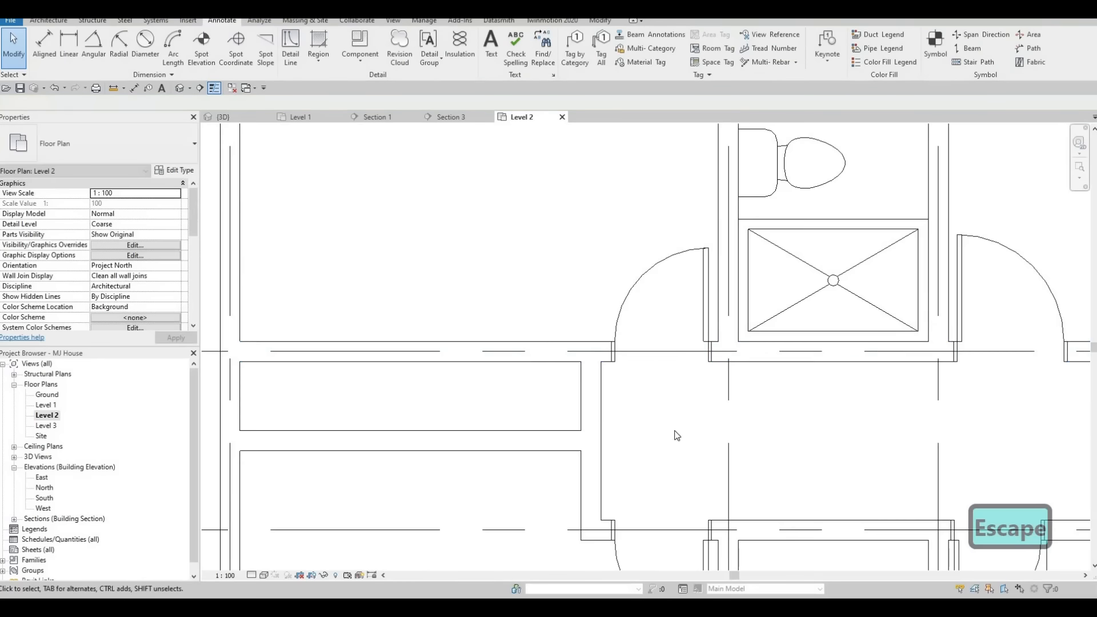
Extend the corridor's lower wall leftward to the west exterior wall to form a second closet.
scroll(609, 539, down, 1)
middle_drag(608, 539, 699, 433)
click(699, 433)
key(Escape)
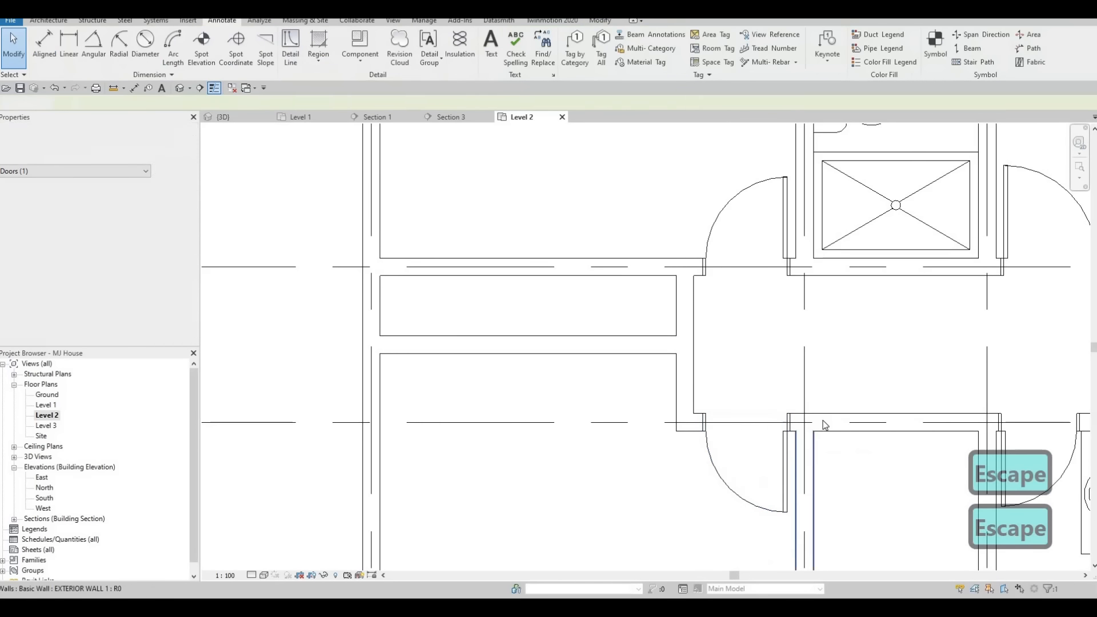
click(815, 431)
drag(448, 412, 372, 422)
key(Escape)
scroll(512, 388, down, 2)
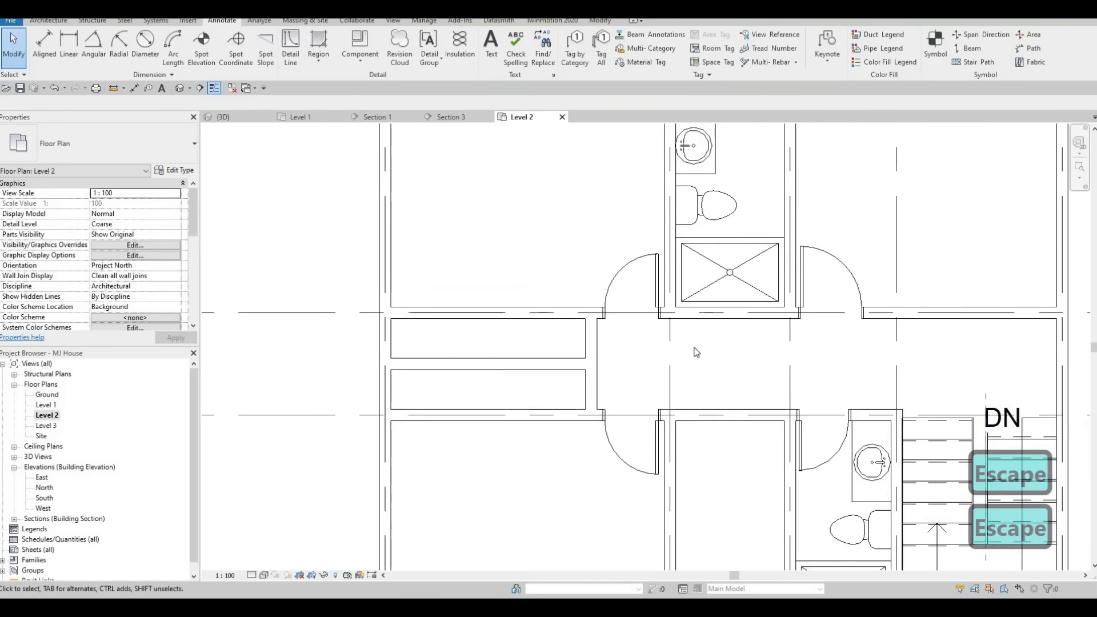
Create a similar interior wall about 2200 mm long across the upper right room to form a closet.
key(Escape)
click(763, 333)
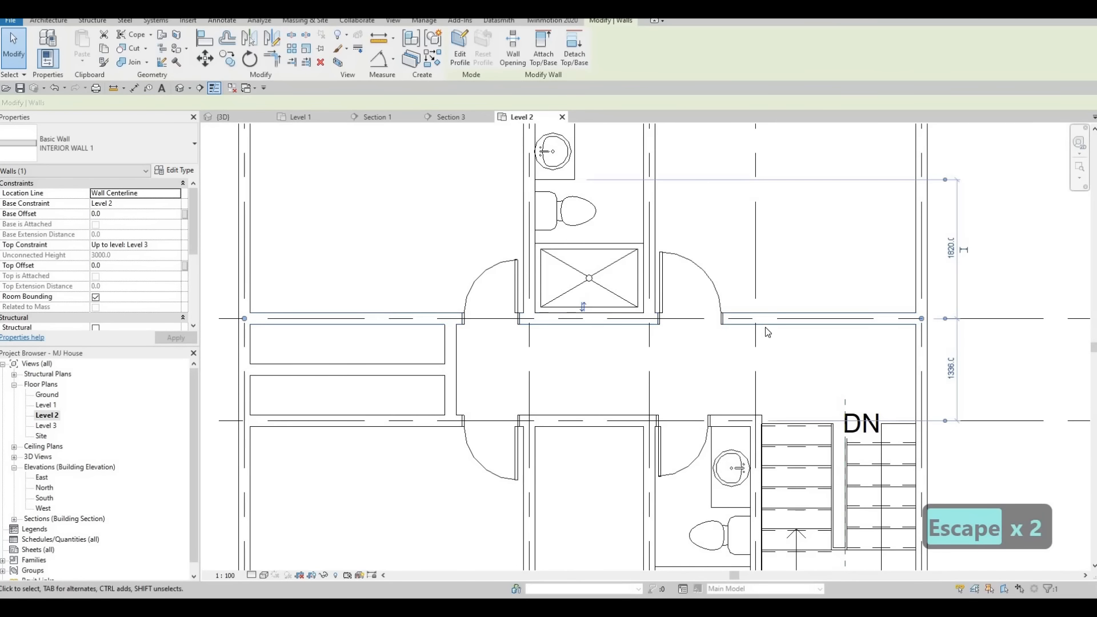
key(c)
key(s)
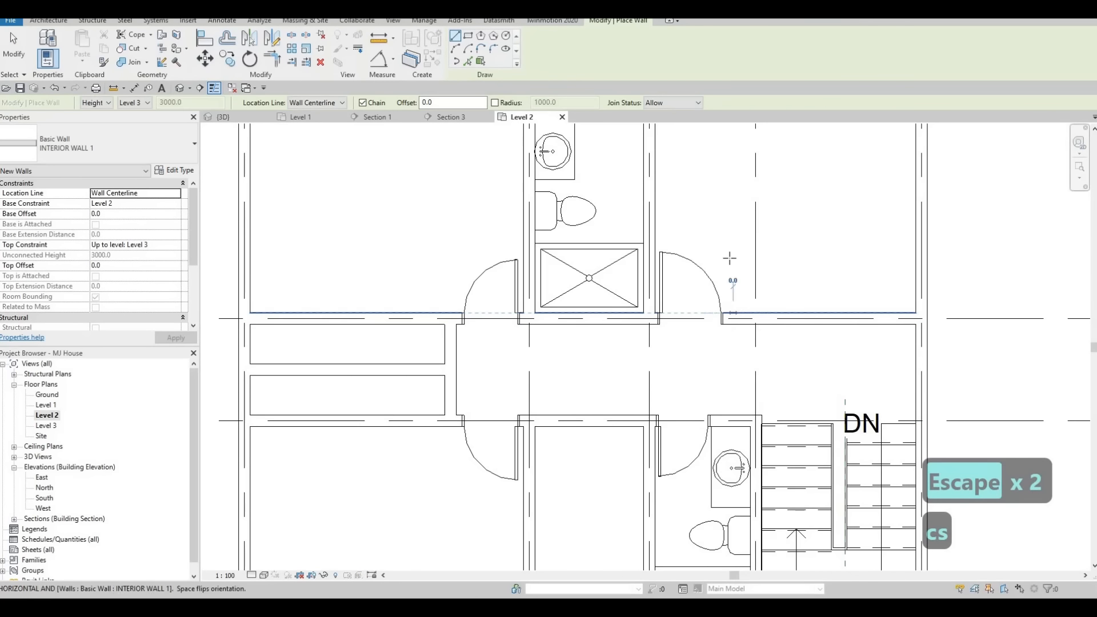
click(733, 260)
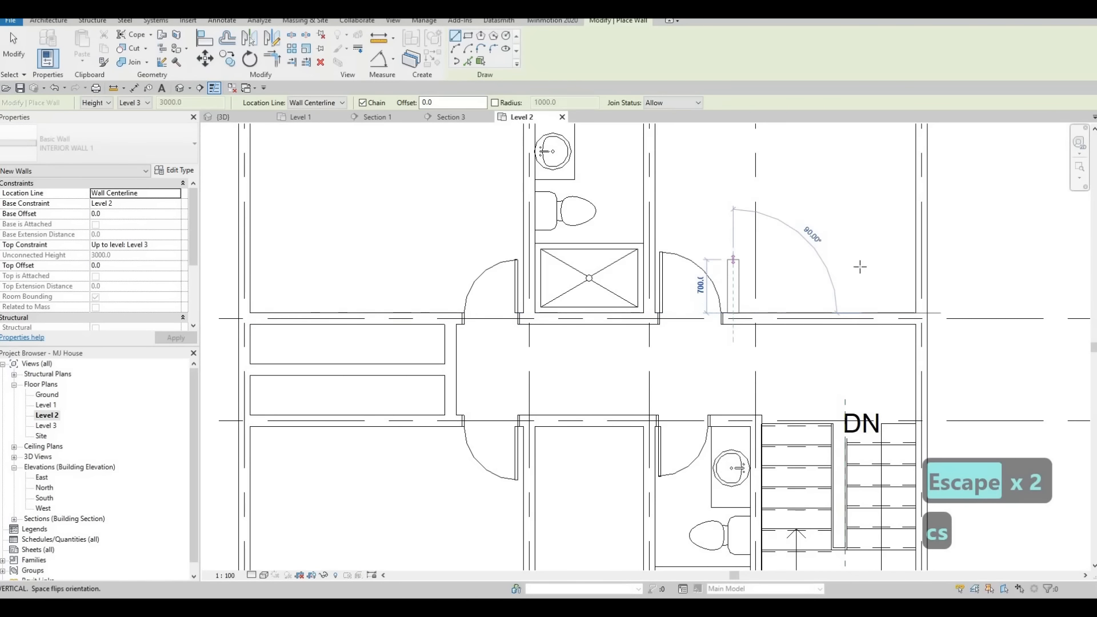
click(915, 259)
key(Escape)
key(Escape)
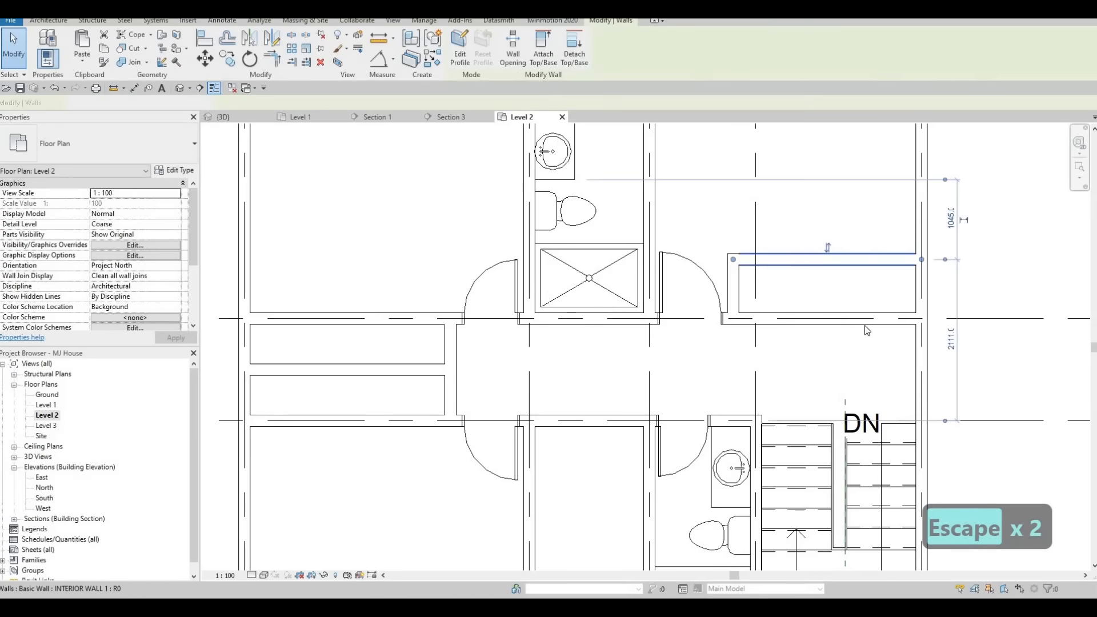
click(838, 265)
middle_drag(941, 424, 902, 452)
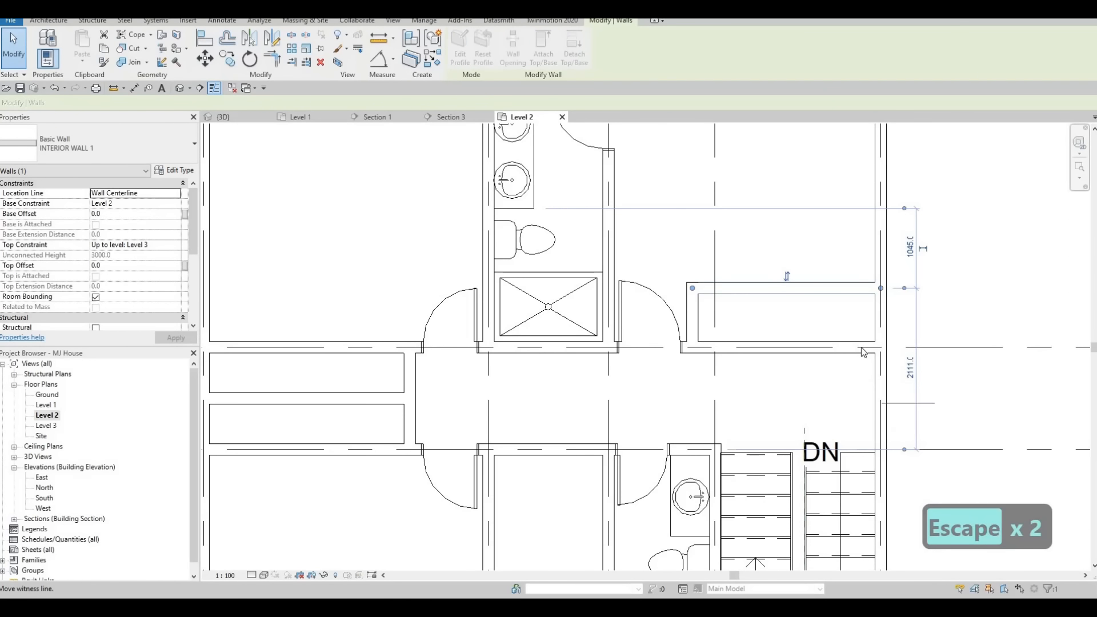
drag(861, 348, 863, 347)
click(908, 325)
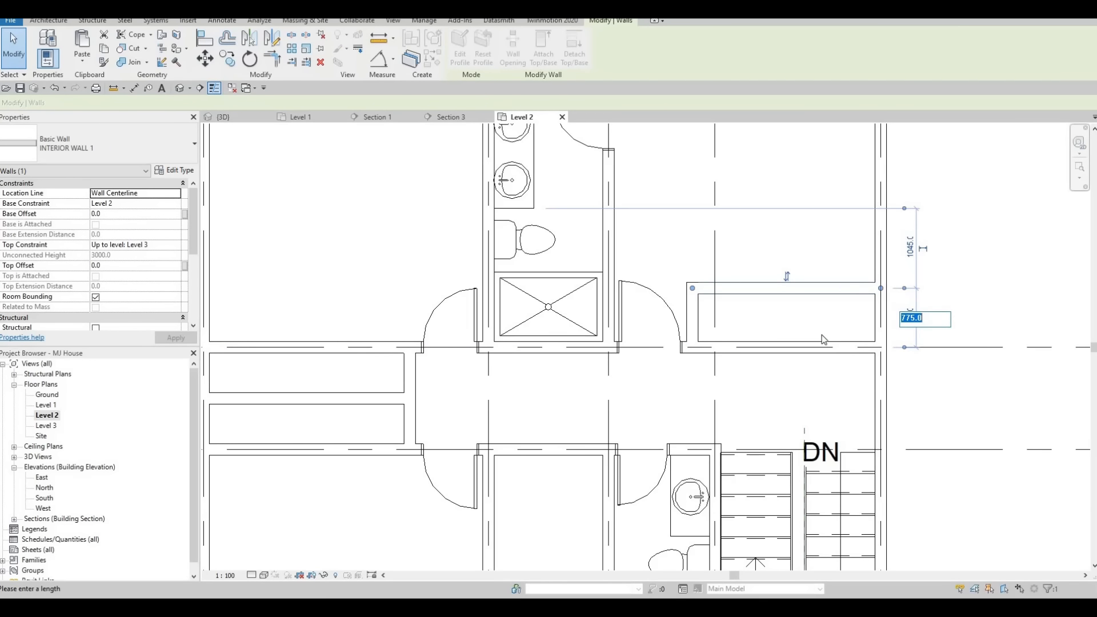
key(Escape)
key(Escape)
Draw a detail line in the <Demolished> style lengthwise through the new upper right closet.
scroll(789, 370, down, 2)
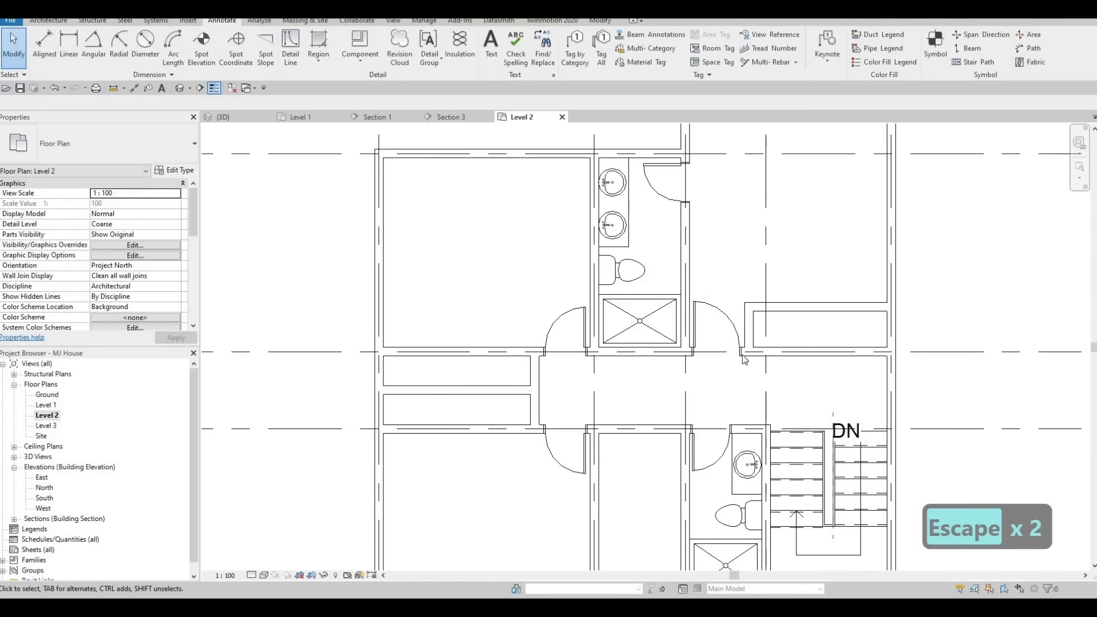
middle_drag(721, 361, 774, 346)
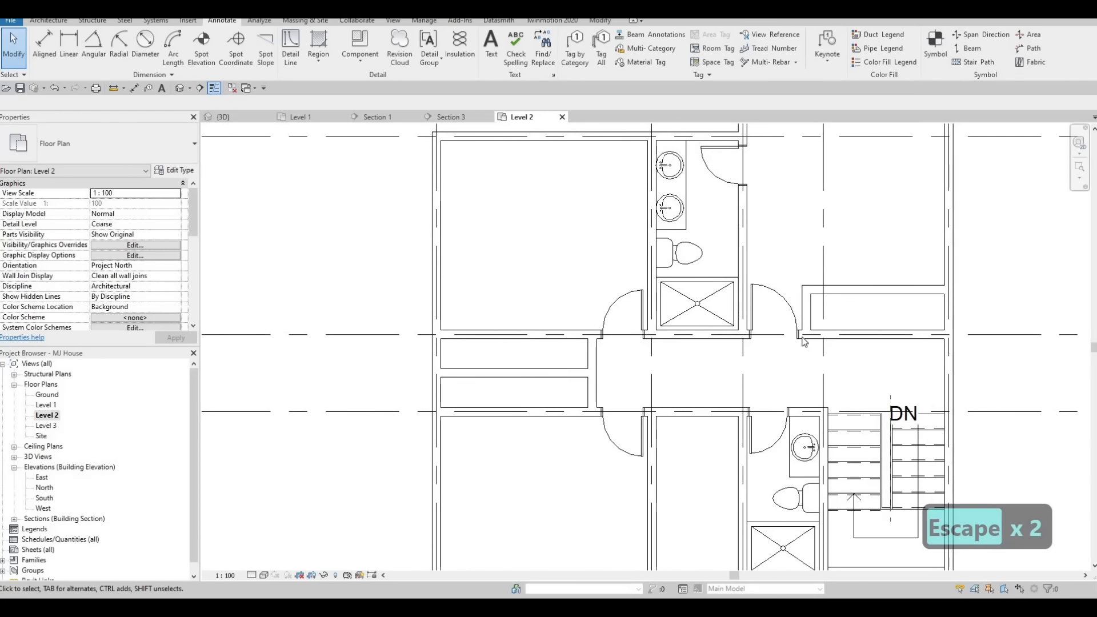
middle_drag(833, 314, 849, 303)
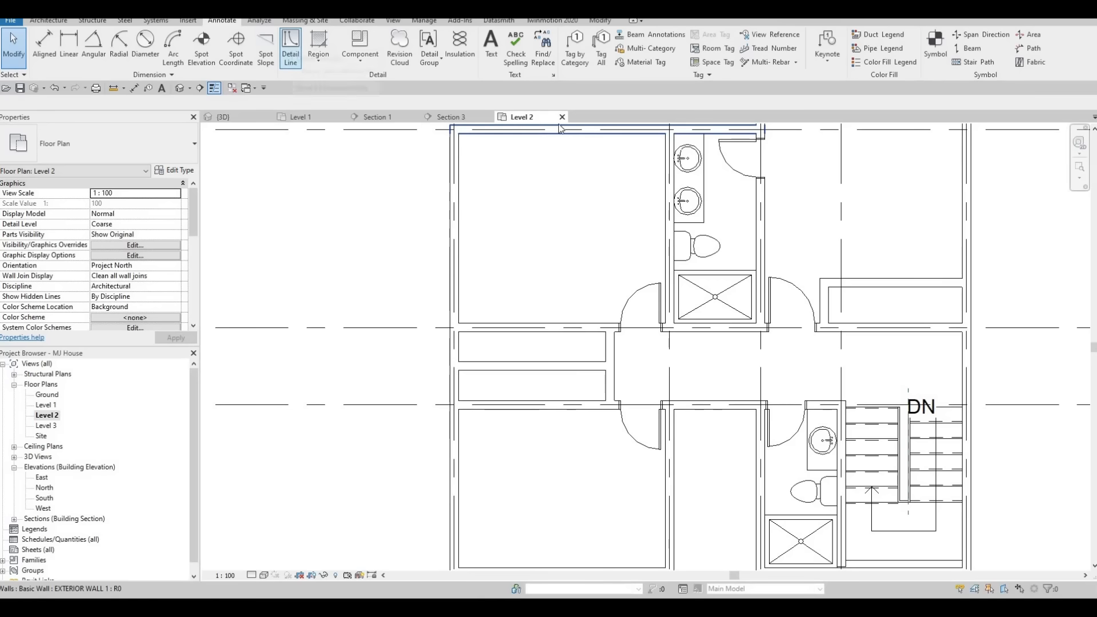
click(566, 53)
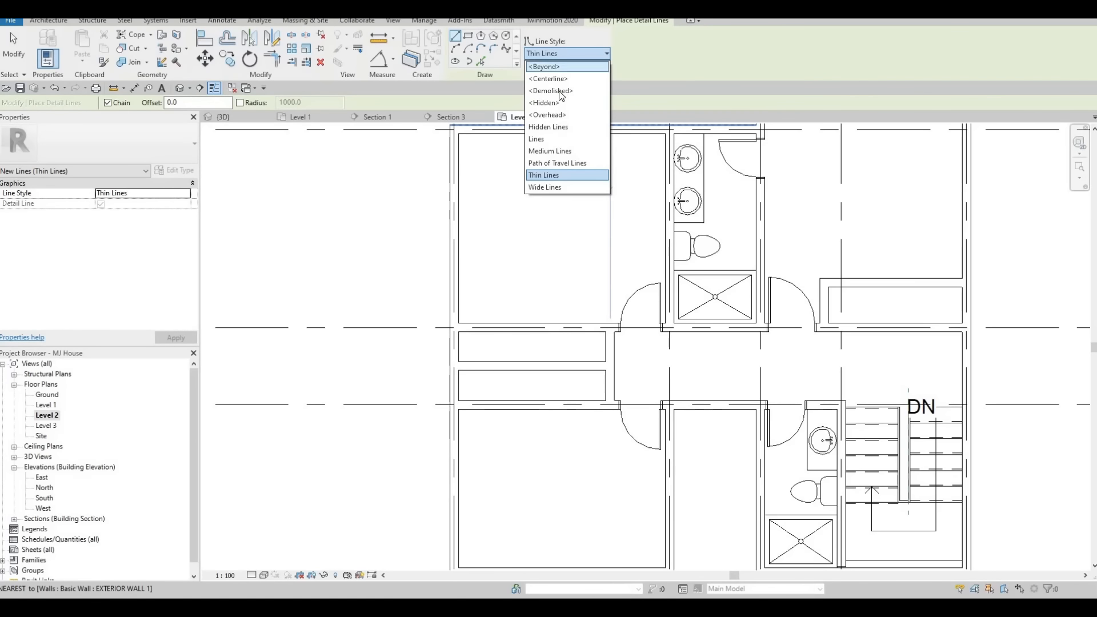
click(565, 89)
scroll(788, 302, up, 2)
scroll(773, 303, up, 2)
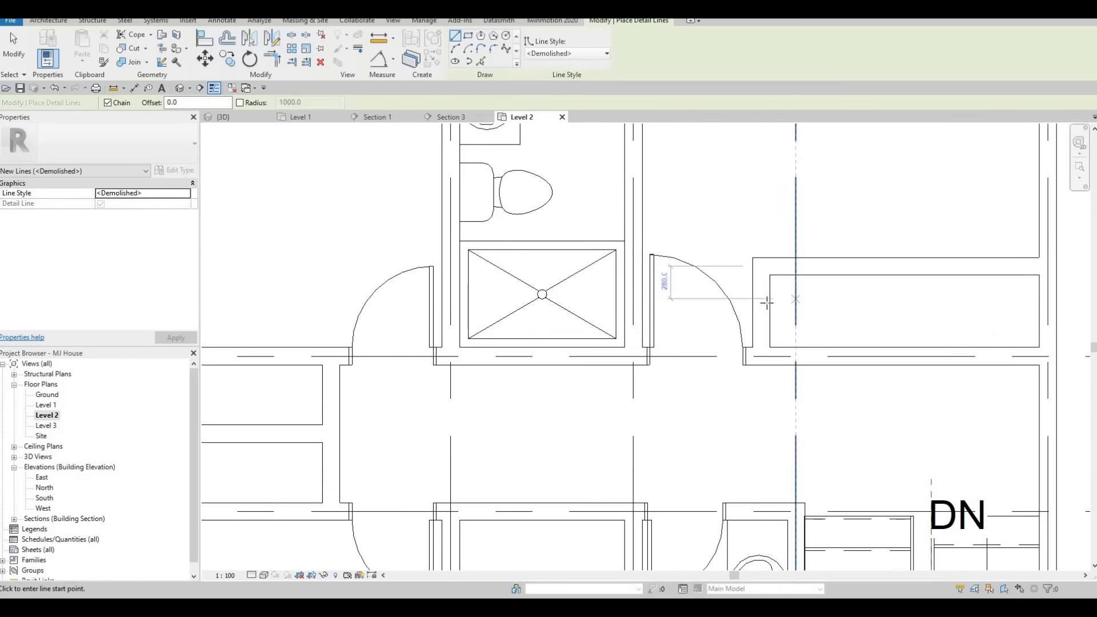
click(769, 302)
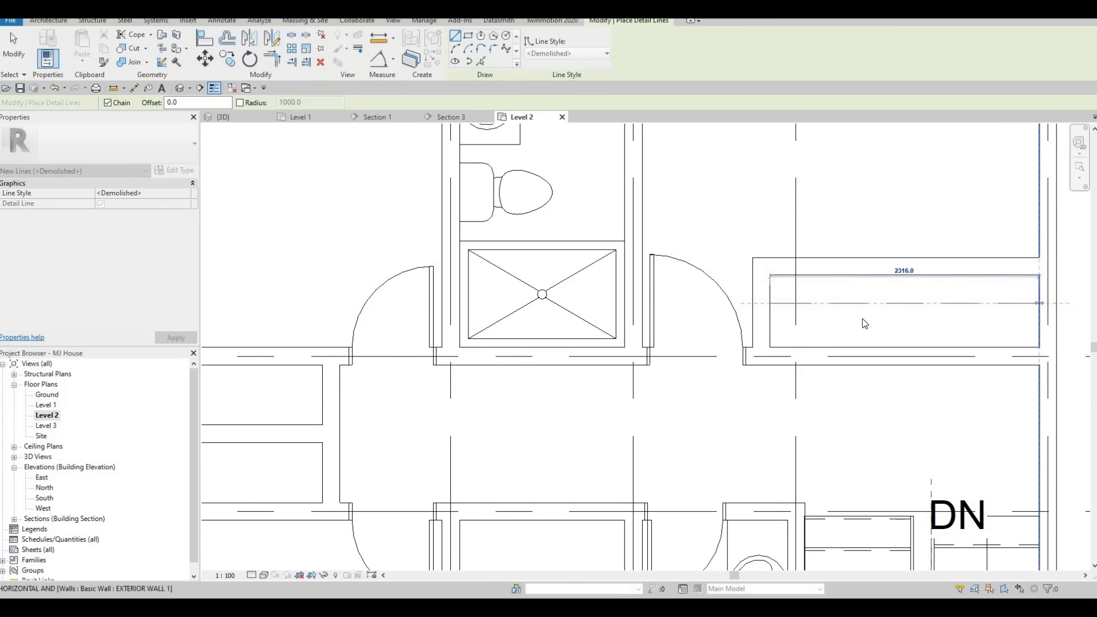
key(Escape)
click(770, 311)
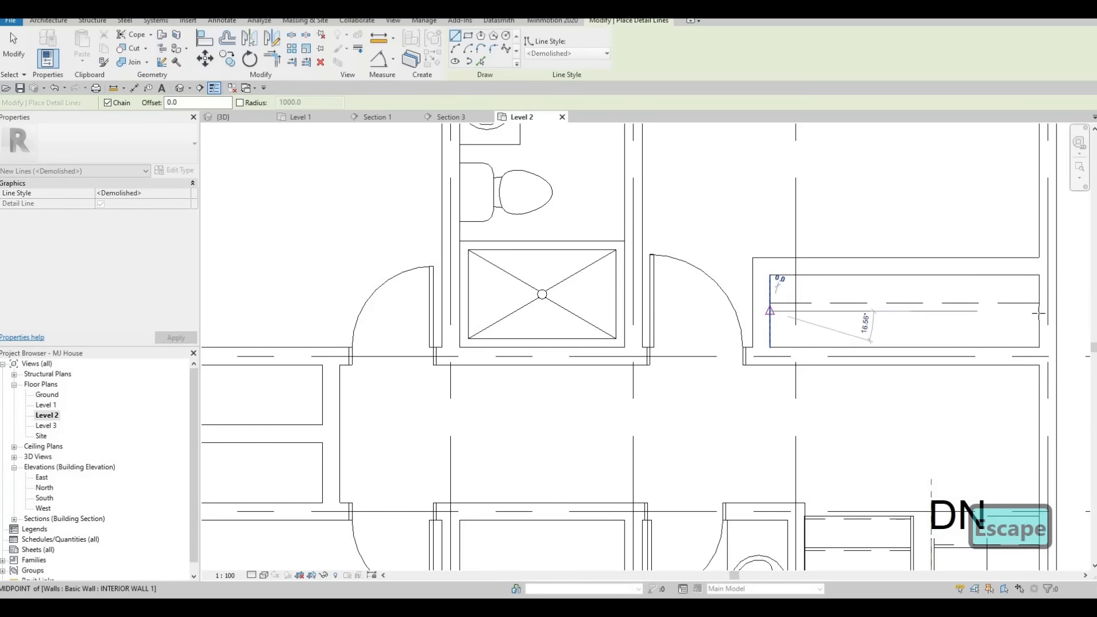
click(1038, 311)
key(Escape)
Draw a <Demolished> detail line lengthwise through the upper closet on the left.
scroll(634, 316, down, 2)
middle_drag(212, 366, 553, 324)
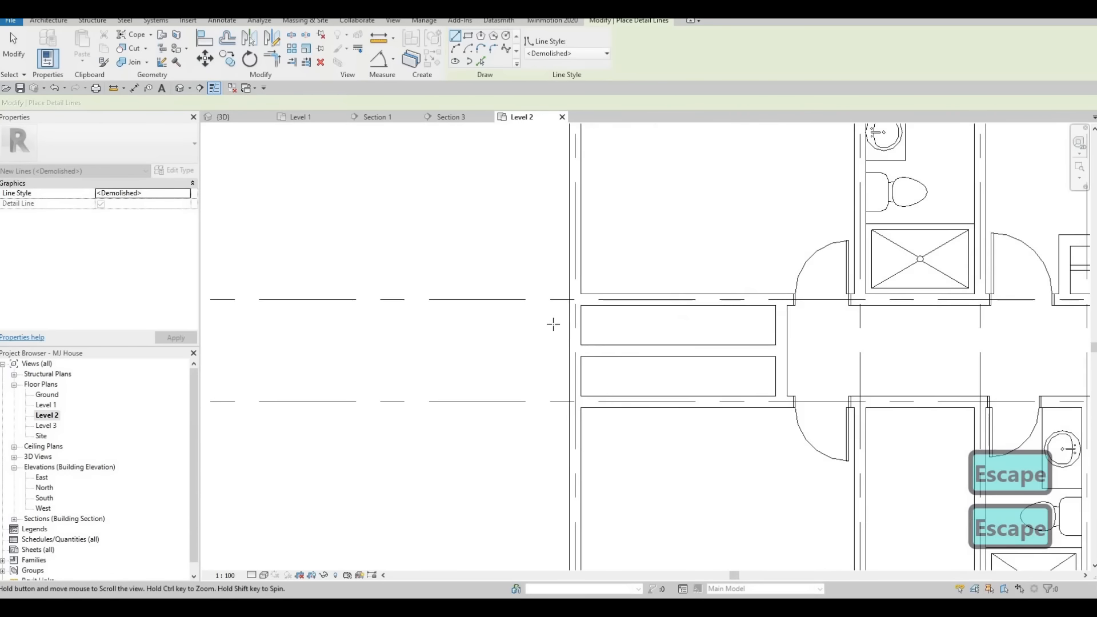
scroll(553, 323, up, 1)
click(549, 325)
click(807, 326)
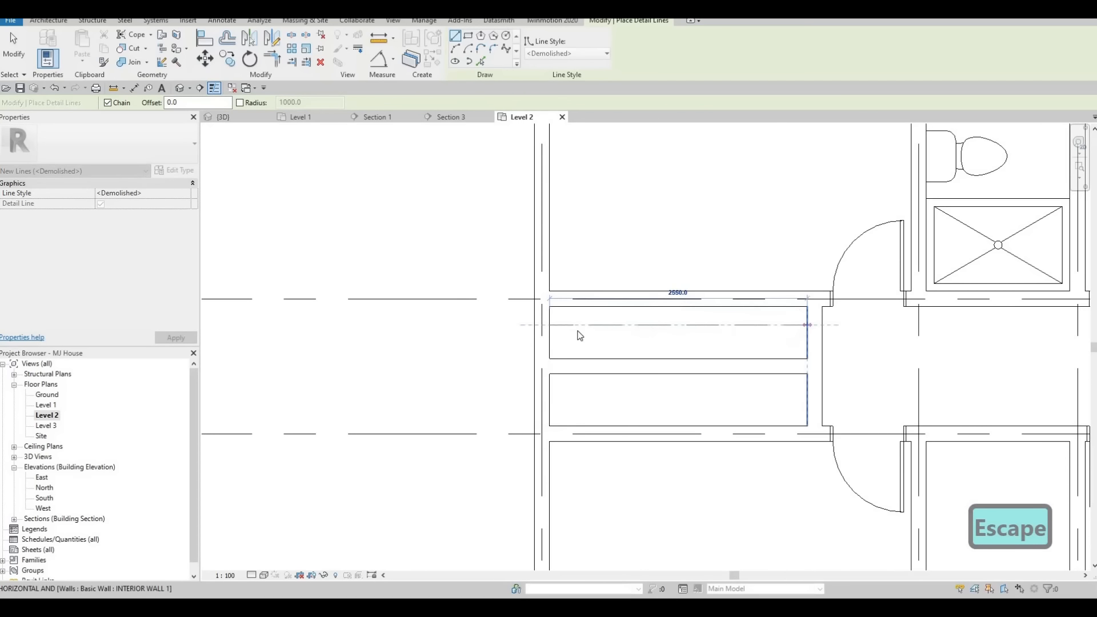
key(Escape)
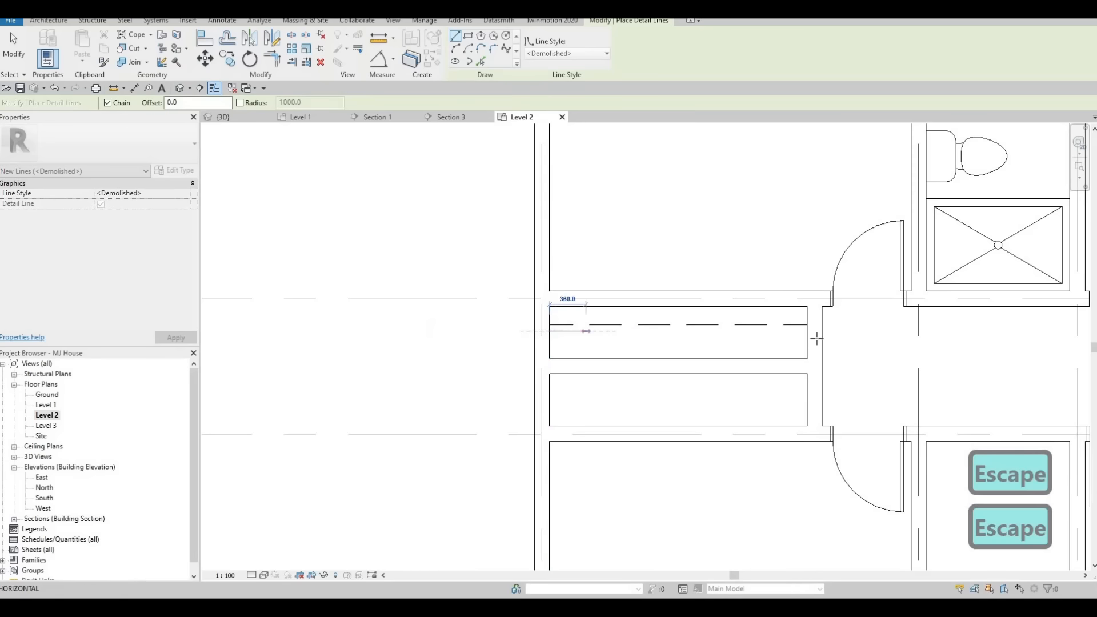
key(Escape)
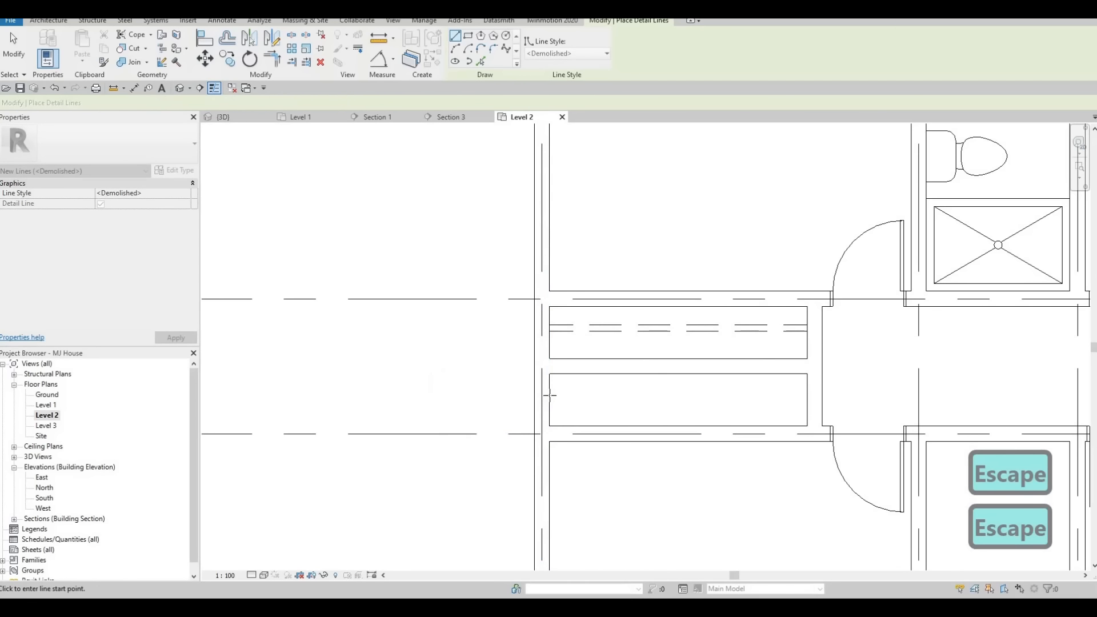
Draw <Demolished> detail lines lengthwise through the lower closet on the left.
click(549, 394)
click(807, 394)
key(Escape)
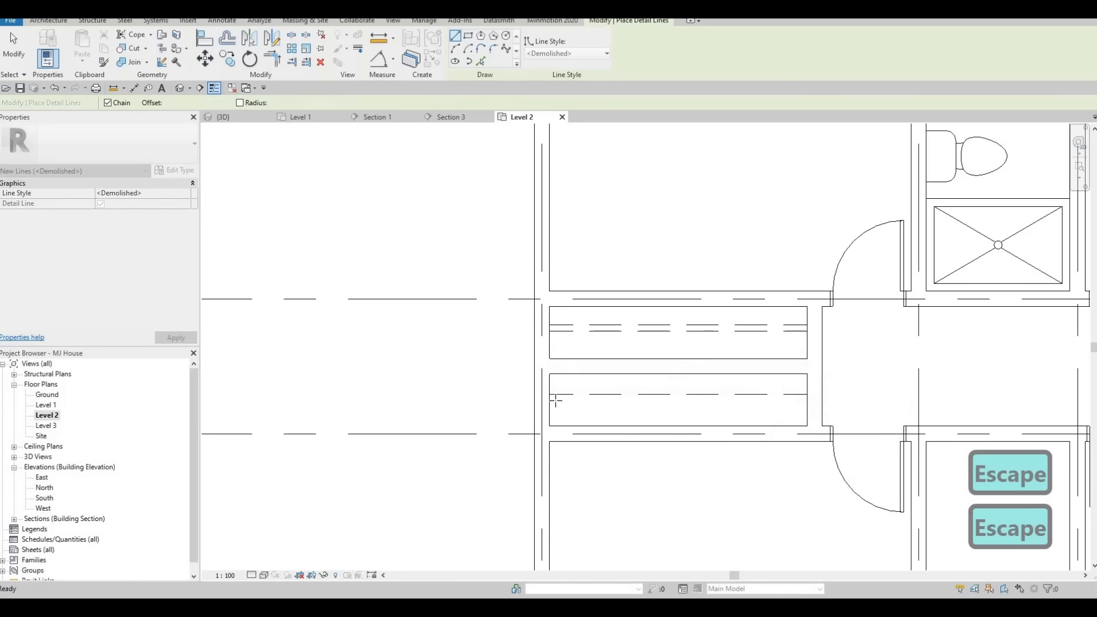
click(550, 399)
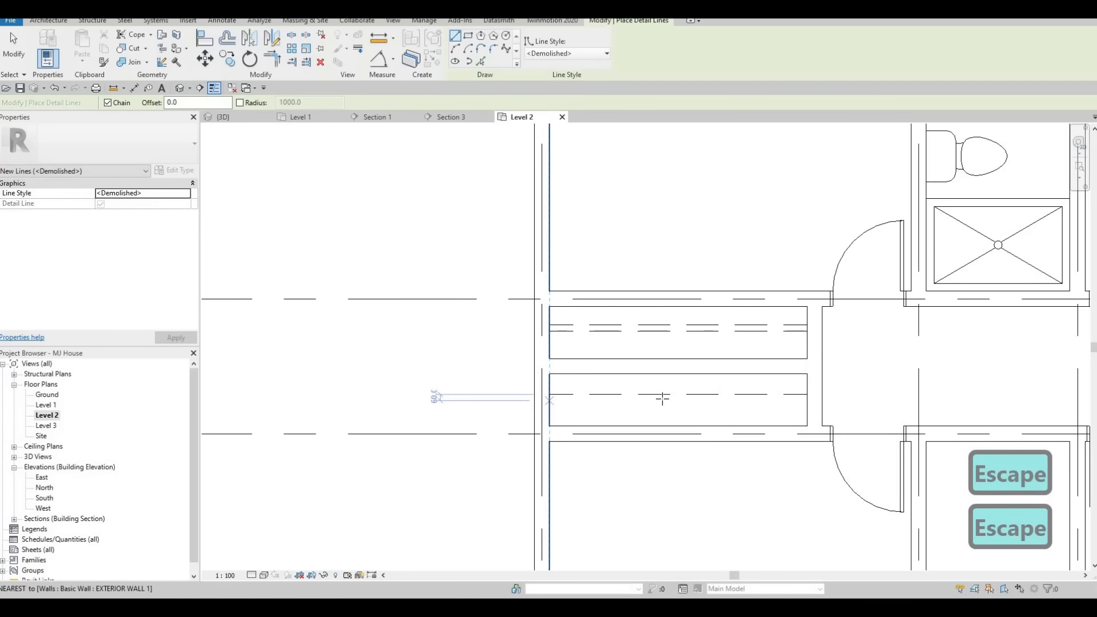
click(807, 401)
key(Escape)
Finish the closet detail lines and leave the Detail Line tool.
scroll(699, 330, down, 2)
mouse_move(698, 330)
middle_down()
mouse_move(644, 331)
mouse_move(644, 316)
mouse_move(663, 370)
mouse_move(639, 358)
mouse_move(648, 353)
middle_up()
scroll(644, 330, down, 2)
scroll(644, 352, down, 1)
key(Escape)
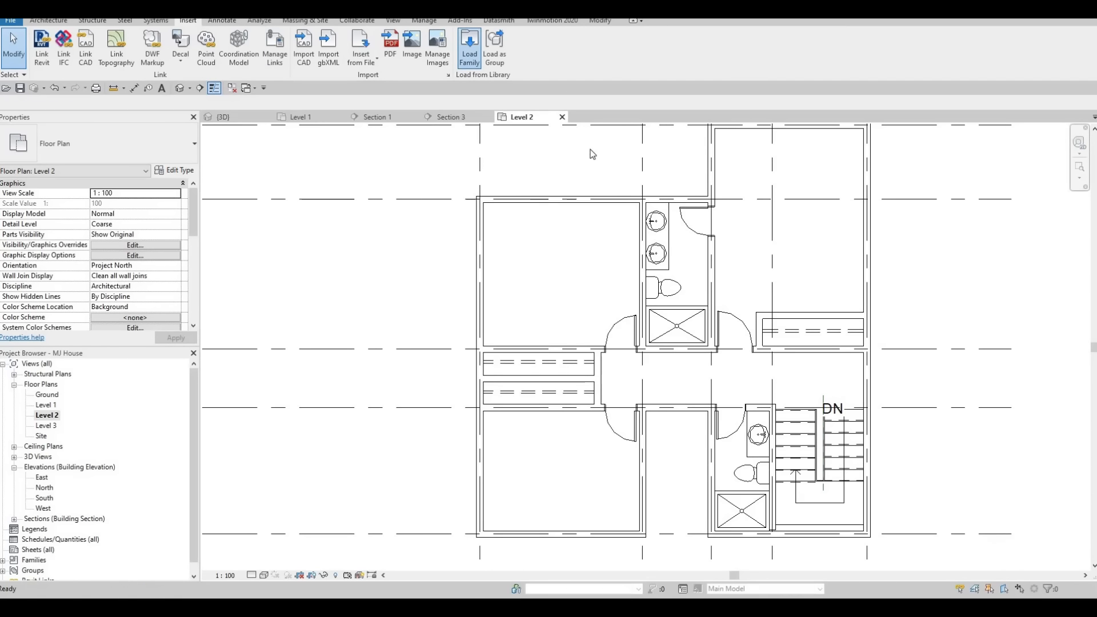
Load the M_Door-Interior-Double-Sliding-2_Panel-Wood family from the Doors > Residential library folder.
click(726, 97)
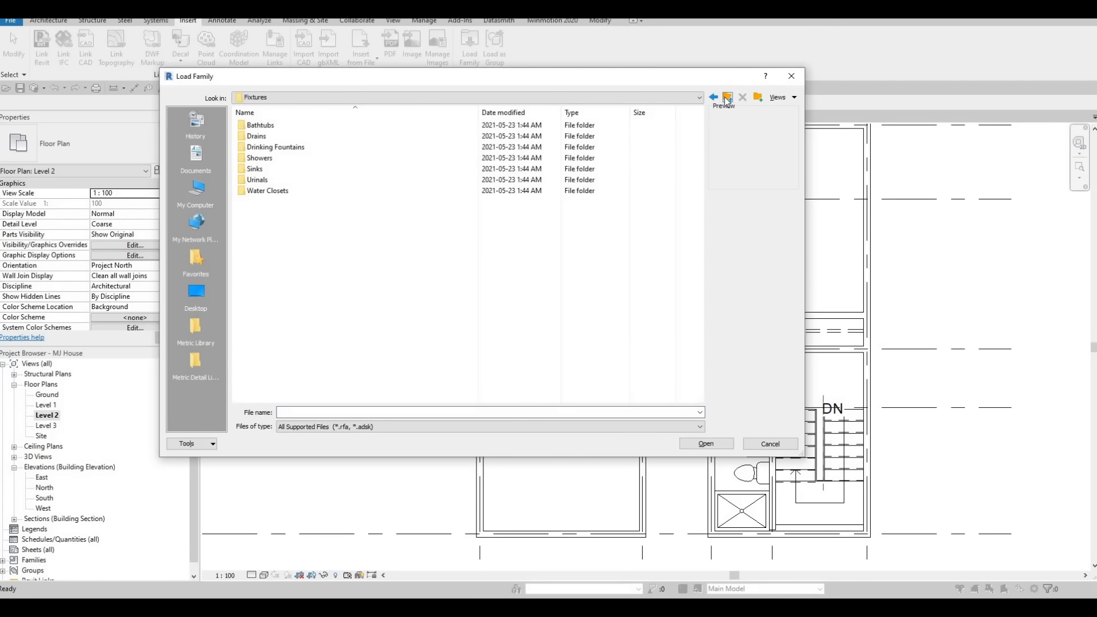
click(726, 98)
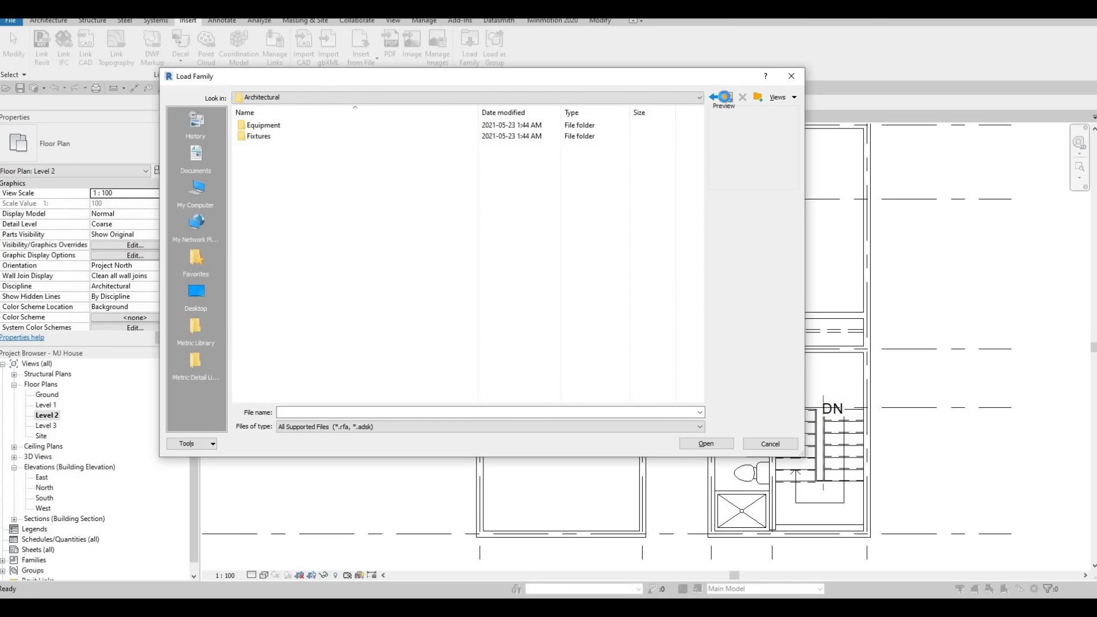
click(727, 98)
double_click(263, 223)
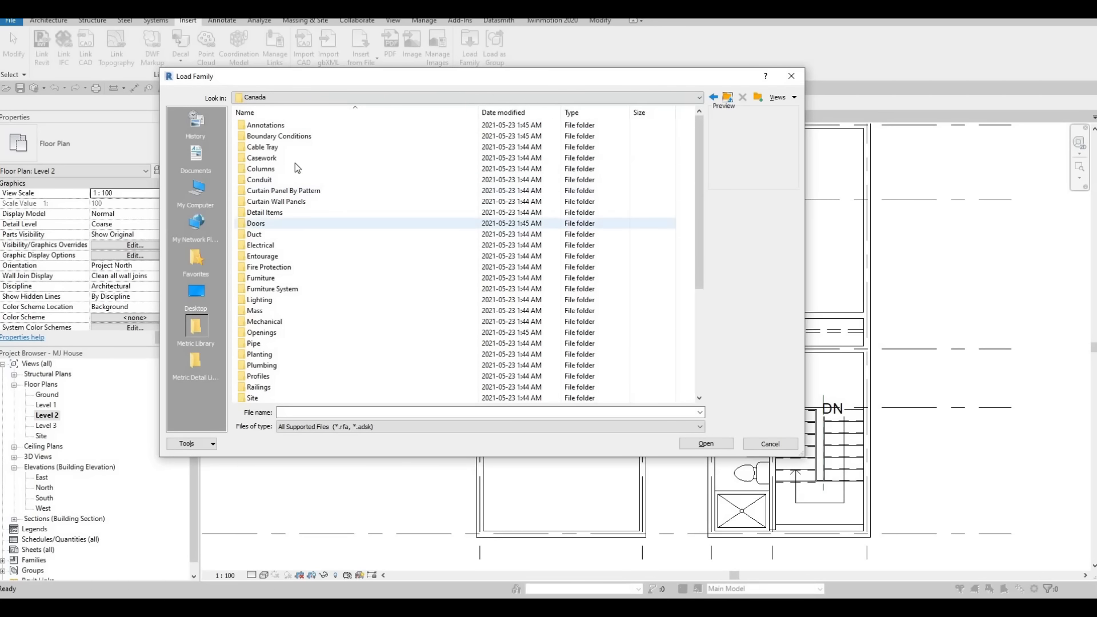
double_click(280, 147)
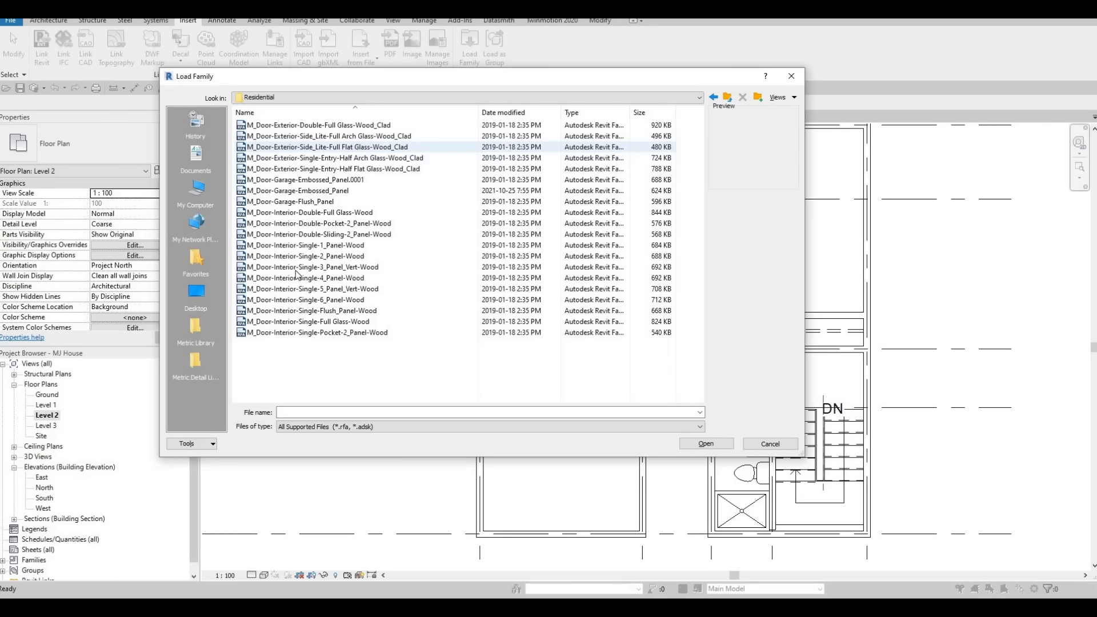
click(294, 278)
click(288, 288)
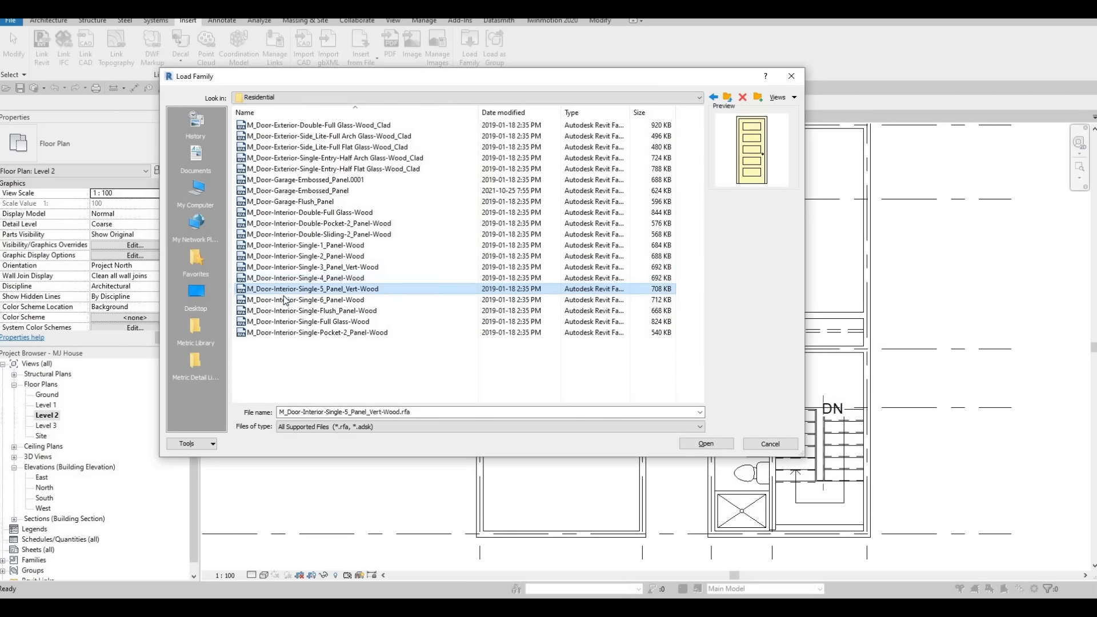
key(Up)
key(Up)
key(Up)
key(Up)
key(Up)
key(Up)
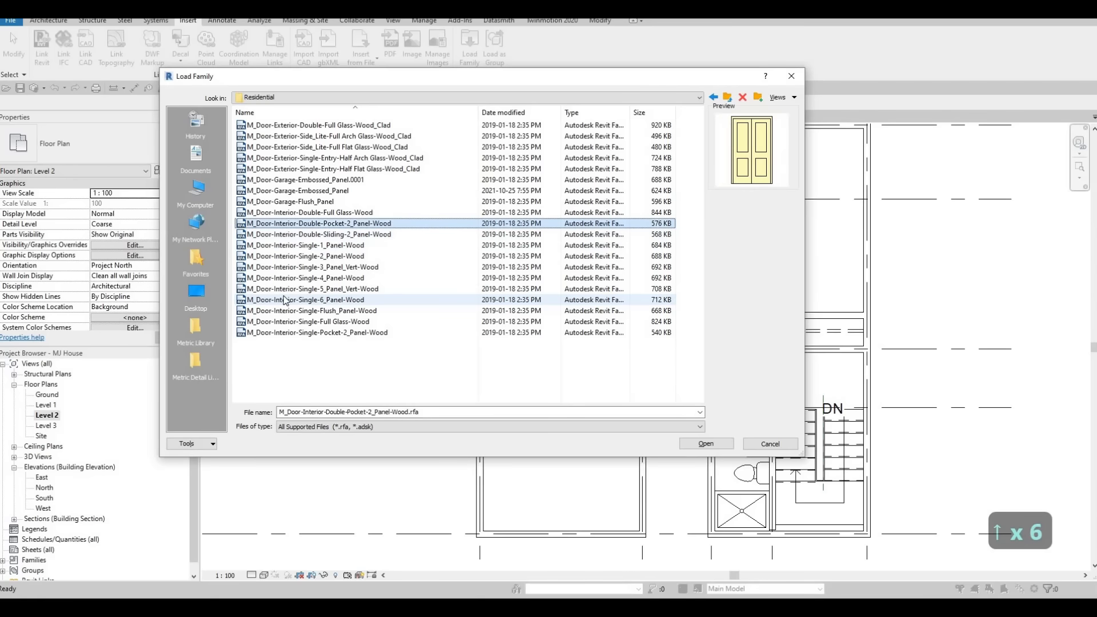
key(Down)
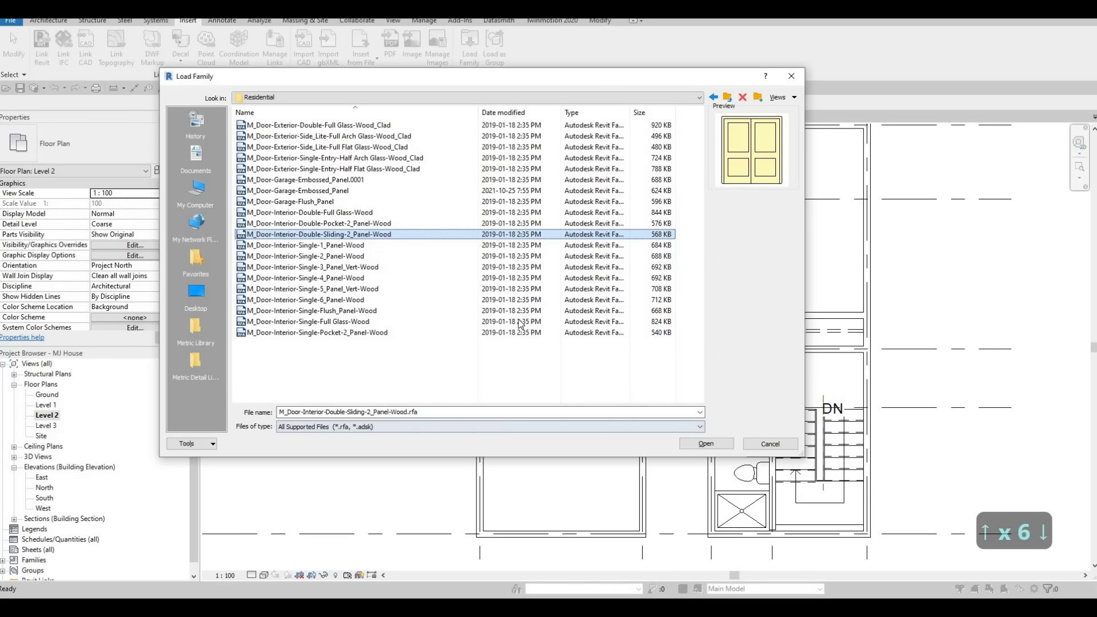
click(717, 444)
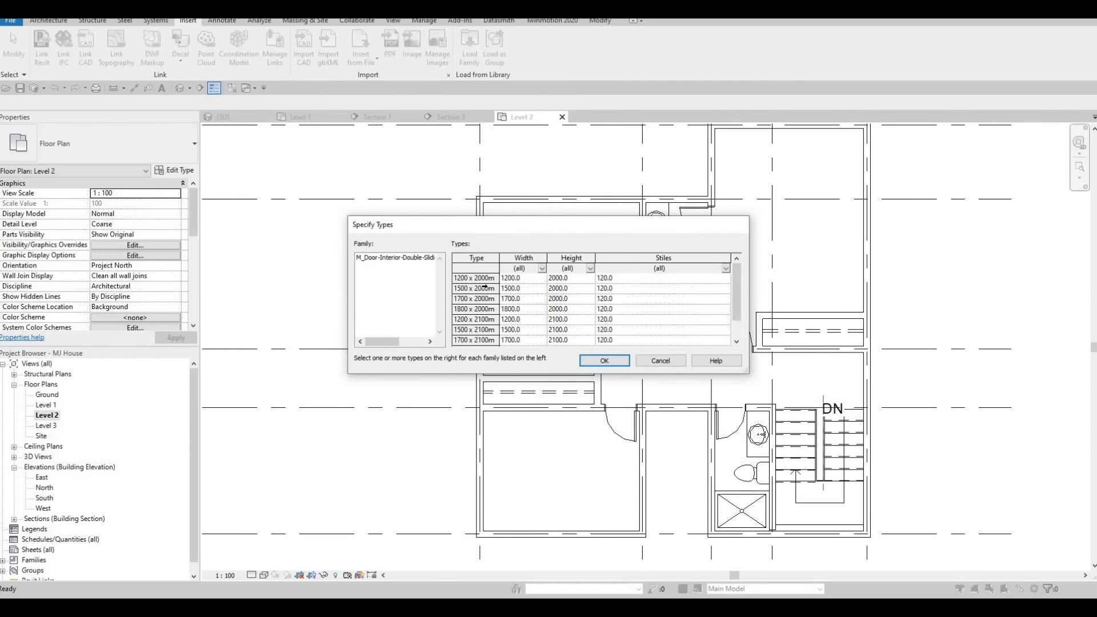
Select all size types of the double sliding door family to load.
click(486, 288)
key(ctrl+a)
key(Up)
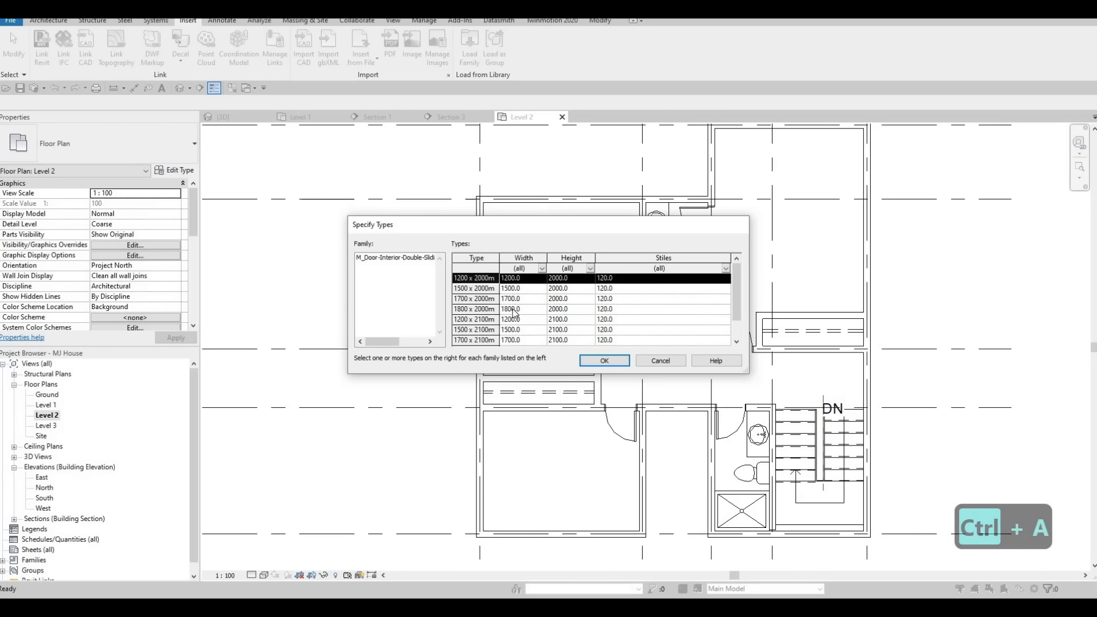
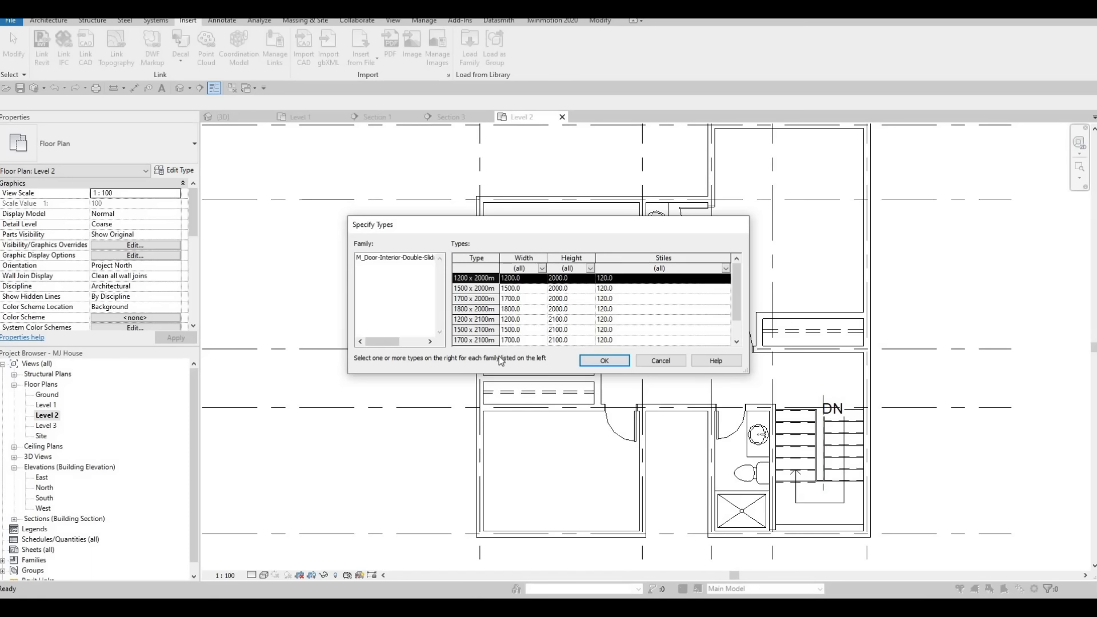
Load all size types of the double sliding door family into the project.
scroll(521, 311, down, 1)
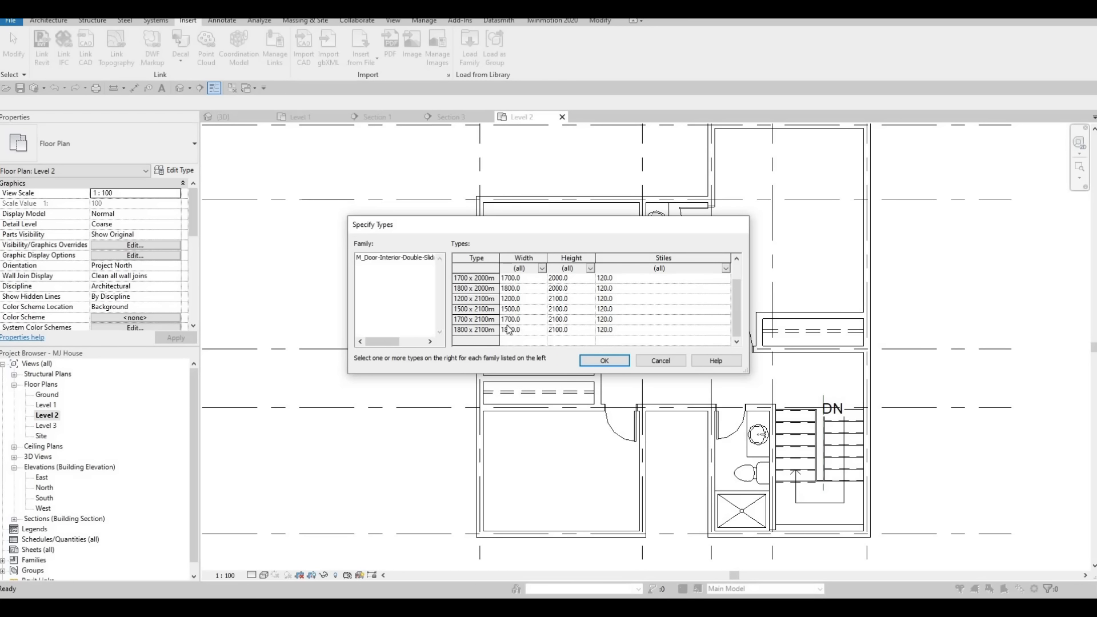
shift+click(498, 334)
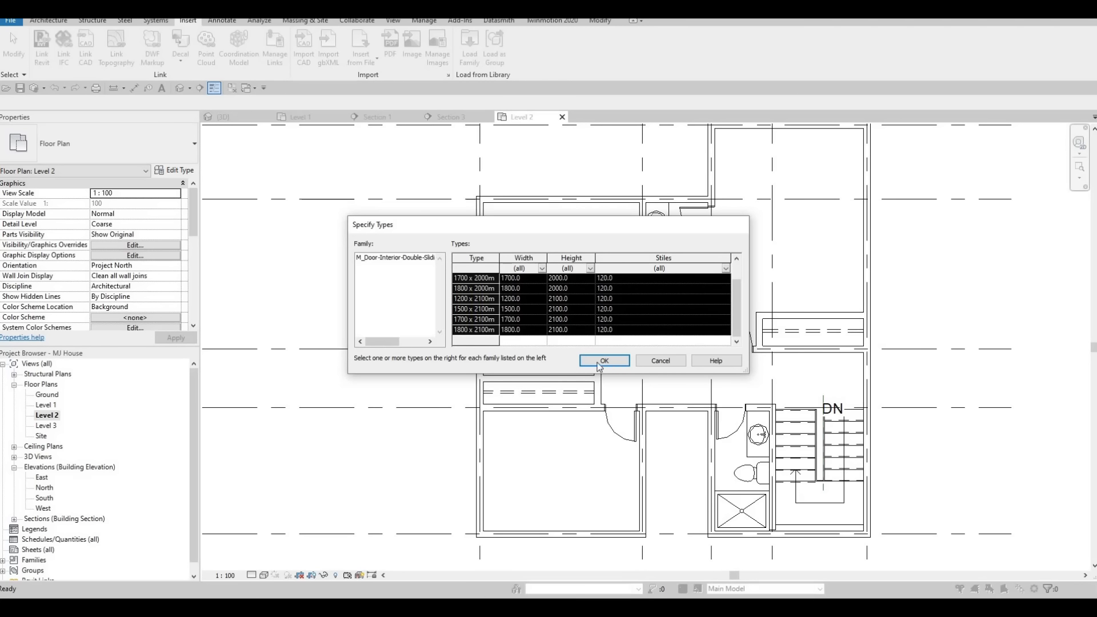
click(600, 361)
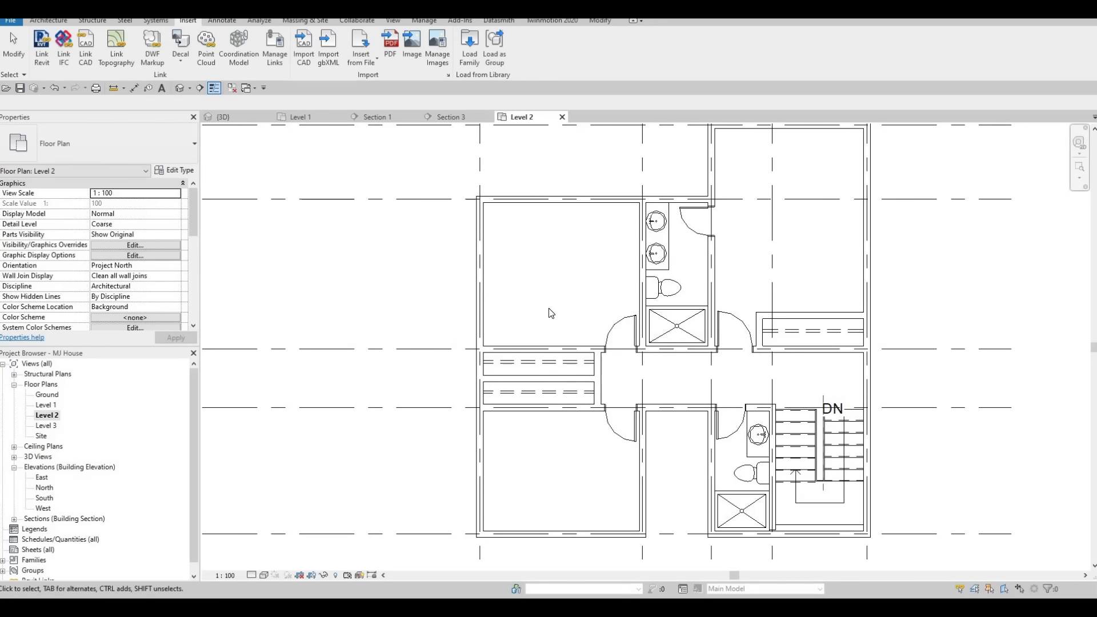
key(m)
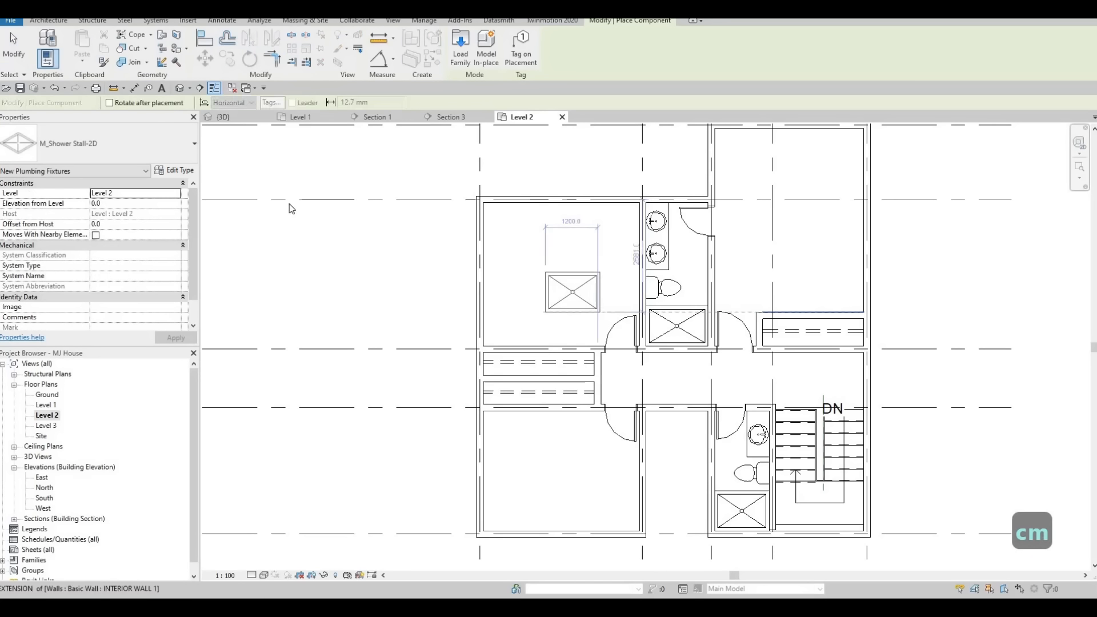
key(Escape)
key(Escape)
key(Escape)
Place a 1700 x 2000mm double sliding door in the wall of the lower closet and leave the Door tool.
click(53, 21)
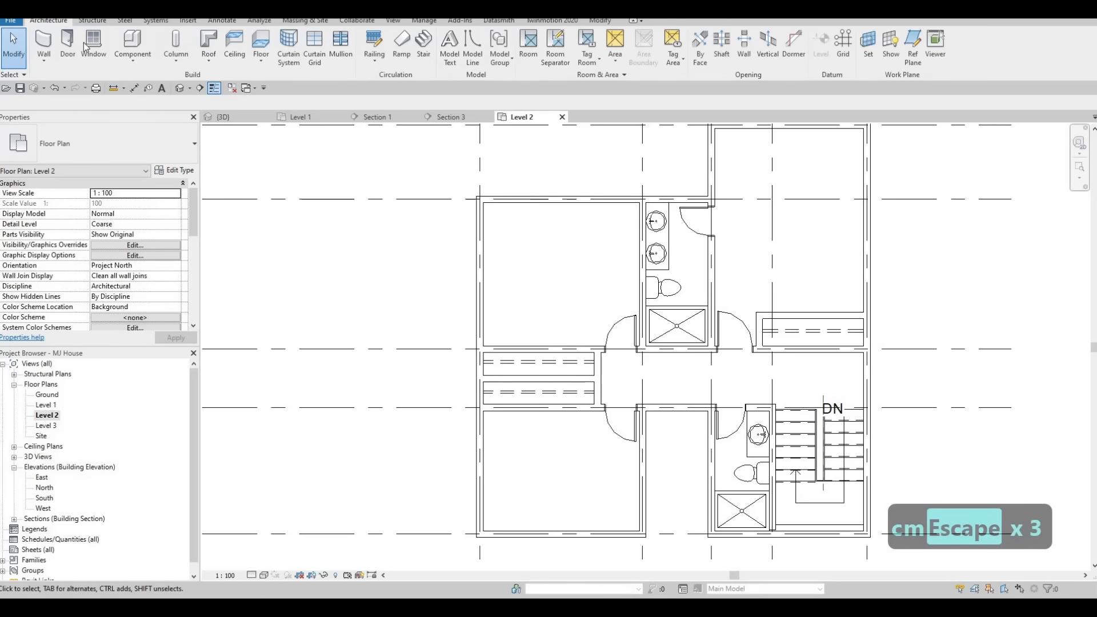
click(66, 45)
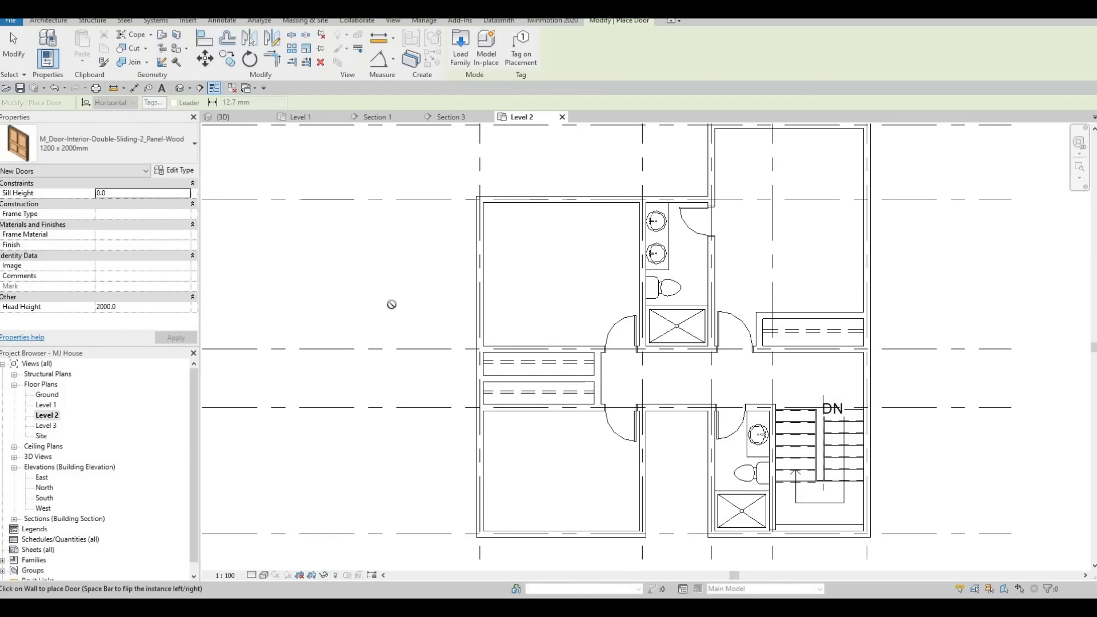
scroll(551, 344, up, 1)
click(117, 154)
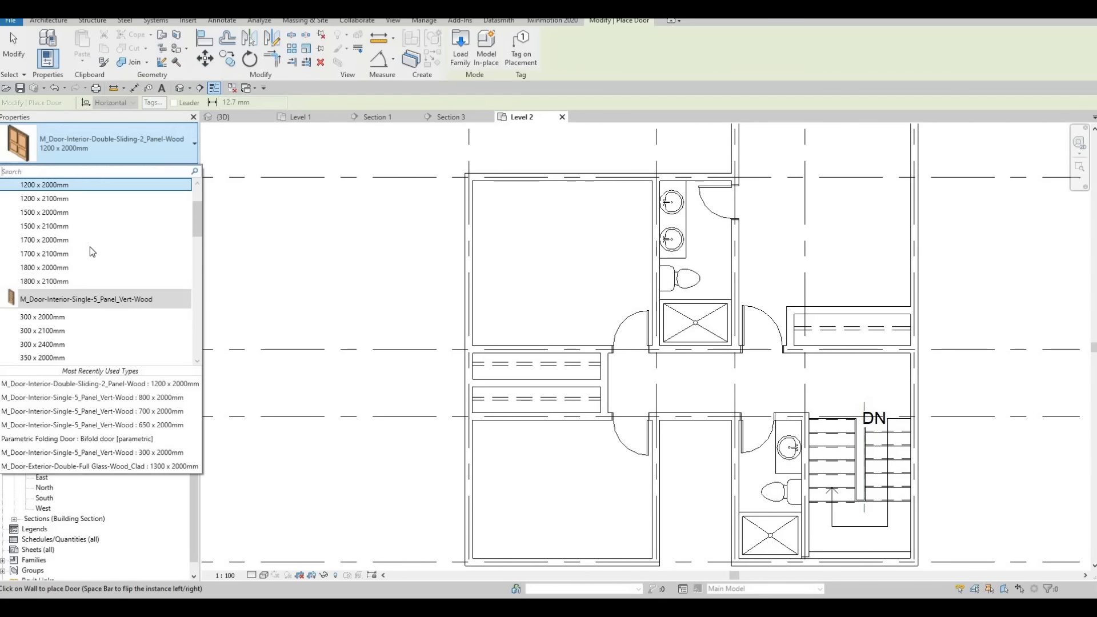
scroll(78, 263, up, 1)
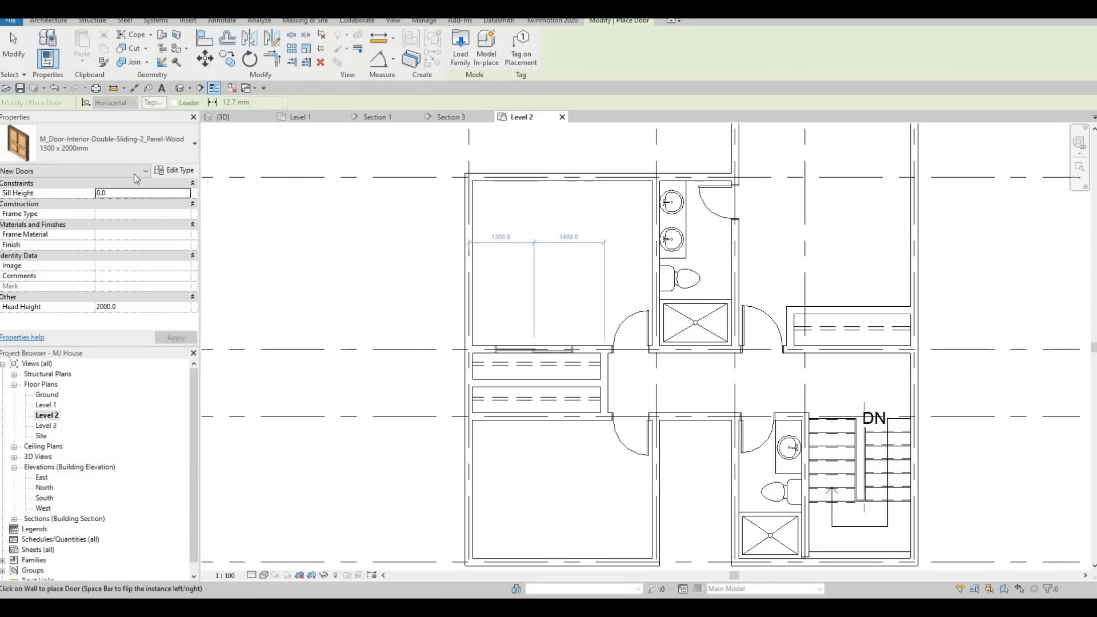
click(135, 151)
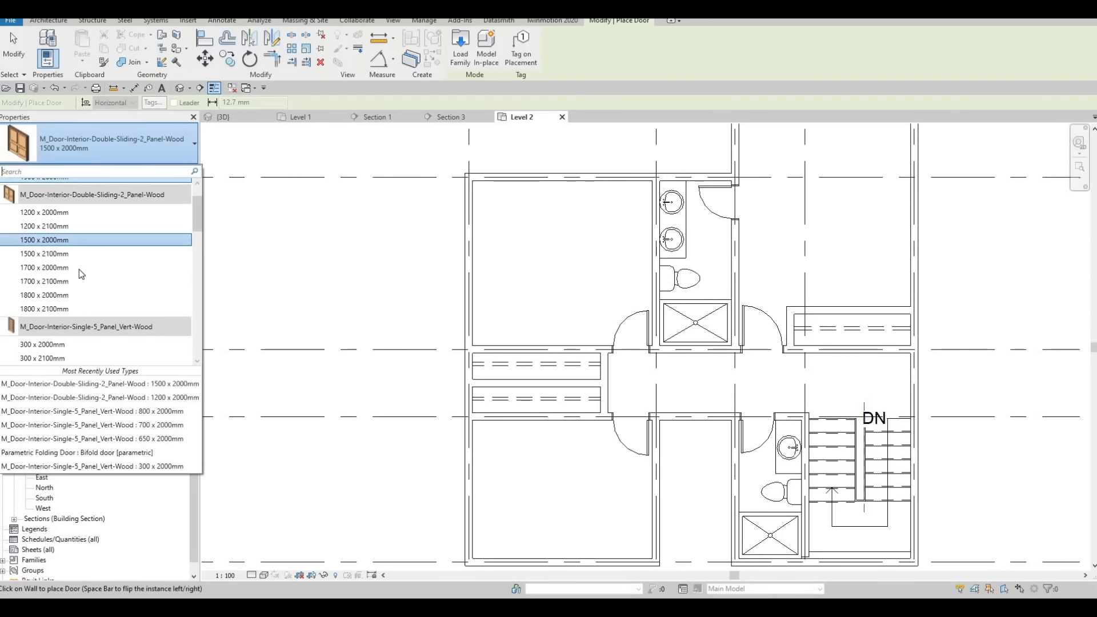
click(79, 268)
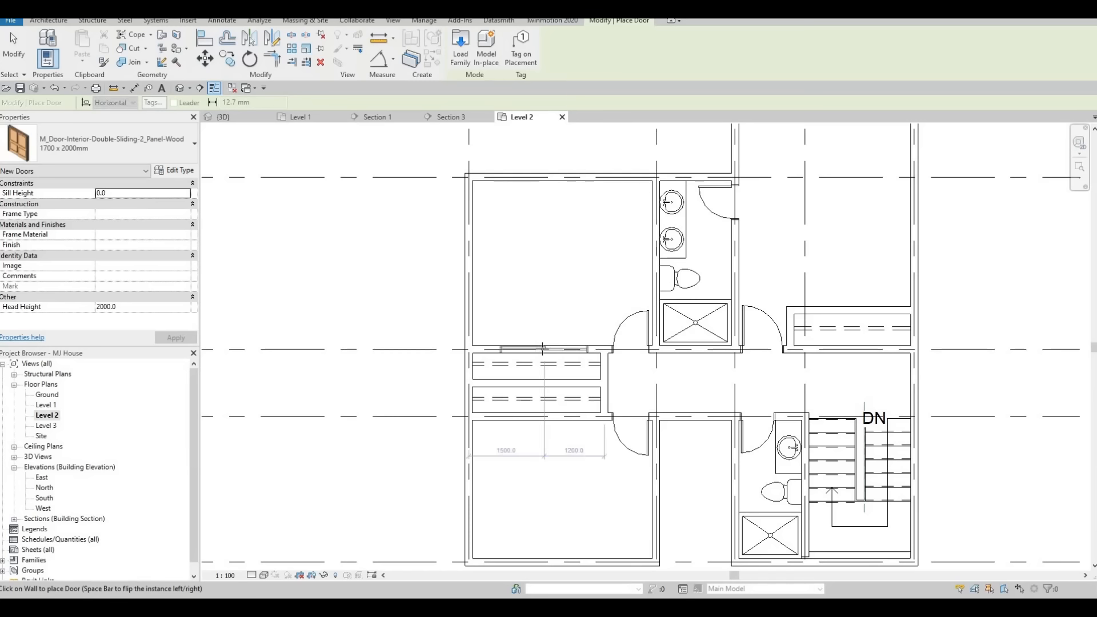
click(533, 419)
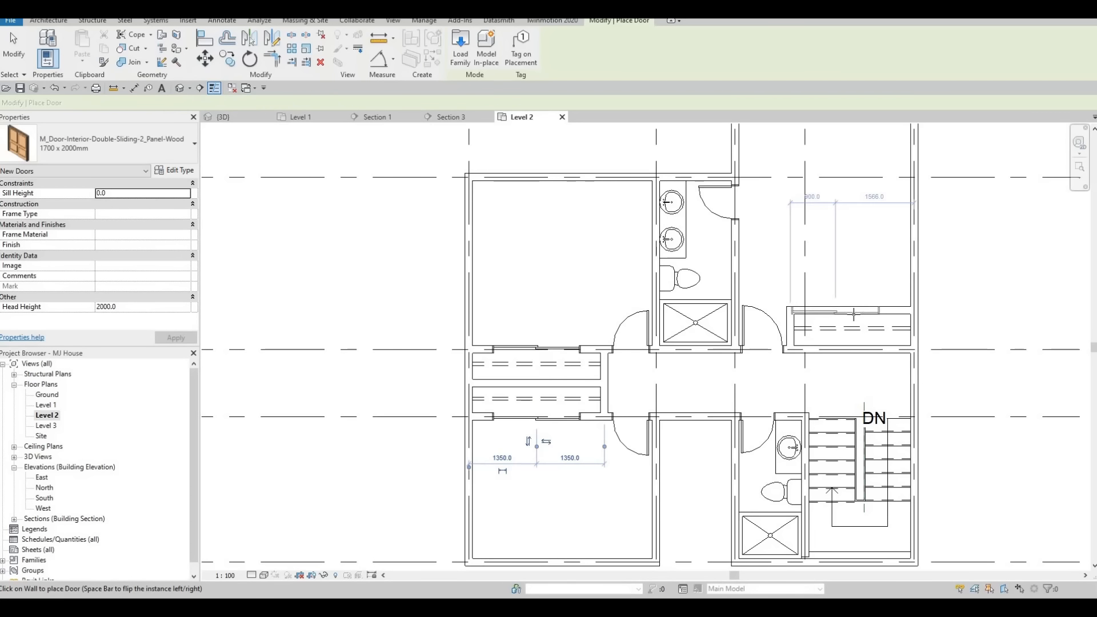
key(Escape)
key(Escape)
scroll(705, 387, down, 3)
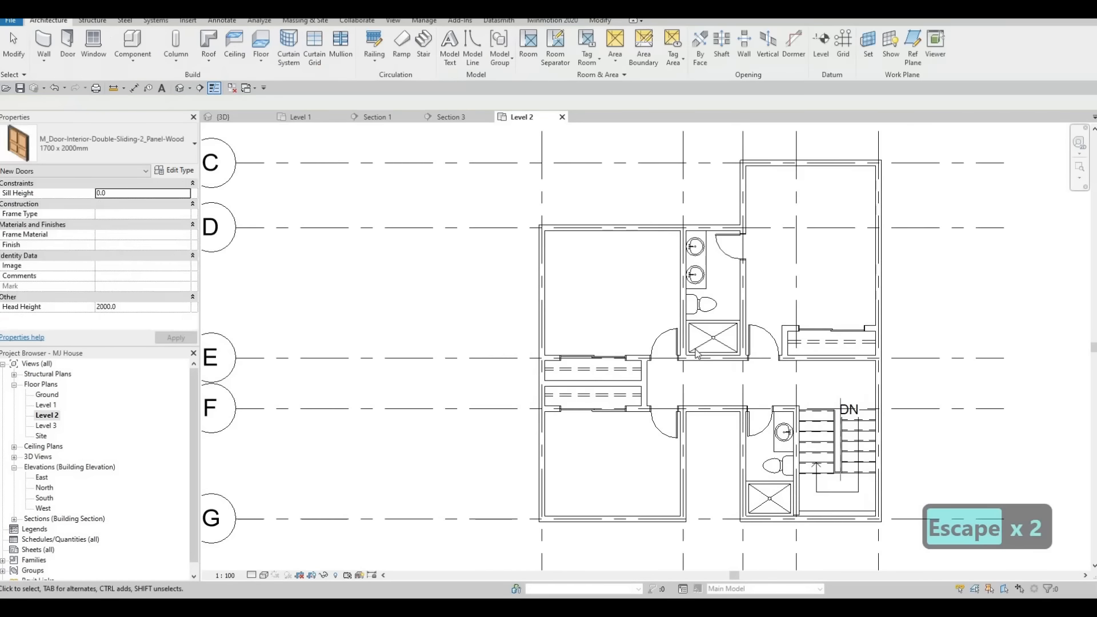
middle_drag(626, 354, 581, 392)
key(Escape)
key(Escape)
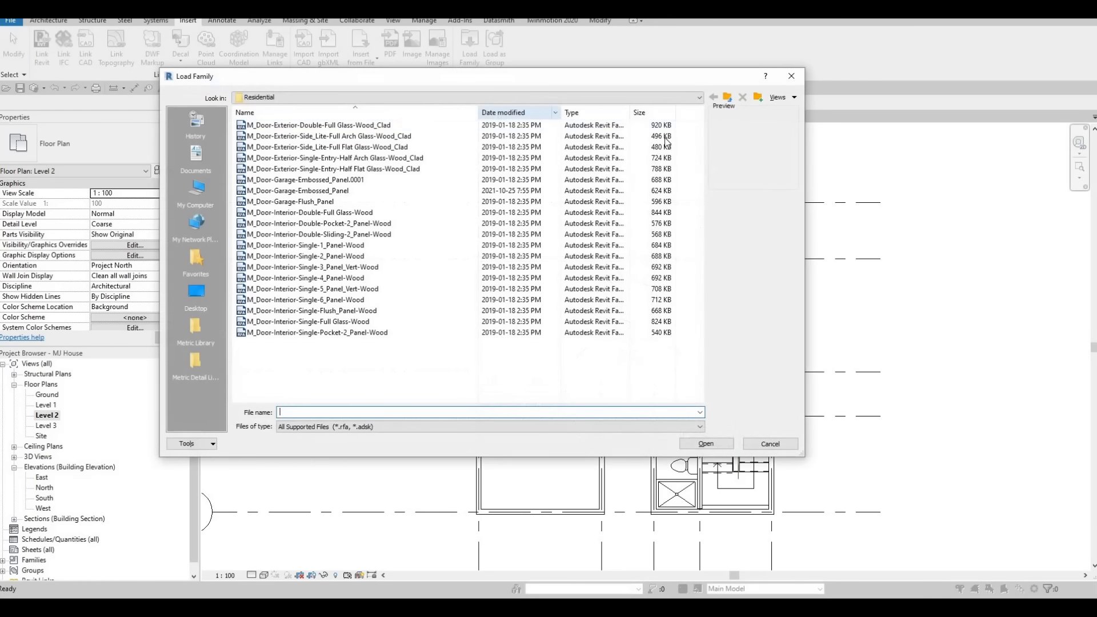
Load the M_Bed-Box family from the Furniture > Beds library folder.
click(729, 99)
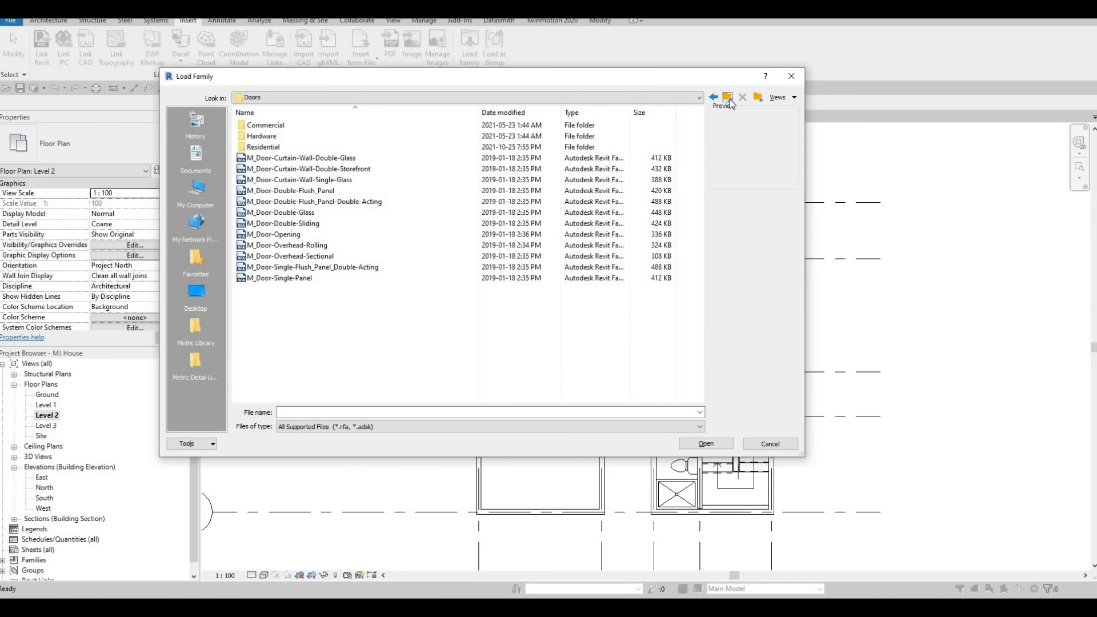
click(728, 98)
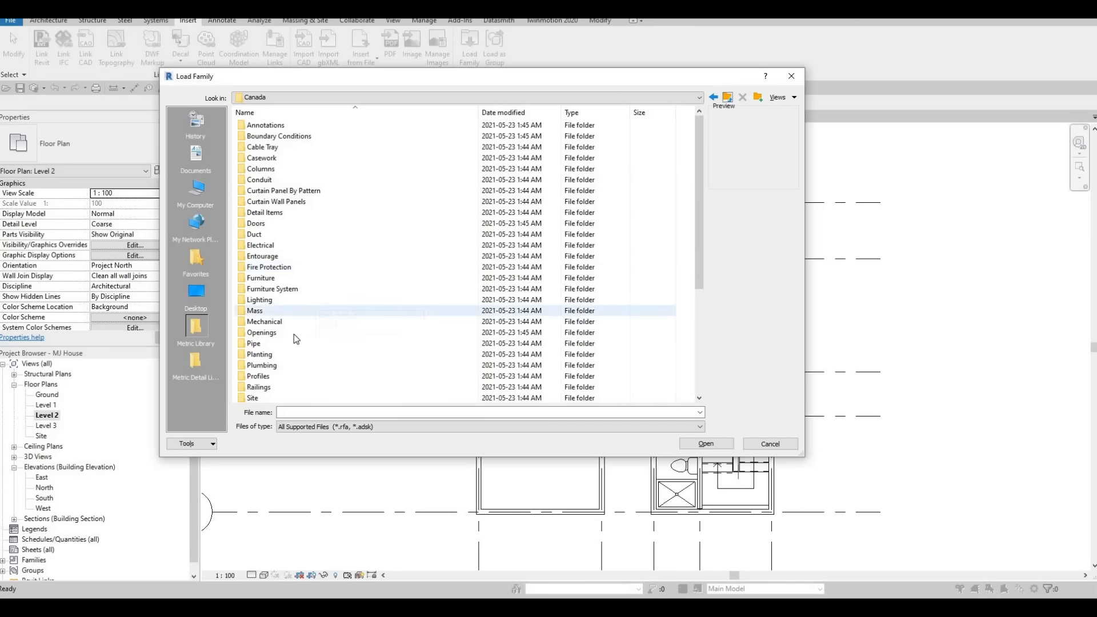
scroll(293, 335, down, 2)
scroll(293, 331, up, 2)
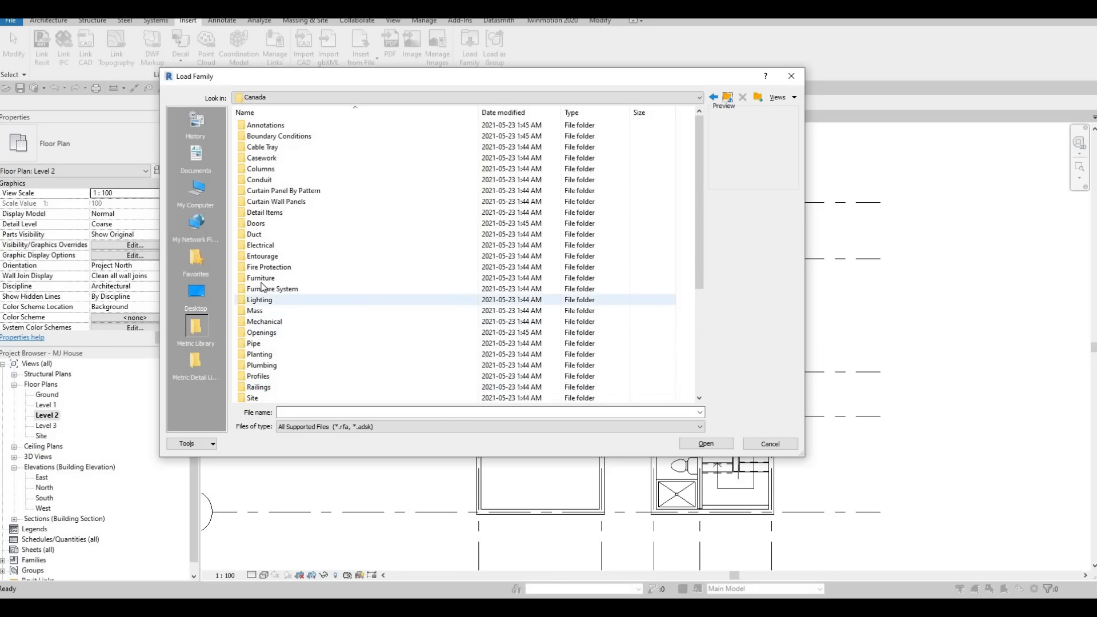
double_click(261, 278)
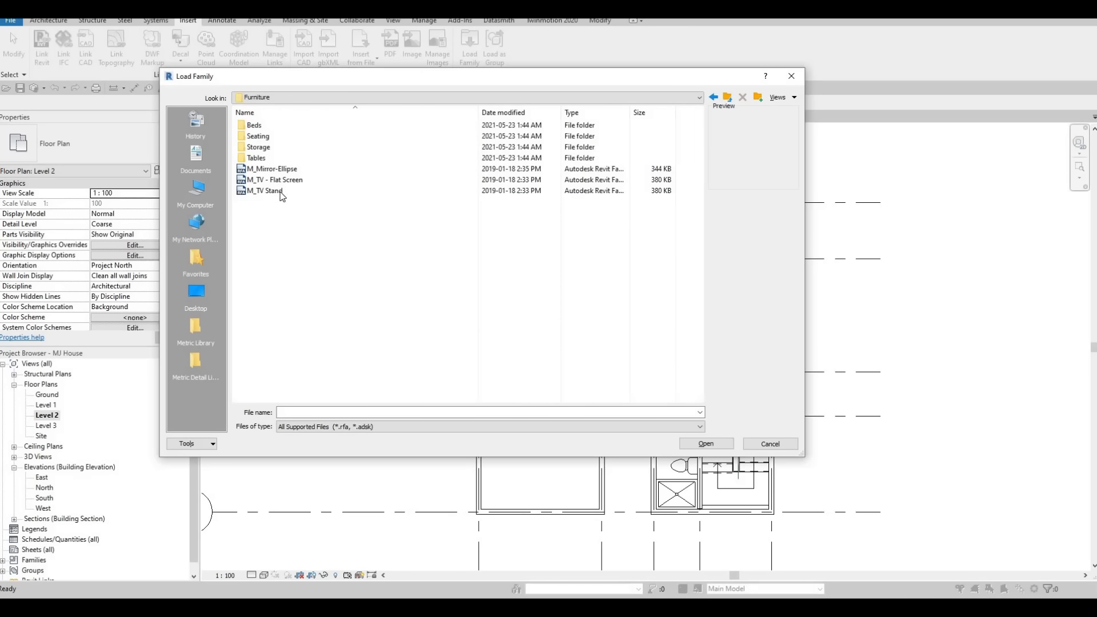
double_click(256, 126)
click(260, 125)
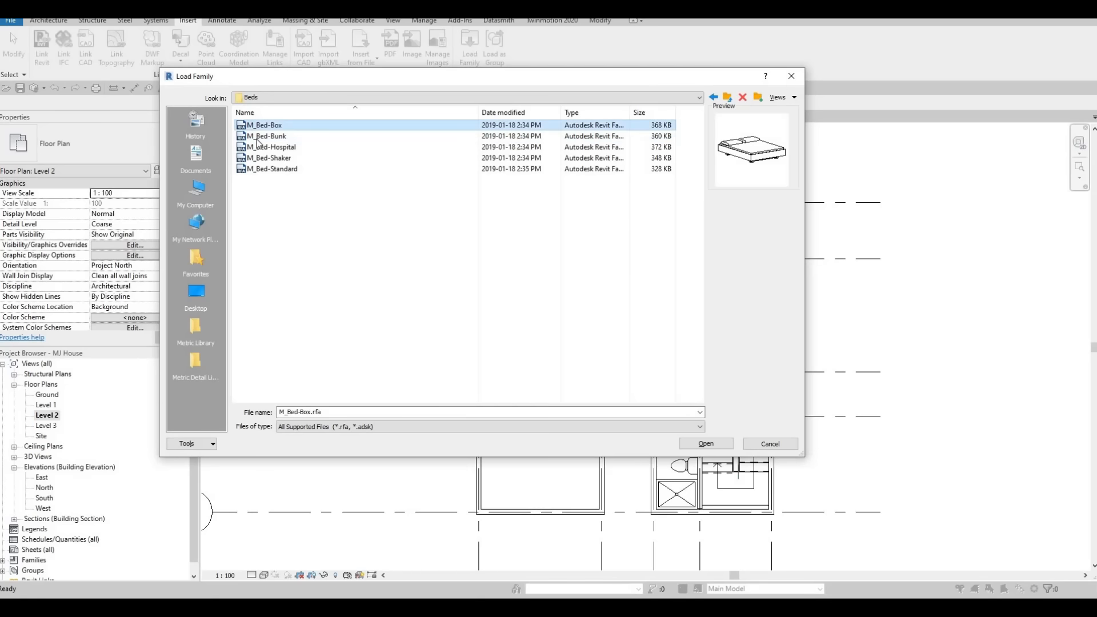
click(716, 444)
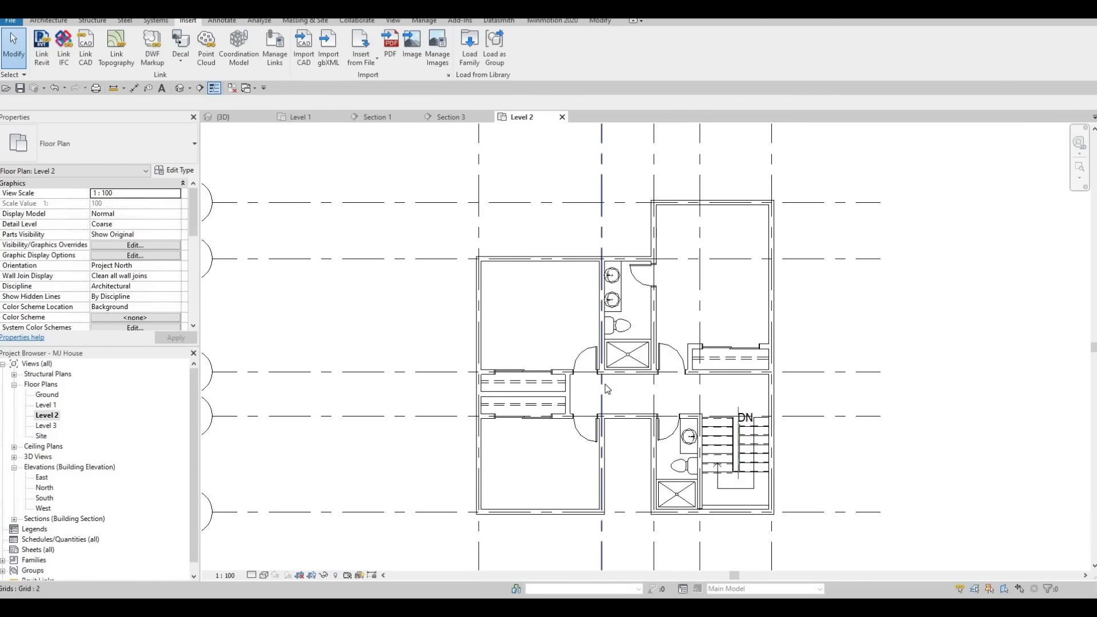
Place a rotated M_Bed-Box 1525 x 2007mm - Queen bed against the upper wall of the upper right bedroom.
key(m)
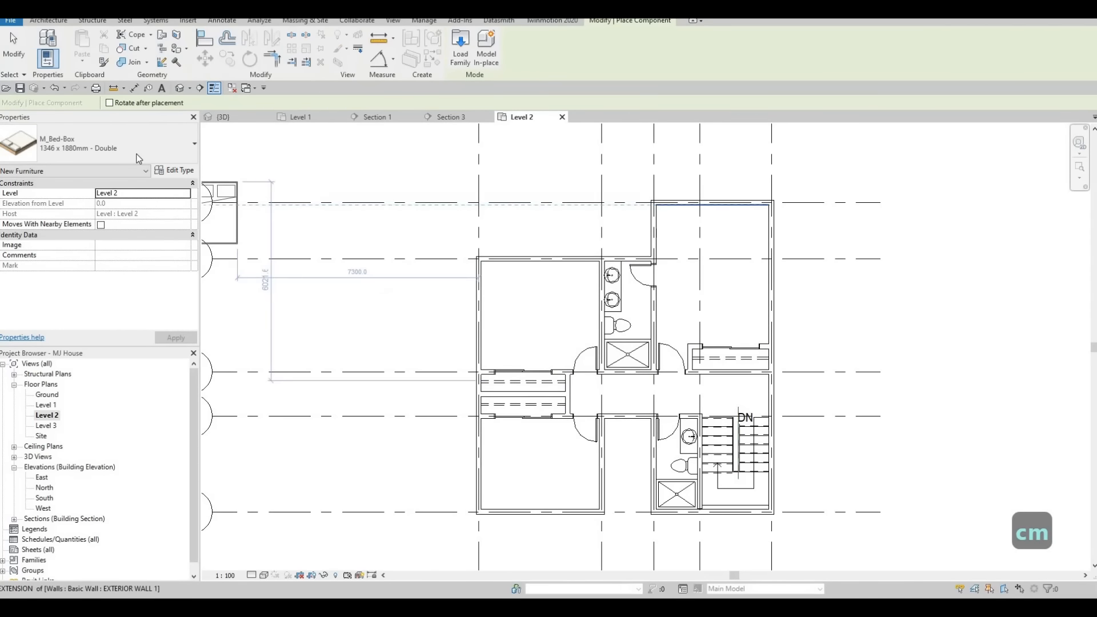
click(114, 145)
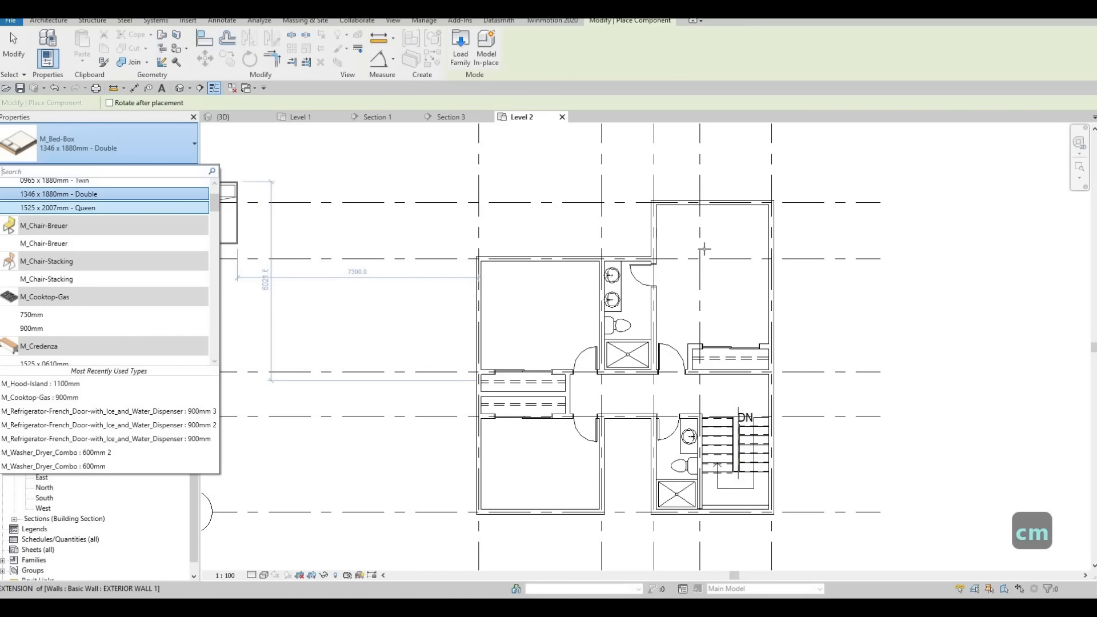
click(107, 205)
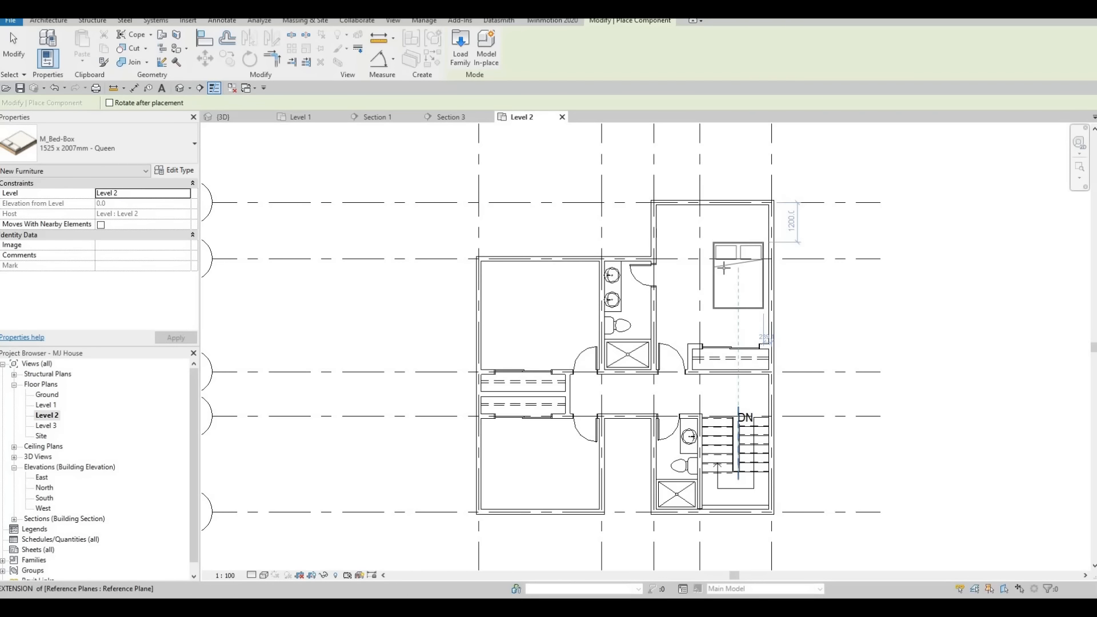
key(space)
key(space)
key(space)
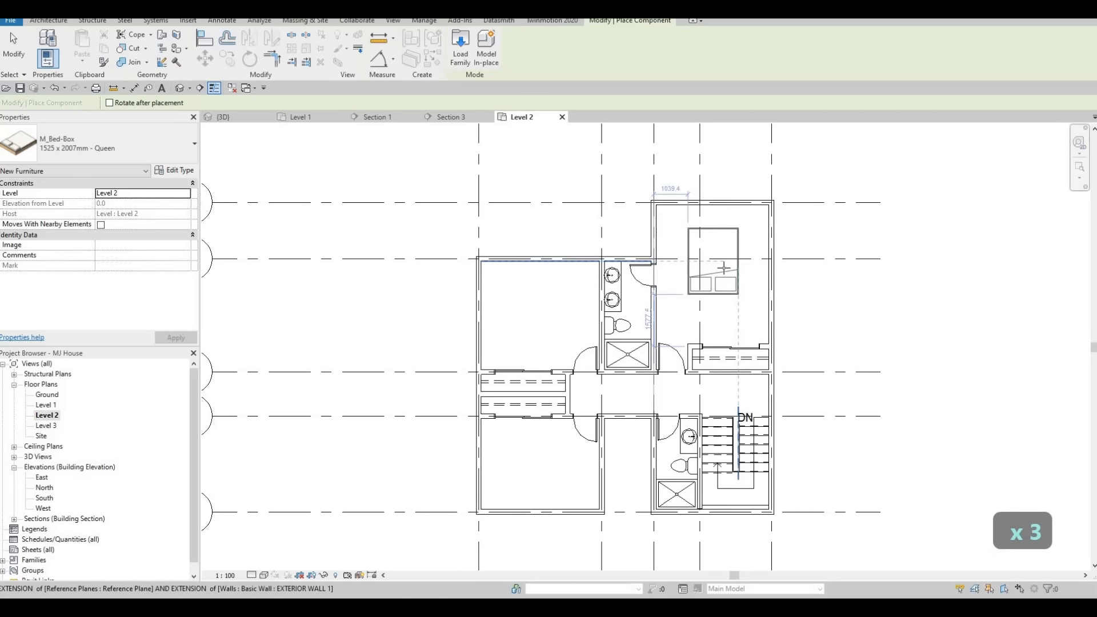
key(space)
key(space)
scroll(726, 259, up, 2)
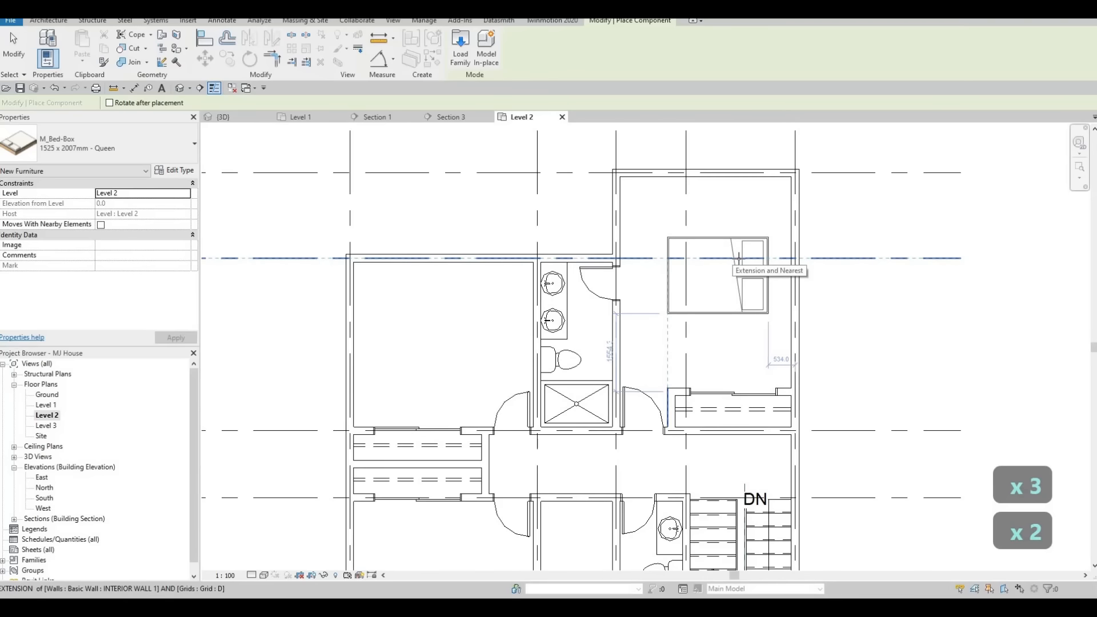
scroll(738, 258, up, 1)
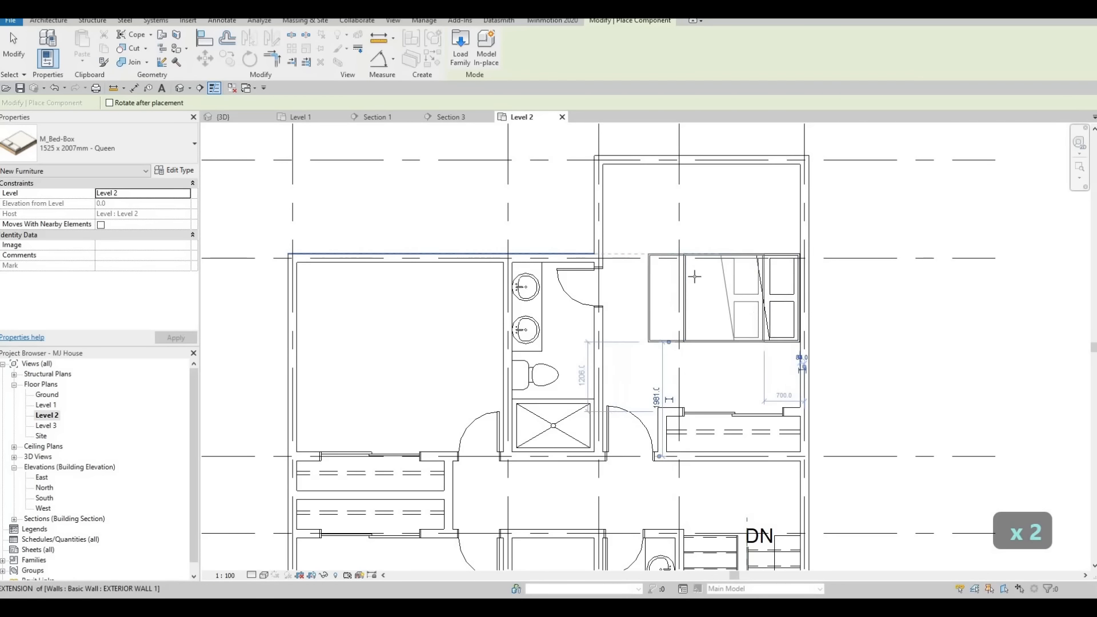
scroll(731, 294, down, 2)
middle_drag(463, 320, 594, 322)
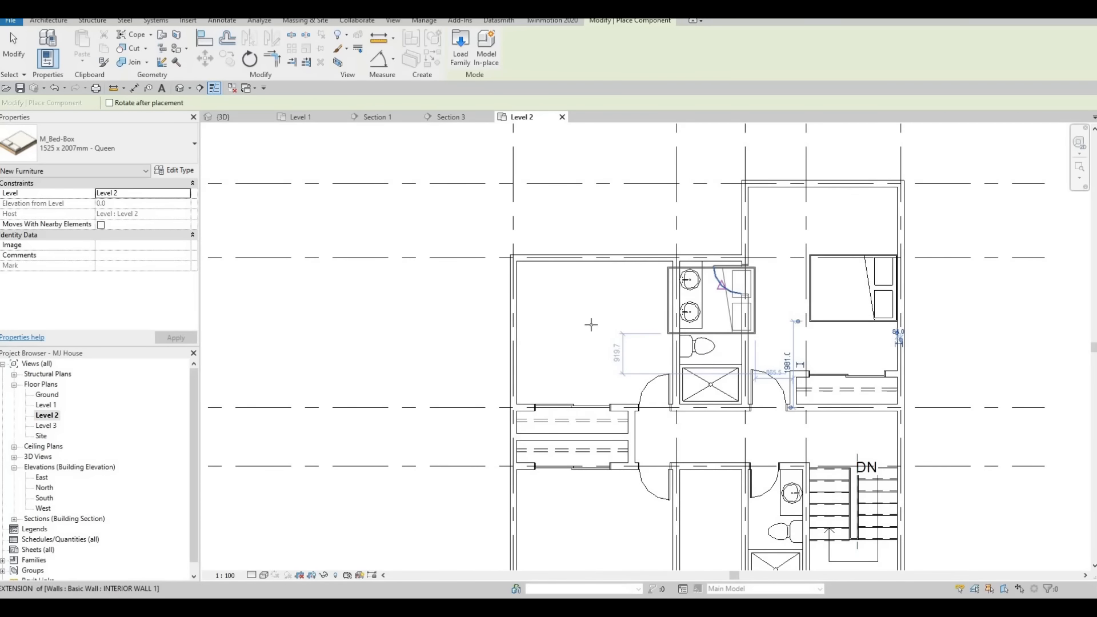
Place another rotated queen bed against the left wall of the upper left bedroom.
scroll(591, 325, up, 1)
key(space)
key(space)
key(space)
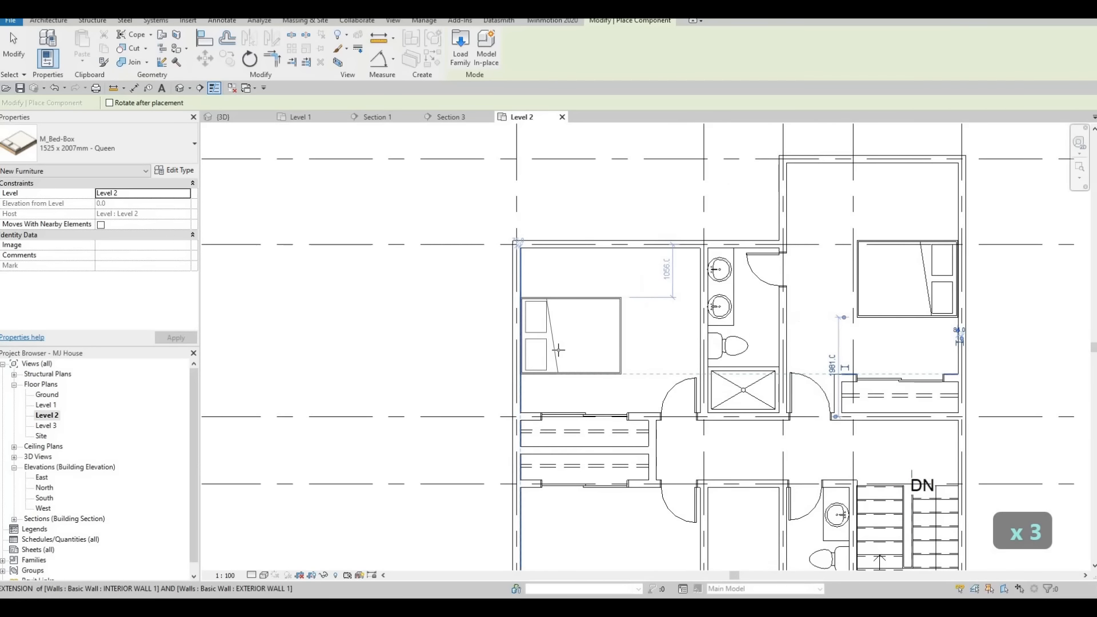
click(563, 319)
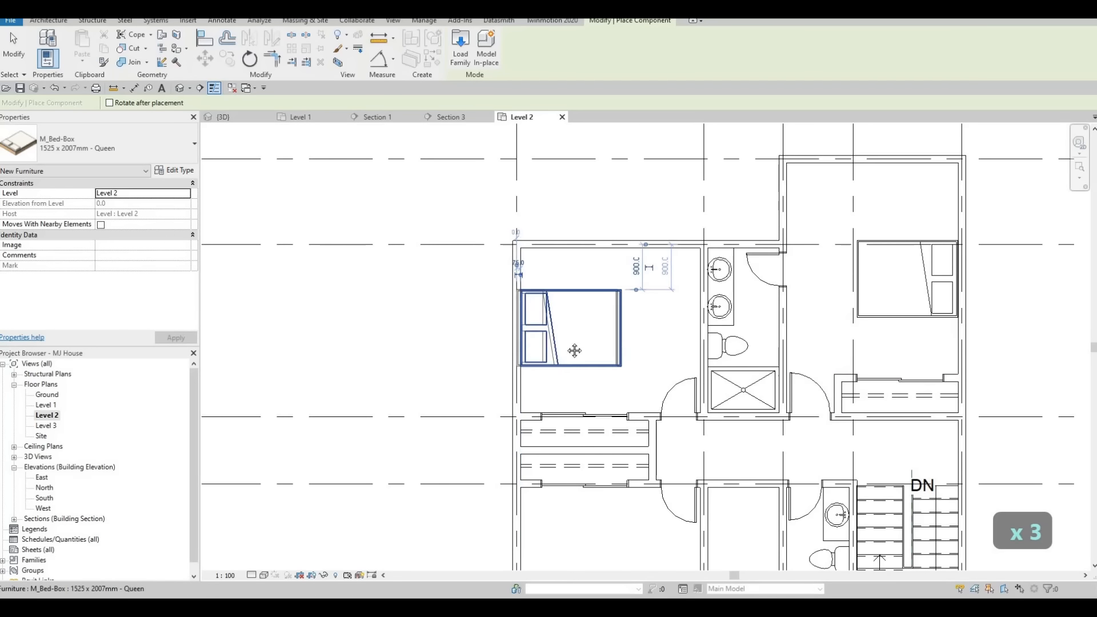
Place a third queen bed against the left wall of the lower left bedroom and leave the component tool.
scroll(578, 354, down, 2)
middle_drag(559, 481, 576, 384)
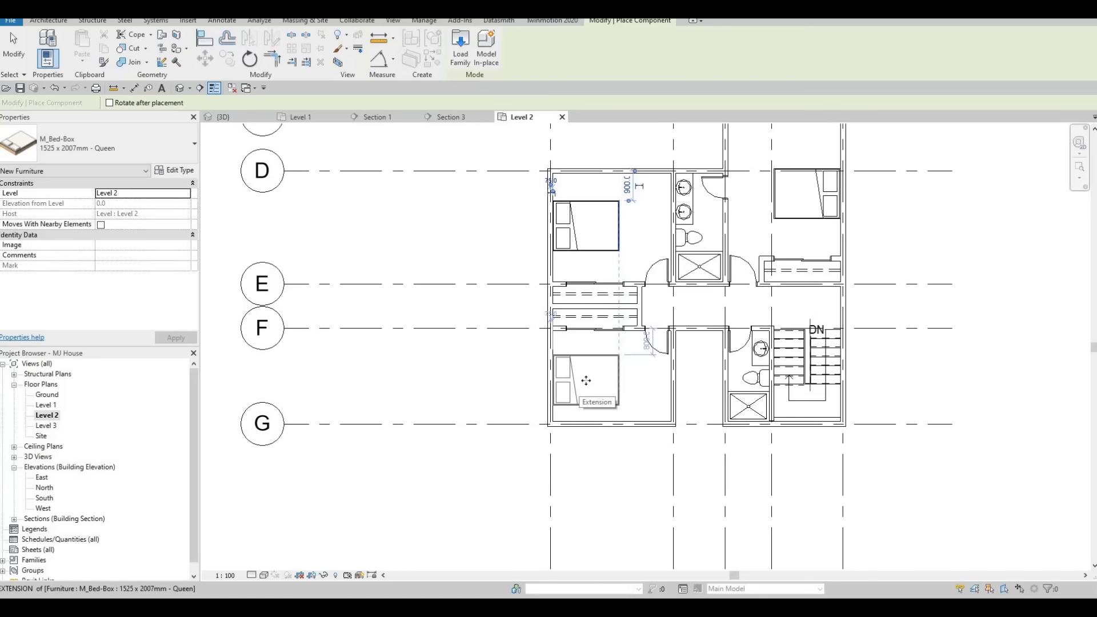
click(586, 381)
key(Escape)
key(Escape)
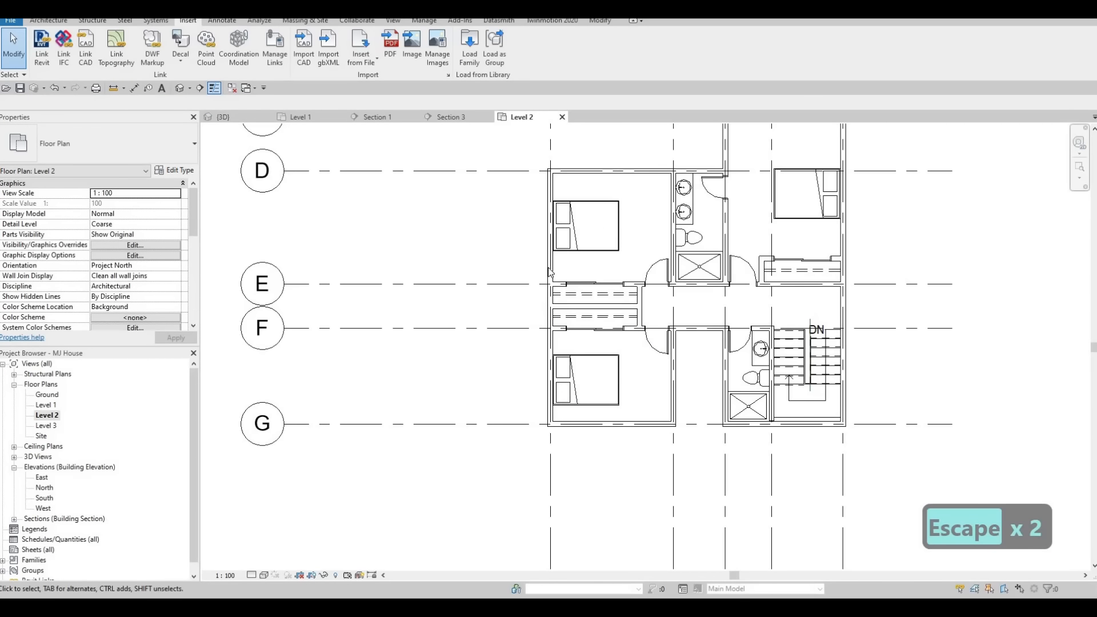
middle_drag(550, 272, 519, 294)
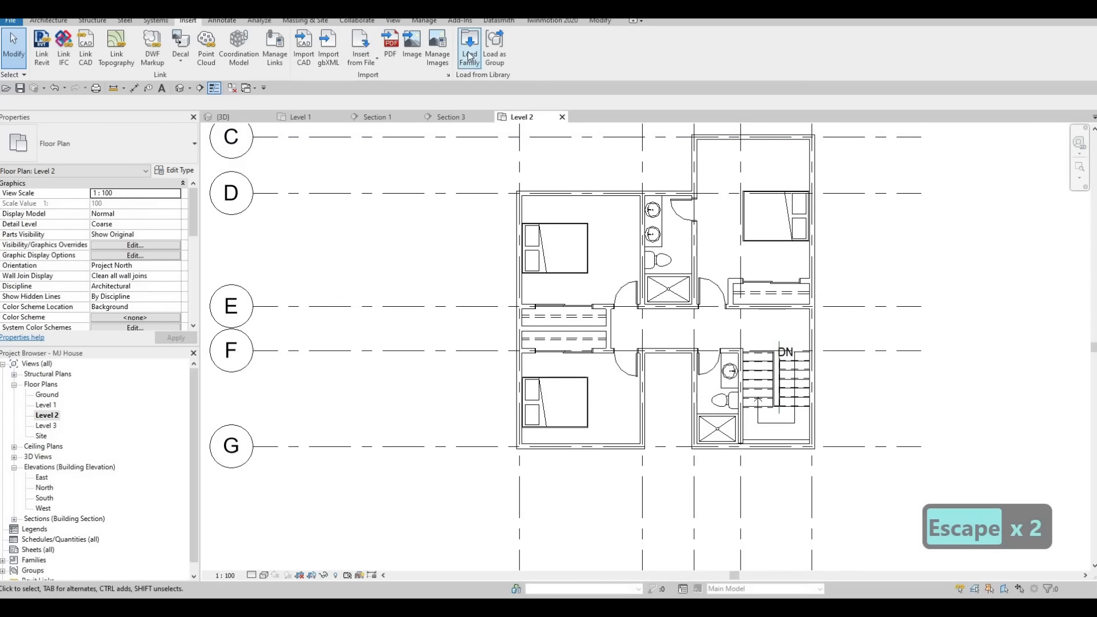
key(Escape)
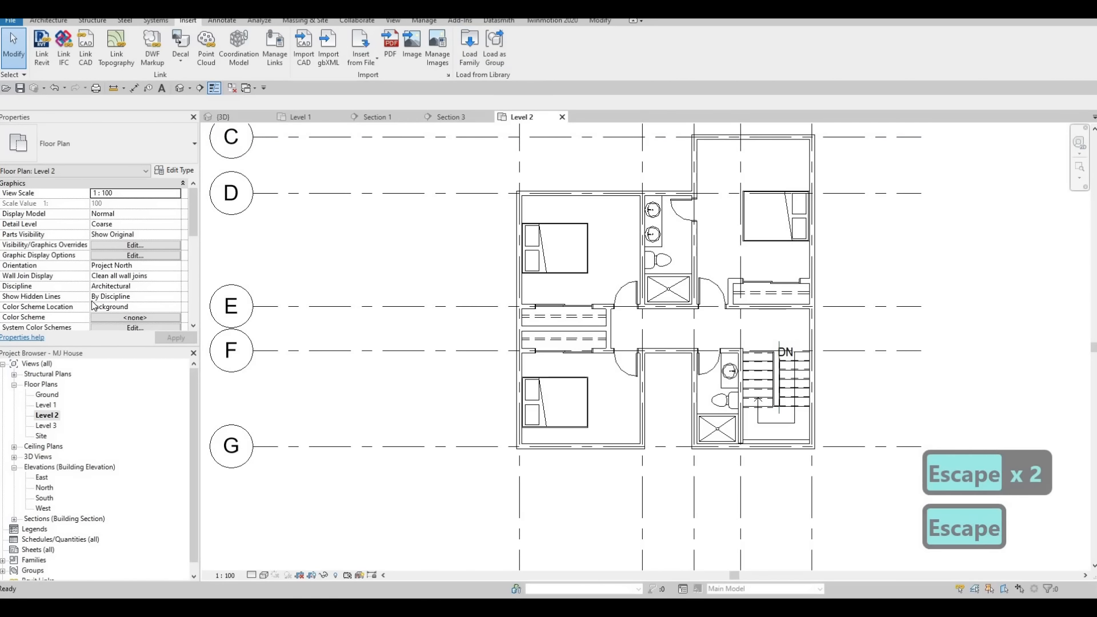
scroll(94, 300, down, 10)
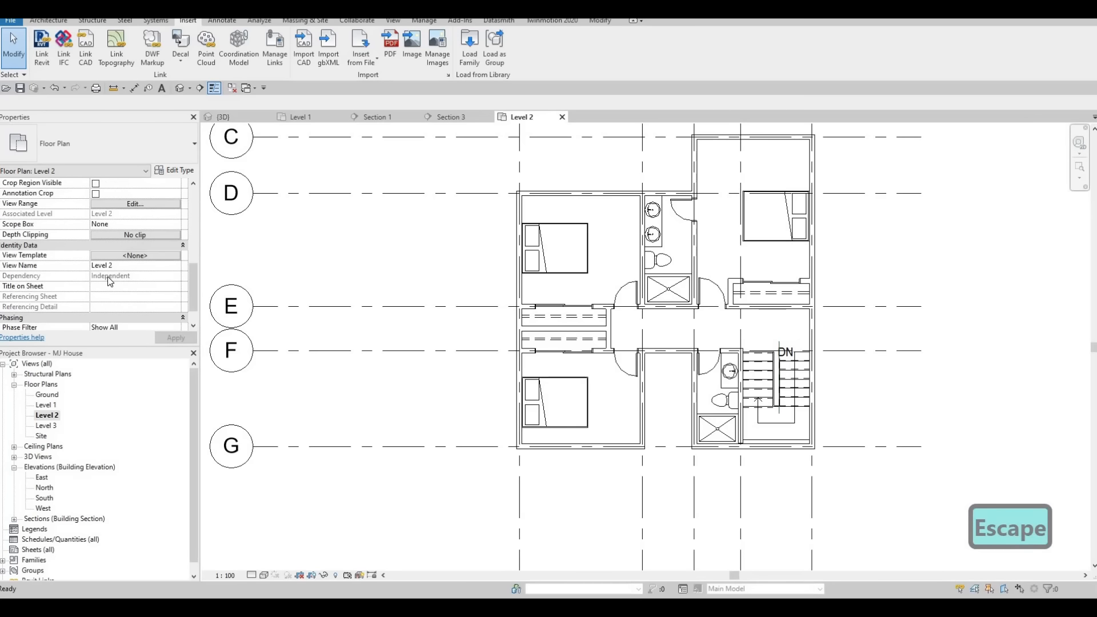
scroll(107, 273, up, 2)
scroll(105, 272, down, 4)
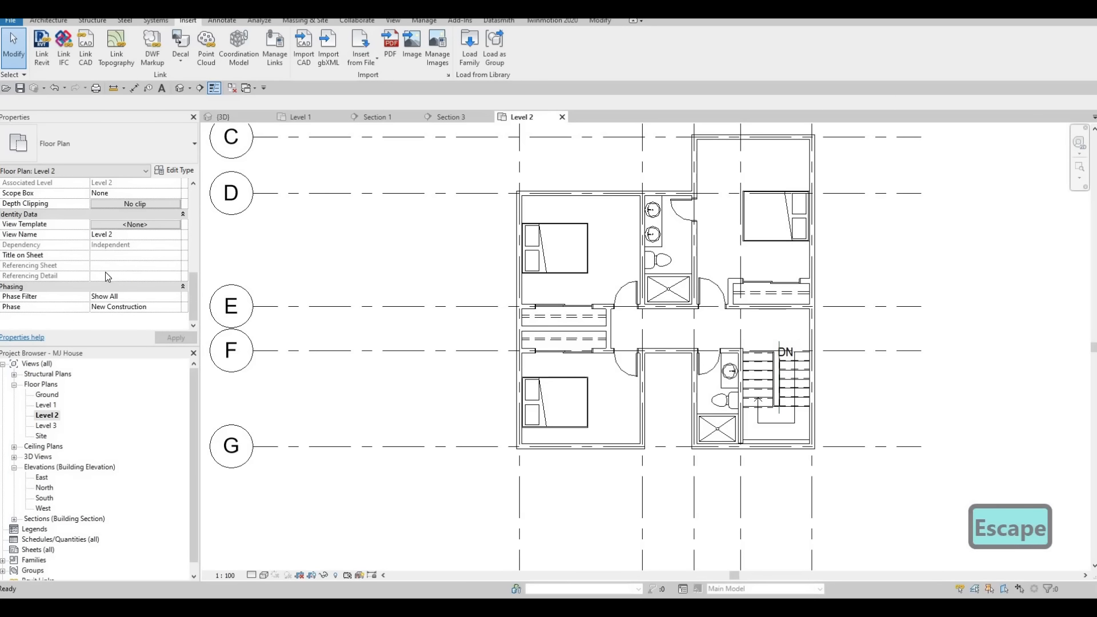
scroll(105, 272, up, 5)
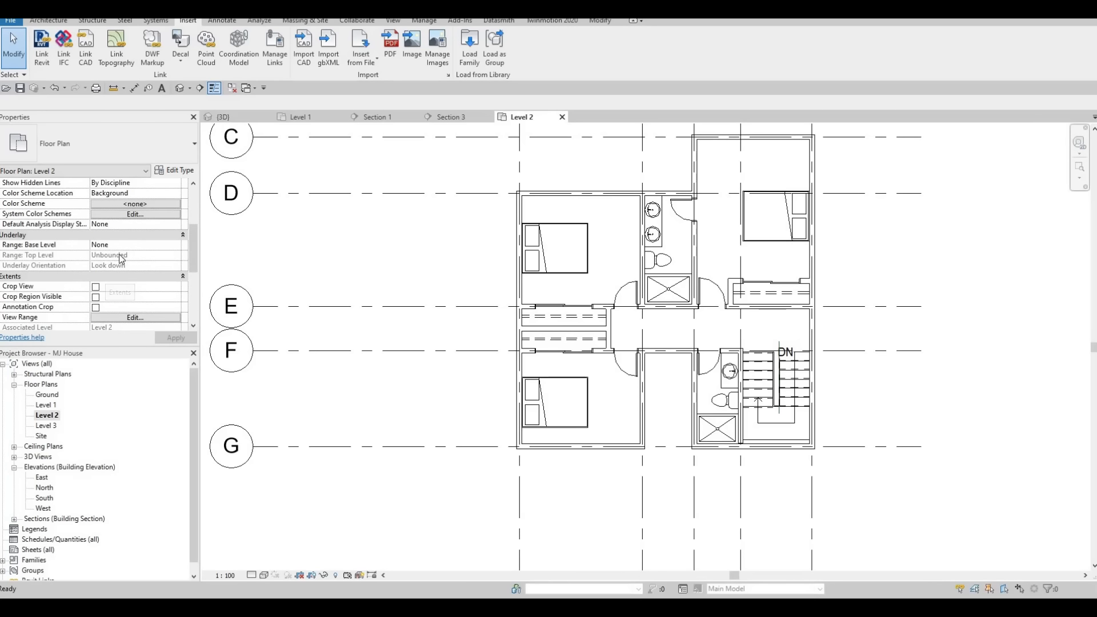
Set the Level 2 view's underlay base level to Level 1.
scroll(127, 261, up, 2)
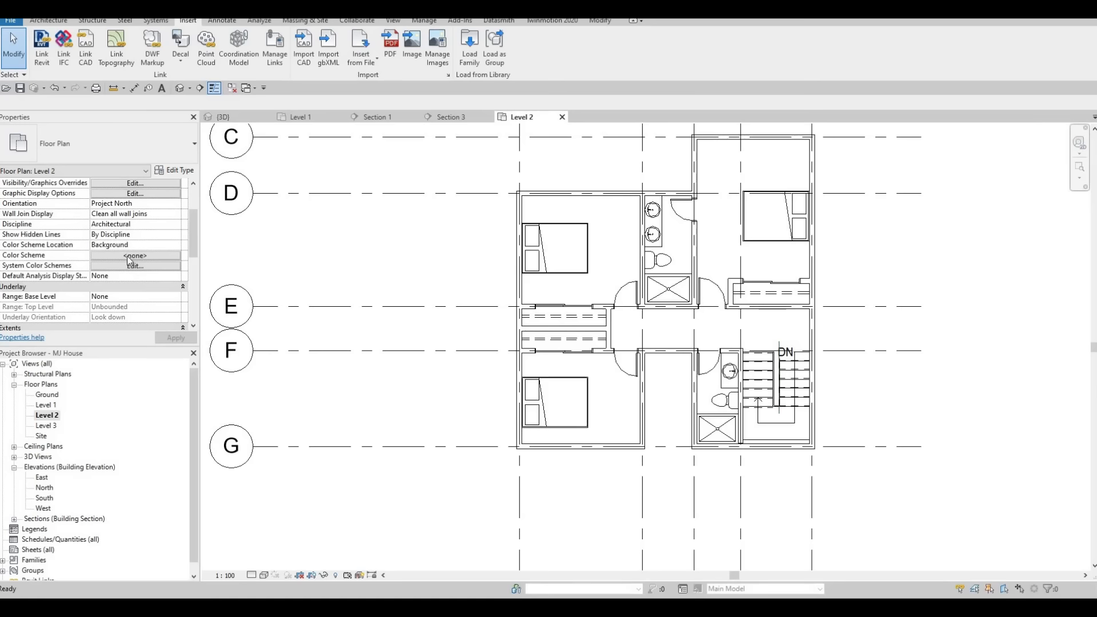
key(Escape)
scroll(121, 245, down, 5)
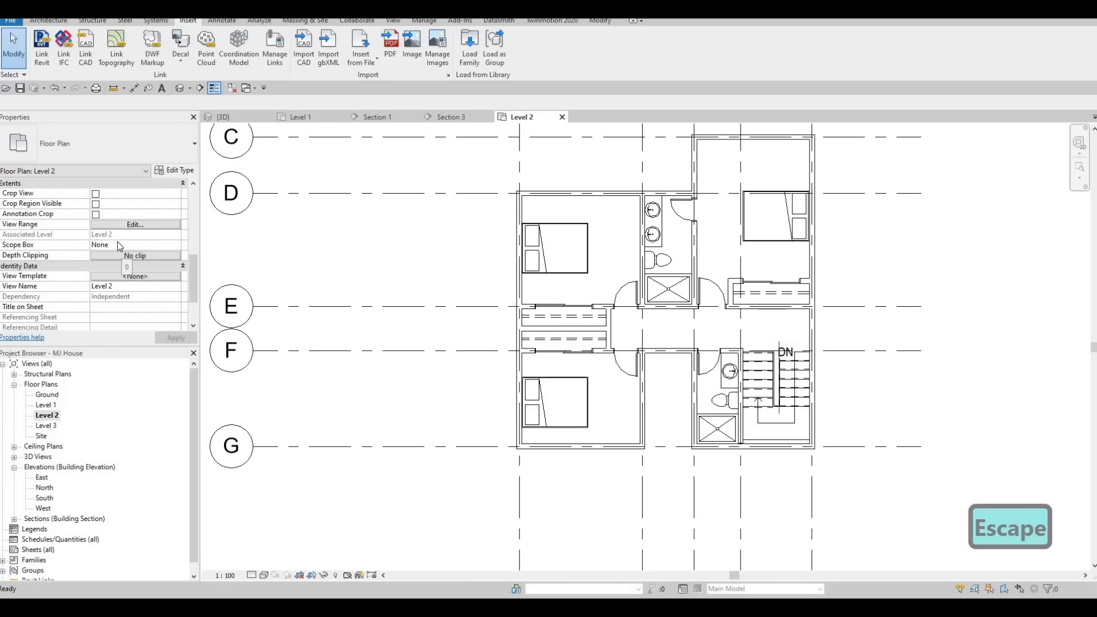
scroll(119, 247, up, 5)
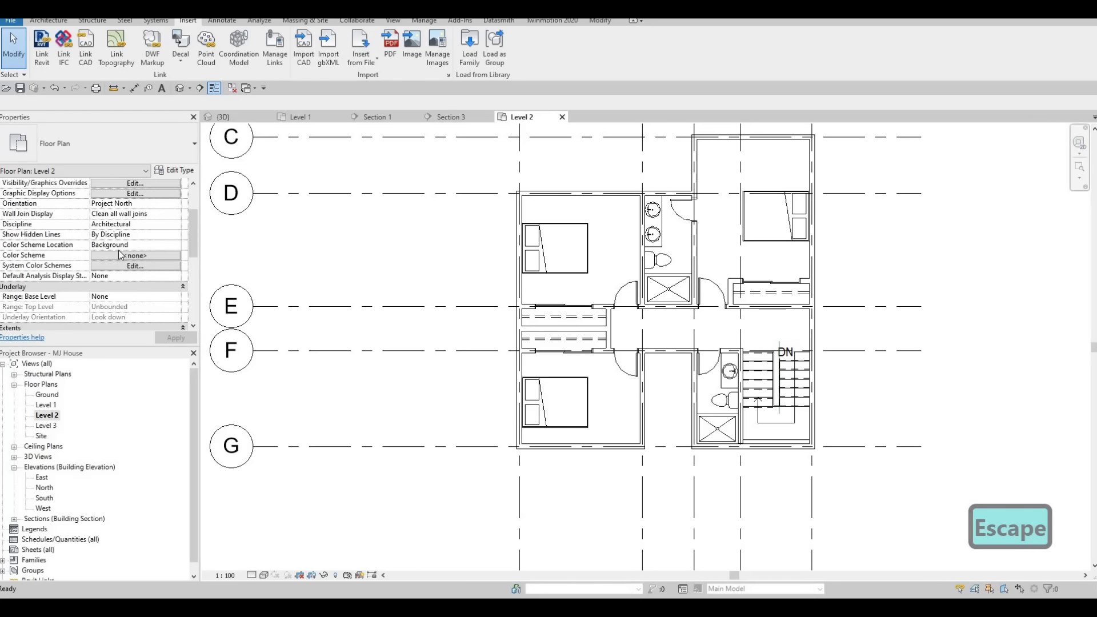
scroll(120, 255, down, 2)
click(123, 244)
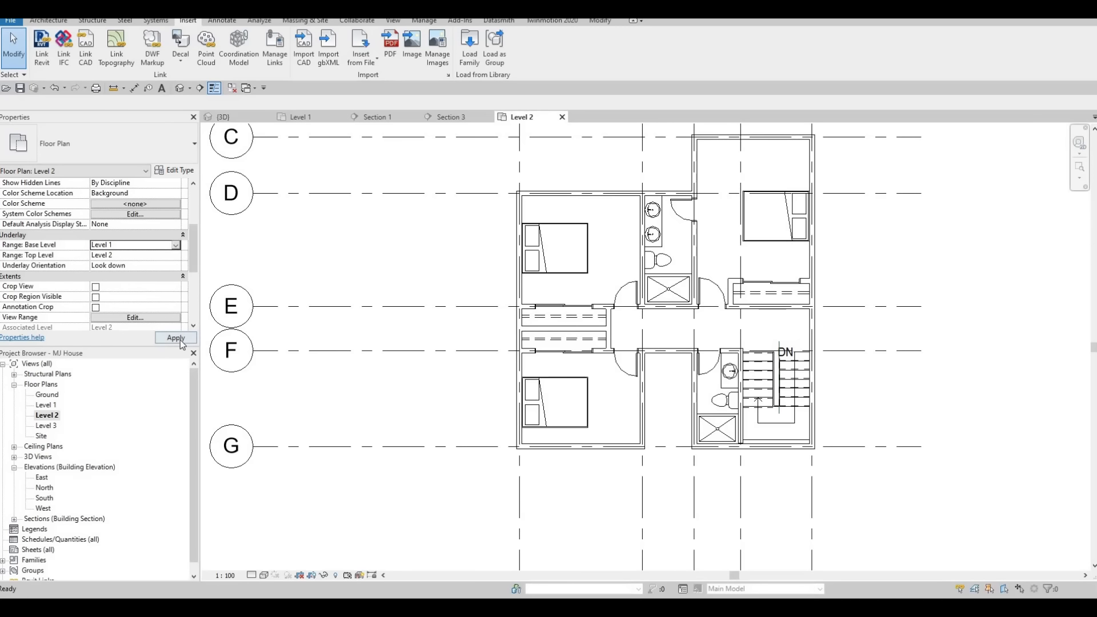
click(179, 338)
middle_drag(609, 307, 594, 328)
key(Escape)
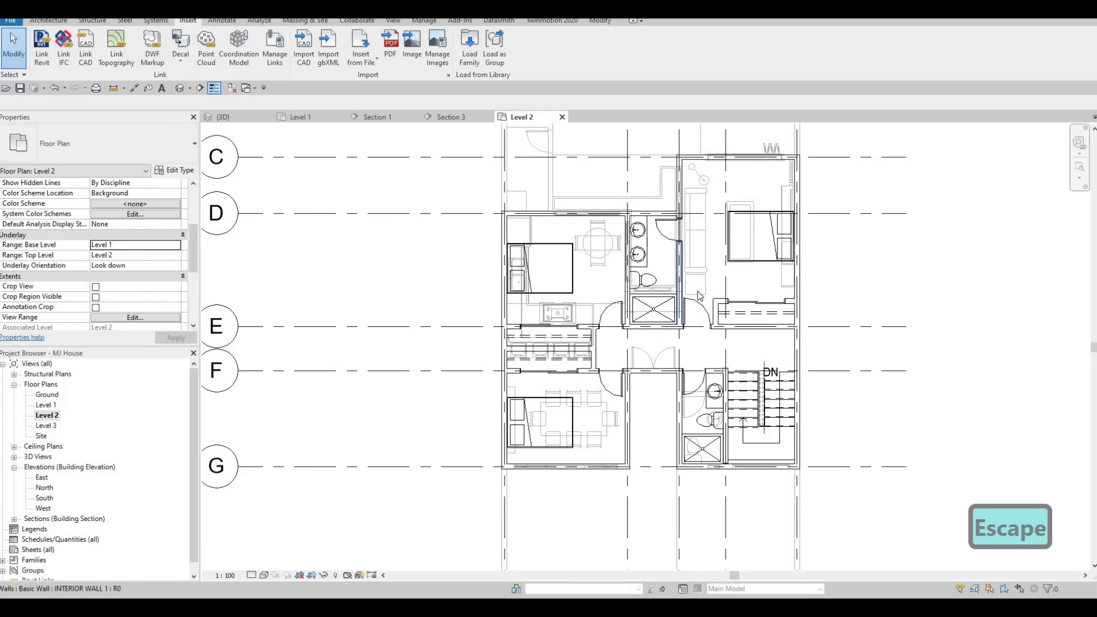
click(691, 294)
key(c)
key(s)
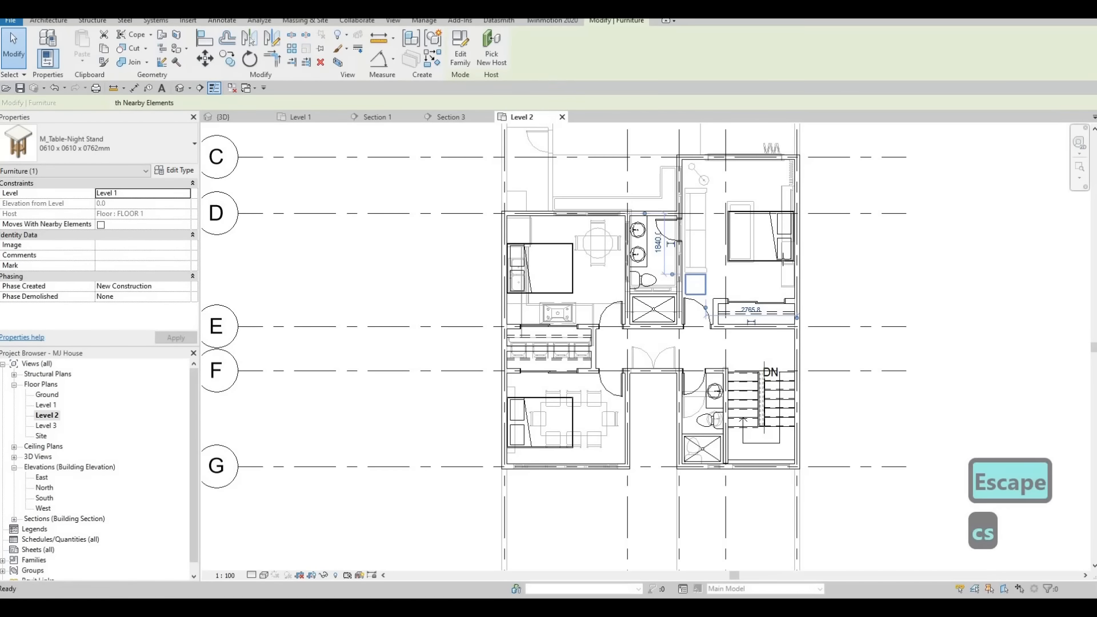
scroll(768, 263, up, 4)
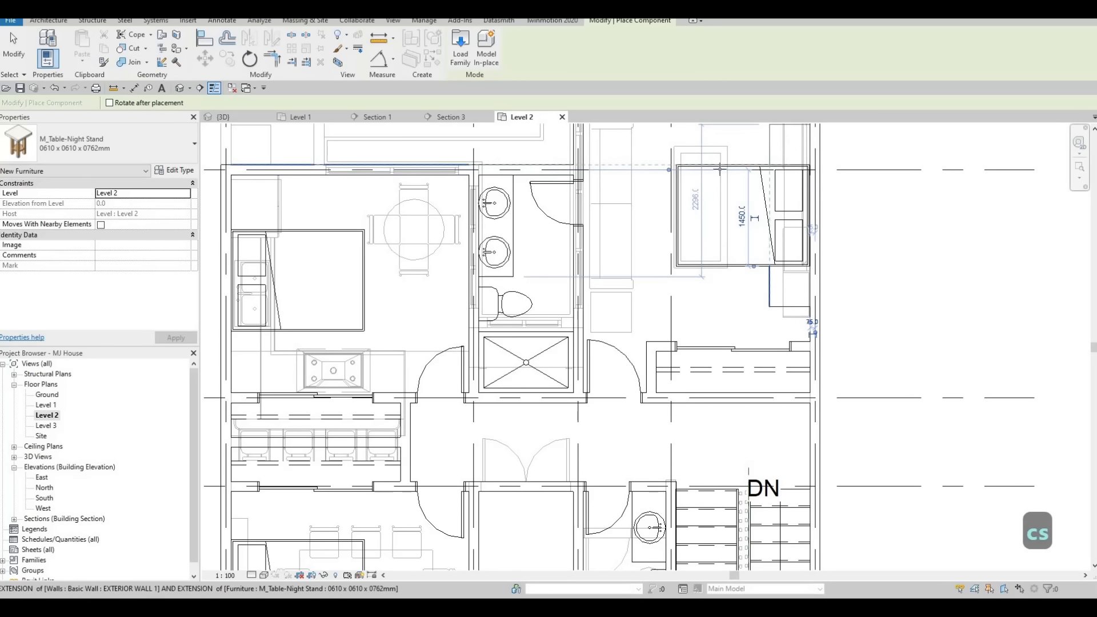
key(Escape)
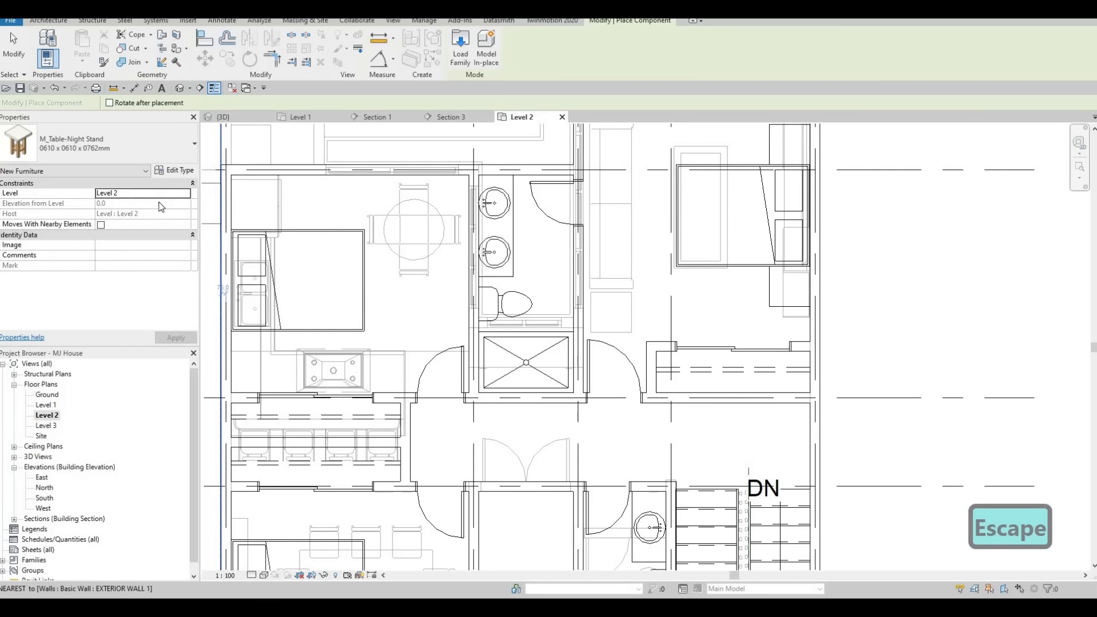
click(143, 193)
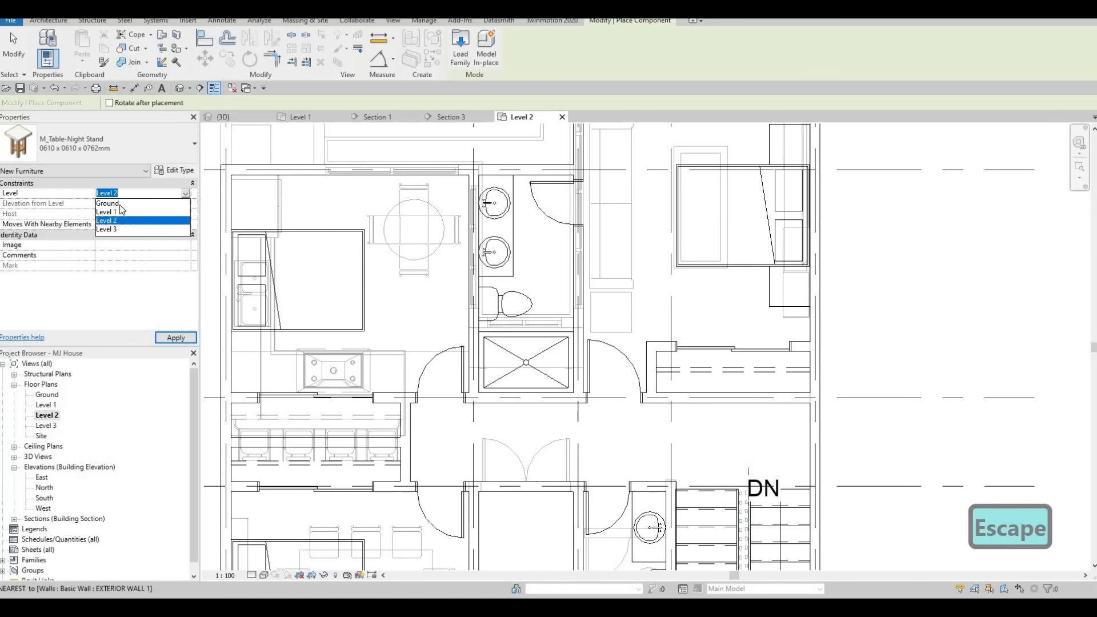
key(Escape)
key(Escape)
key(Escape)
key(Escape)
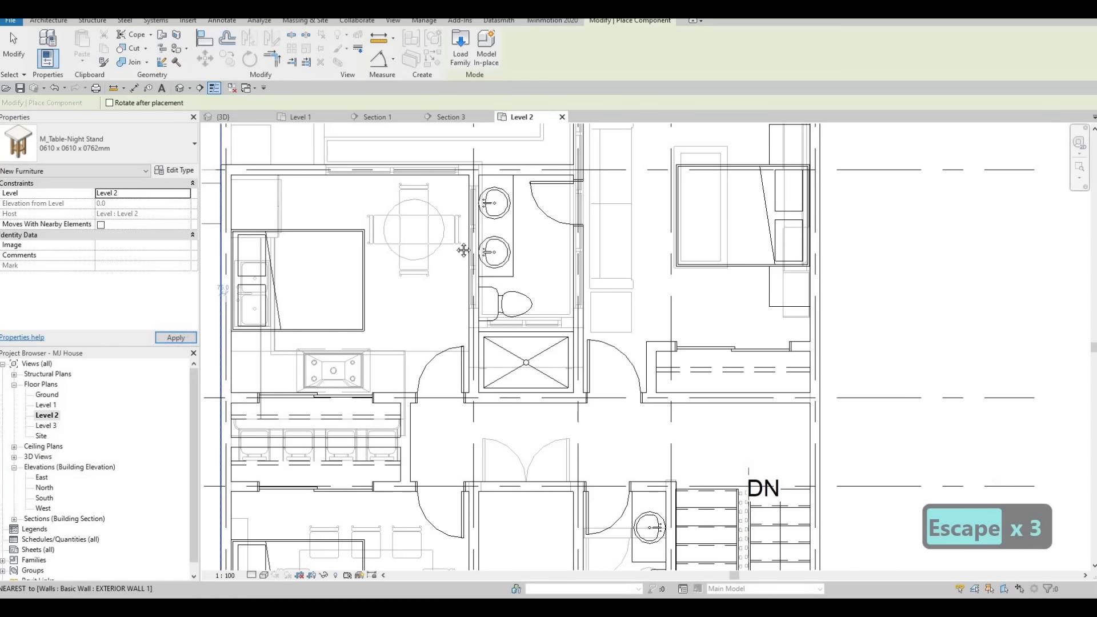
key(Escape)
key(Escape)
key(Escape)
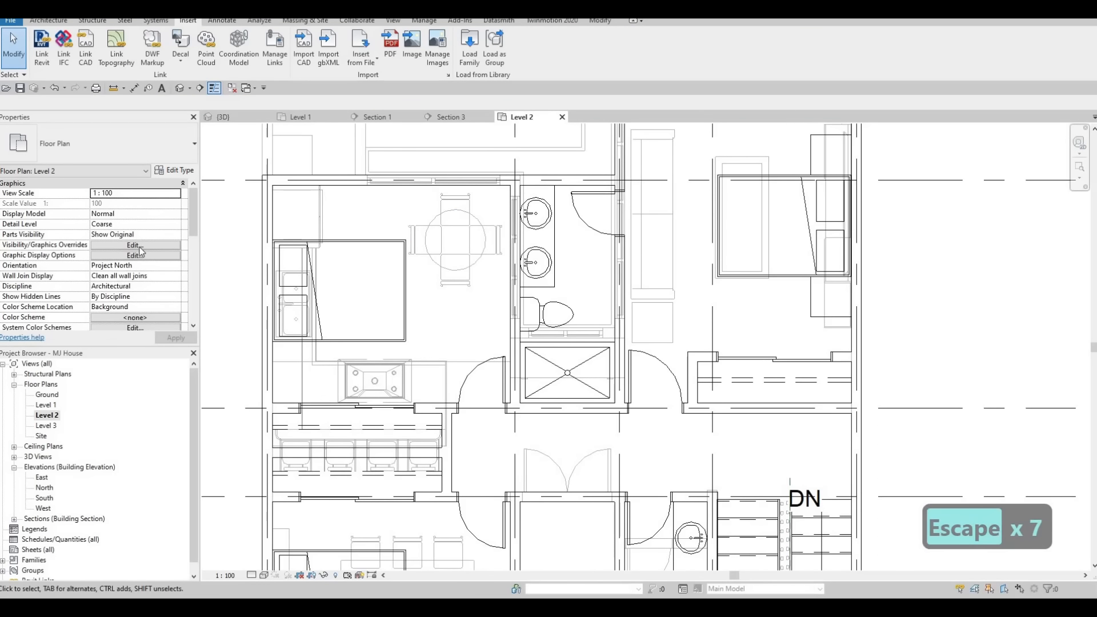
Reset the view's underlay base level to None.
scroll(140, 251, down, 5)
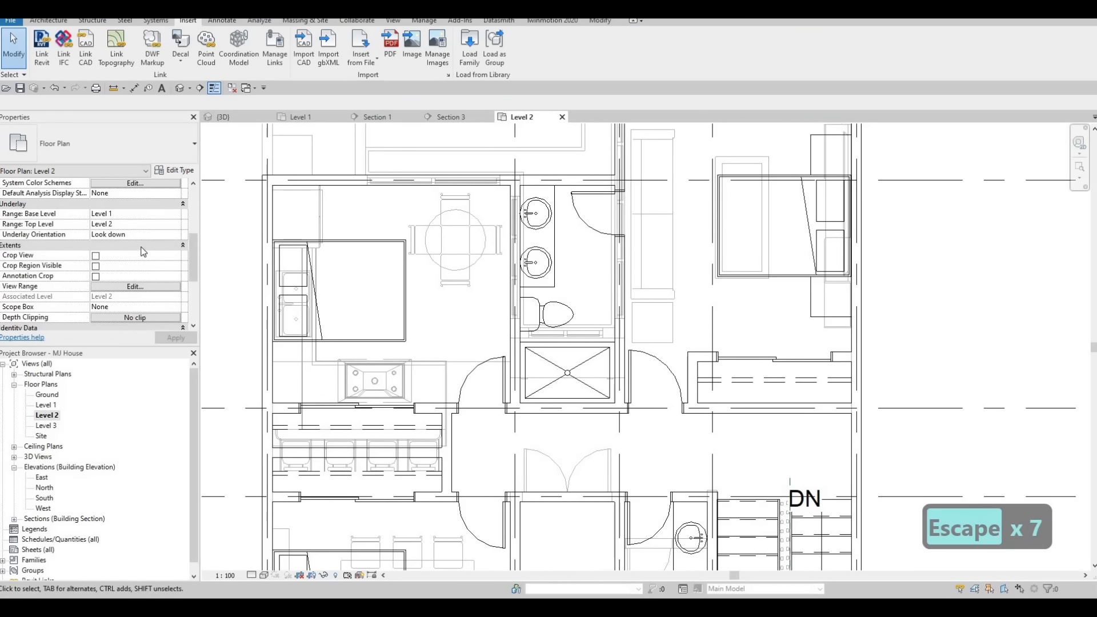
click(175, 214)
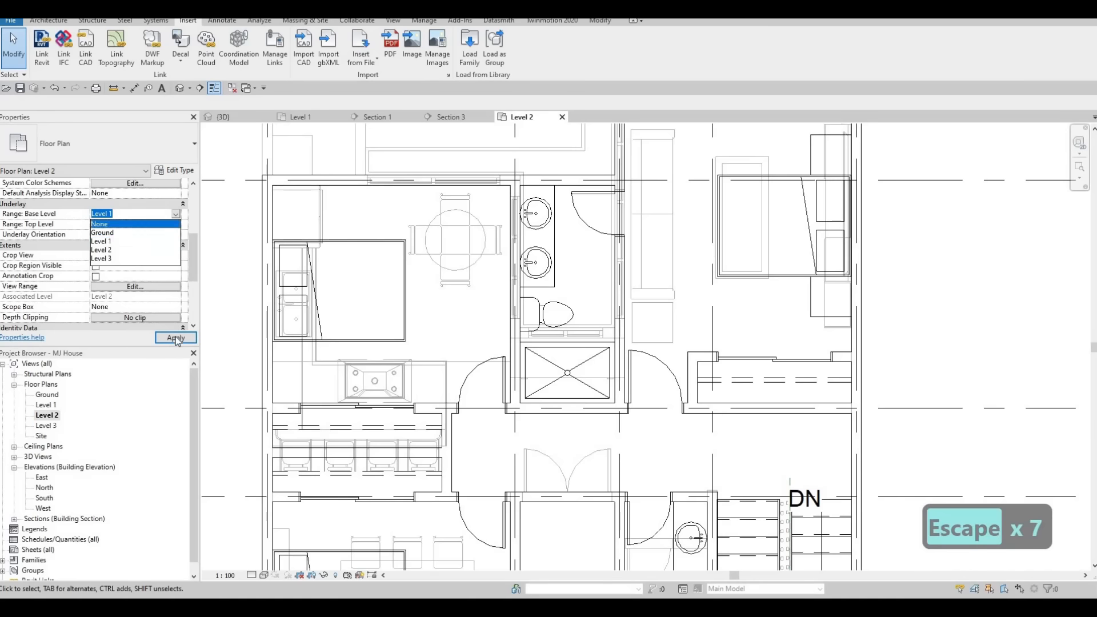
click(175, 339)
click(175, 339)
key(Escape)
key(Escape)
middle_drag(823, 294, 788, 332)
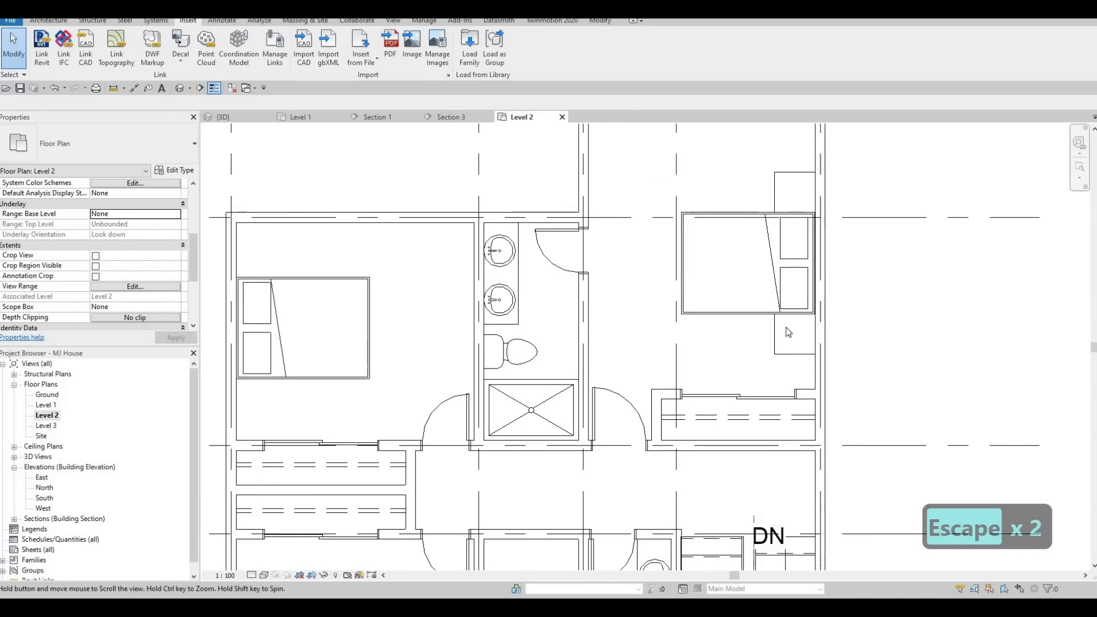
Create similar night stands and place them on both sides of the bed in the upper left bedroom.
click(777, 189)
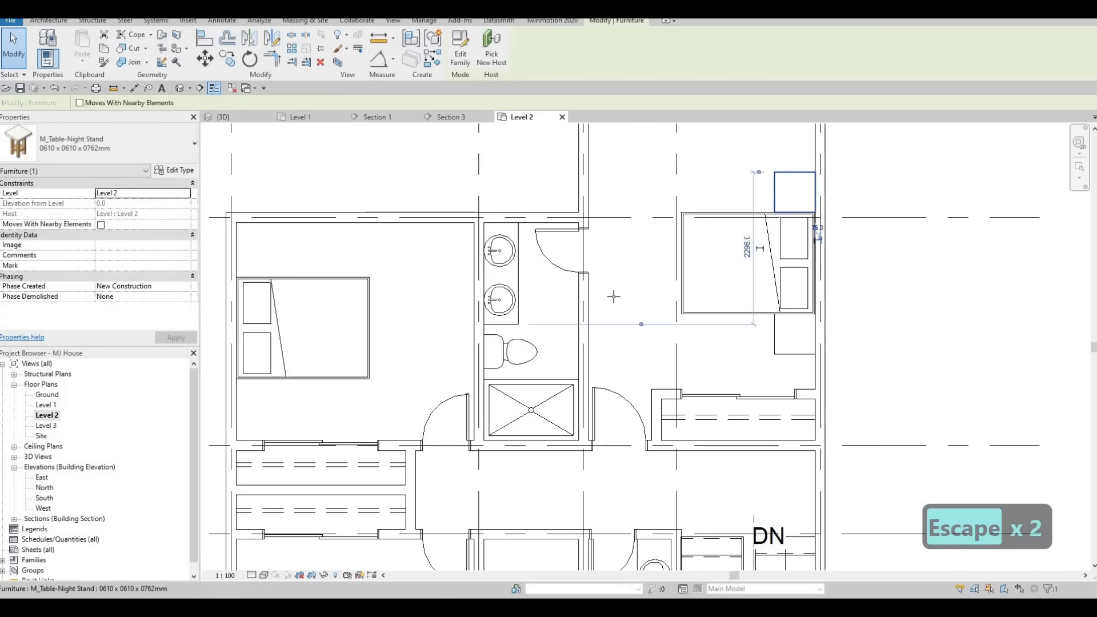
key(c)
key(s)
middle_drag(257, 261, 484, 287)
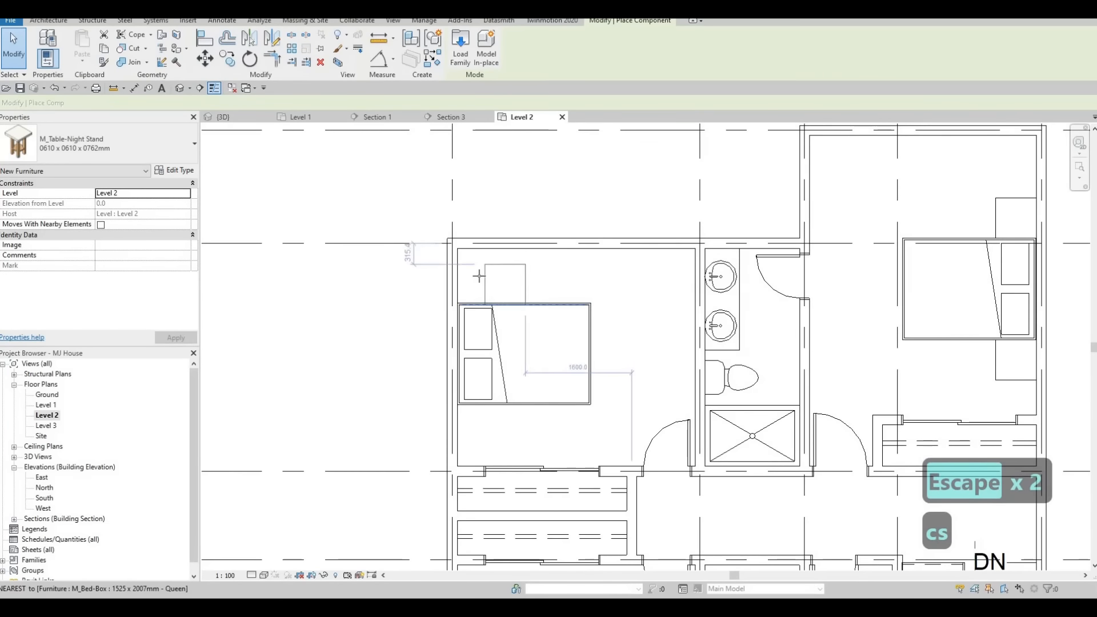
scroll(484, 288, up, 1)
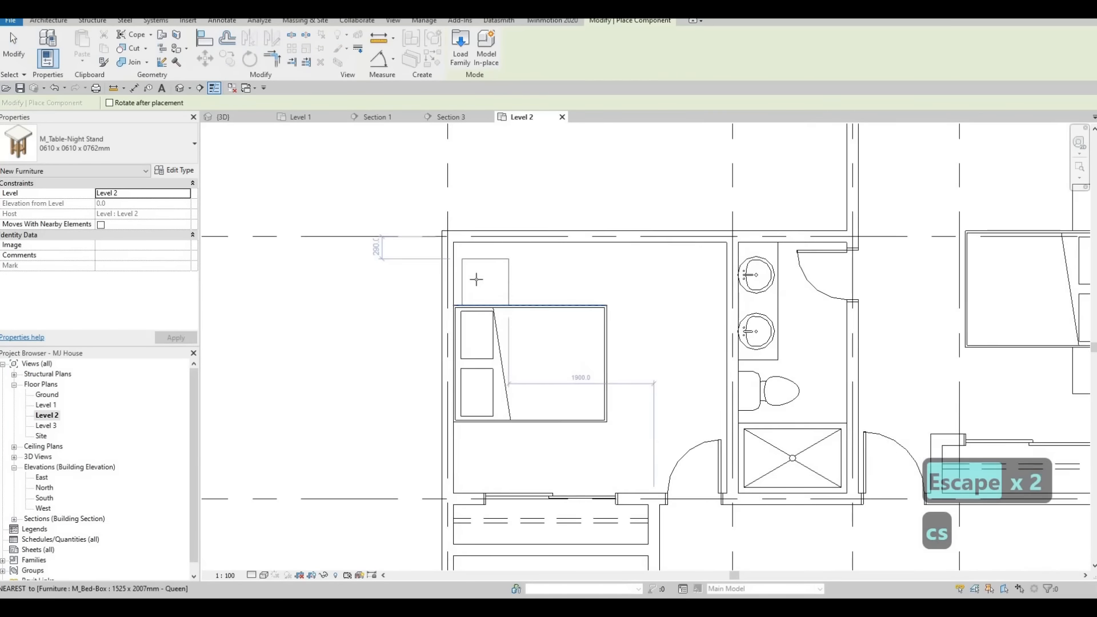
click(477, 443)
scroll(510, 371, down, 2)
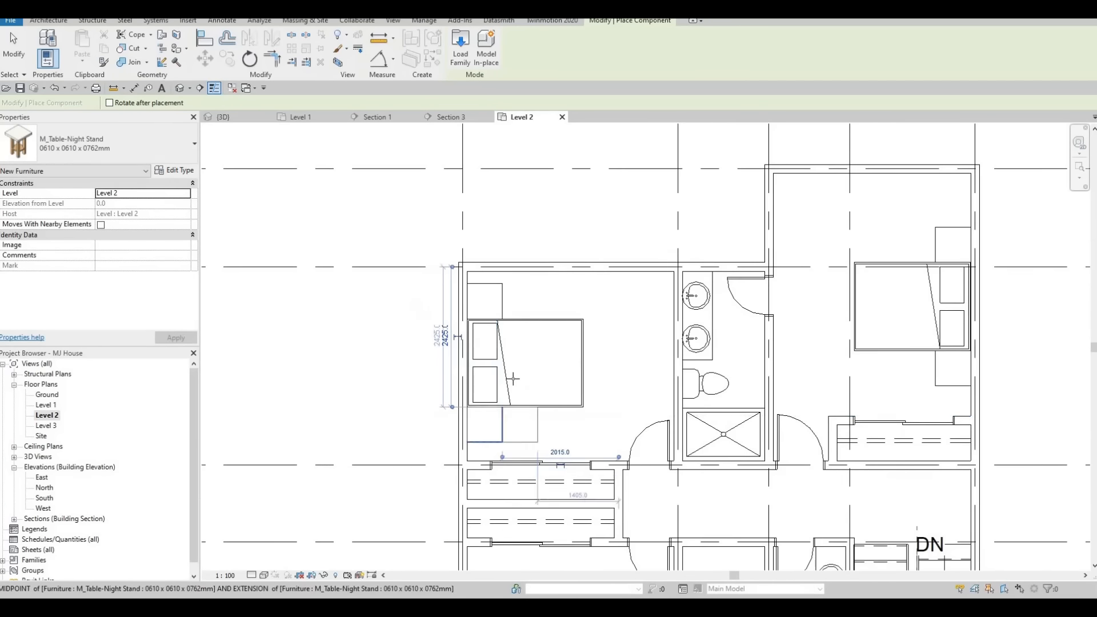
middle_drag(512, 377, 532, 197)
Place night stands on both sides of the bed in the lower left bedroom and leave the tool.
scroll(508, 399, up, 3)
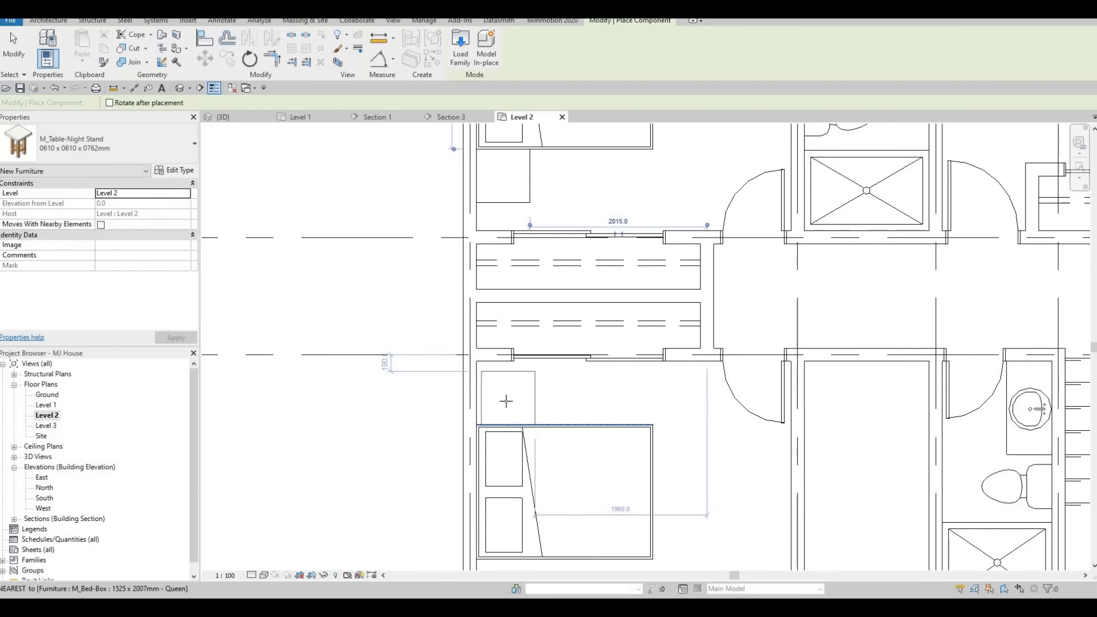
click(502, 400)
scroll(518, 446, down, 1)
middle_drag(516, 517, 515, 381)
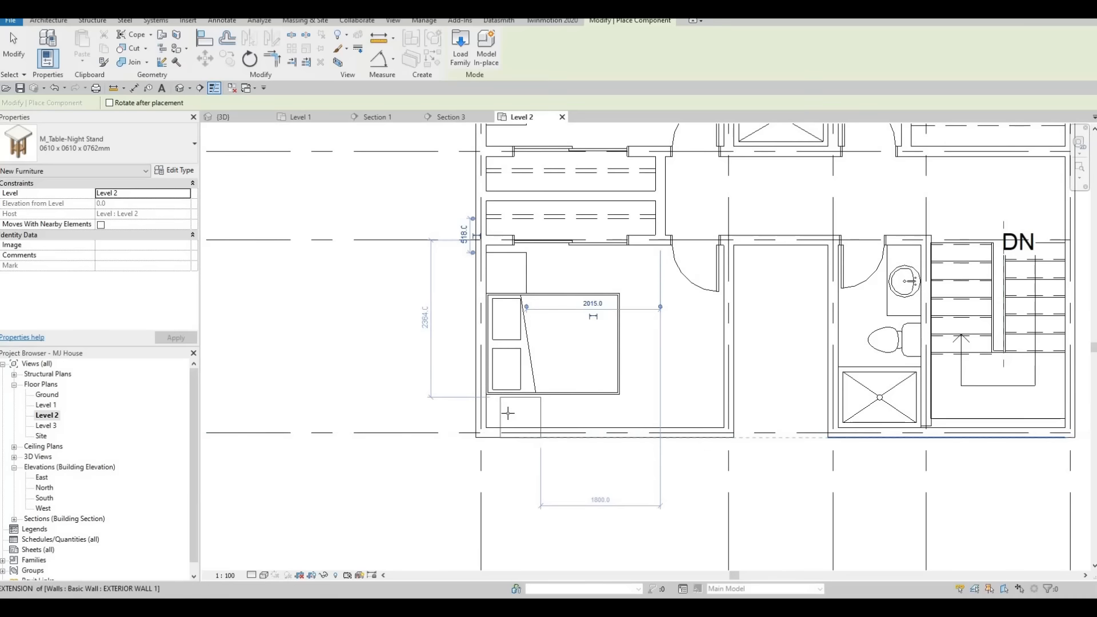
scroll(513, 406, up, 1)
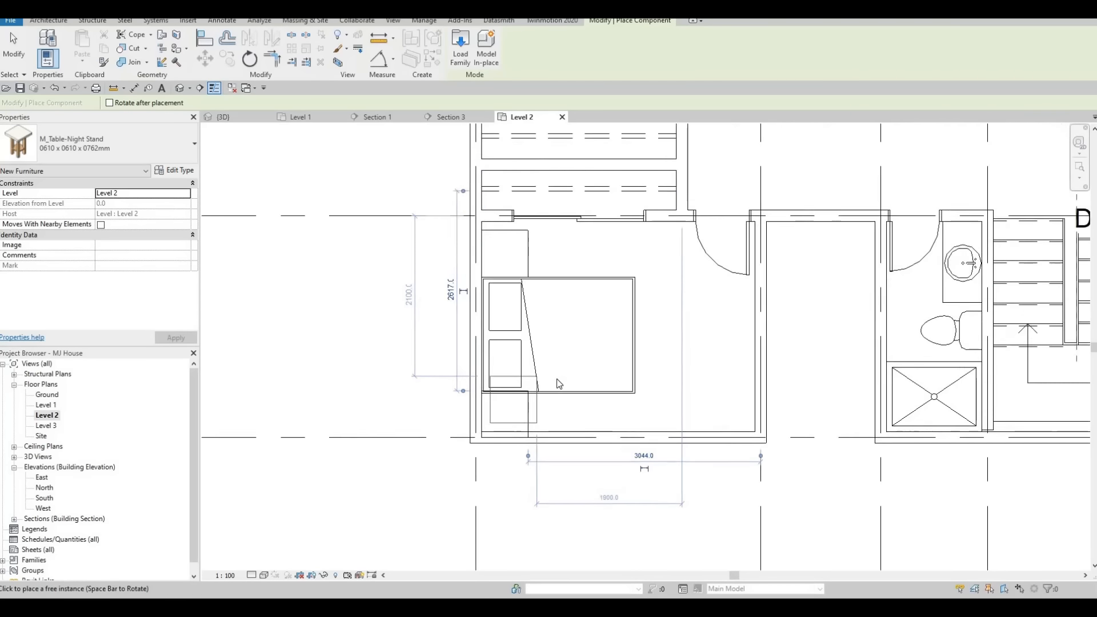
scroll(559, 384, up, 1)
key(Escape)
key(Escape)
key(Escape)
Nudge the lower left bedroom's bed and upper night stand slightly upward.
middle_drag(538, 298, 538, 306)
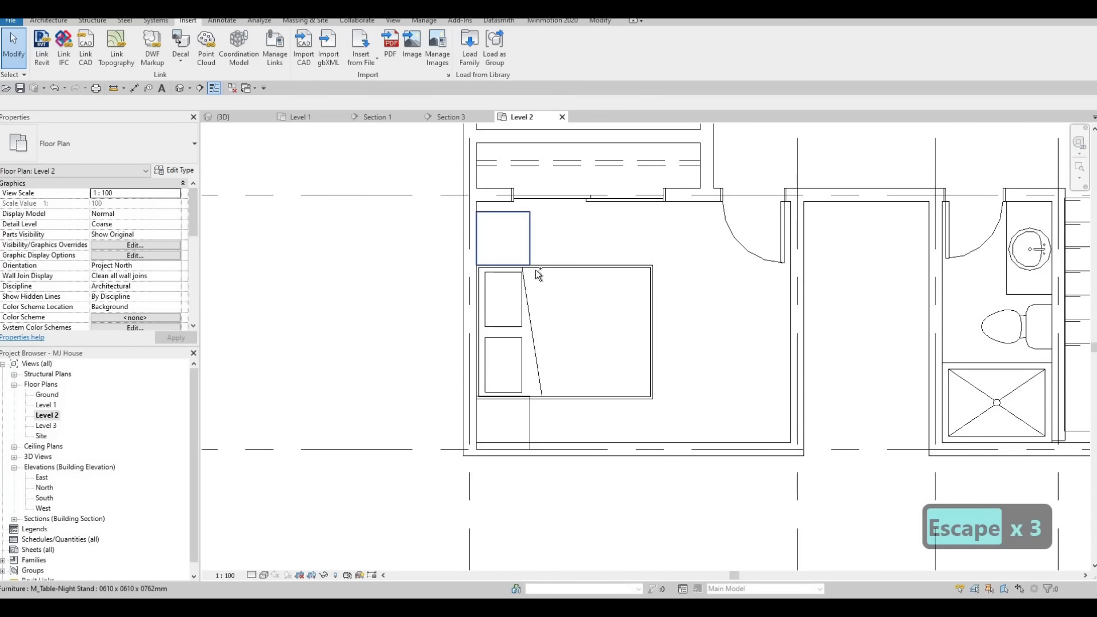
click(538, 274)
ctrl+click(549, 272)
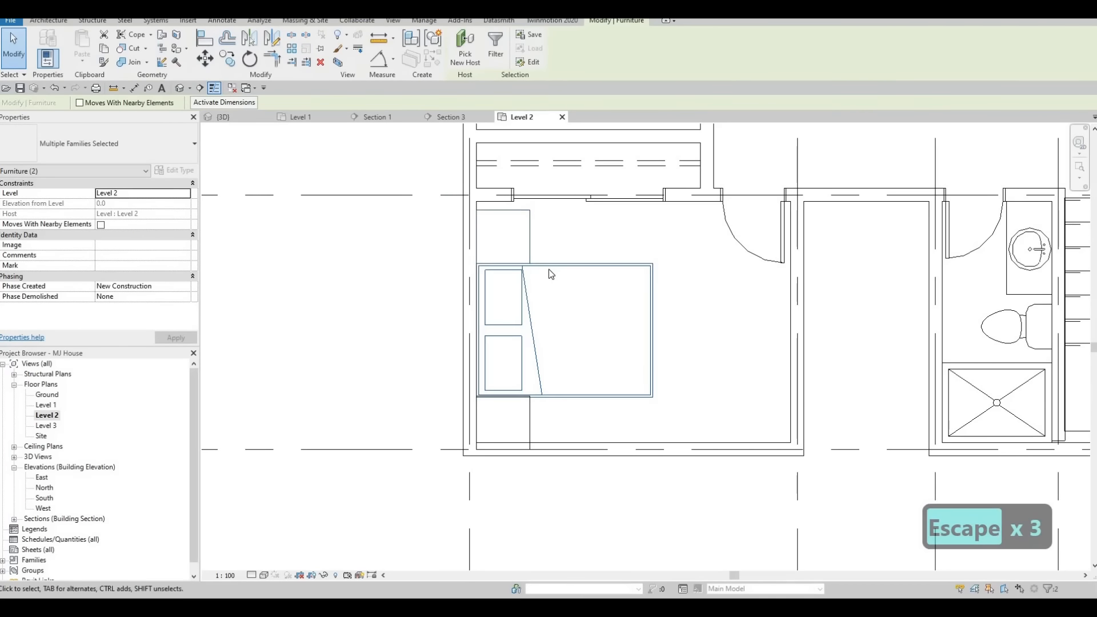
key(Up)
key(Up)
key(Up)
key(Up)
key(Up)
key(Escape)
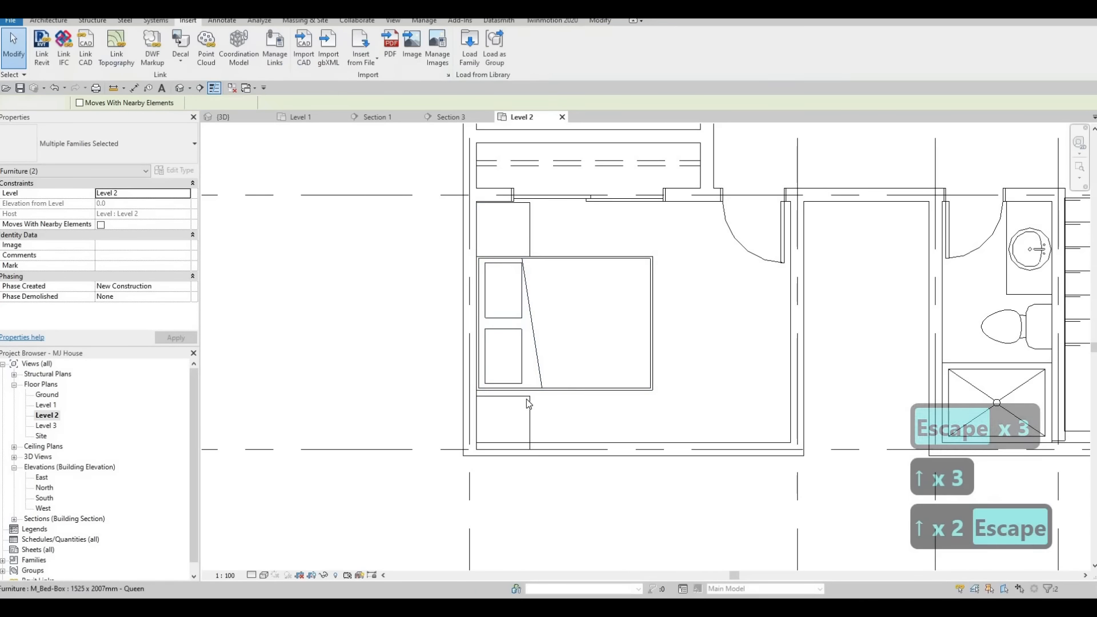
Align the lower night stand's edge to the bed's lower edge in the lower left bedroom.
key(a)
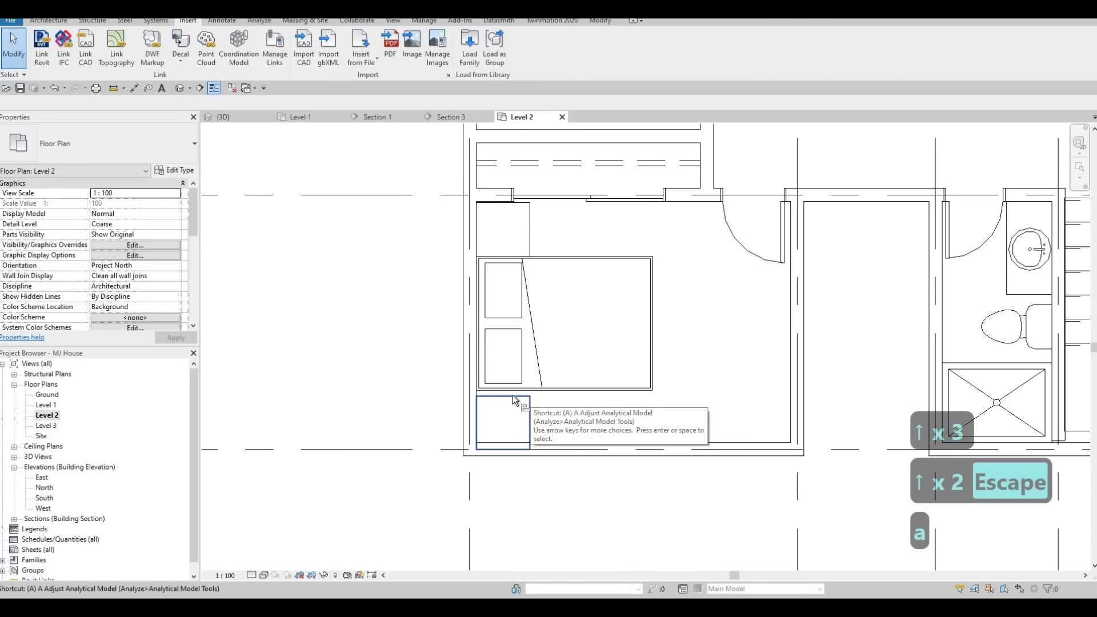
key(l)
click(509, 393)
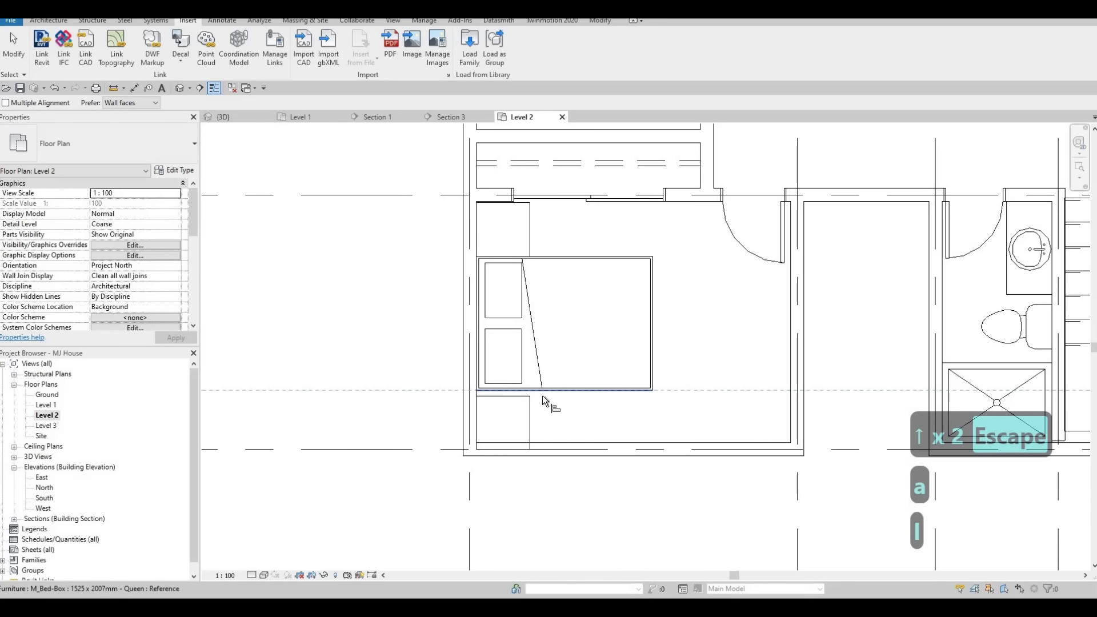
click(526, 396)
key(Escape)
scroll(565, 387, down, 2)
key(Escape)
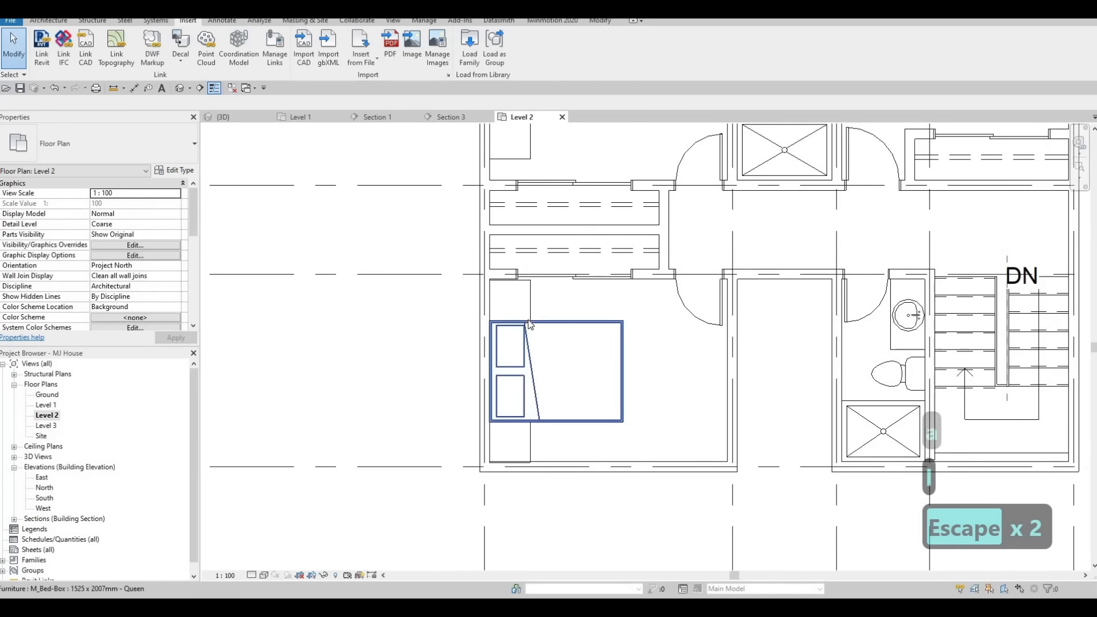
Nudge the lower left bedroom's bed and night stands up slightly.
click(528, 321)
ctrl+click(523, 443)
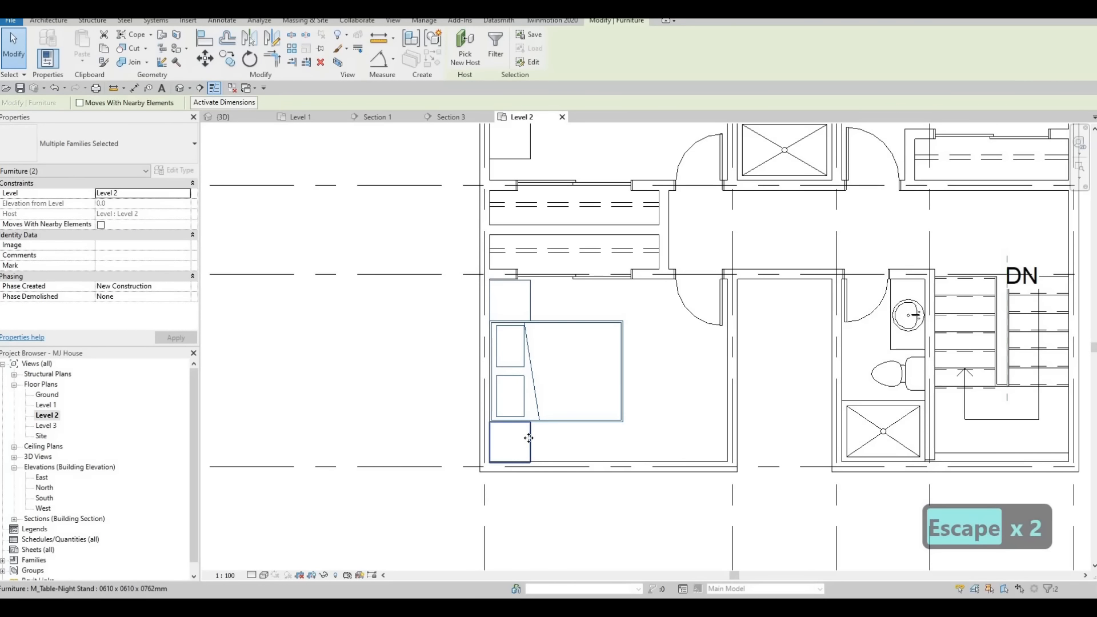
scroll(528, 438, up, 3)
key(Up)
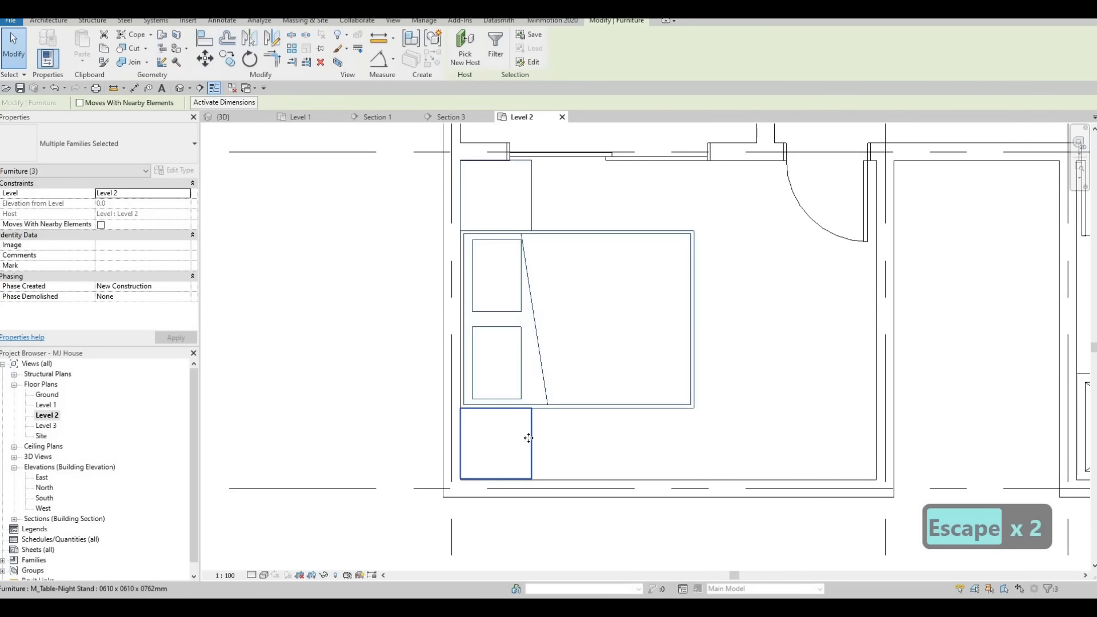
key(Escape)
scroll(575, 396, down, 4)
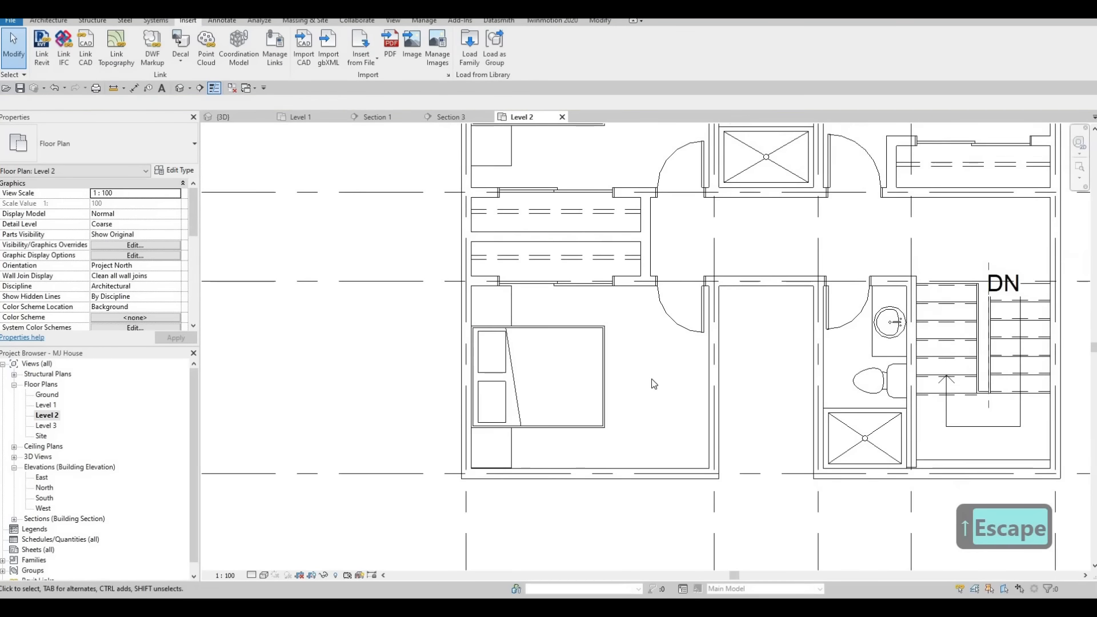
scroll(639, 323, down, 3)
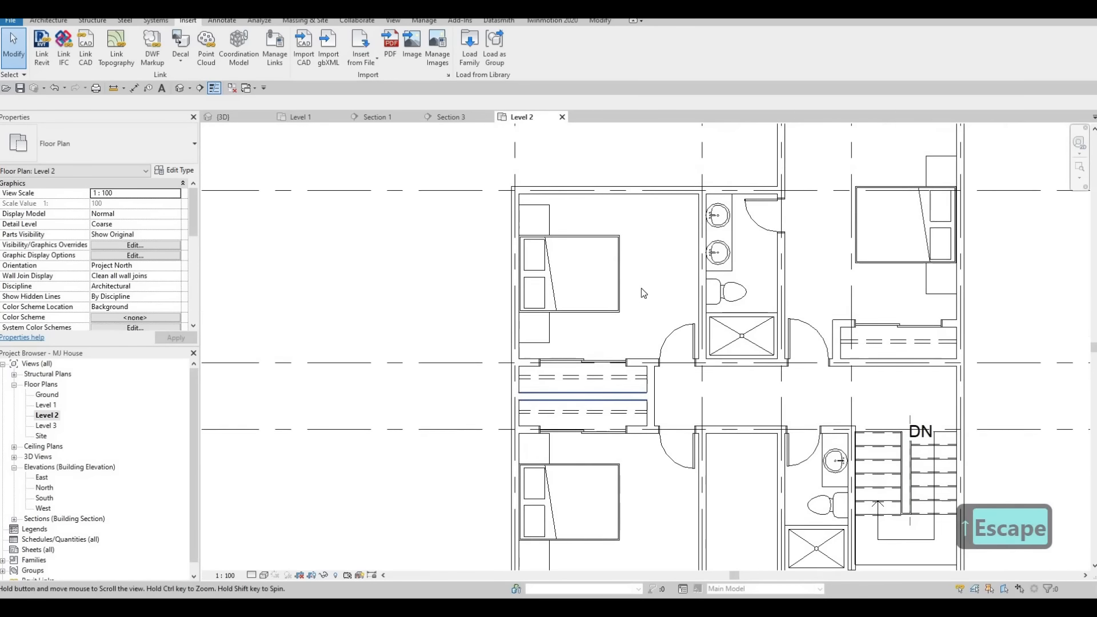
key(Escape)
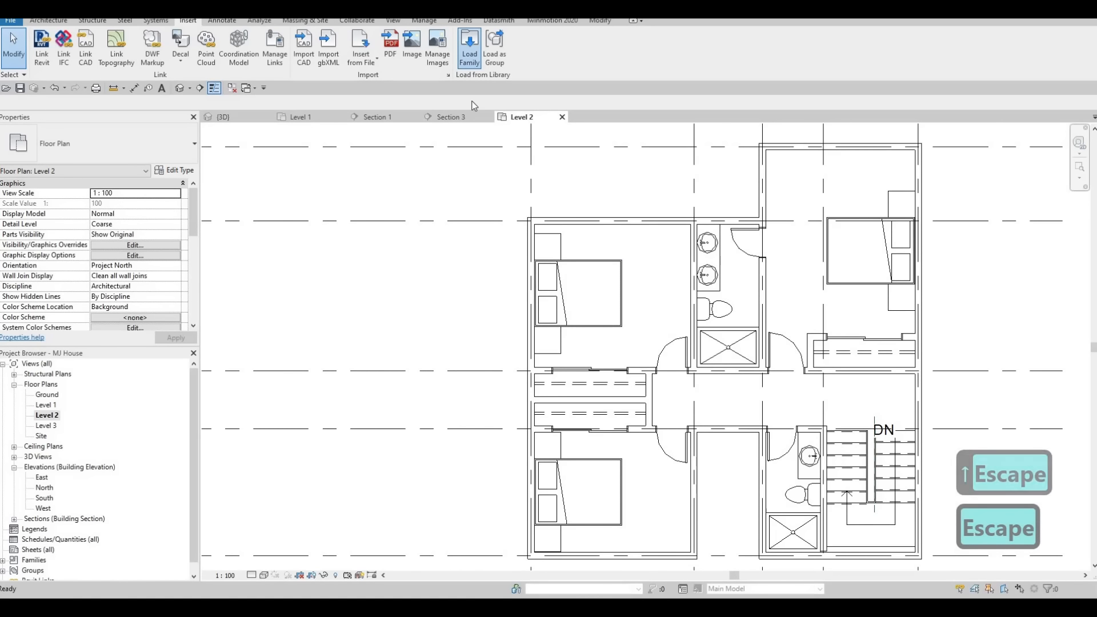
Load the M_Table Lamp - Hemispheric family from the Lighting > Architectural > Internal library folder.
click(469, 46)
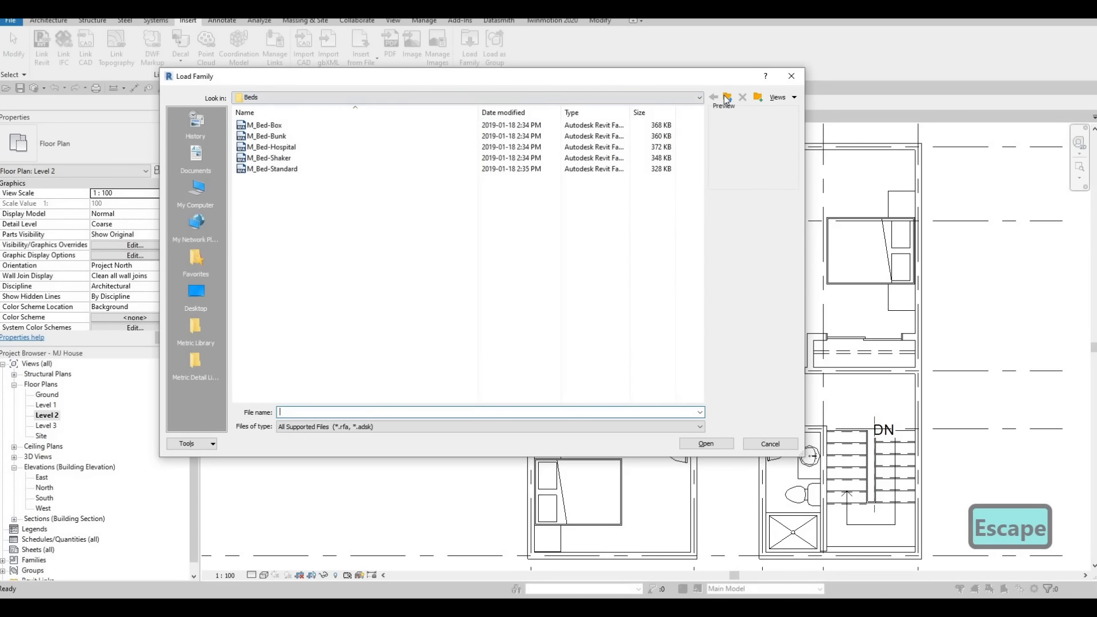
click(726, 98)
click(726, 98)
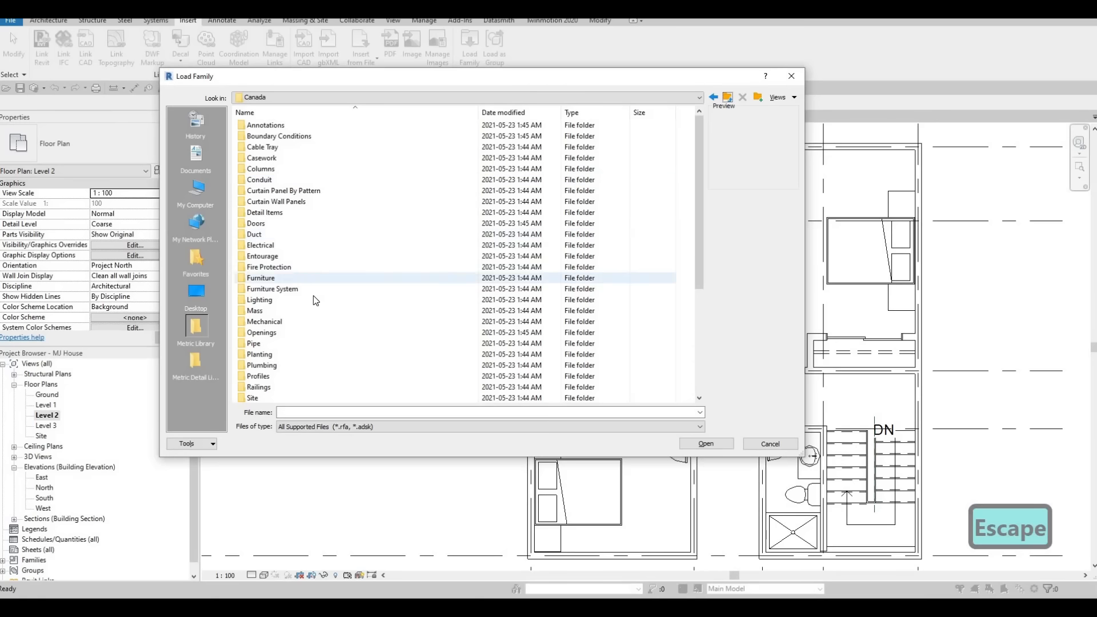
double_click(297, 299)
double_click(266, 126)
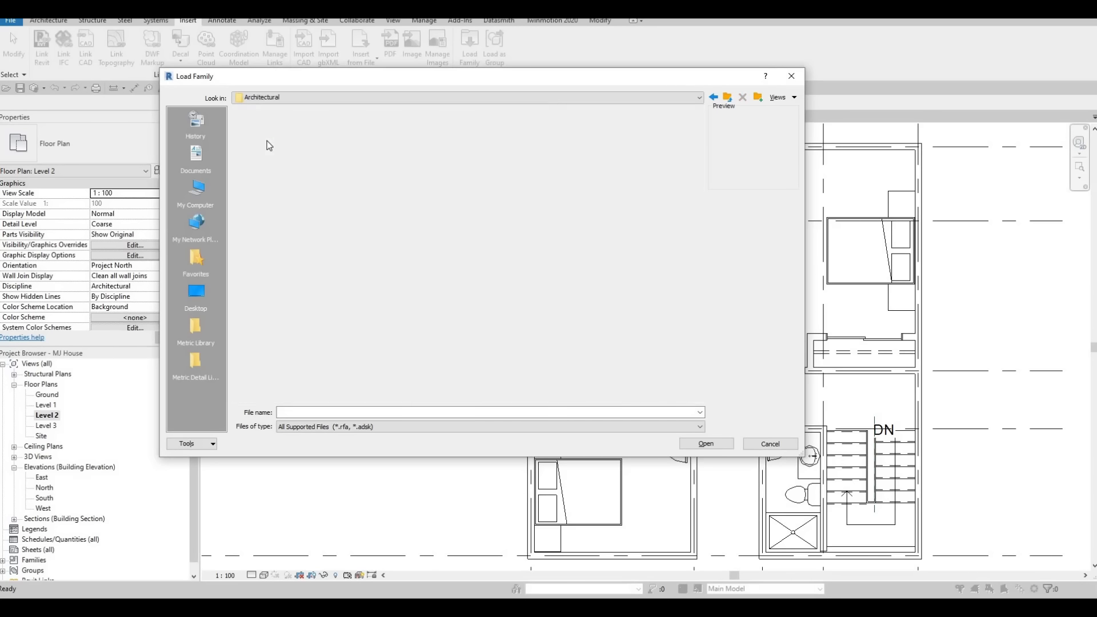
double_click(271, 136)
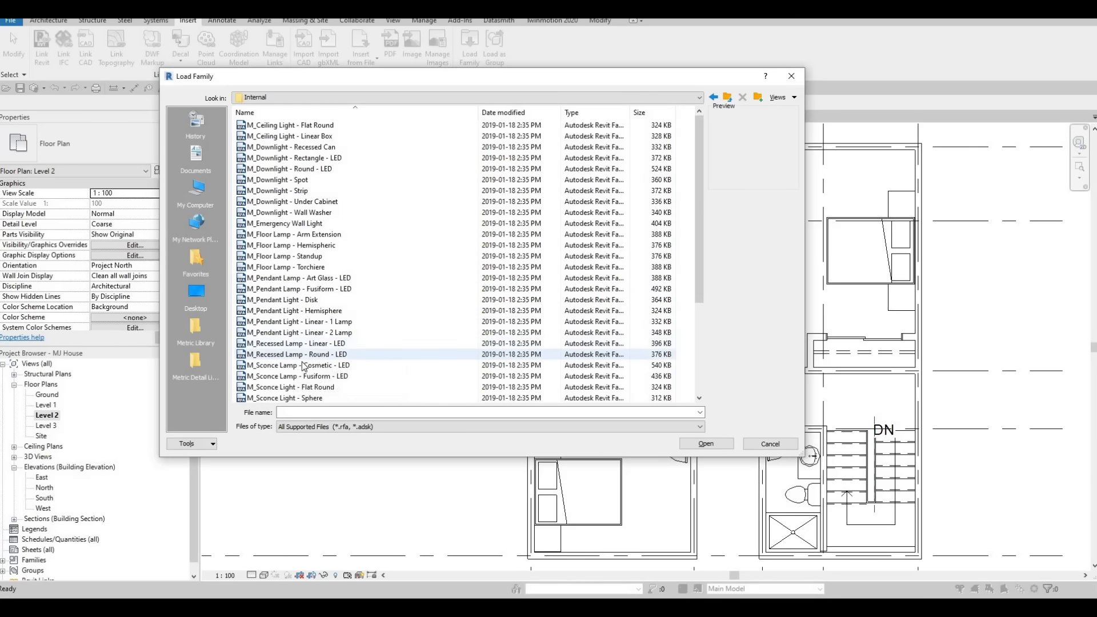
scroll(289, 369, down, 3)
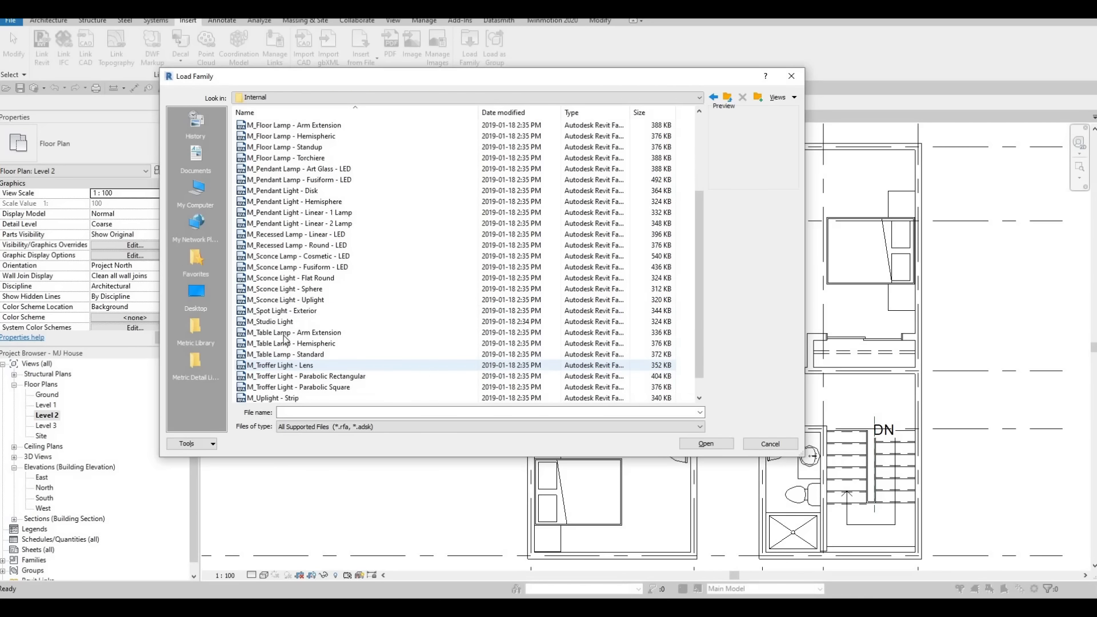
click(283, 332)
click(273, 345)
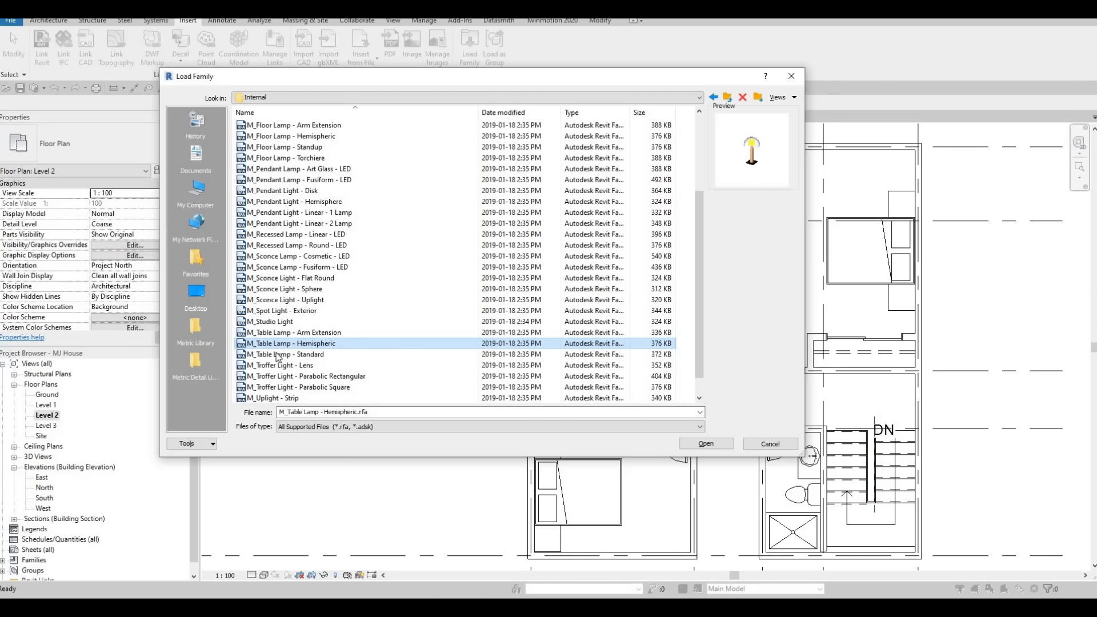
click(278, 355)
click(280, 344)
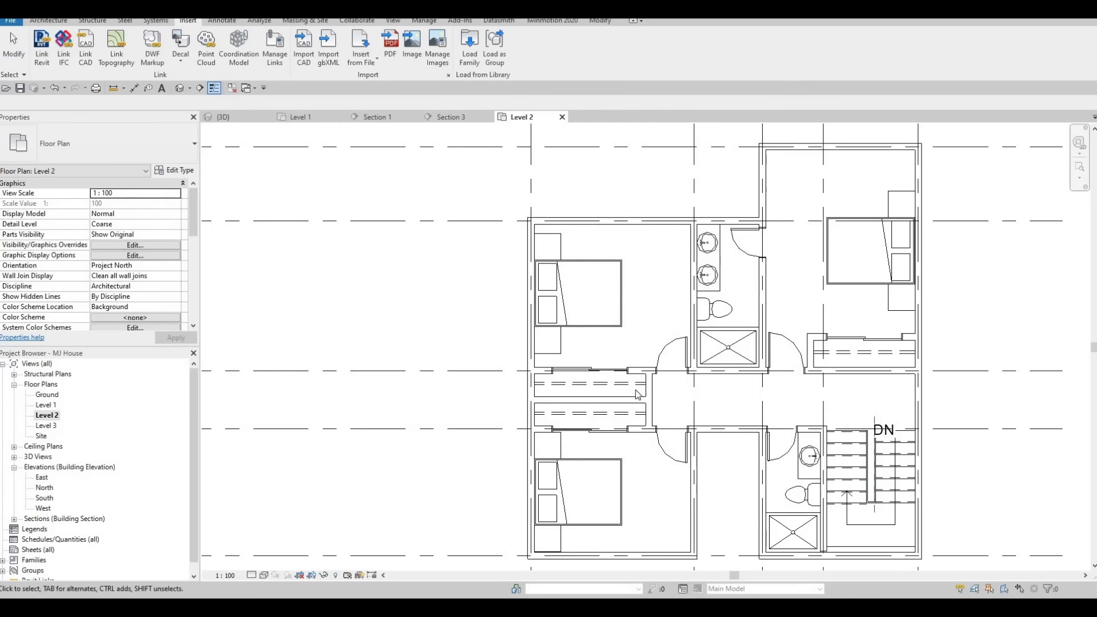
Place a table lamp on the upper night stand of the upper right bedroom and leave the tool.
key(m)
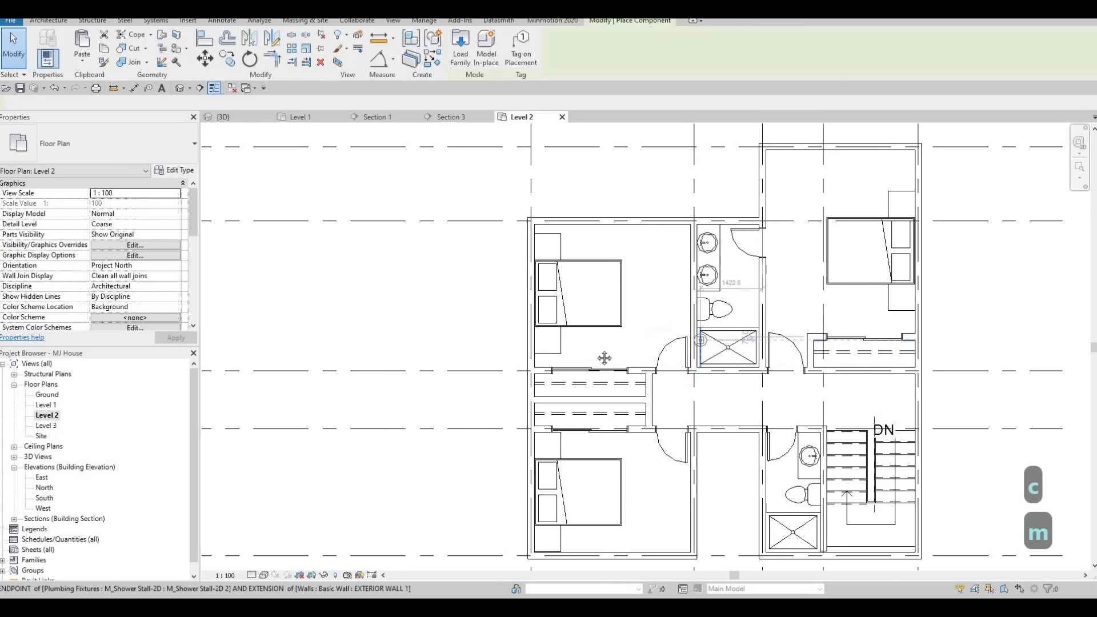
middle_drag(886, 209, 730, 257)
scroll(730, 257, up, 3)
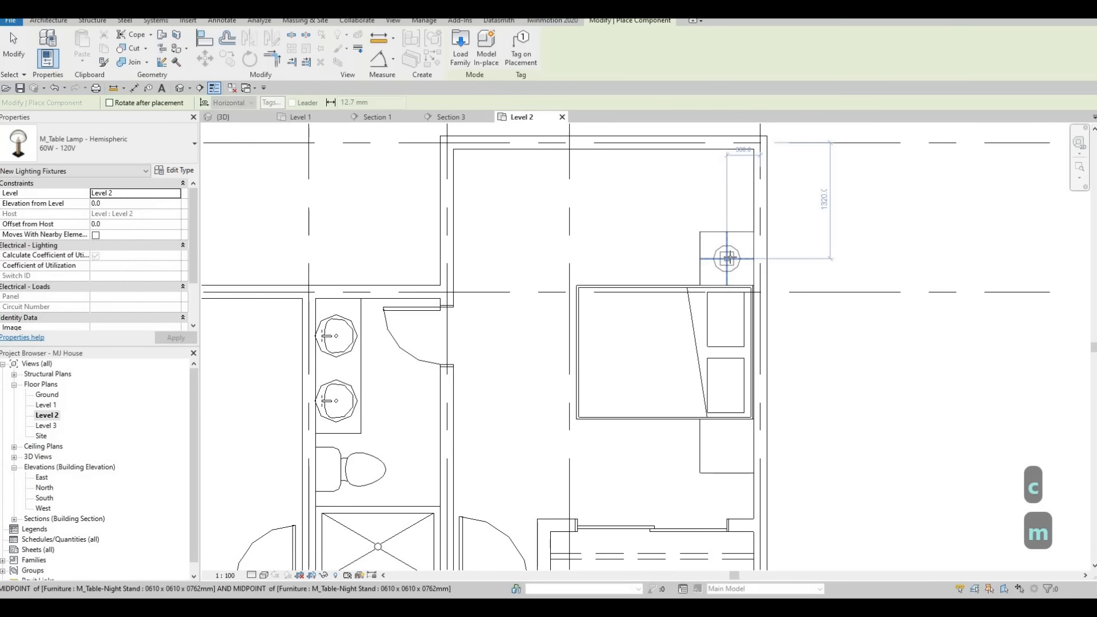
click(693, 313)
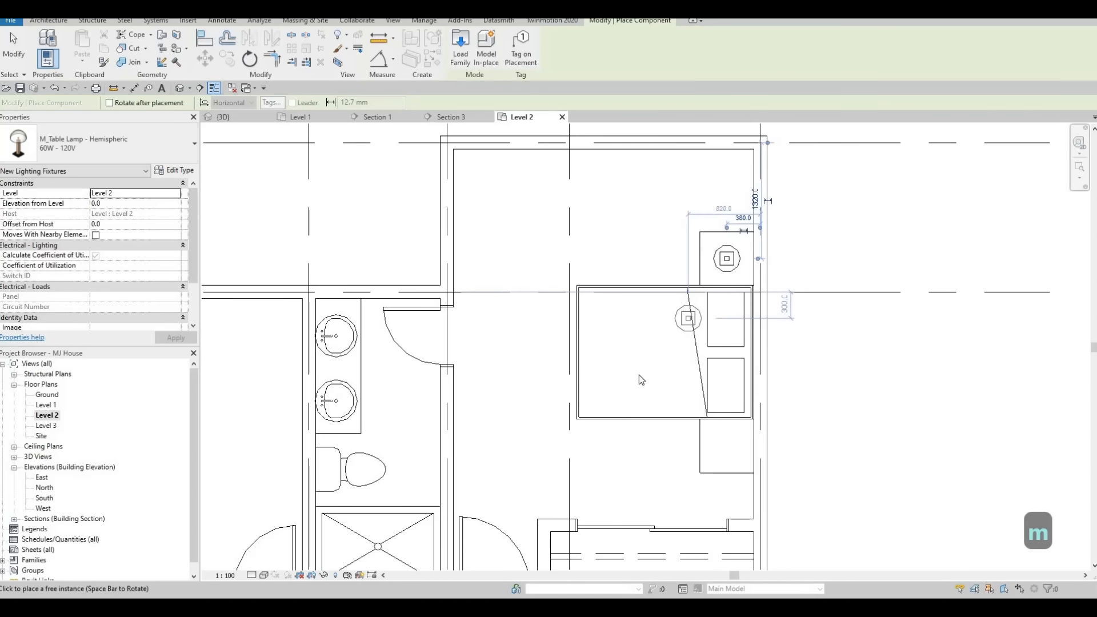
key(Escape)
key(Escape)
key(Escape)
Draw a section line through the upper right bedroom's night stand and bed, then open the new section view.
scroll(605, 338, down, 2)
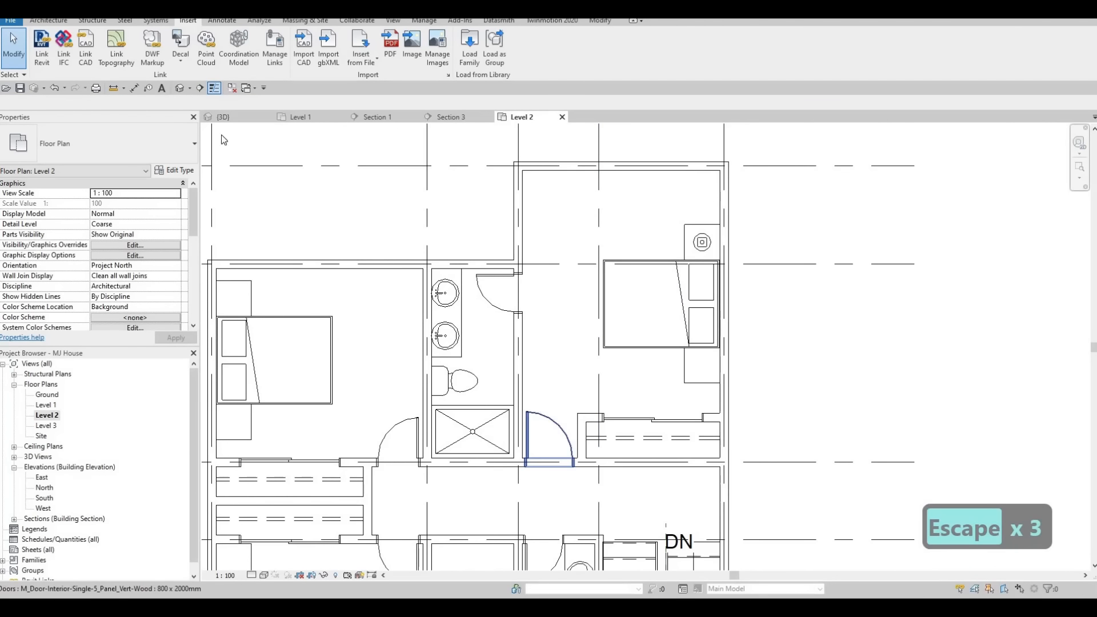
click(665, 201)
click(664, 377)
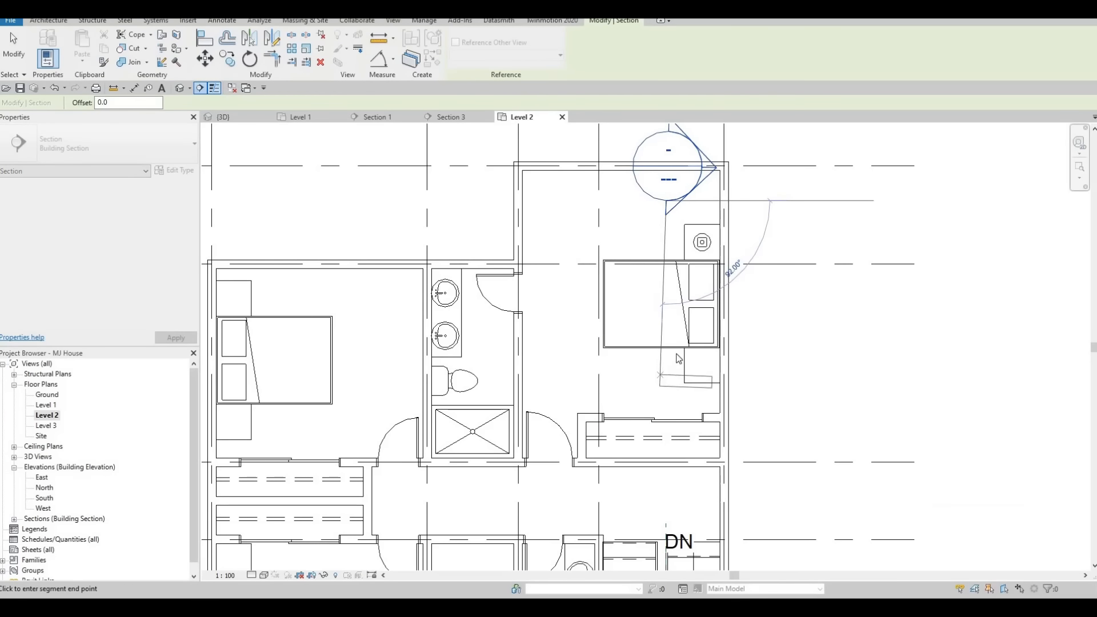
key(Escape)
key(Escape)
double_click(708, 181)
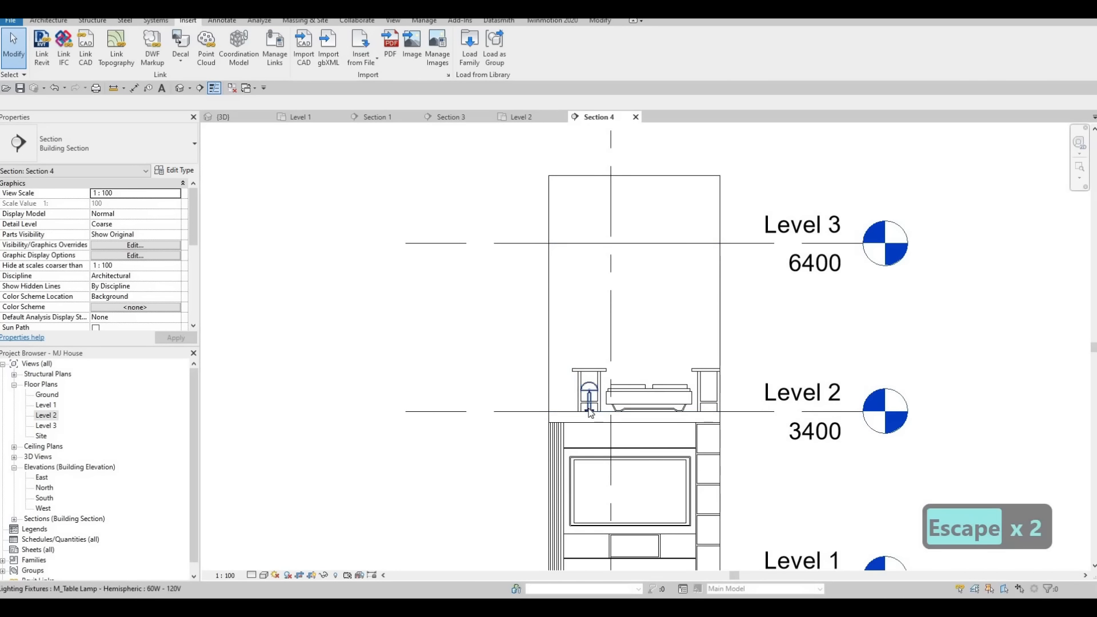
Align the table lamp's base to the top of the night stand in the section view.
key(a)
key(l)
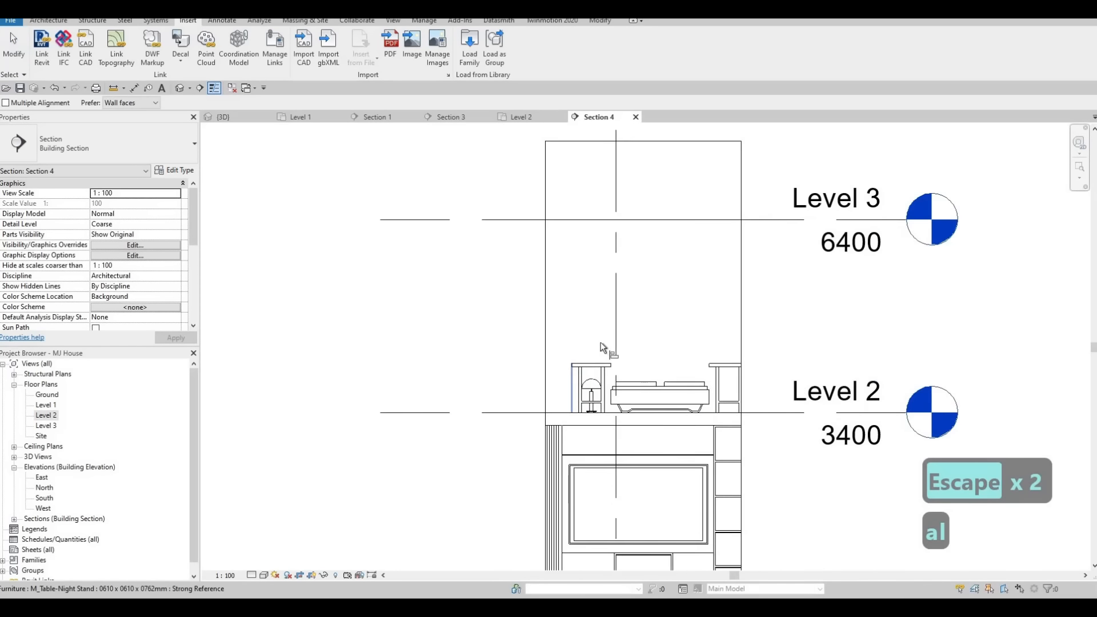
scroll(601, 340, up, 3)
click(589, 341)
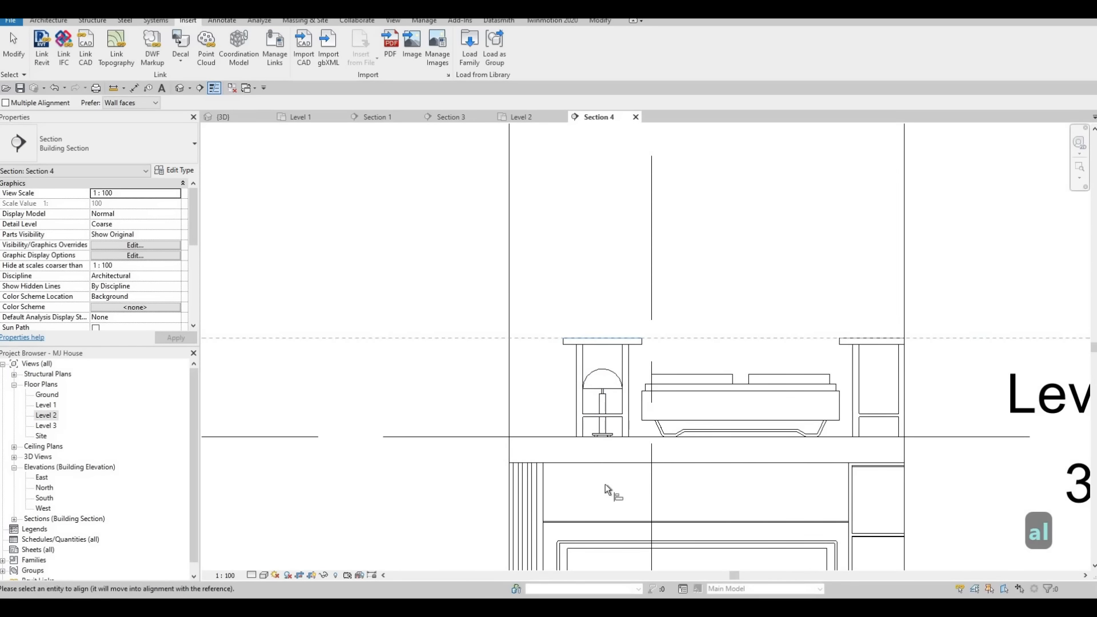
scroll(604, 457, up, 5)
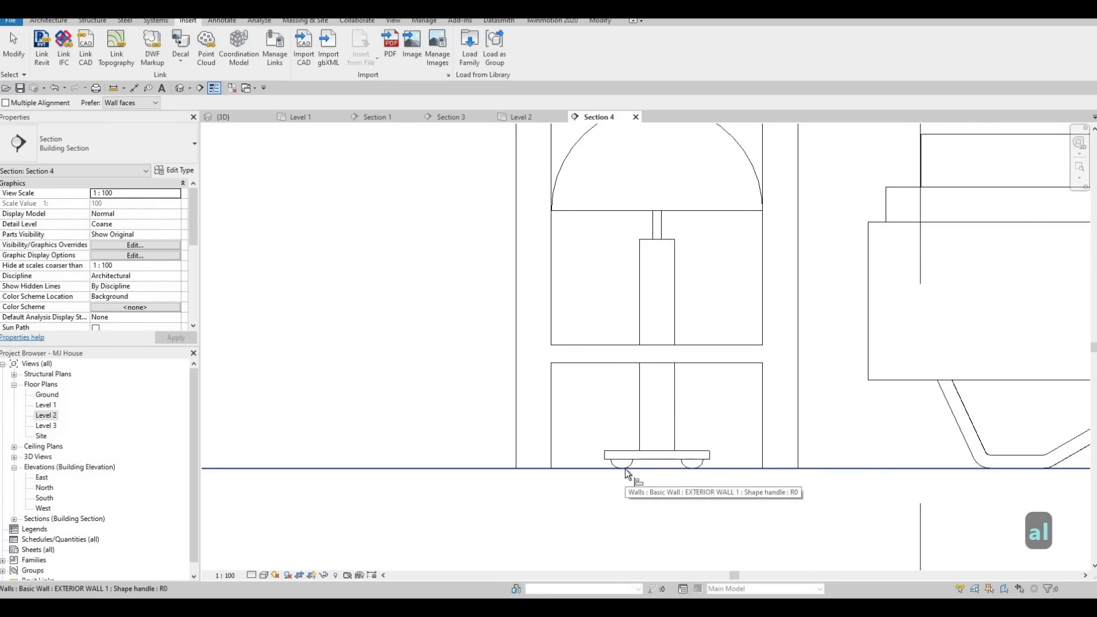
key(Tab)
key(Tab)
key(Tab)
click(625, 464)
scroll(605, 393, down, 3)
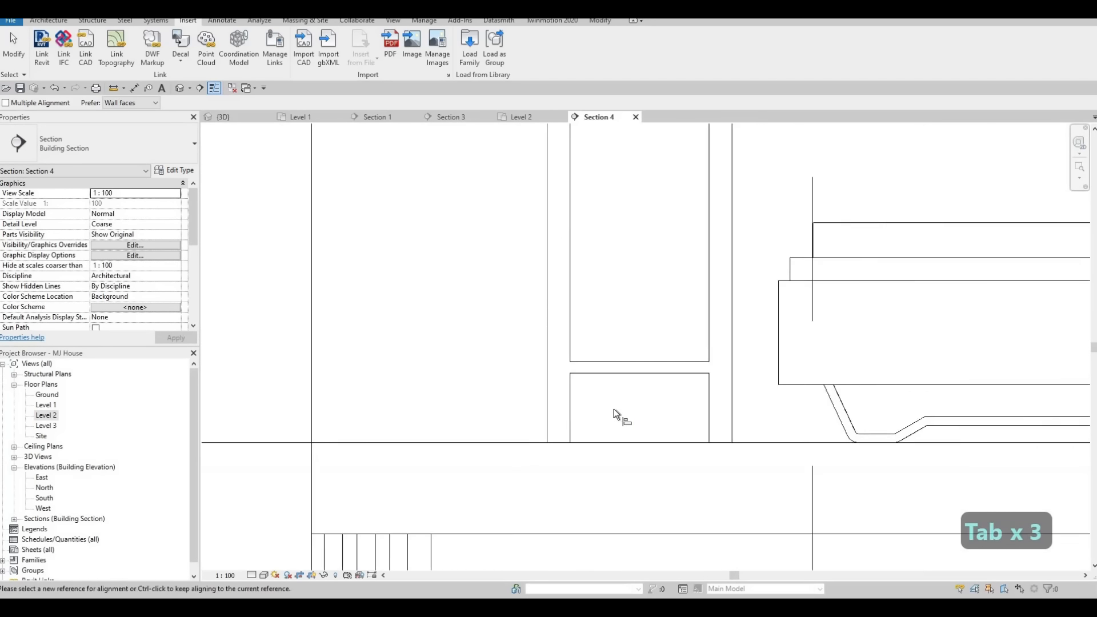
scroll(613, 409, down, 2)
key(Escape)
key(Escape)
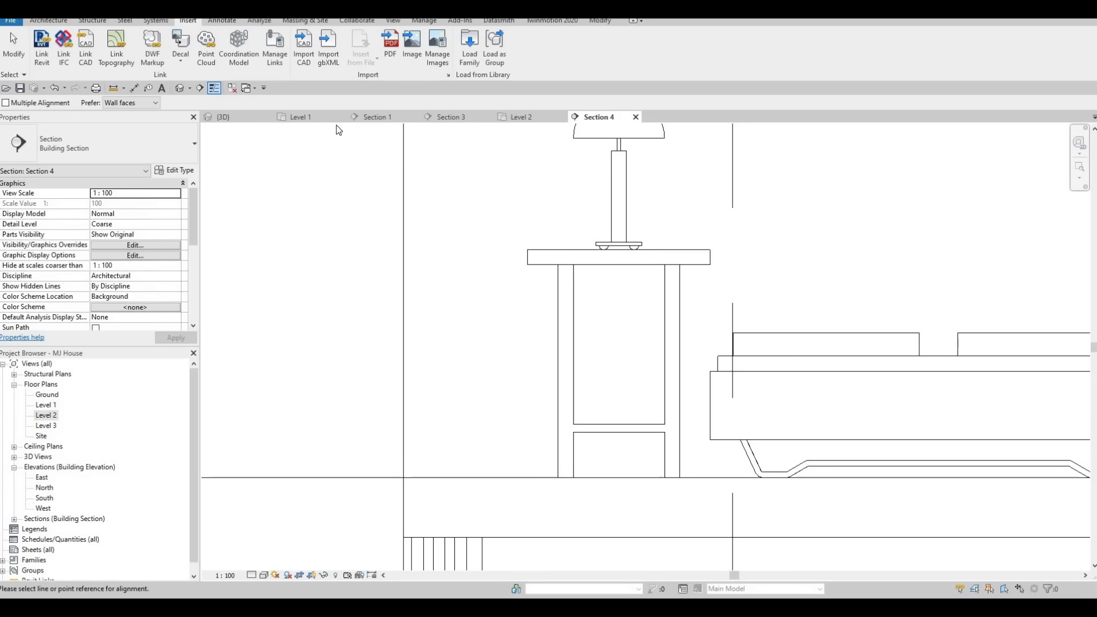
key(Escape)
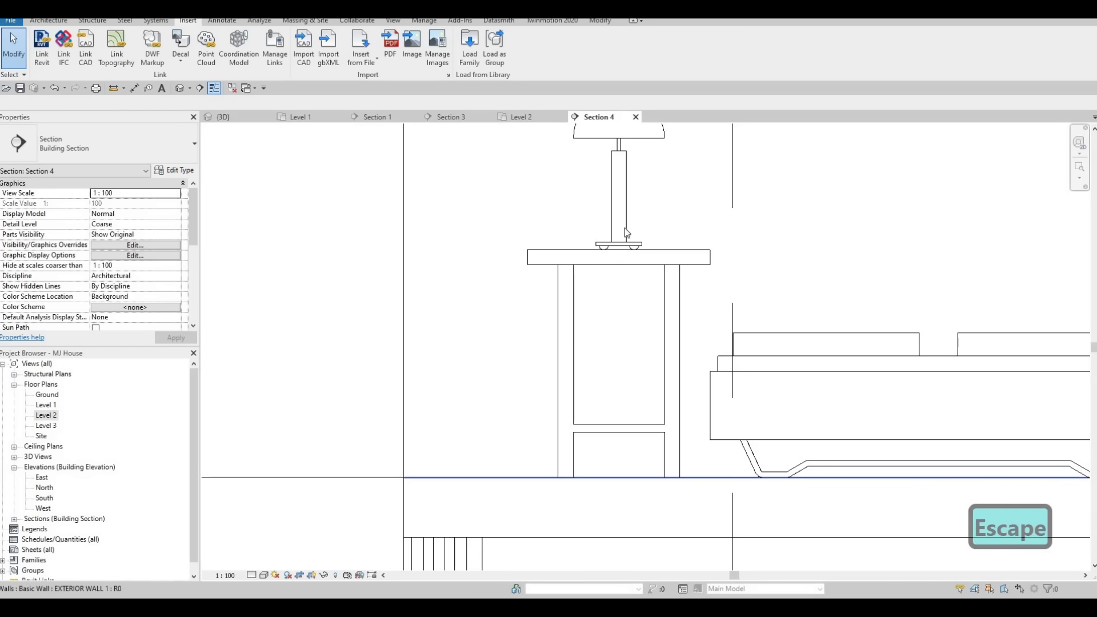
Return to Level 2 and create a similar table lamp on the upper right bedroom's lower night stand.
click(521, 117)
key(Escape)
click(671, 266)
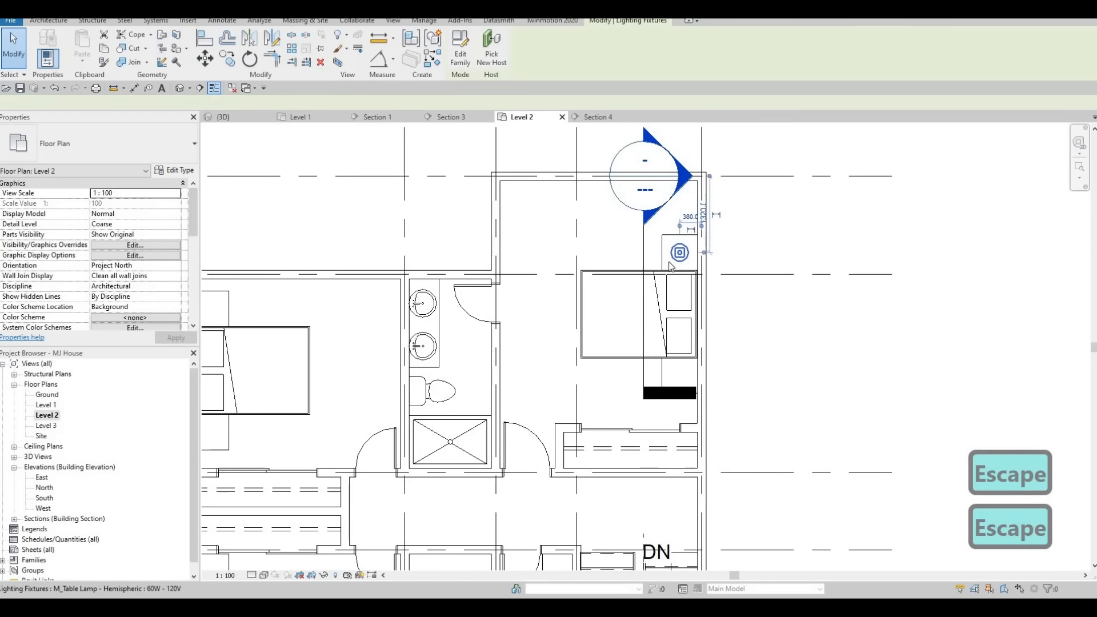
key(c)
key(s)
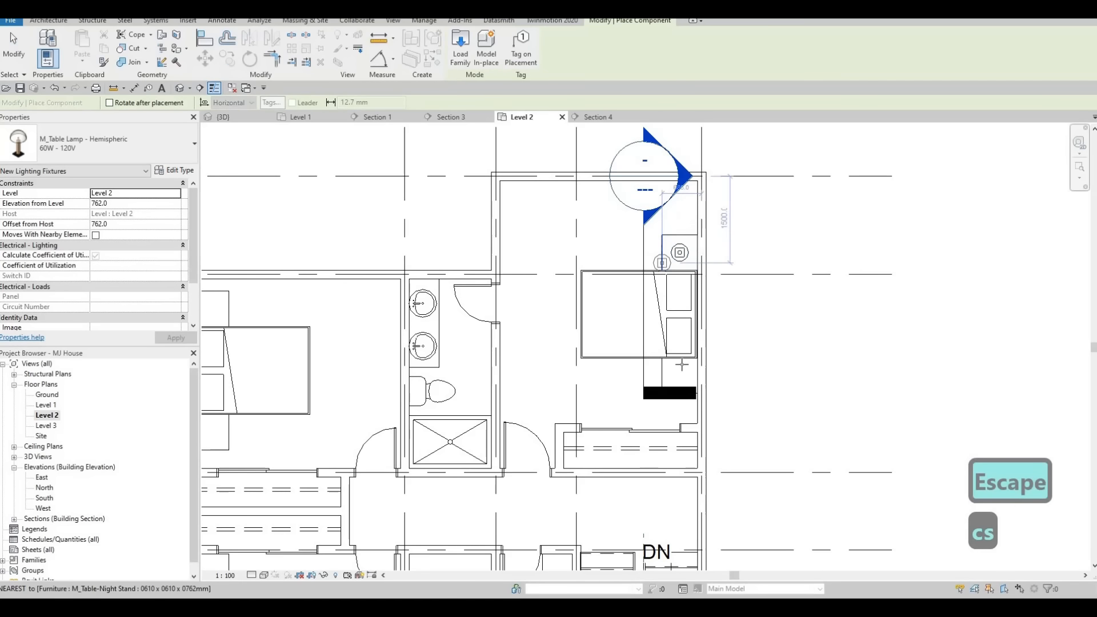
scroll(679, 368, up, 2)
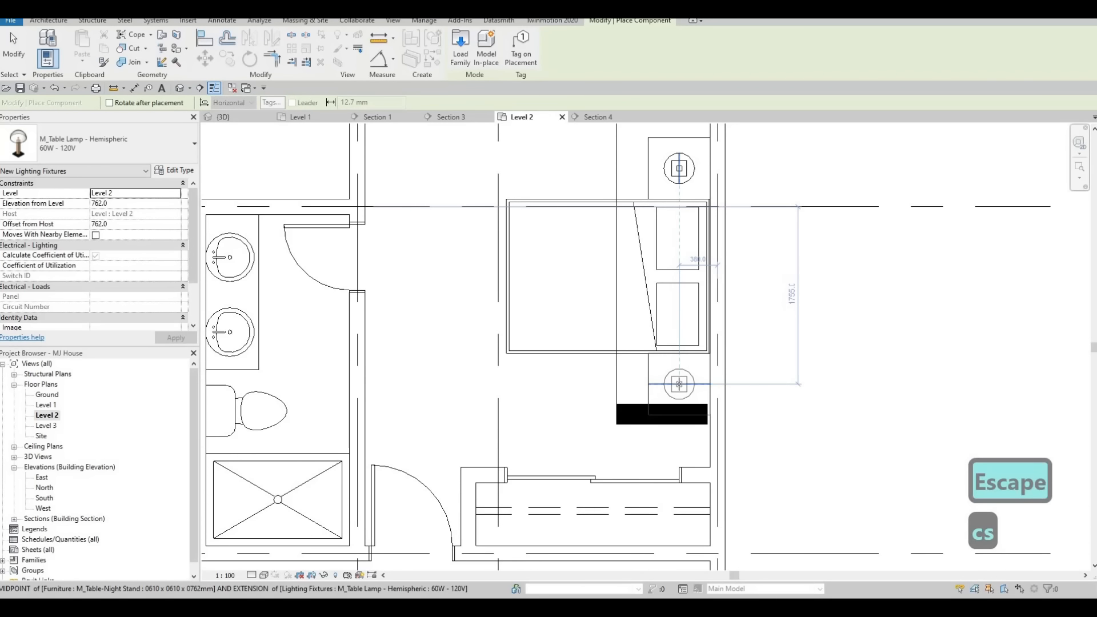
click(490, 324)
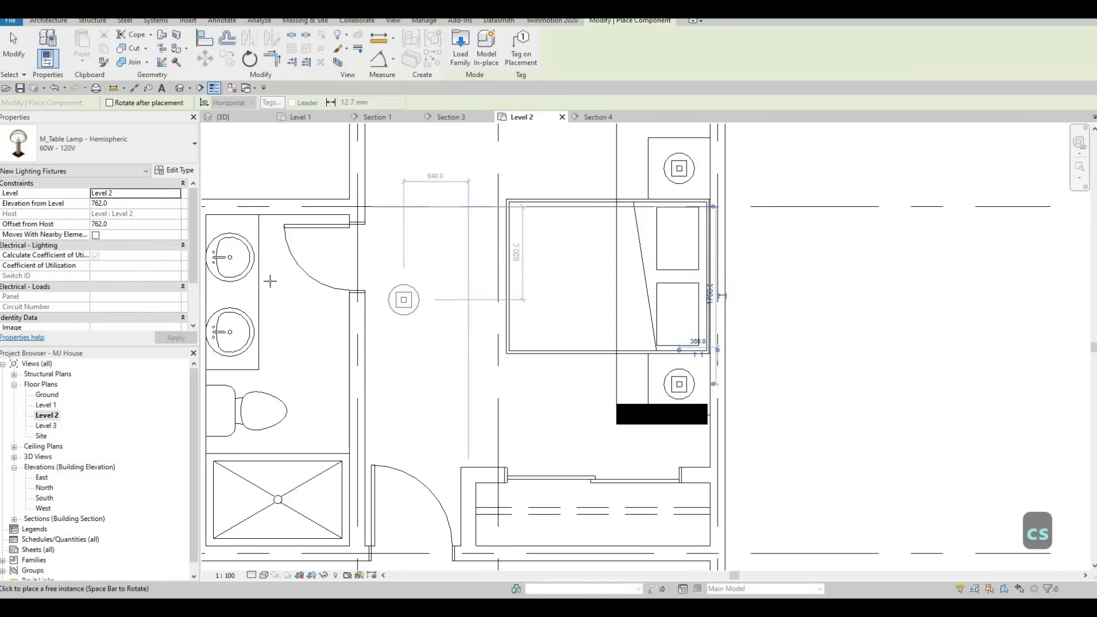
Place table lamps on both night stands in the upper left bedroom.
scroll(582, 301, down, 4)
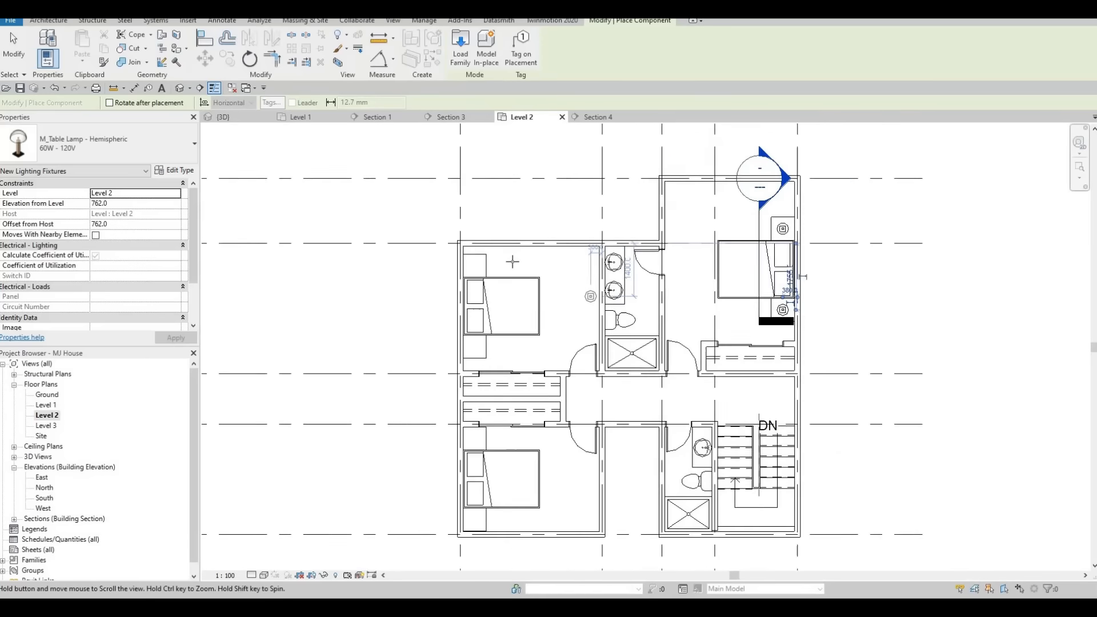
scroll(500, 254, up, 2)
click(500, 255)
scroll(500, 254, up, 1)
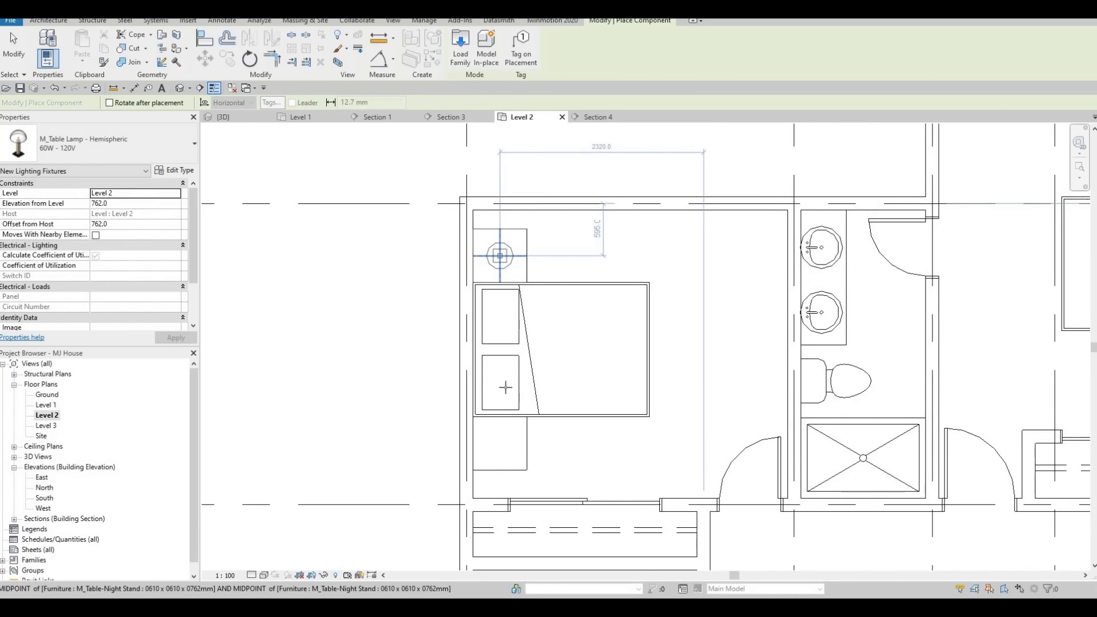
click(498, 436)
Place table lamps on both night stands in the lower left bedroom and leave the tool.
scroll(499, 439, down, 3)
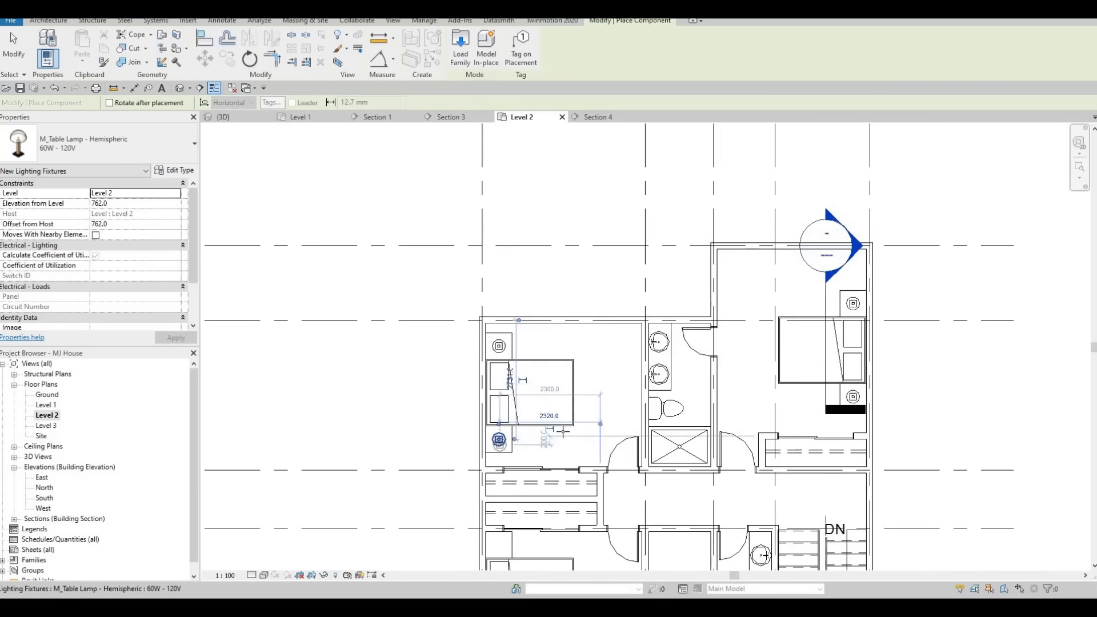
middle_drag(503, 550, 557, 418)
scroll(563, 437, up, 3)
scroll(563, 428, up, 2)
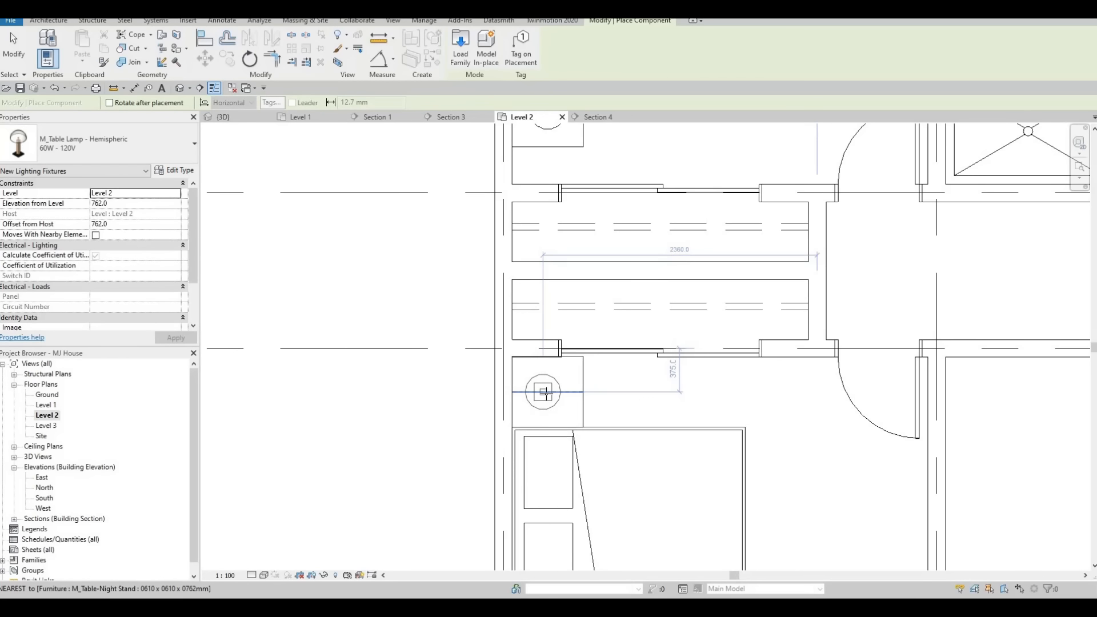
click(551, 428)
scroll(551, 427, down, 3)
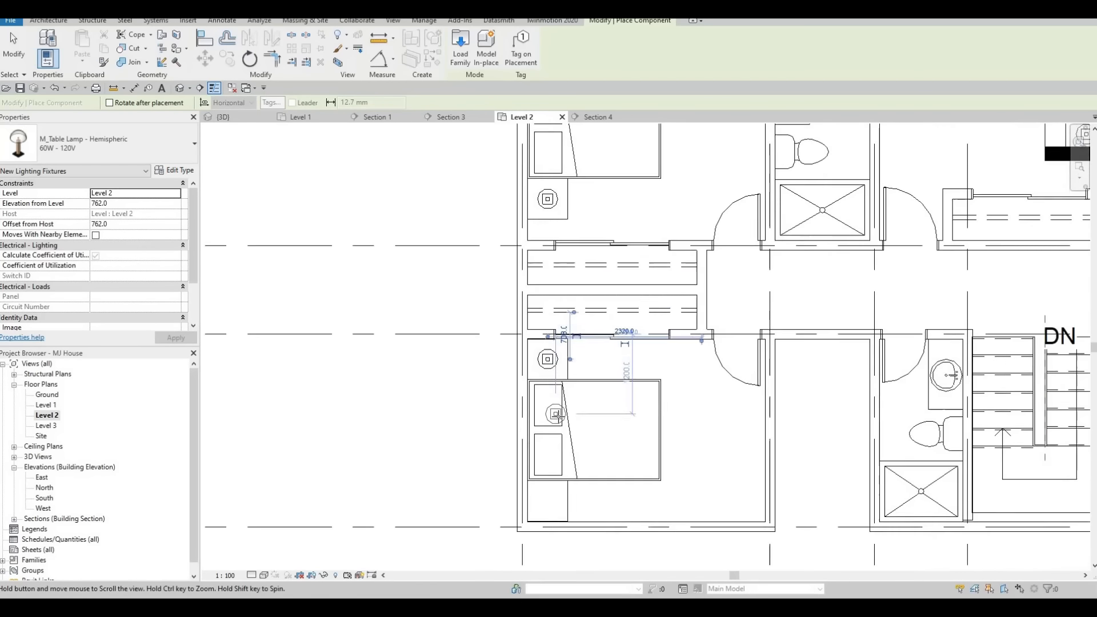
middle_drag(556, 517, 556, 431)
scroll(555, 430, up, 3)
click(560, 422)
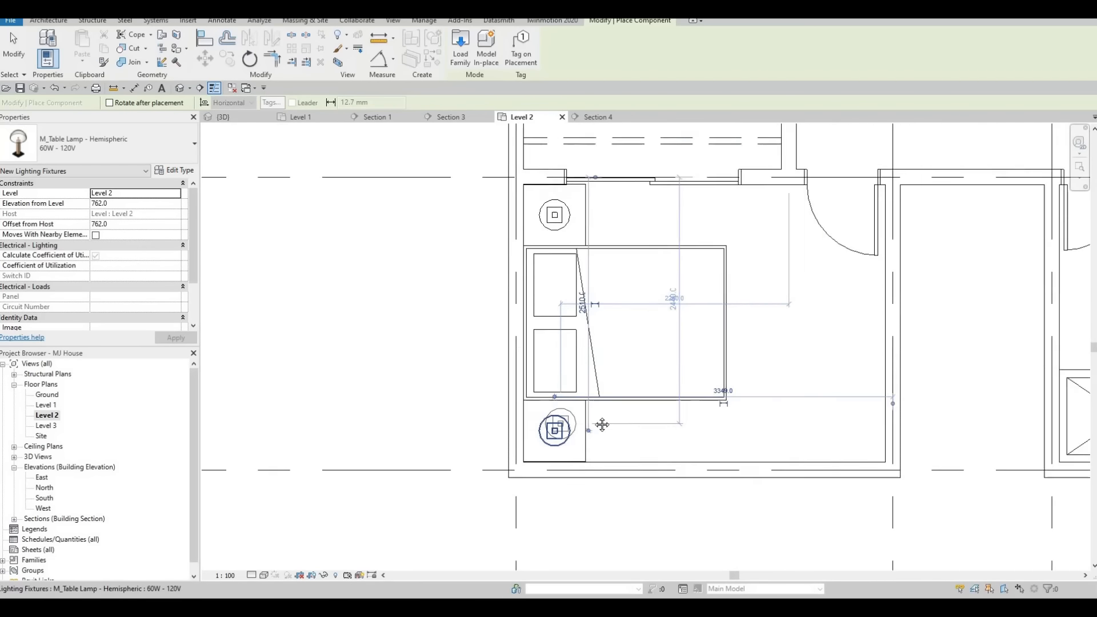
scroll(600, 399, down, 4)
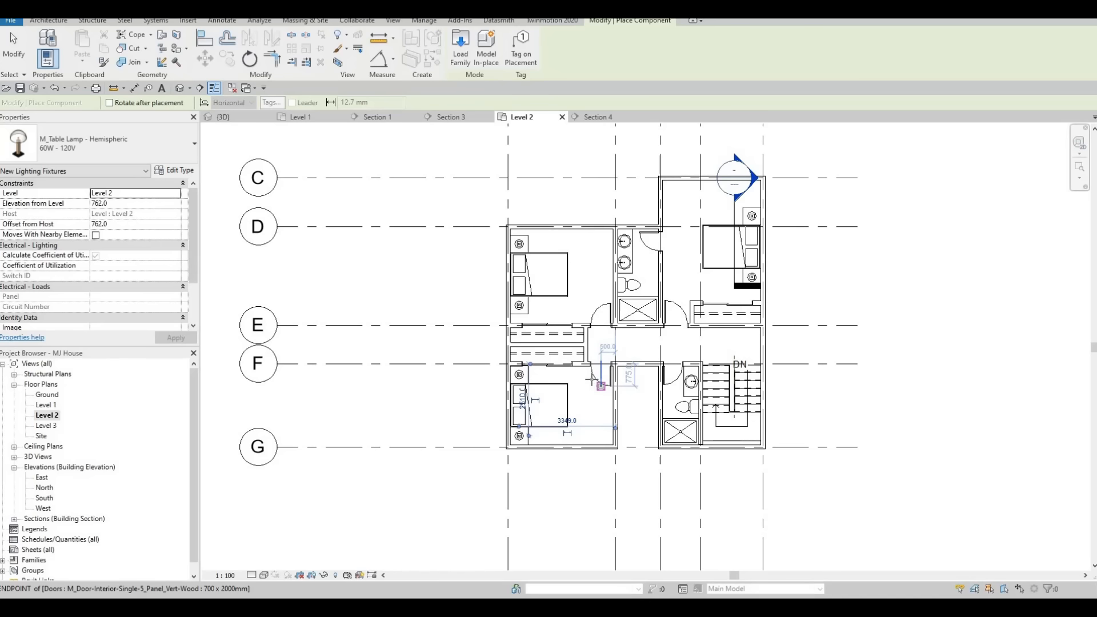
key(Escape)
Inspect the upper left bedroom's table lamp and review the lamps across the Level 2 plan.
scroll(608, 325, down, 1)
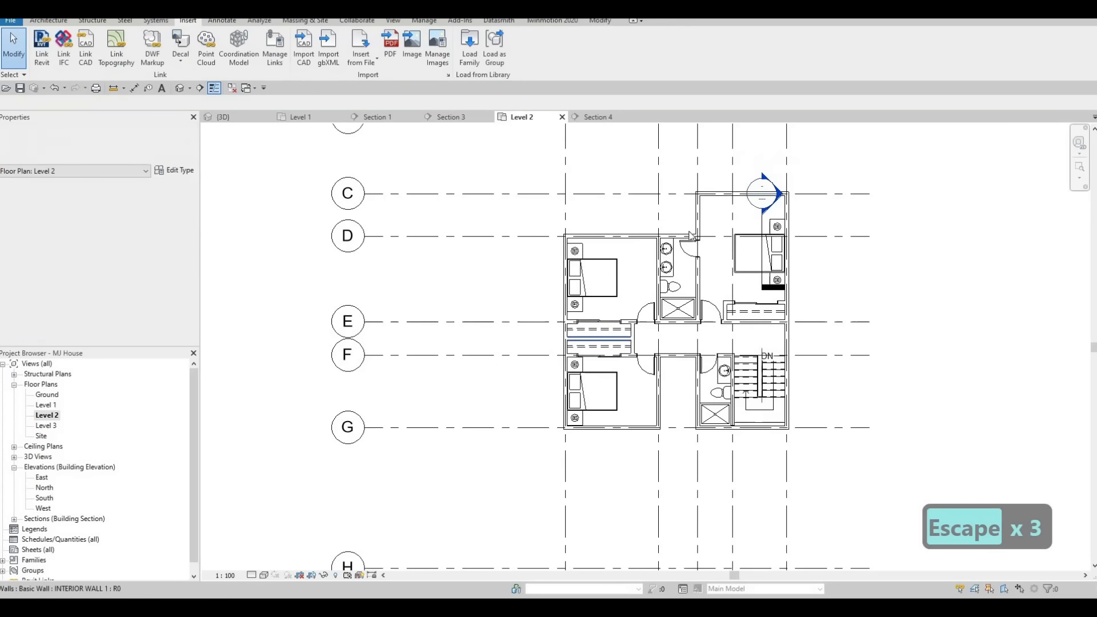
scroll(607, 353, up, 1)
middle_drag(490, 271, 430, 302)
scroll(507, 280, up, 2)
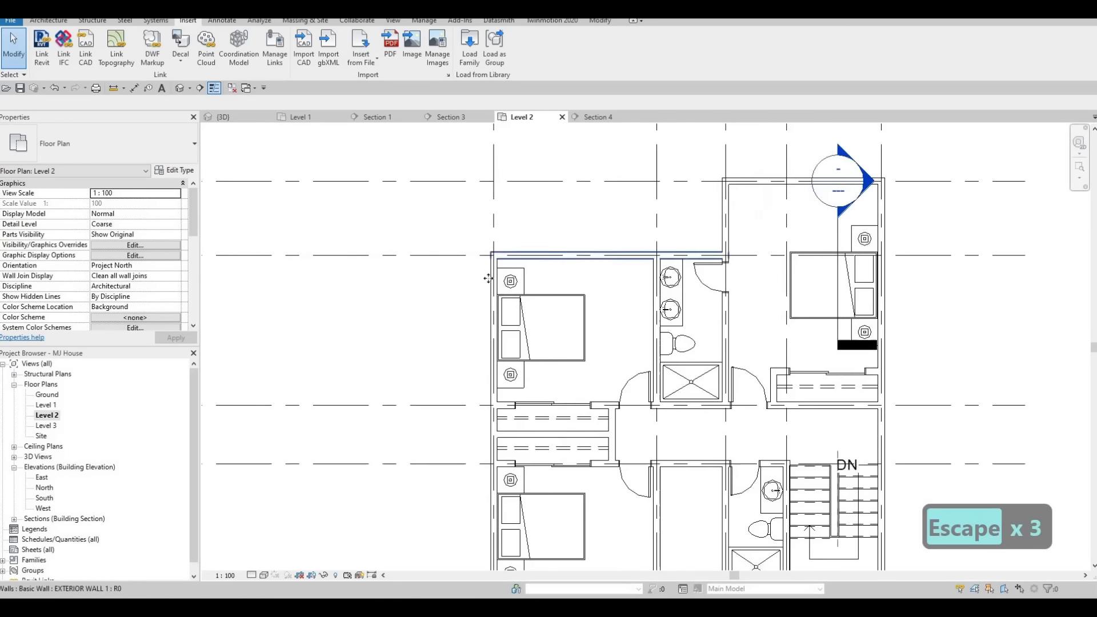
click(525, 265)
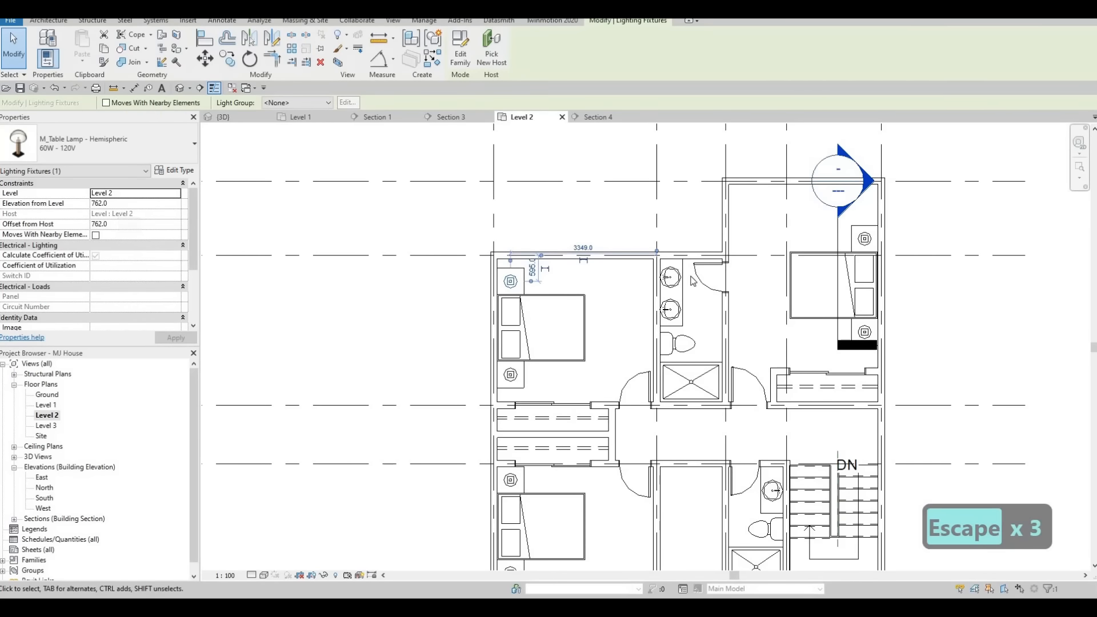
key(Escape)
scroll(631, 291, down, 3)
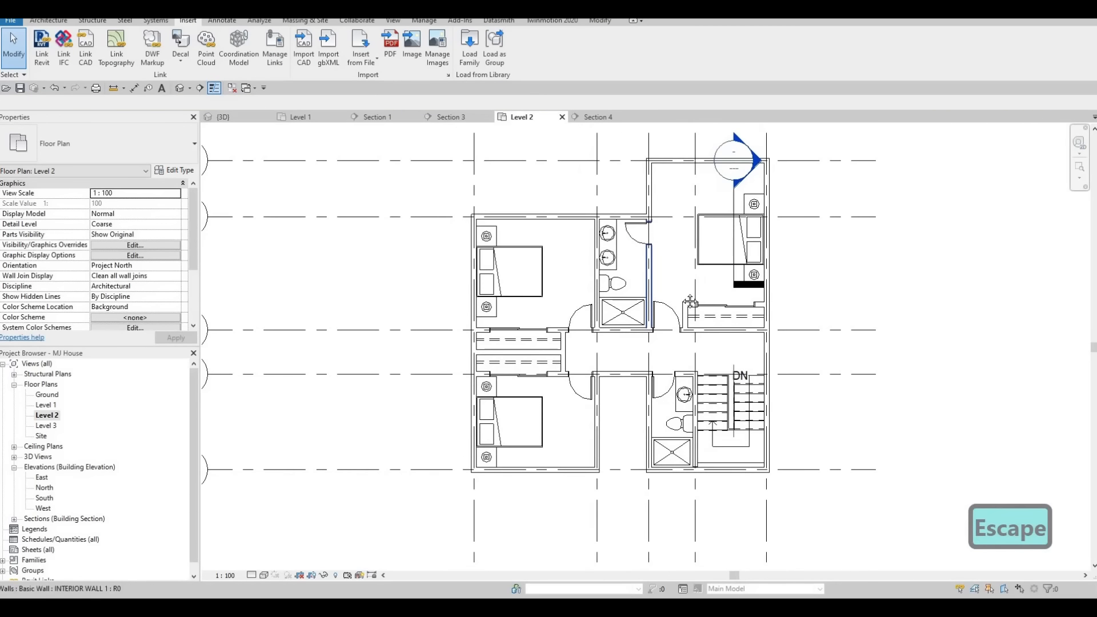
scroll(638, 315, down, 1)
key(F1)
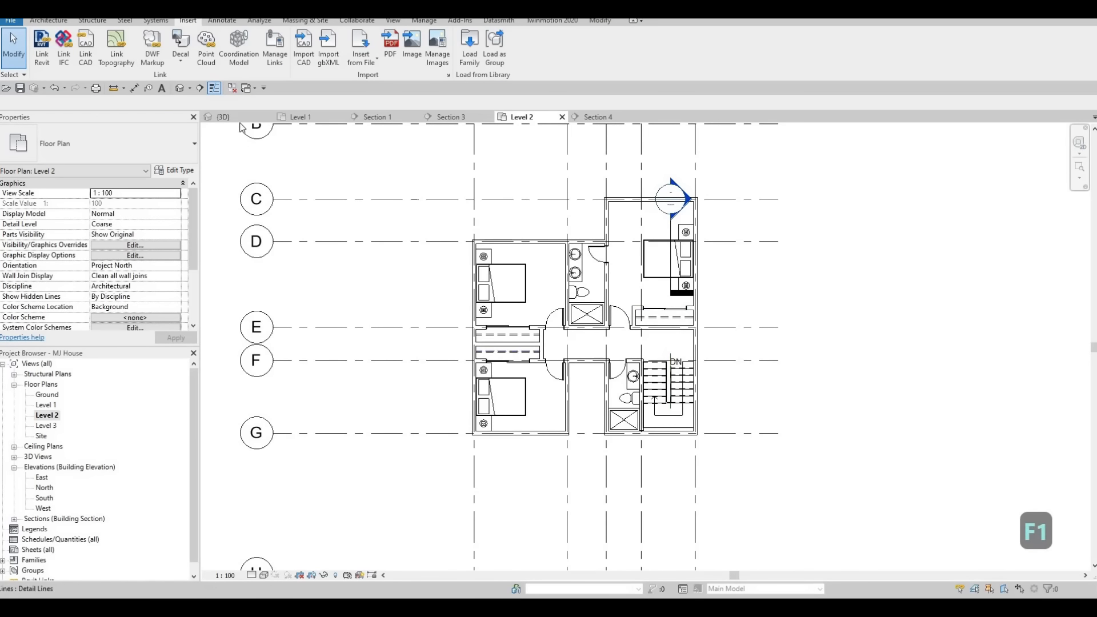
Open the 3D view and select the upper-level curtain wall window to check its placement.
click(223, 117)
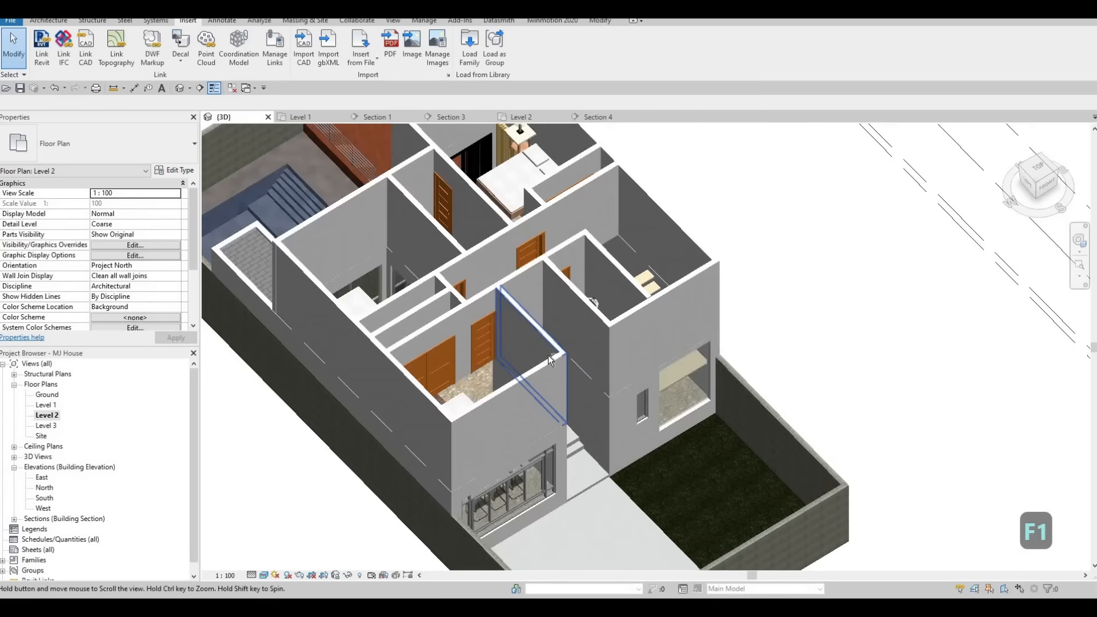
middle_drag(622, 361, 575, 358)
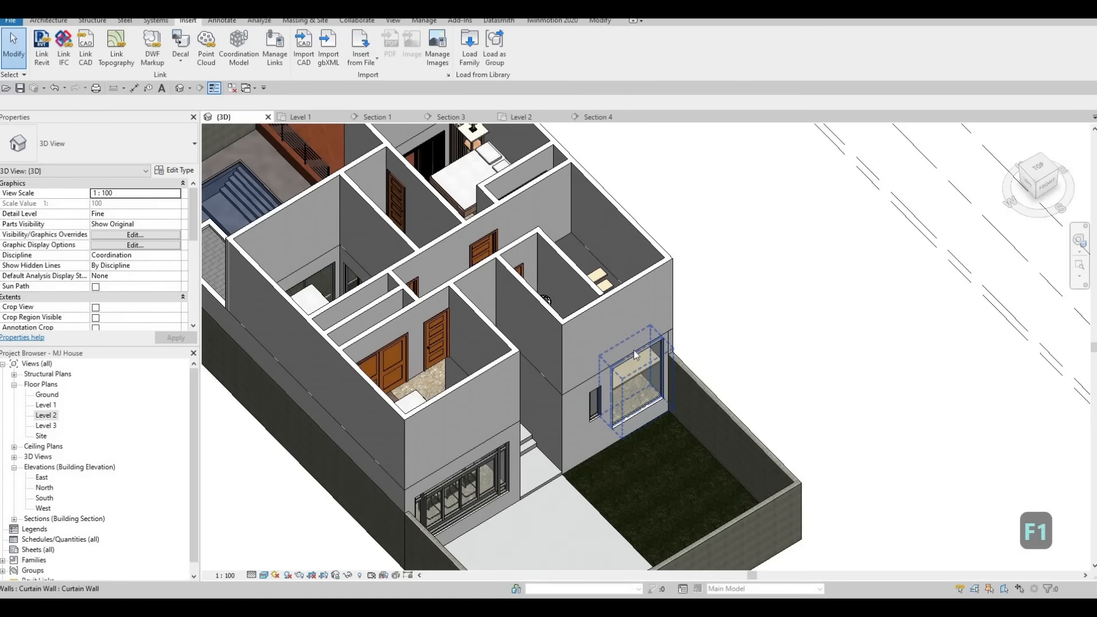
click(633, 347)
mouse_move(634, 346)
mouse_down()
mouse_move(634, 297)
mouse_move(616, 351)
mouse_up()
key(Escape)
key(Escape)
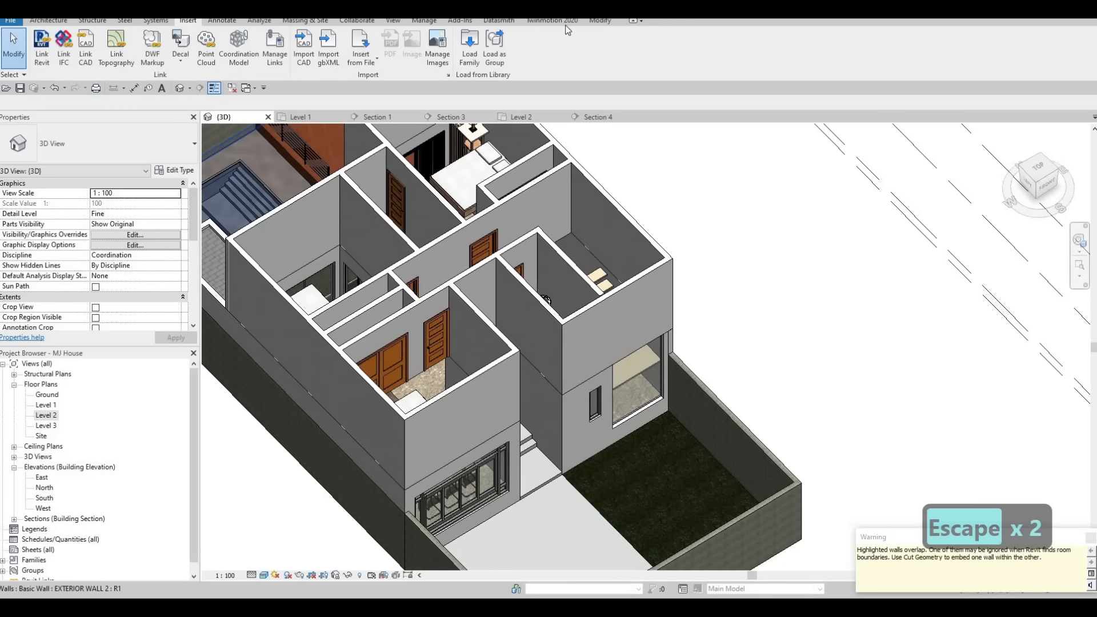
click(599, 20)
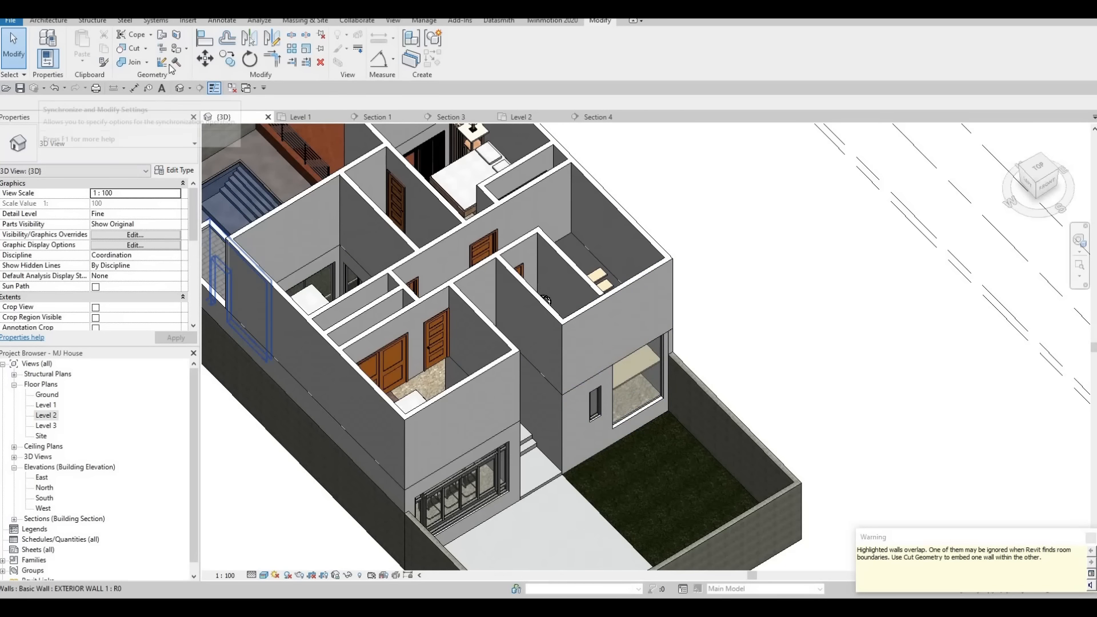
click(135, 52)
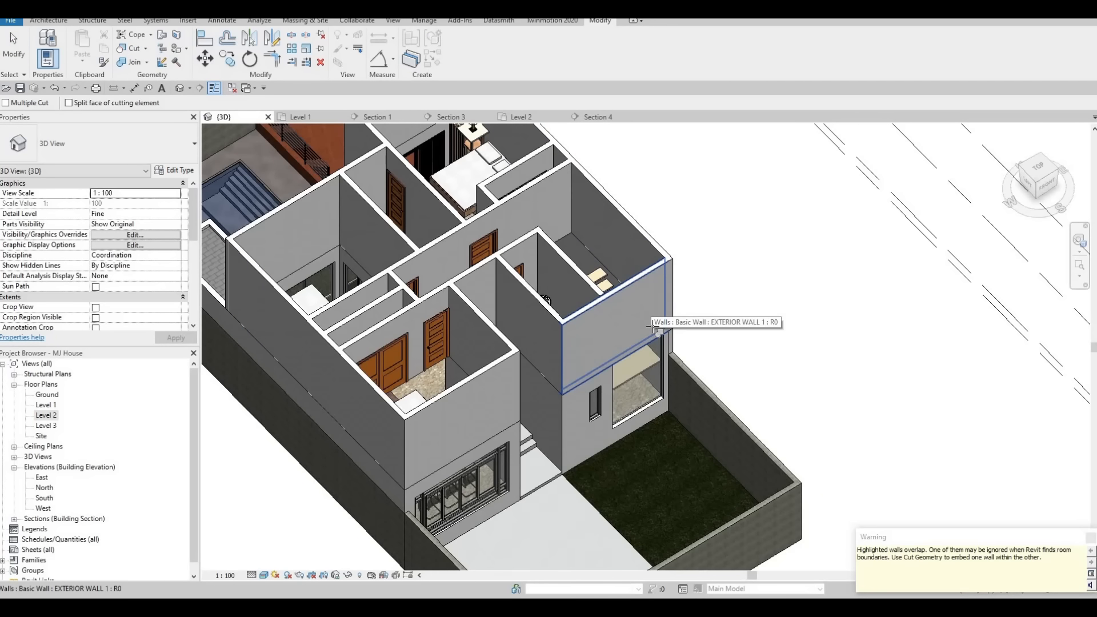
click(662, 338)
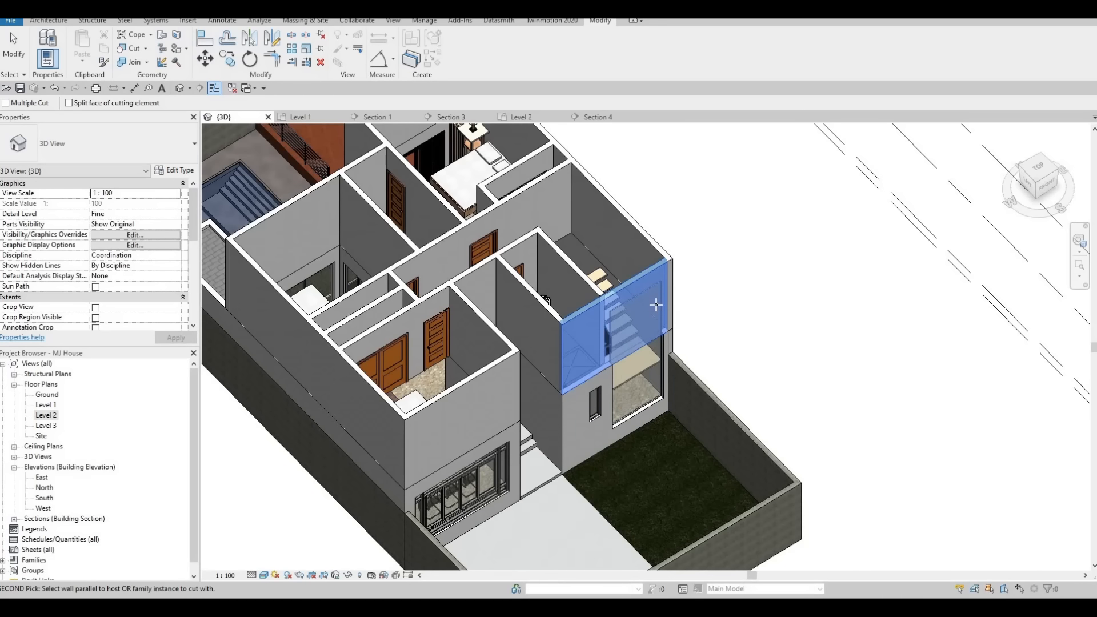
key(Escape)
shift+middle_drag(491, 268, 563, 385)
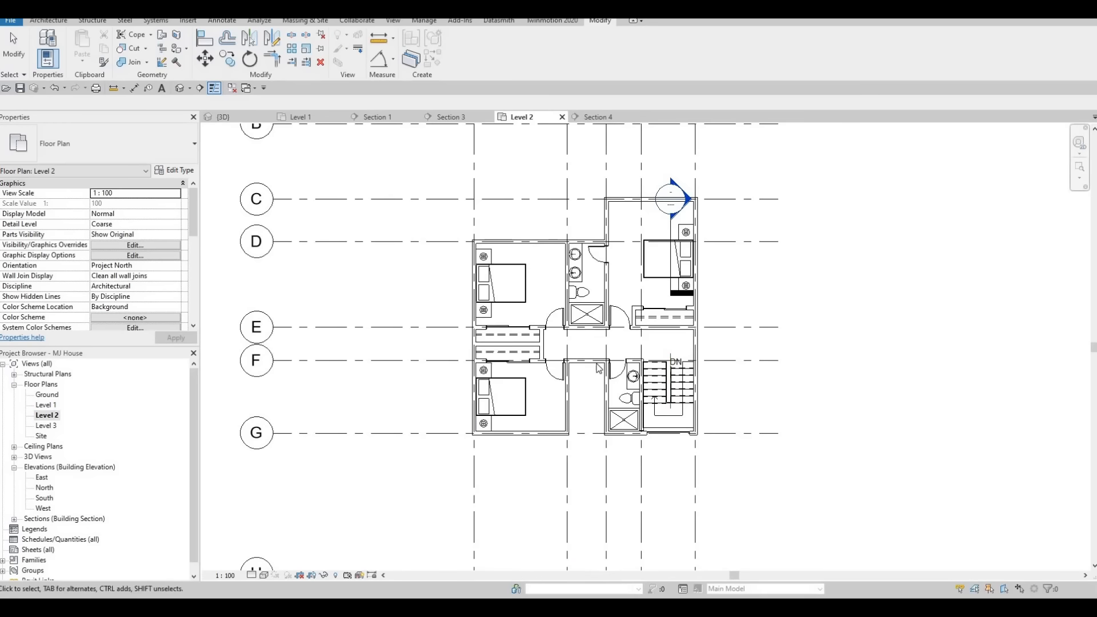
Return to the Level 2 plan and delete the section marker in the upper right bedroom.
middle_drag(512, 389, 482, 389)
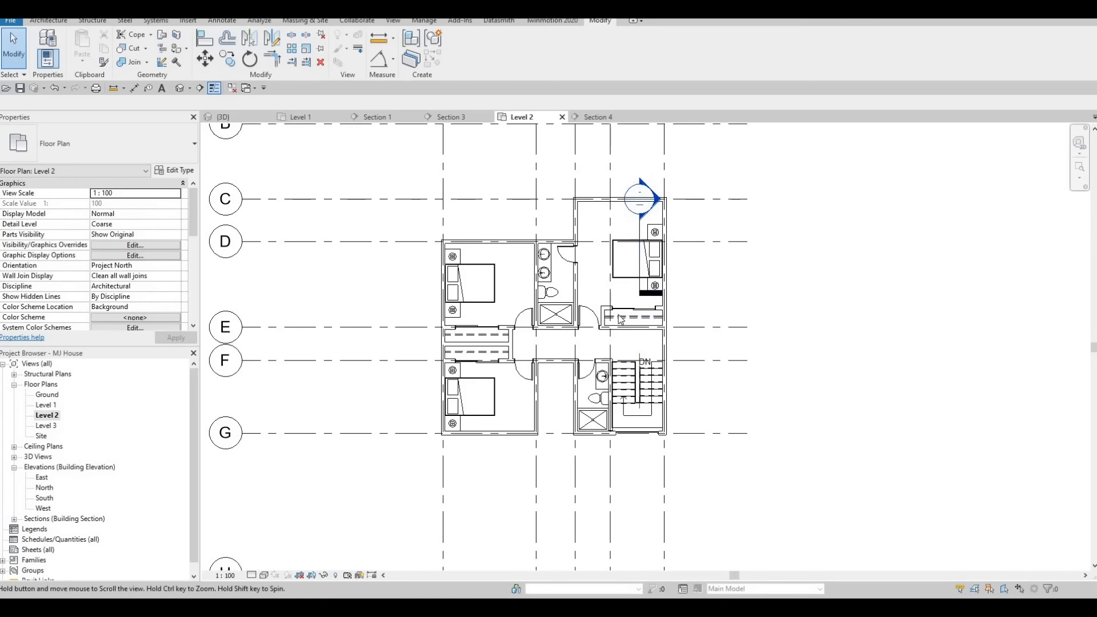
middle_drag(635, 251, 626, 304)
click(630, 303)
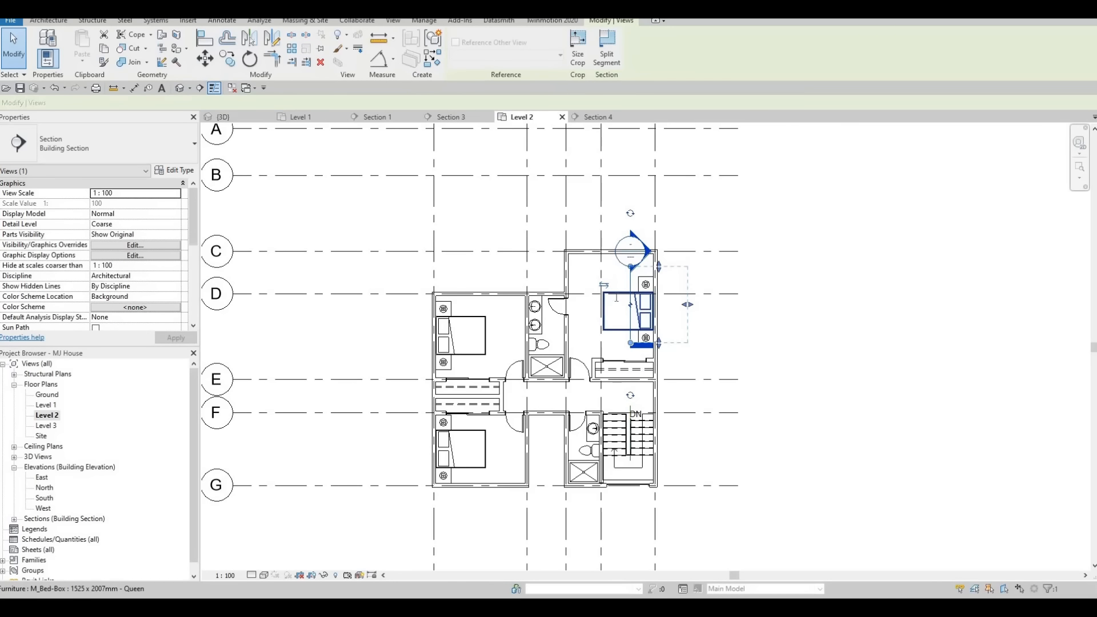
key(Delete)
key(Return)
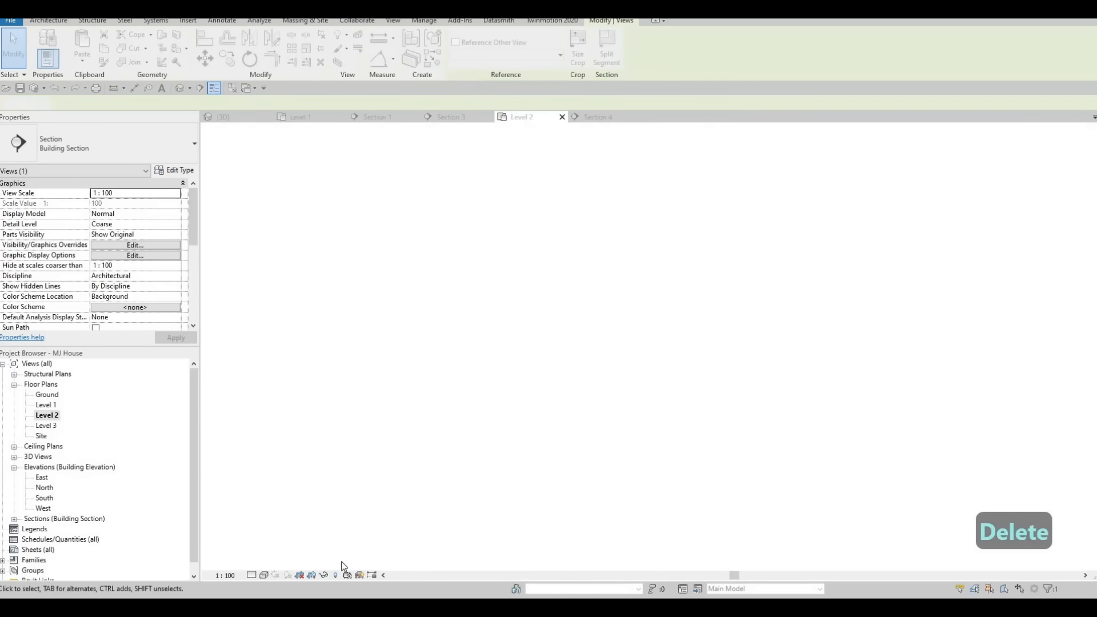
Reveal hidden elements and unhide the three hidden section markers on the Level 2 plan.
key(r)
key(h)
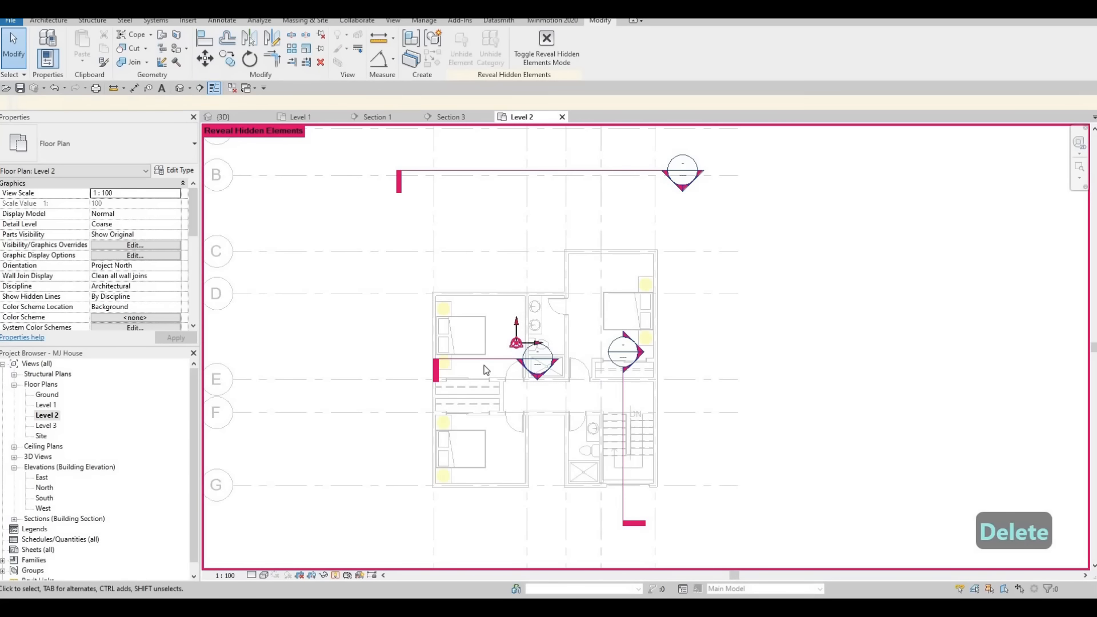
click(488, 359)
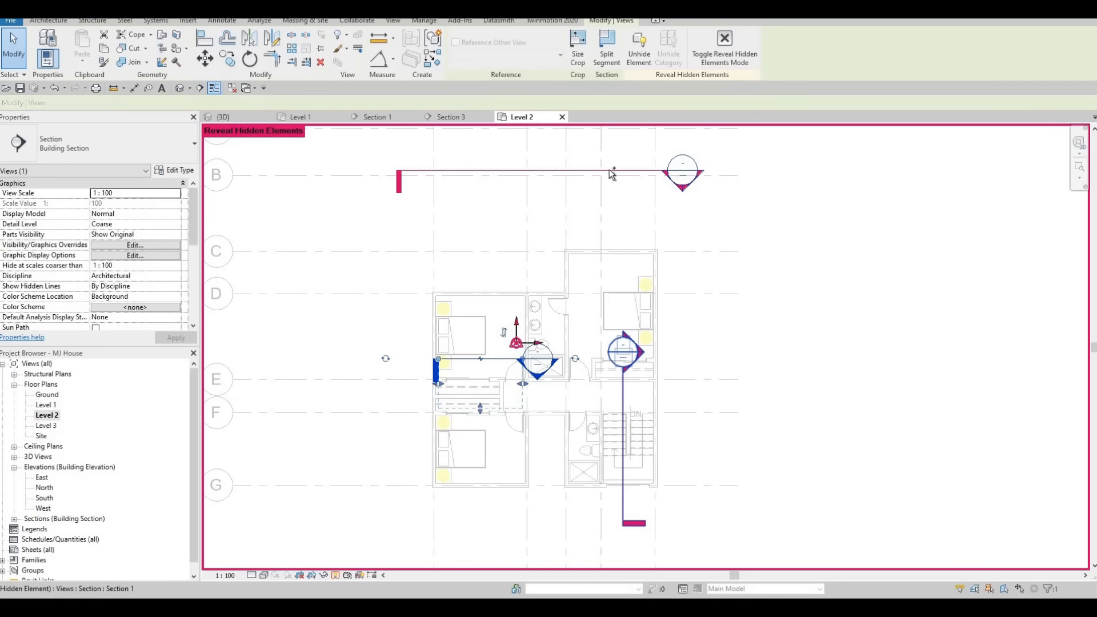
ctrl+click(623, 394)
ctrl+click(608, 171)
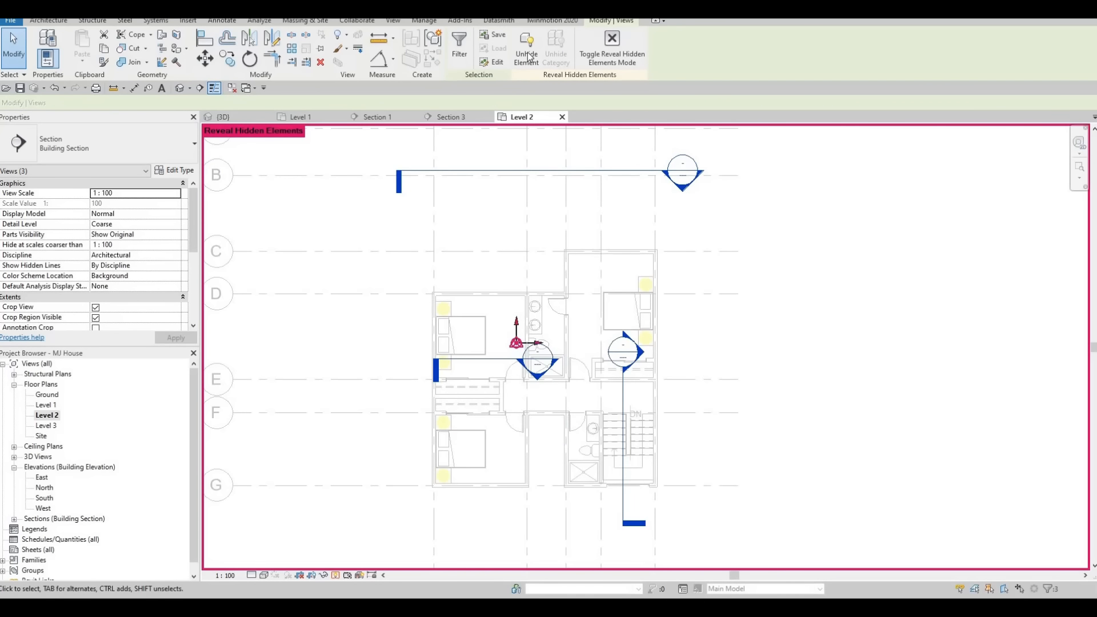
click(611, 54)
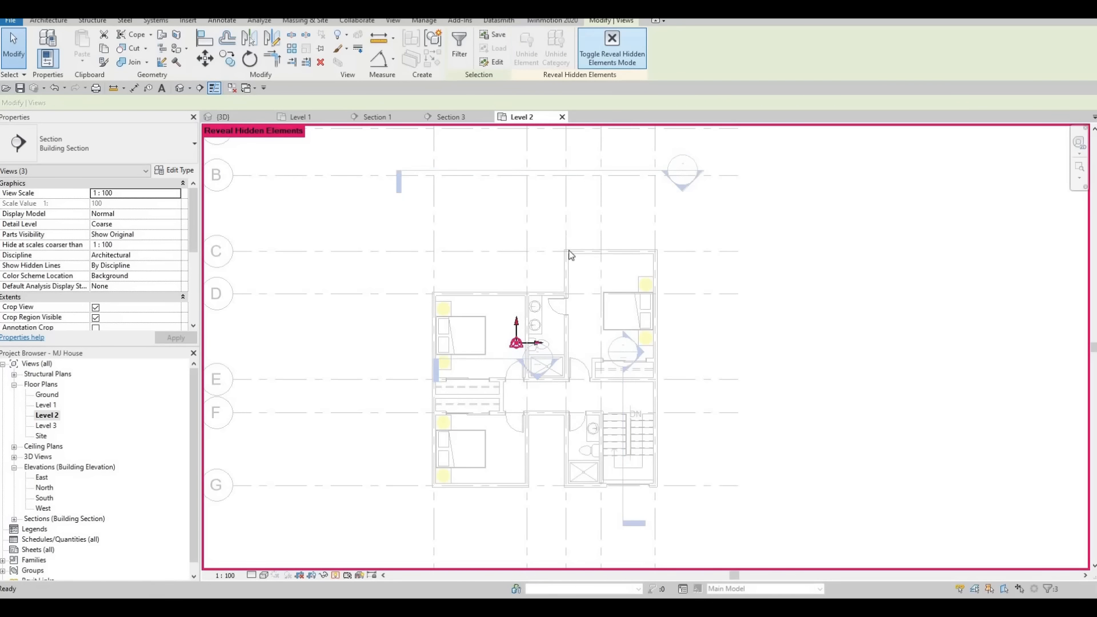
Delete the remaining section markers from the Level 2 plan, confirming each deletion.
key(Escape)
key(Escape)
click(493, 360)
ctrl+click(622, 394)
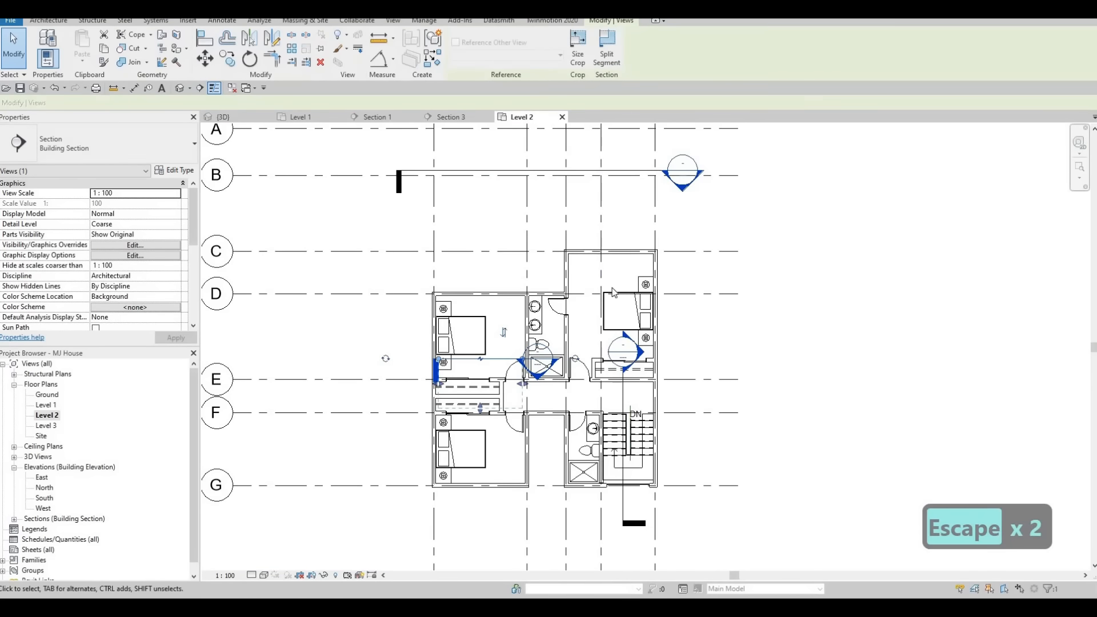
click(574, 171)
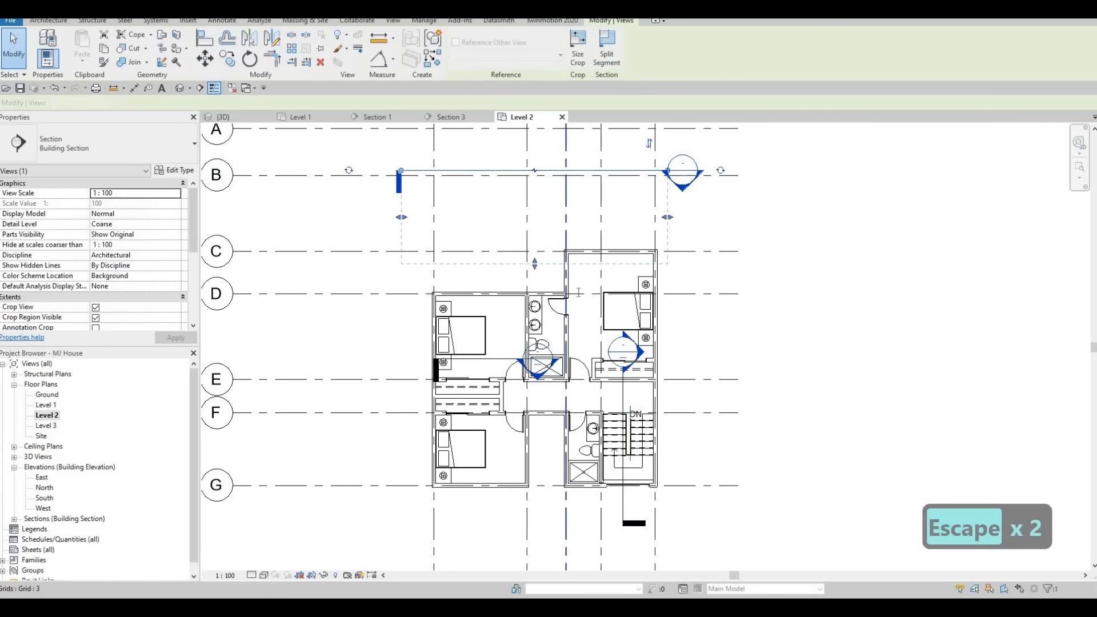
key(Delete)
click(594, 338)
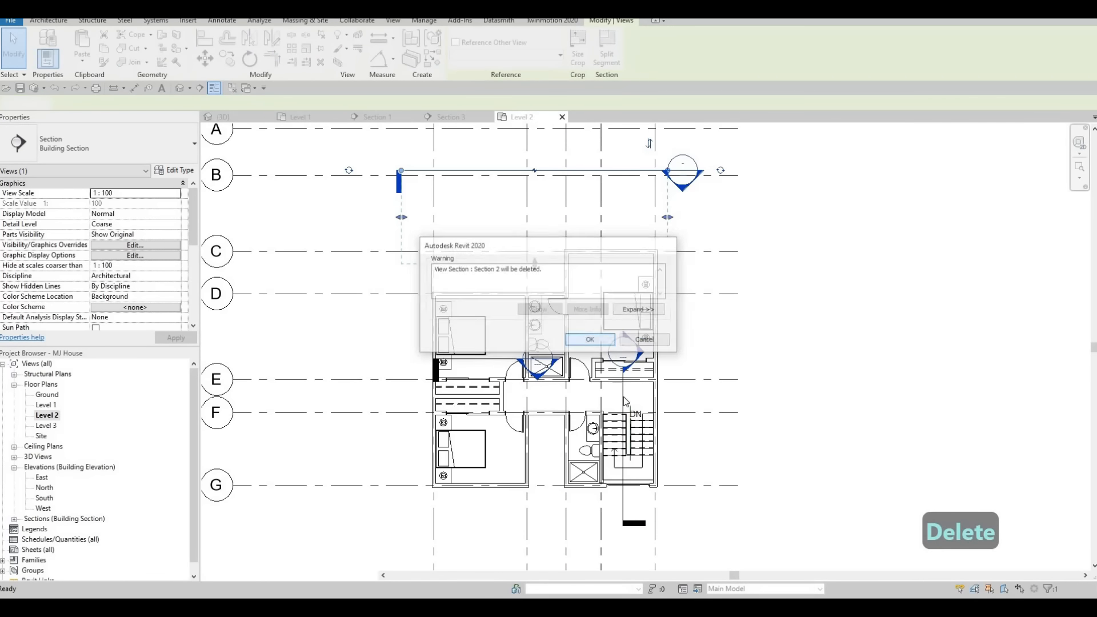
click(528, 383)
key(Delete)
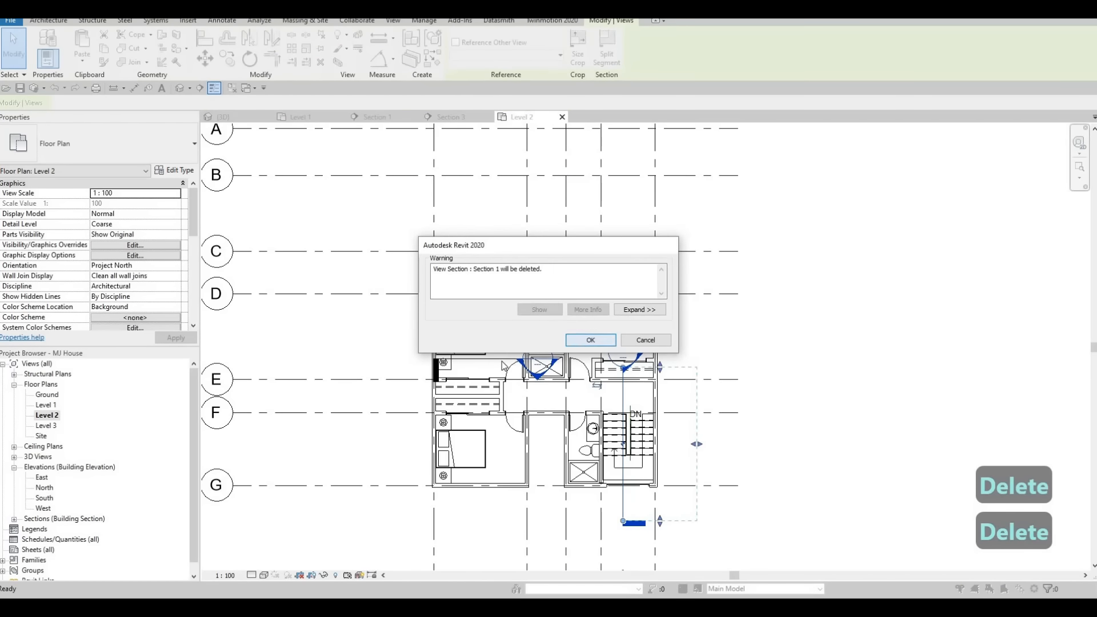
key(Return)
click(495, 358)
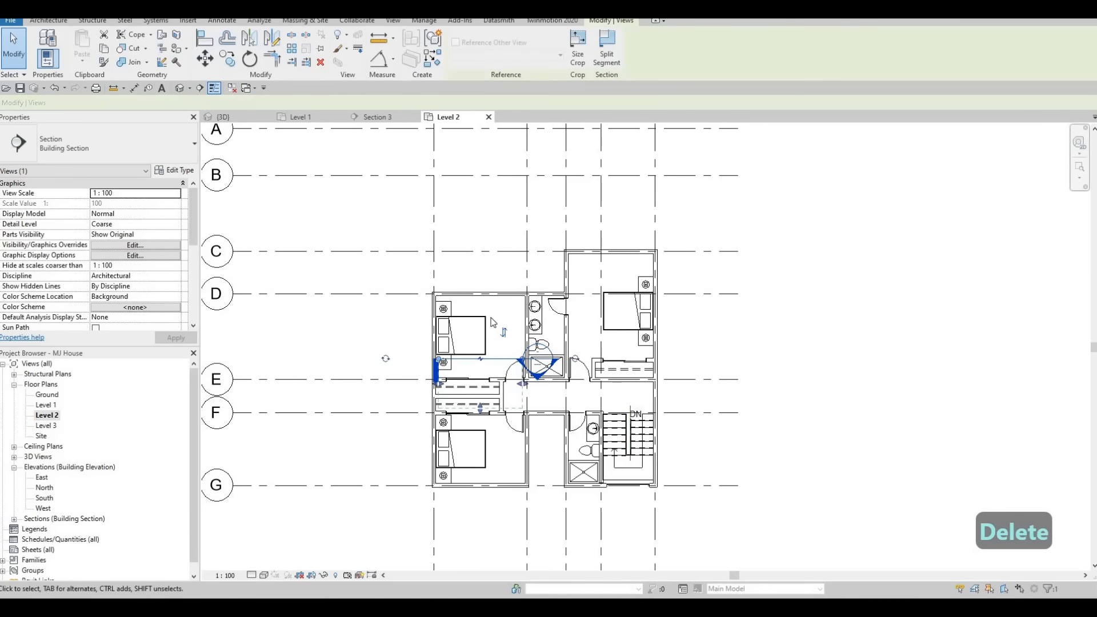
key(Delete)
click(591, 338)
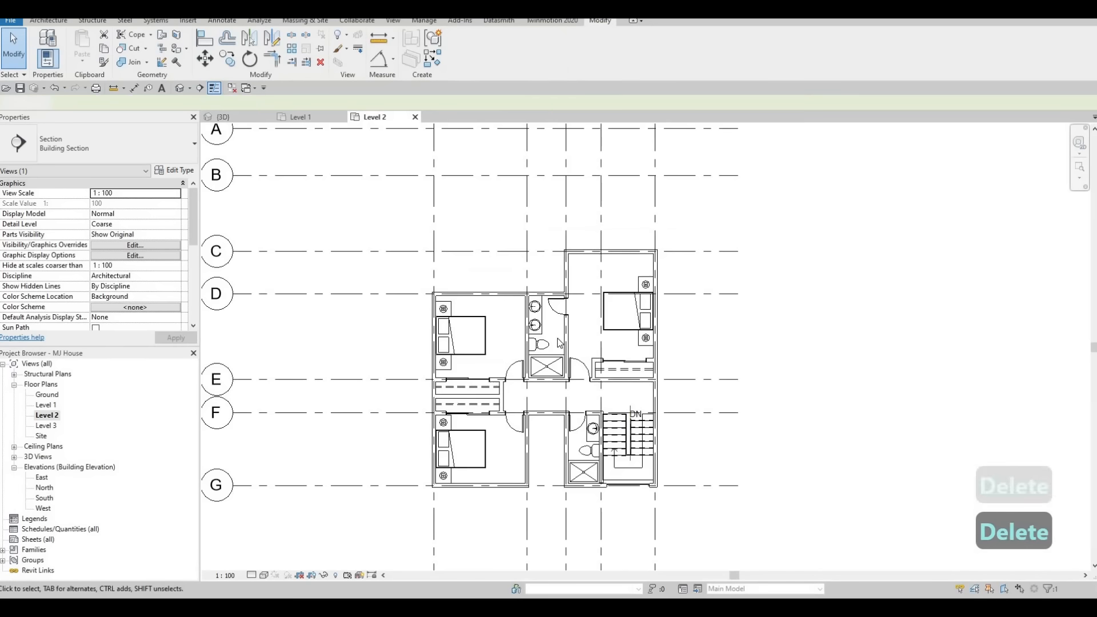
key(Escape)
key(Escape)
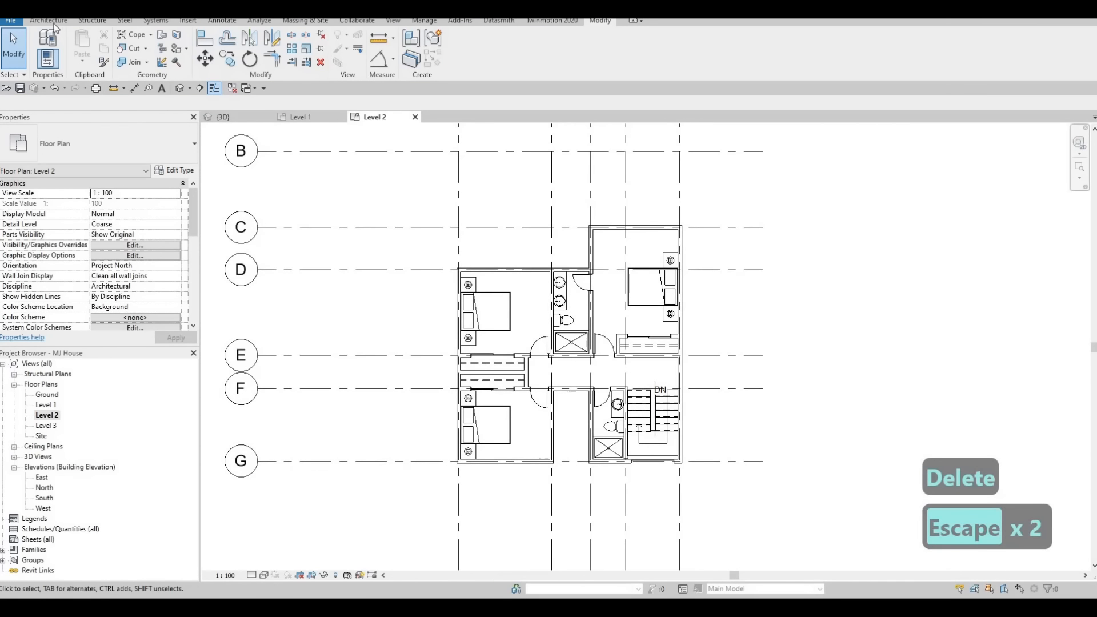
Start a new floor on Level 2 and duplicate the floor type as FLOOR 8.
click(49, 20)
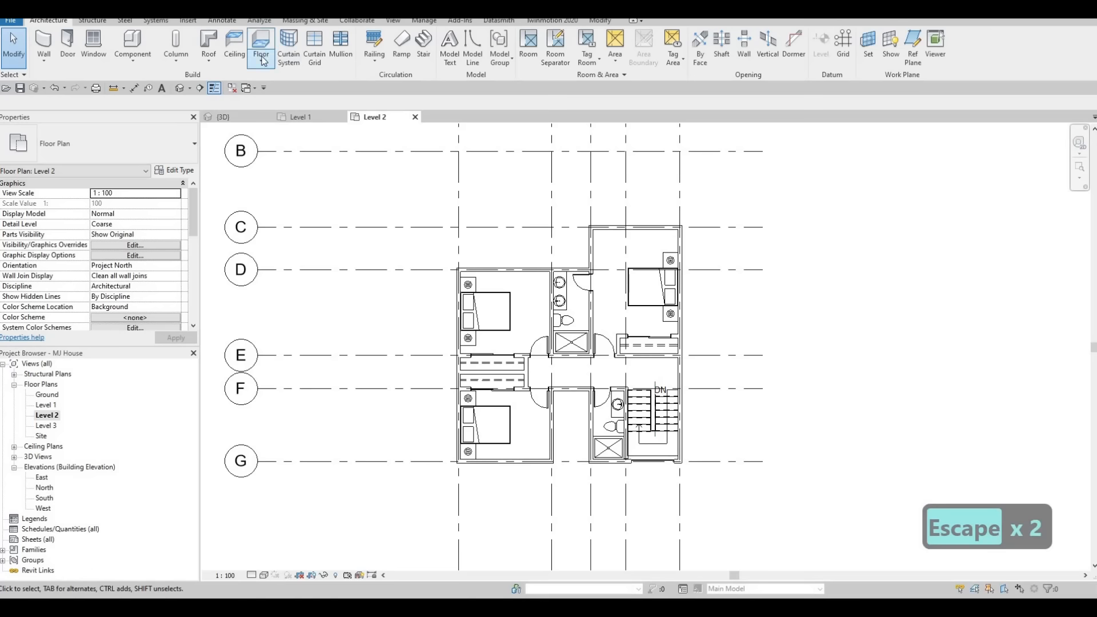
click(175, 170)
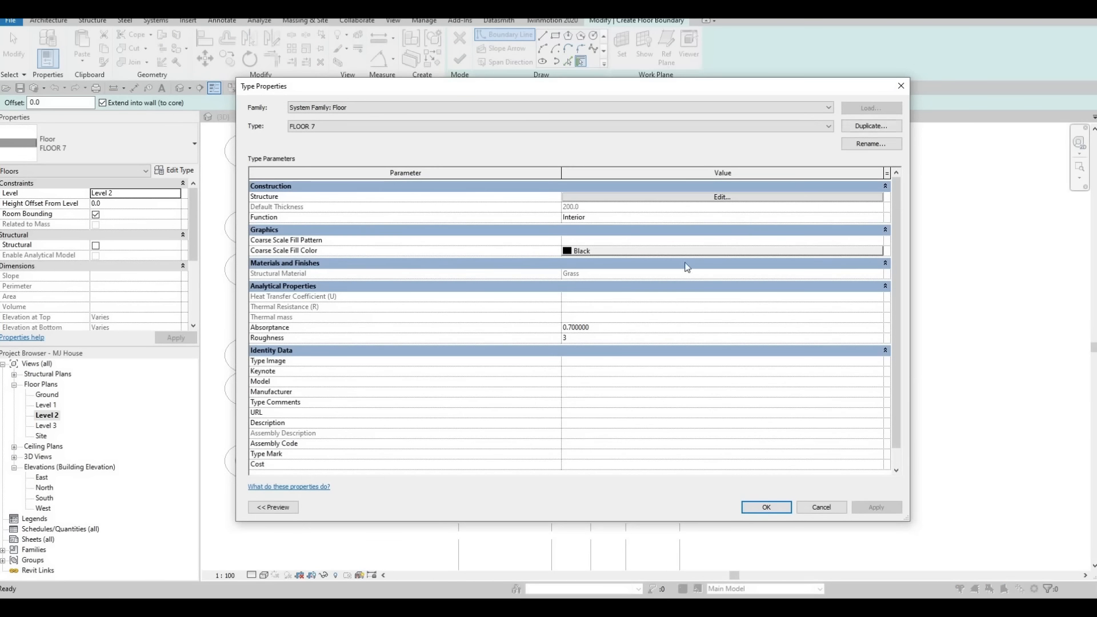
click(848, 124)
key(Return)
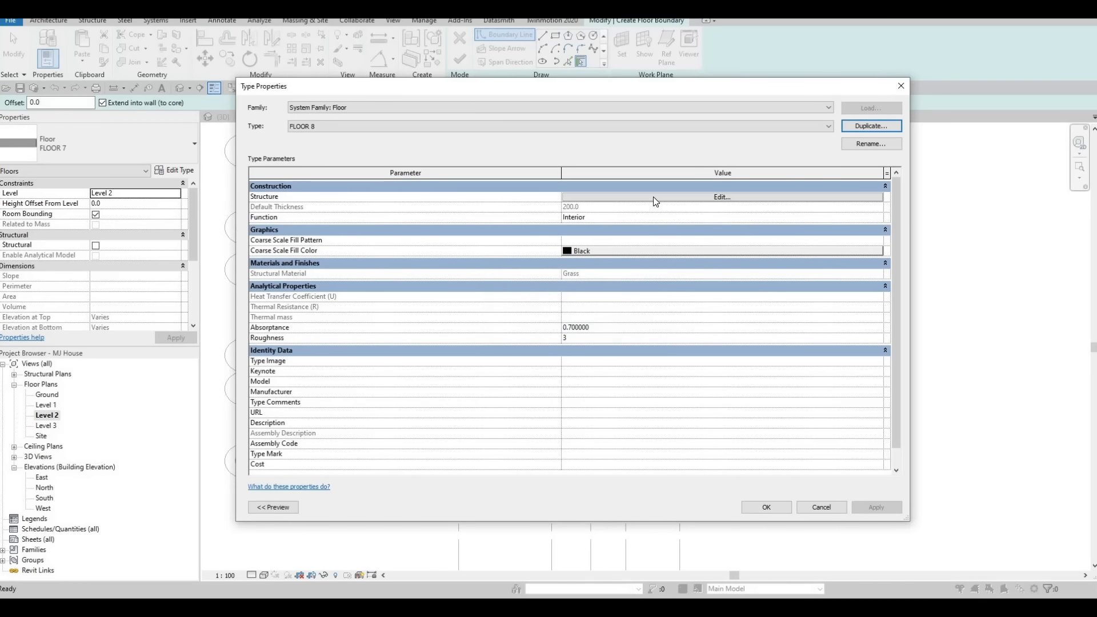
Set the structure layer material of FLOOR 8 to Gypsum Wall Board and apply the type.
click(653, 197)
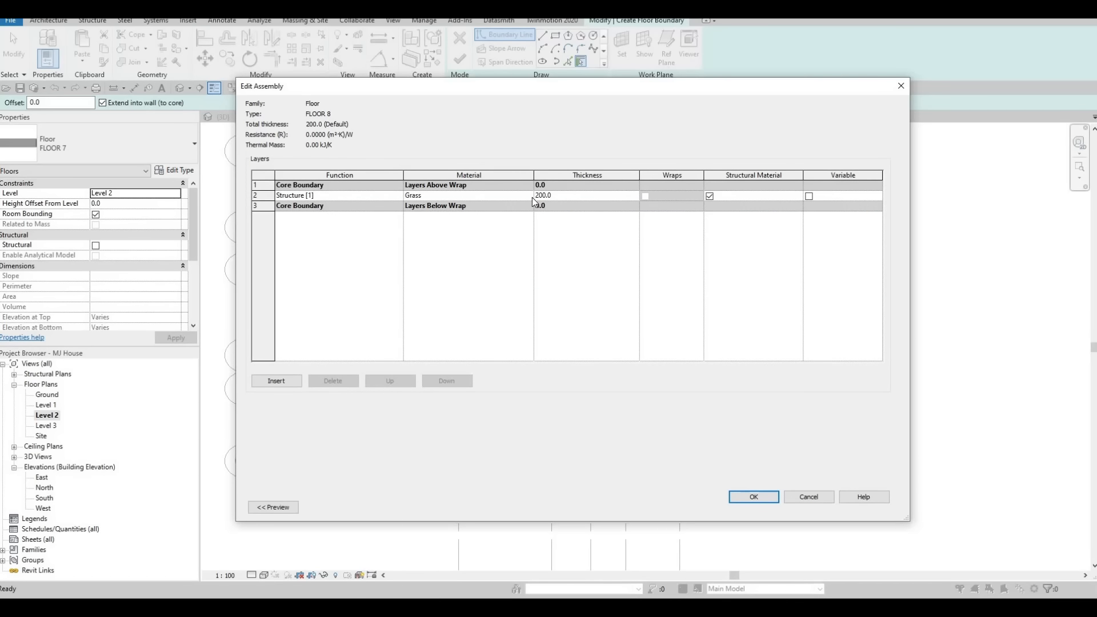
click(529, 195)
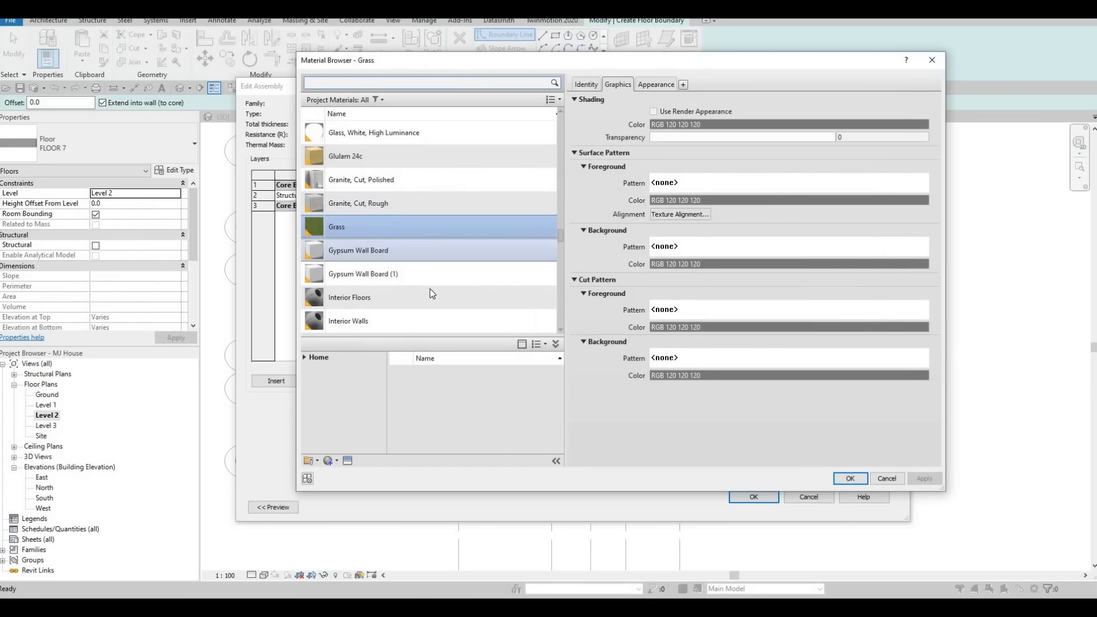
scroll(429, 289, down, 3)
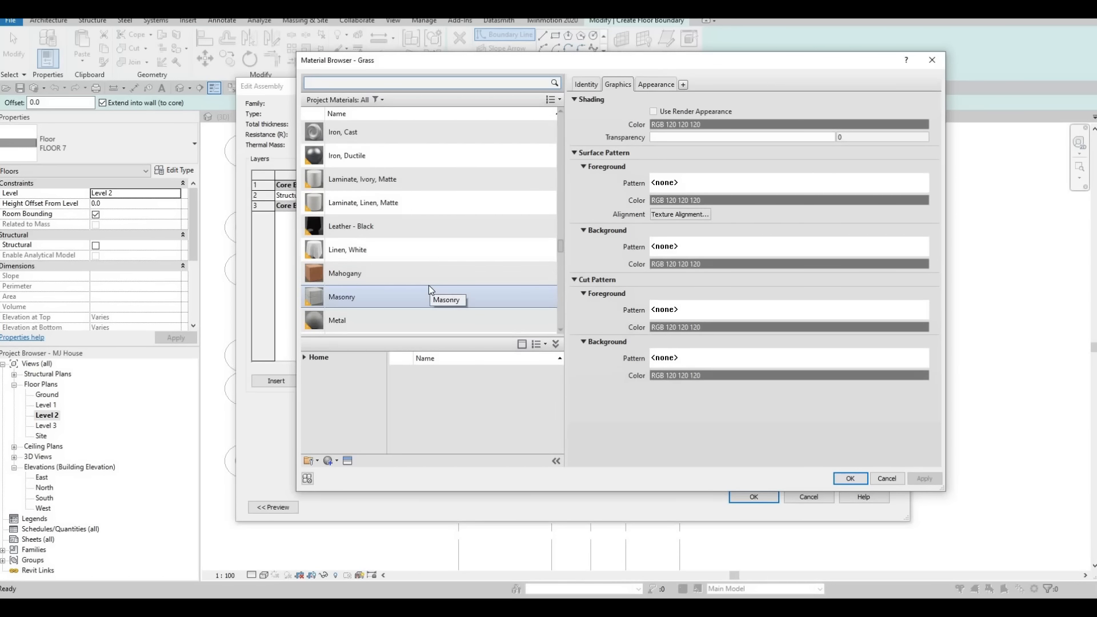
scroll(429, 289, down, 3)
scroll(429, 289, down, 8)
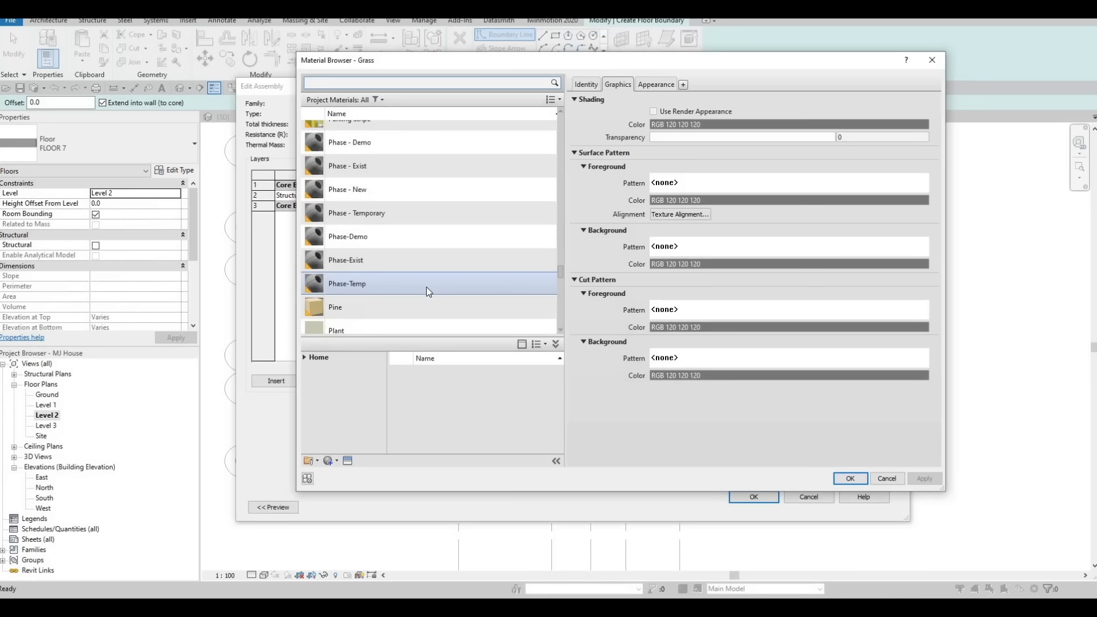
scroll(423, 290, down, 10)
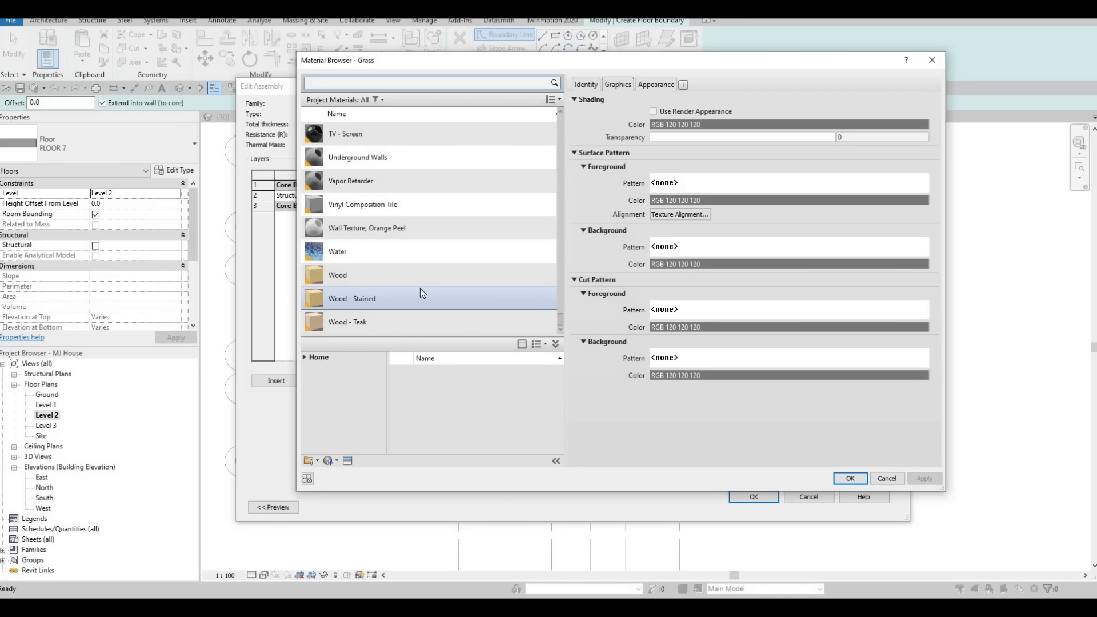
scroll(420, 292, up, 5)
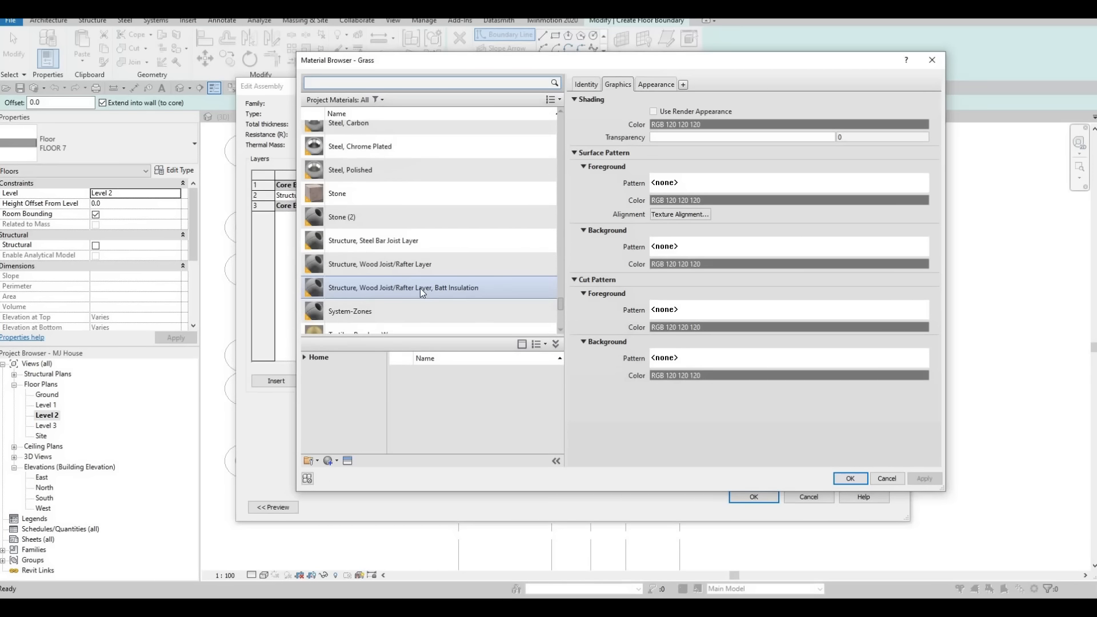
scroll(420, 288, up, 15)
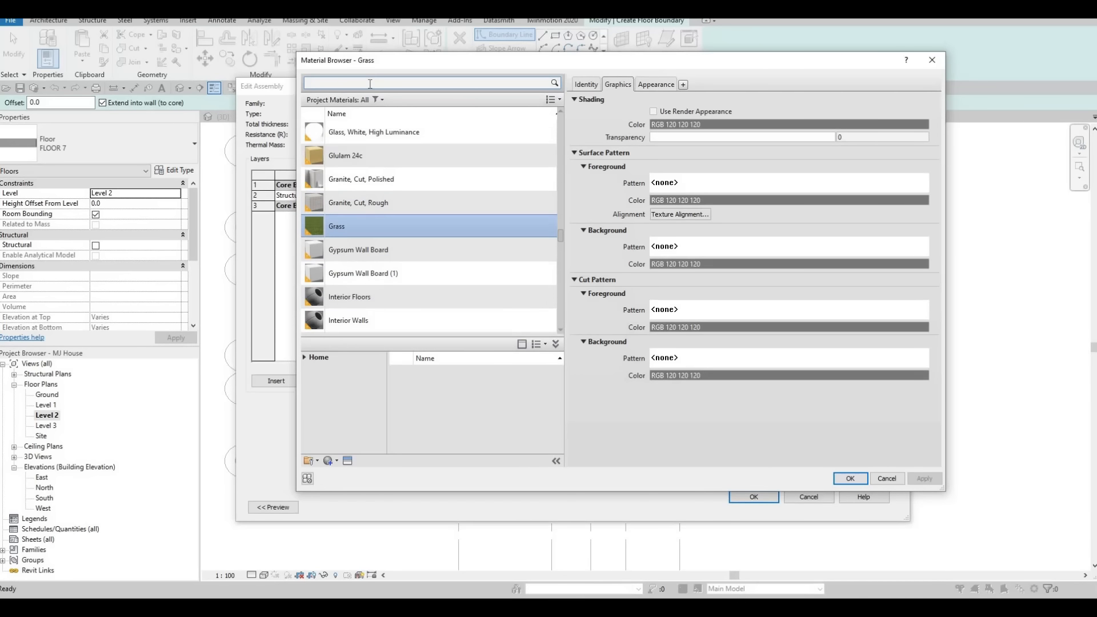
text(gy)
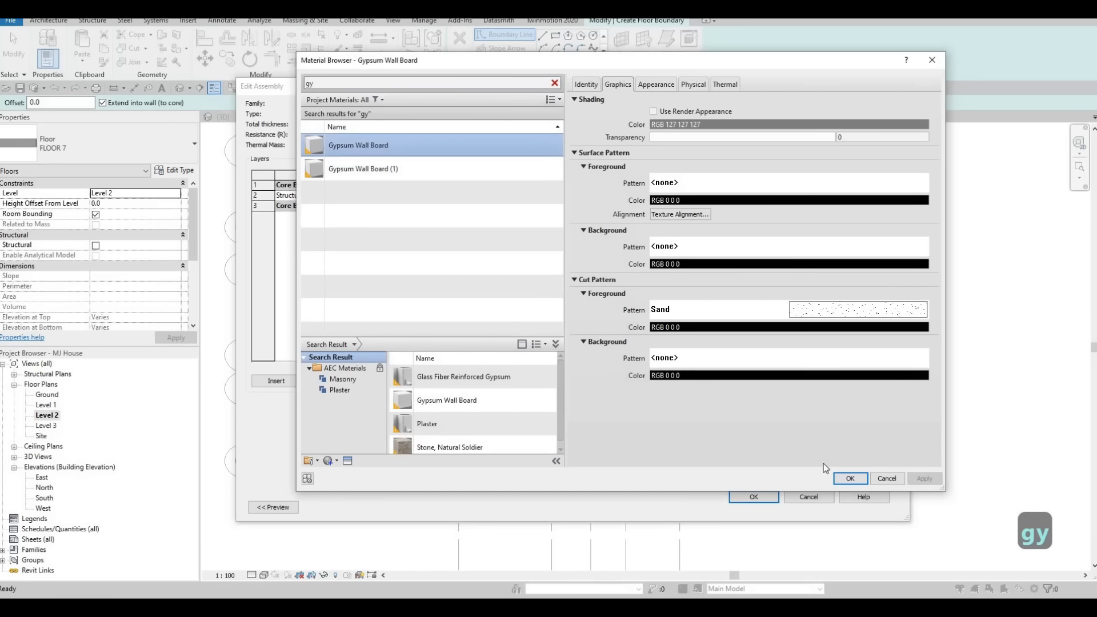
key(Return)
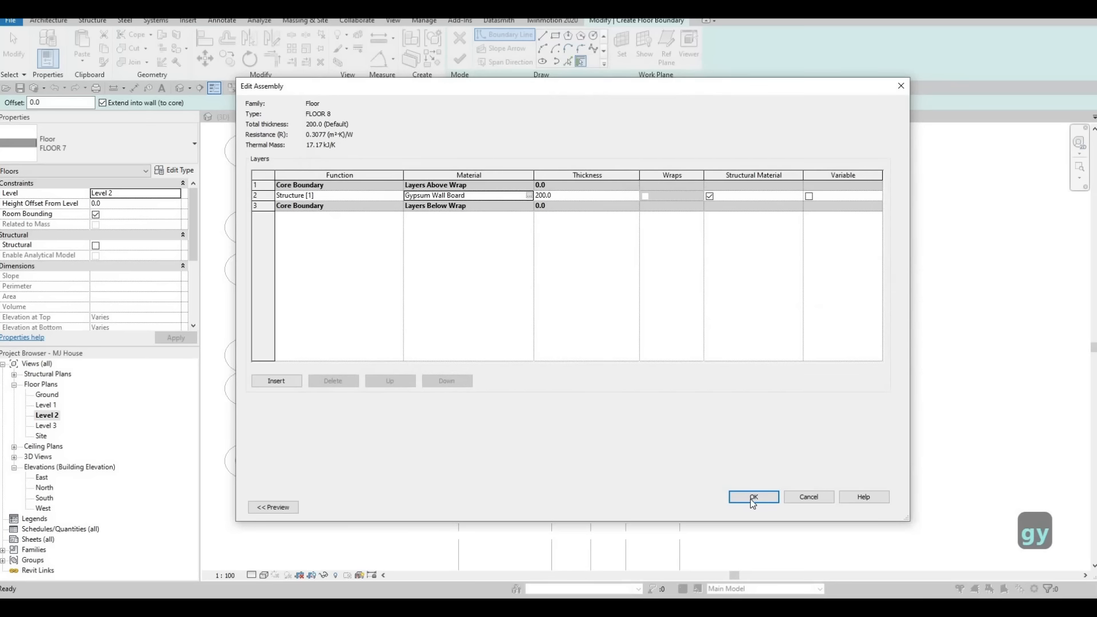
click(753, 496)
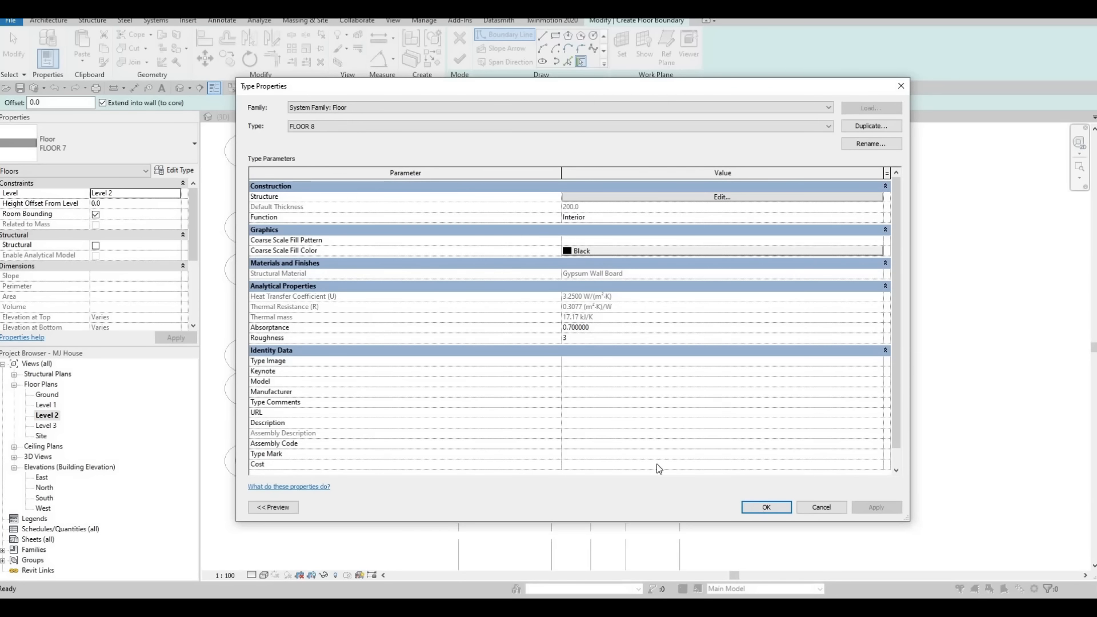
key(Return)
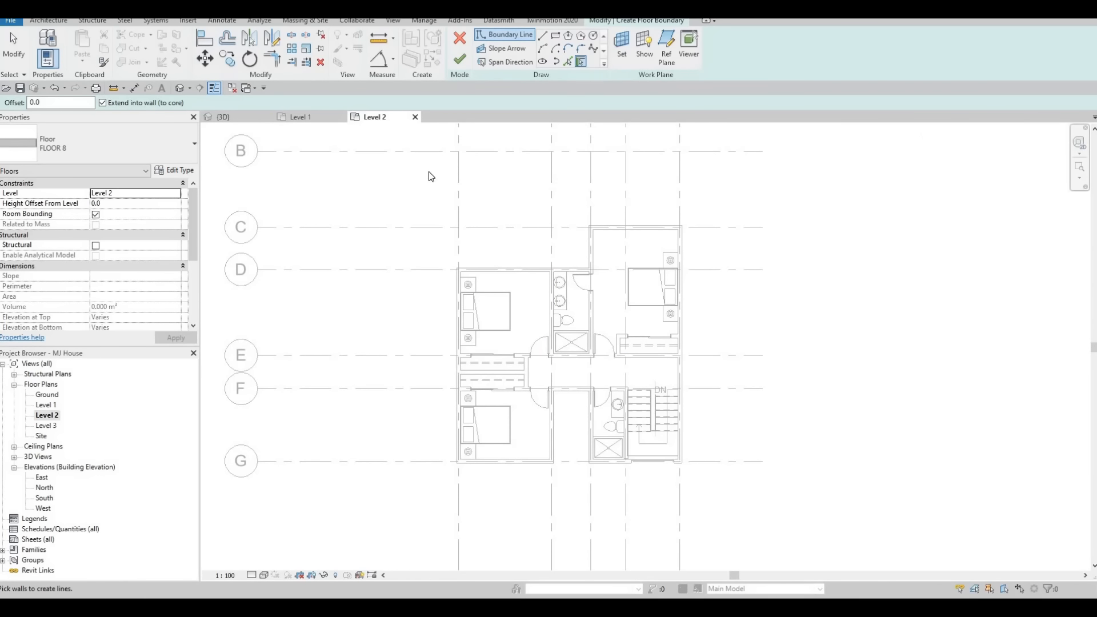
Pick the Level 2 walls around the bedrooms, bathrooms and stair to sketch the floor boundary.
click(568, 62)
scroll(513, 285, up, 2)
click(519, 263)
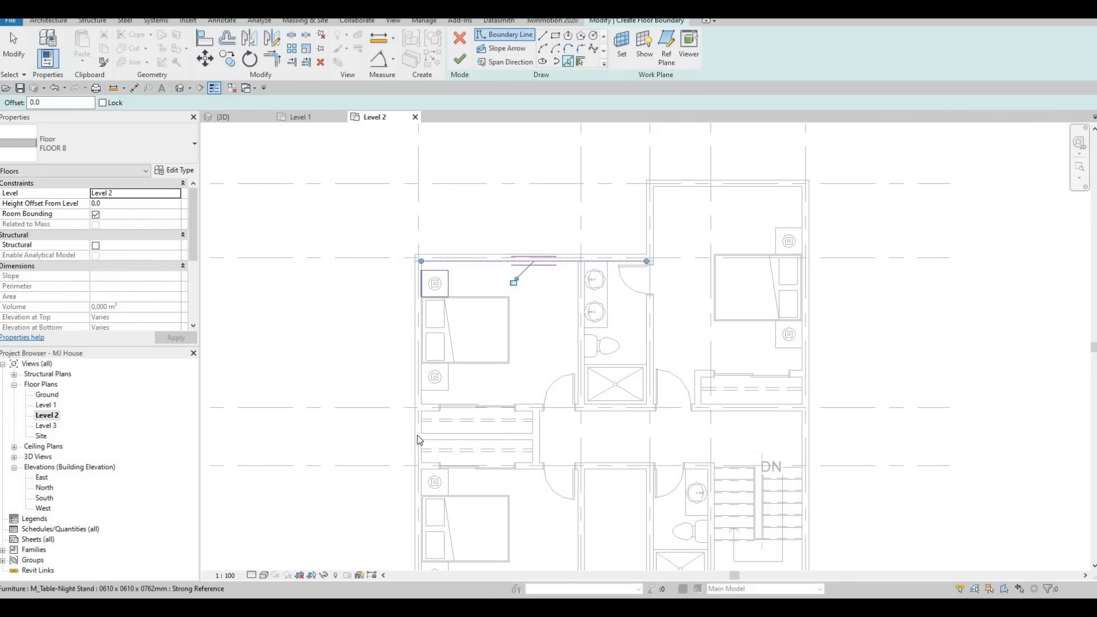
scroll(423, 372, up, 3)
click(431, 417)
scroll(431, 417, down, 5)
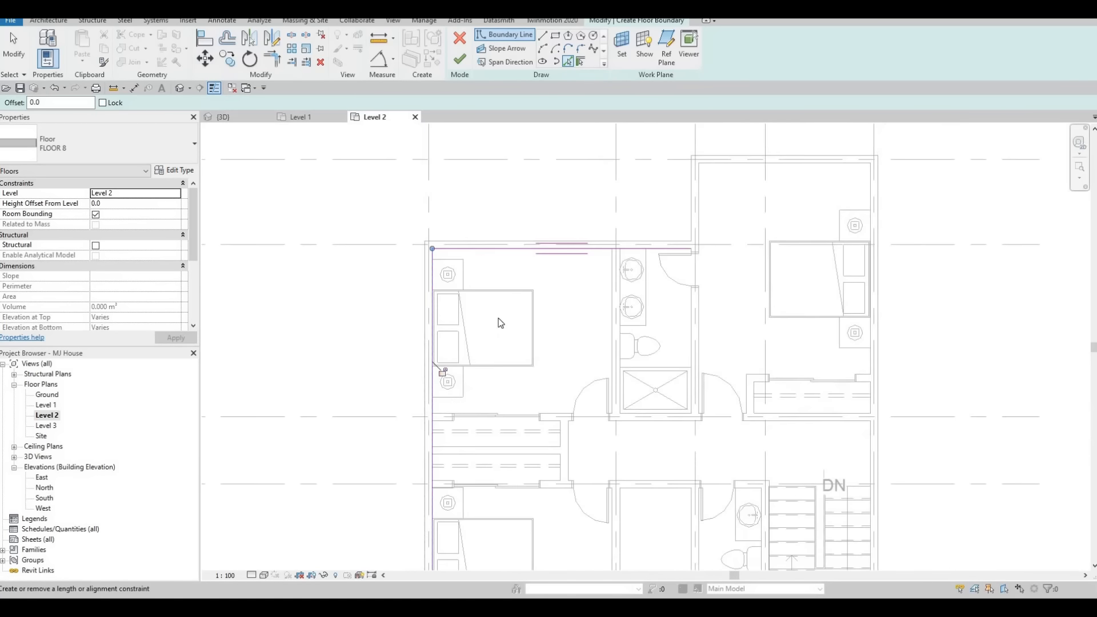
click(537, 424)
scroll(543, 400, up, 2)
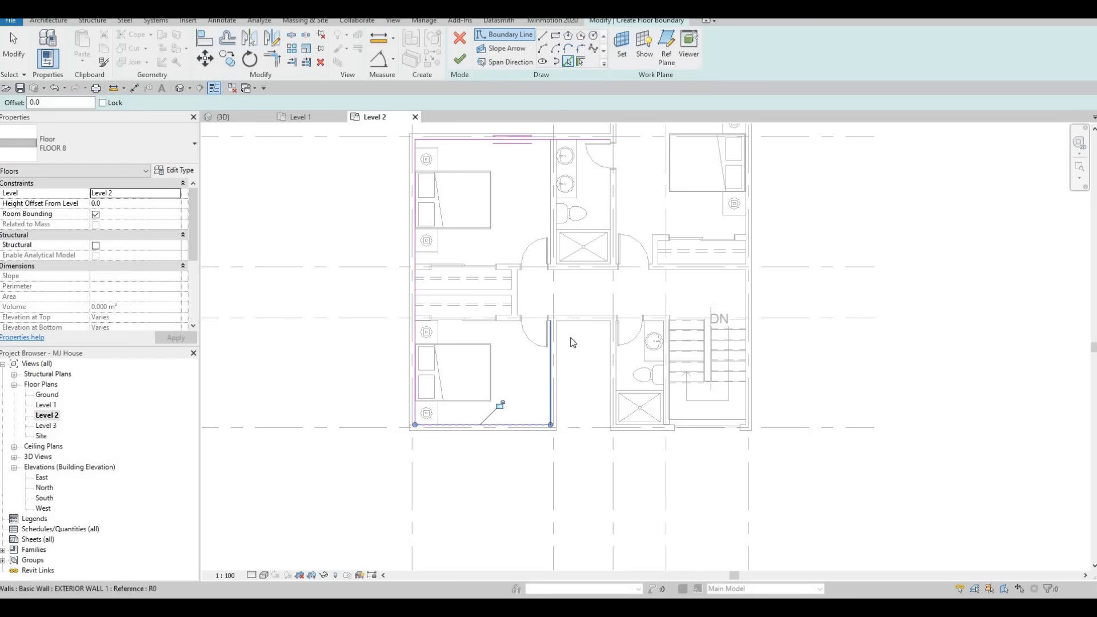
click(583, 314)
middle_drag(583, 274, 566, 339)
middle_drag(603, 170, 577, 238)
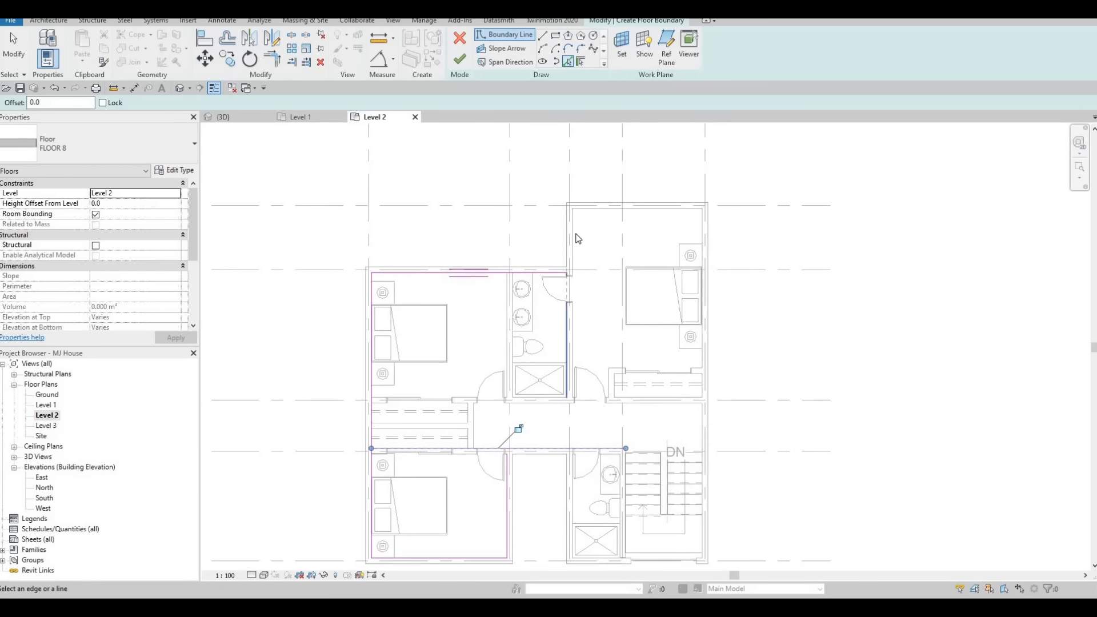
click(608, 211)
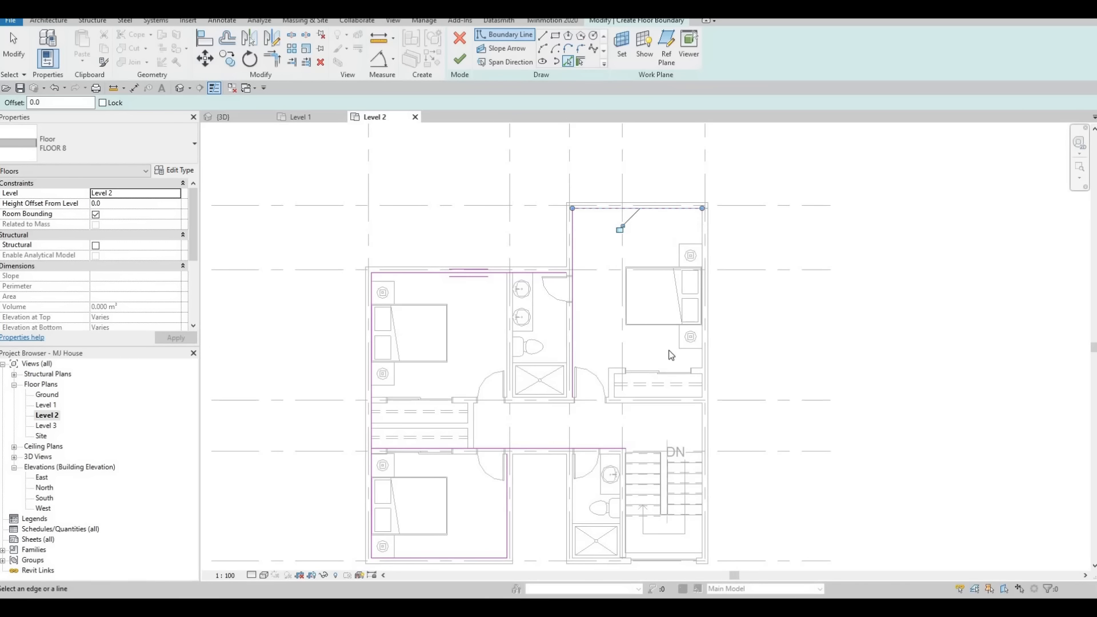
click(700, 225)
middle_drag(660, 416, 655, 306)
scroll(655, 350, up, 3)
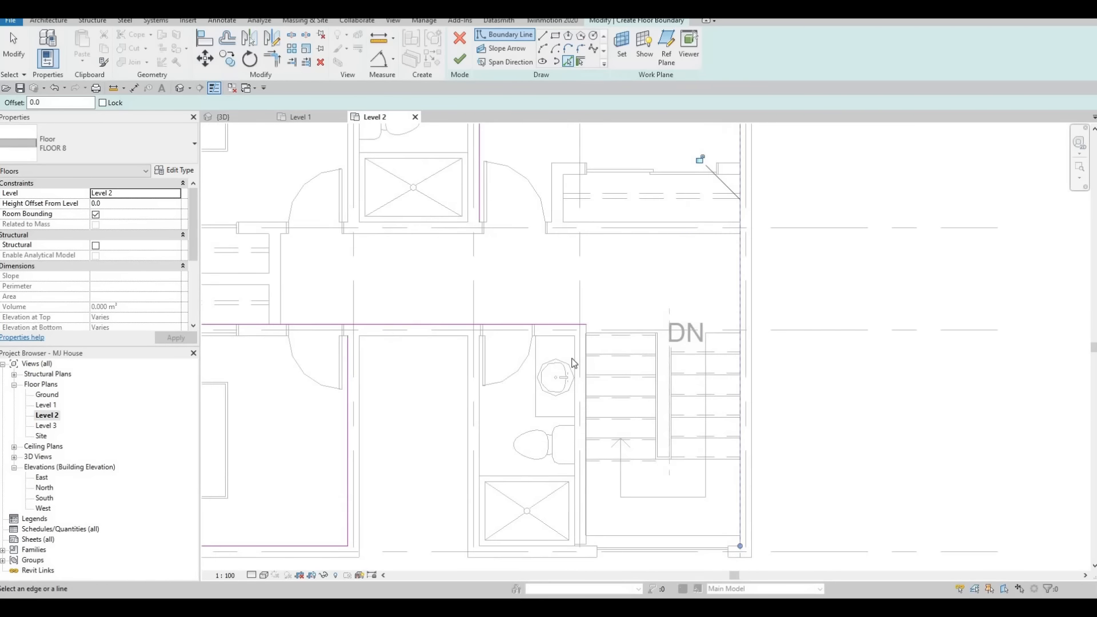
scroll(522, 358, down, 1)
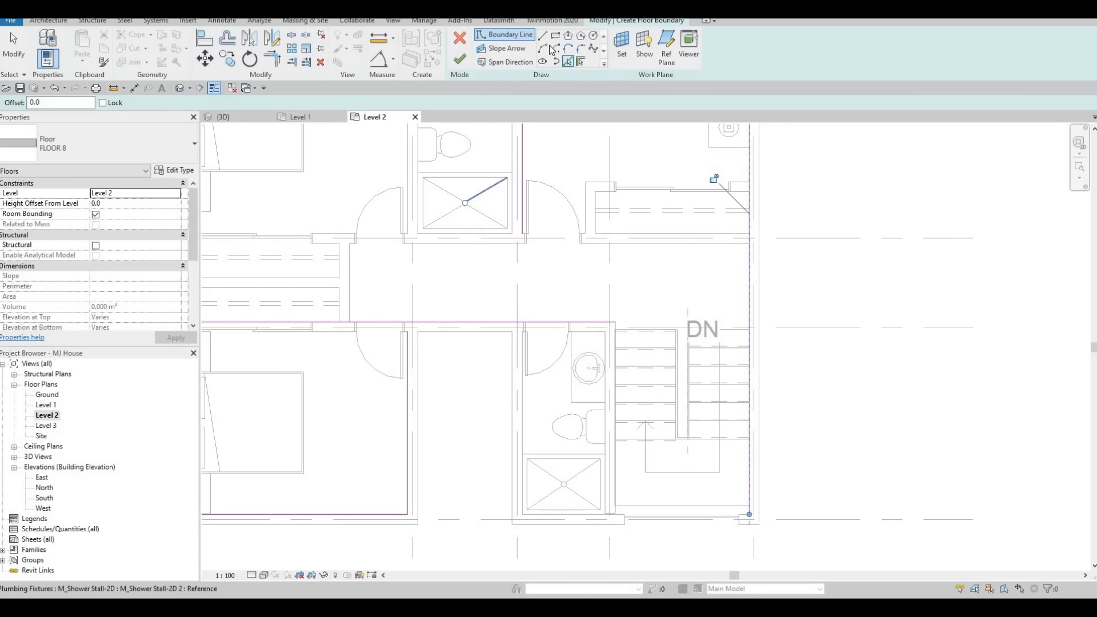
click(522, 391)
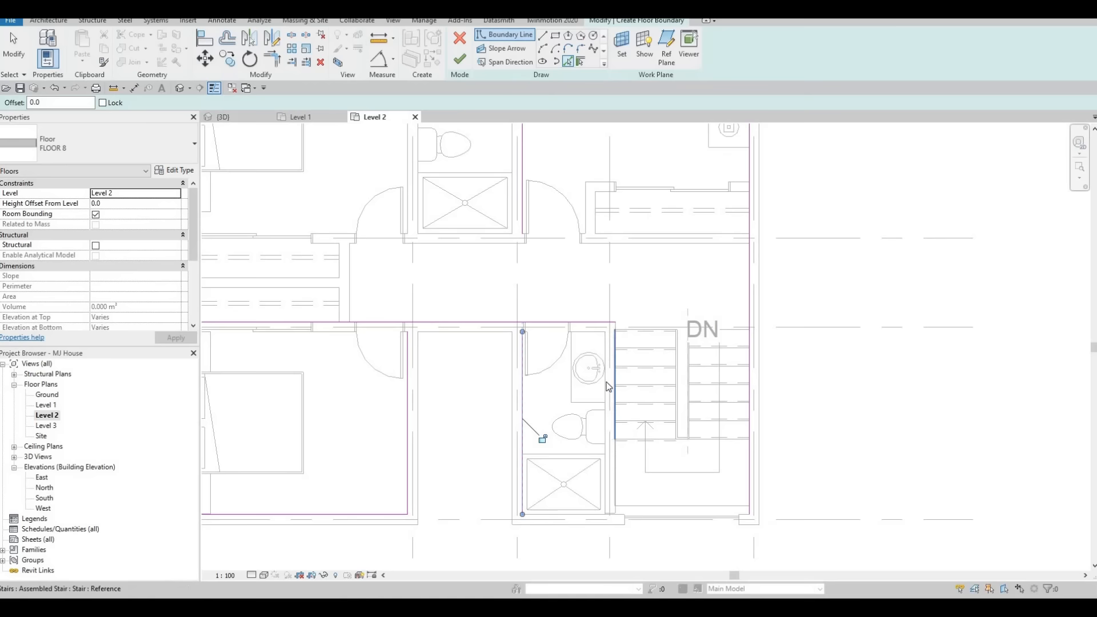
scroll(608, 387, up, 1)
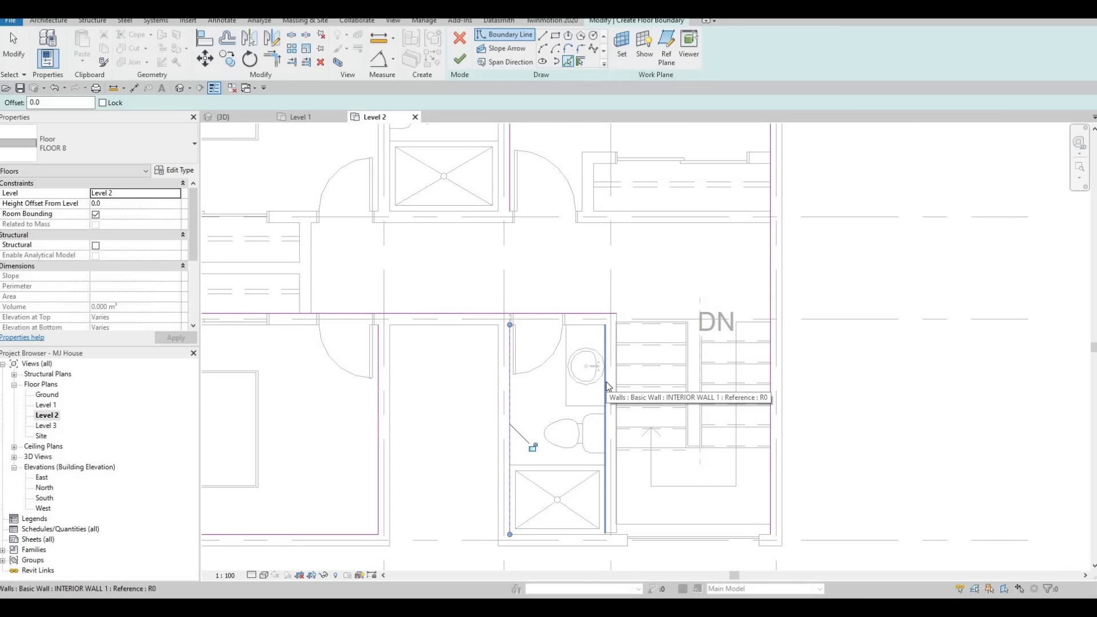
click(648, 378)
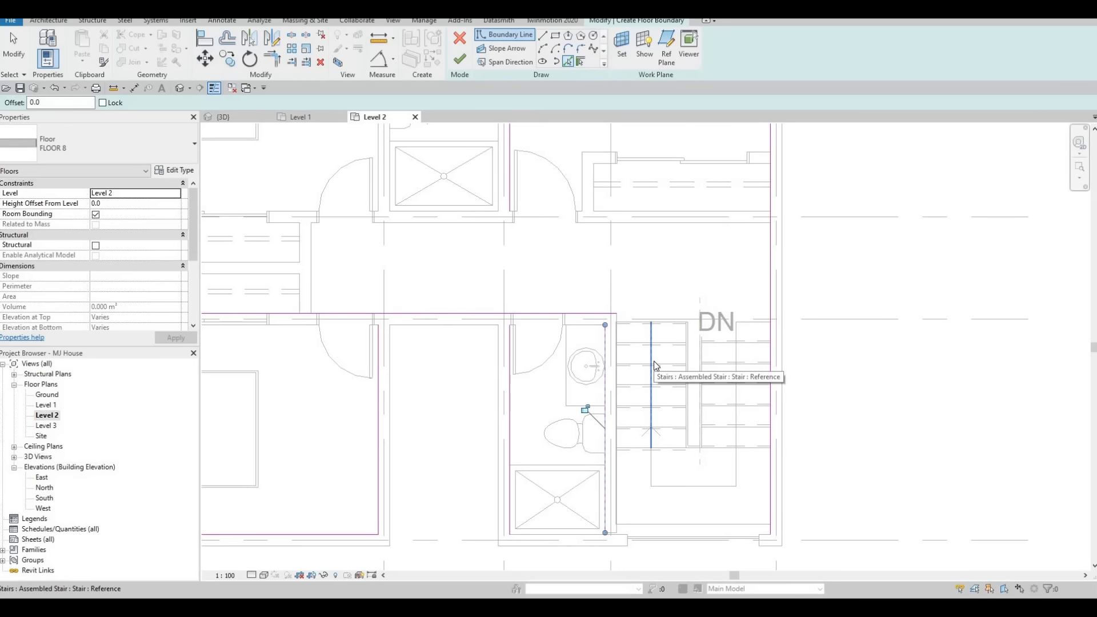
Trim the boundary lines into a corner at the top of the stair area.
key(t)
key(r)
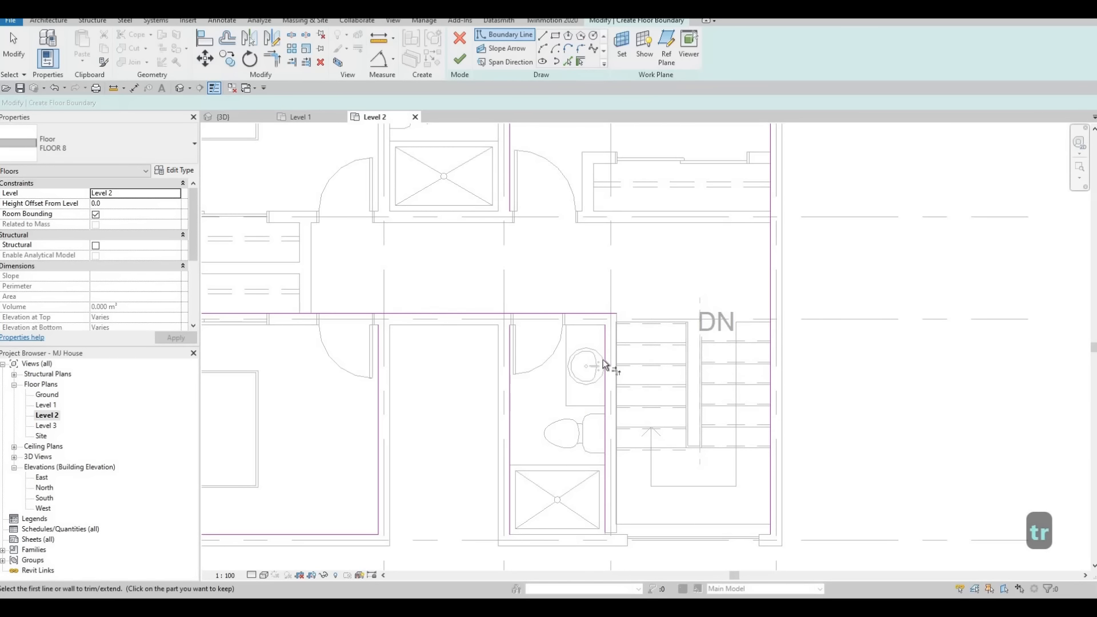
scroll(606, 360, down, 2)
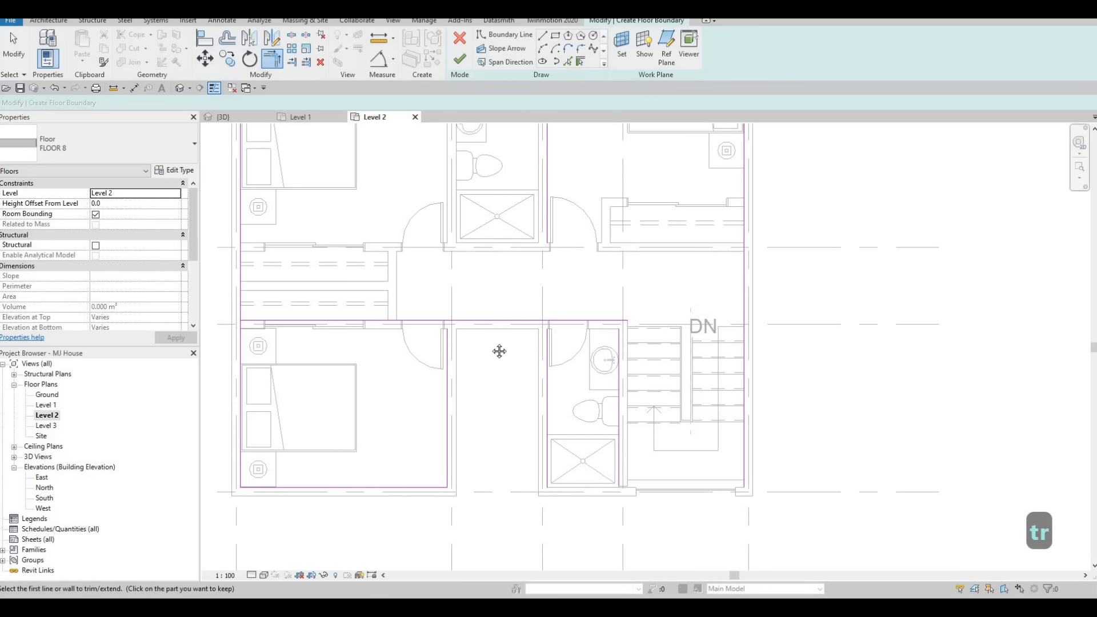
middle_drag(434, 334, 511, 314)
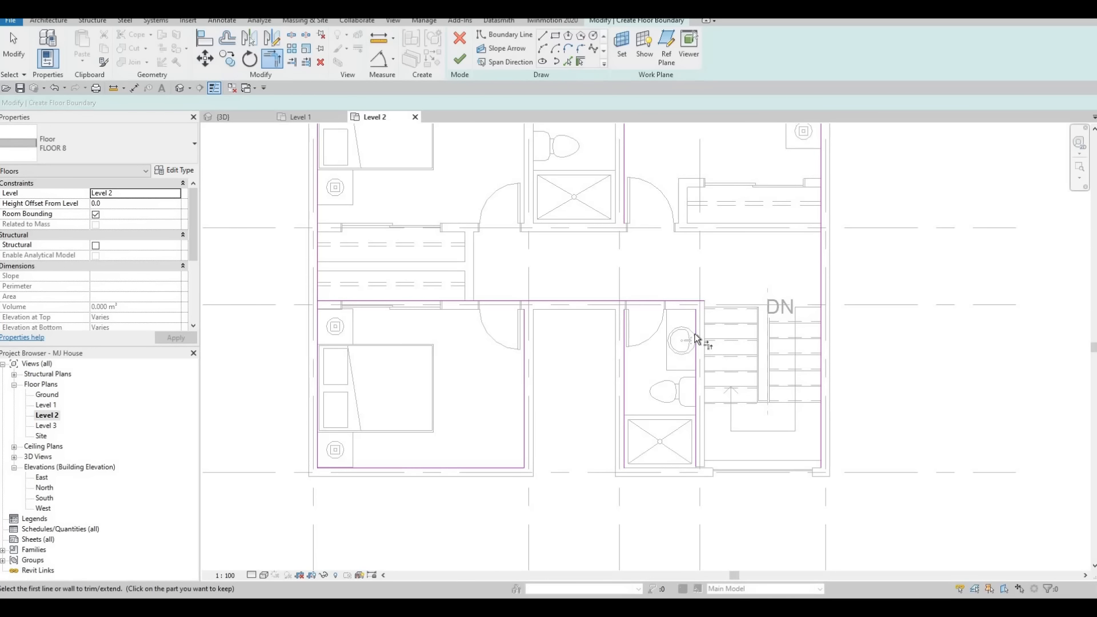
click(703, 303)
click(819, 262)
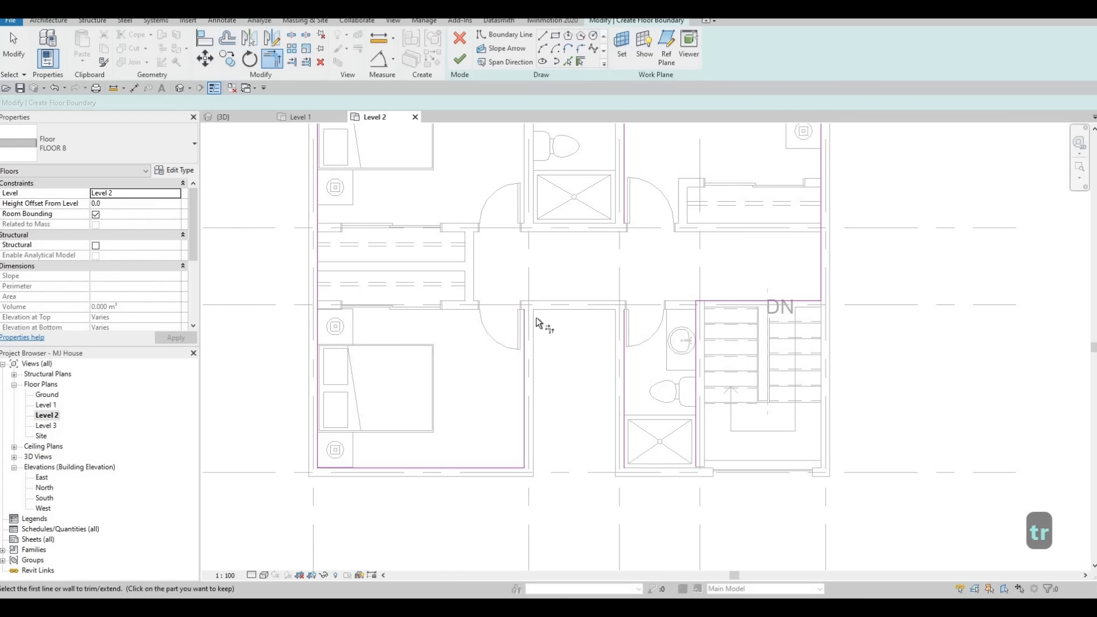
click(568, 65)
click(581, 303)
key(Escape)
key(Escape)
key(Escape)
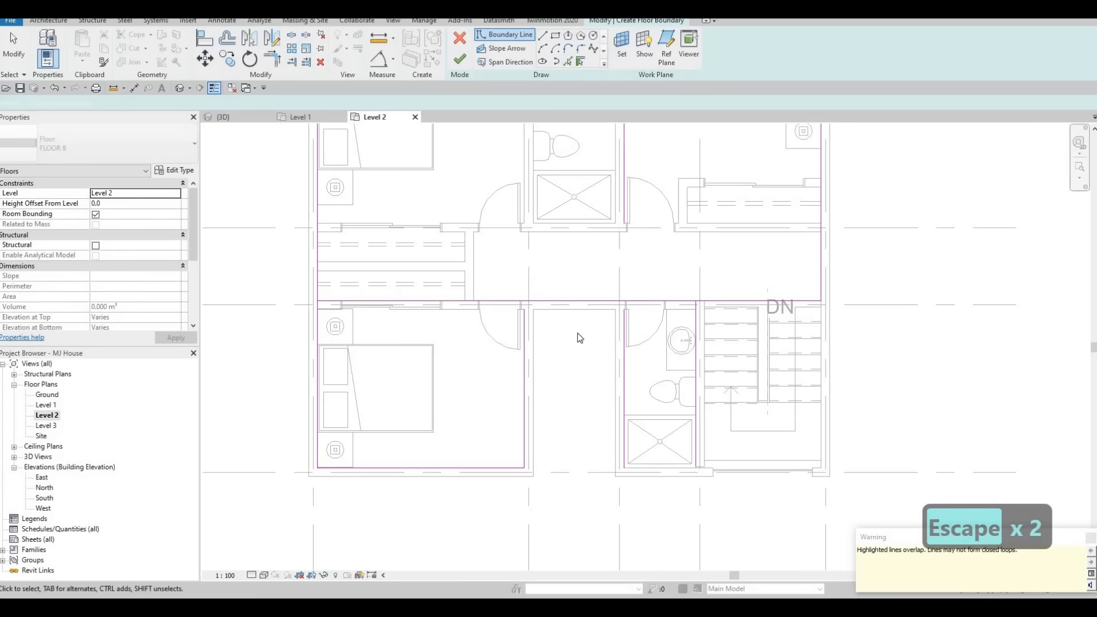
Trim the remaining boundary lines into corners along the hallway and the upper right bedroom.
key(t)
key(r)
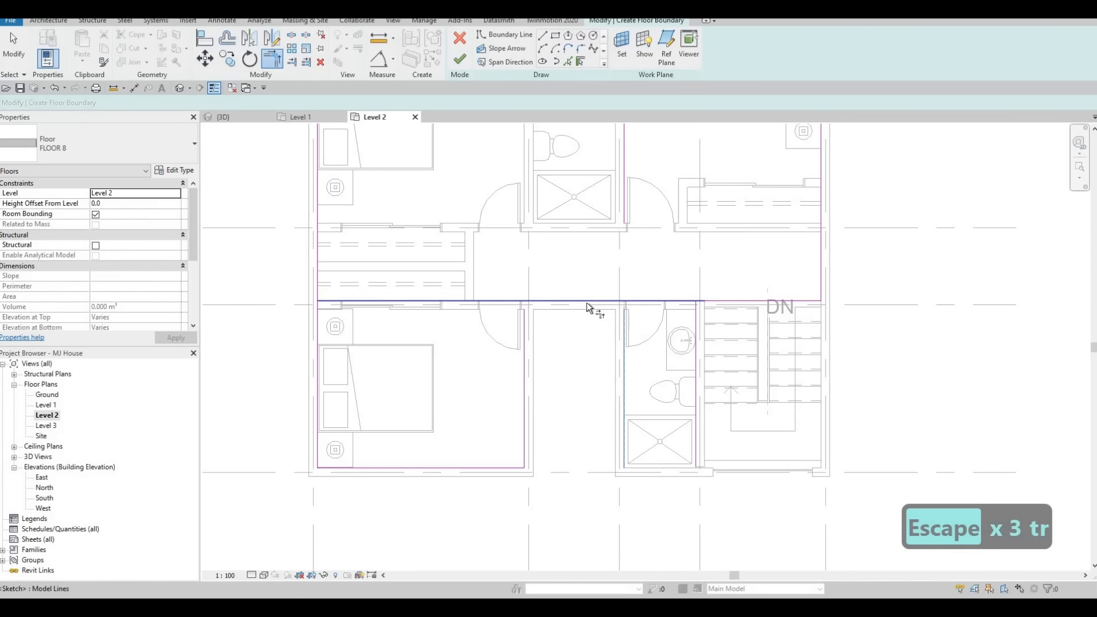
click(606, 302)
click(526, 341)
middle_drag(527, 147, 540, 279)
scroll(540, 280, down, 1)
click(580, 182)
click(625, 160)
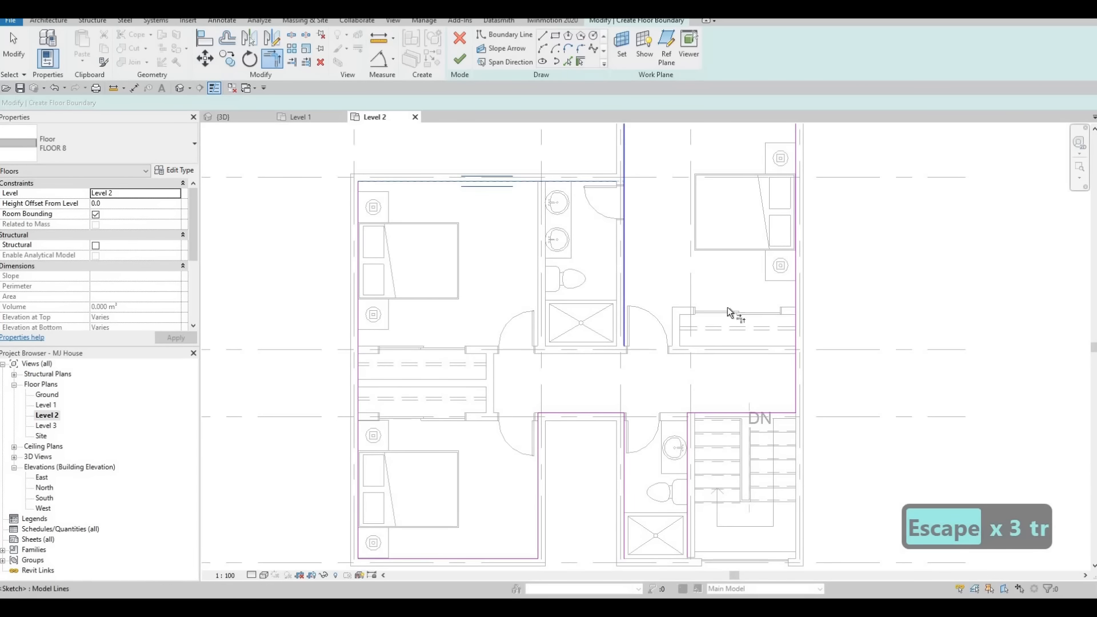
scroll(672, 399, down, 1)
middle_drag(671, 400, 664, 343)
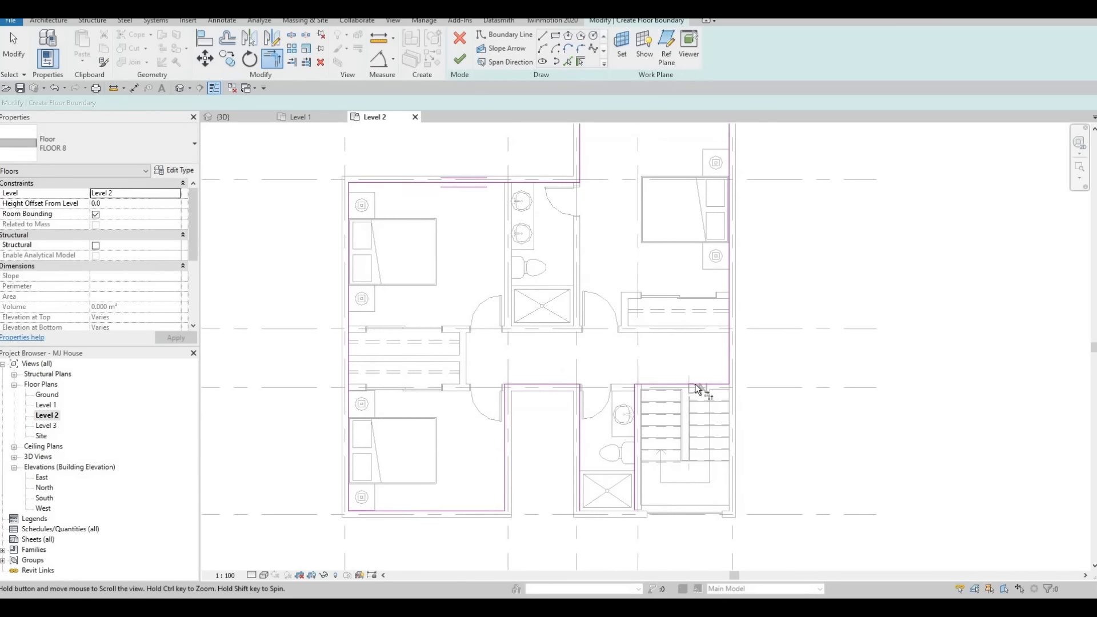
scroll(676, 391, up, 4)
key(Escape)
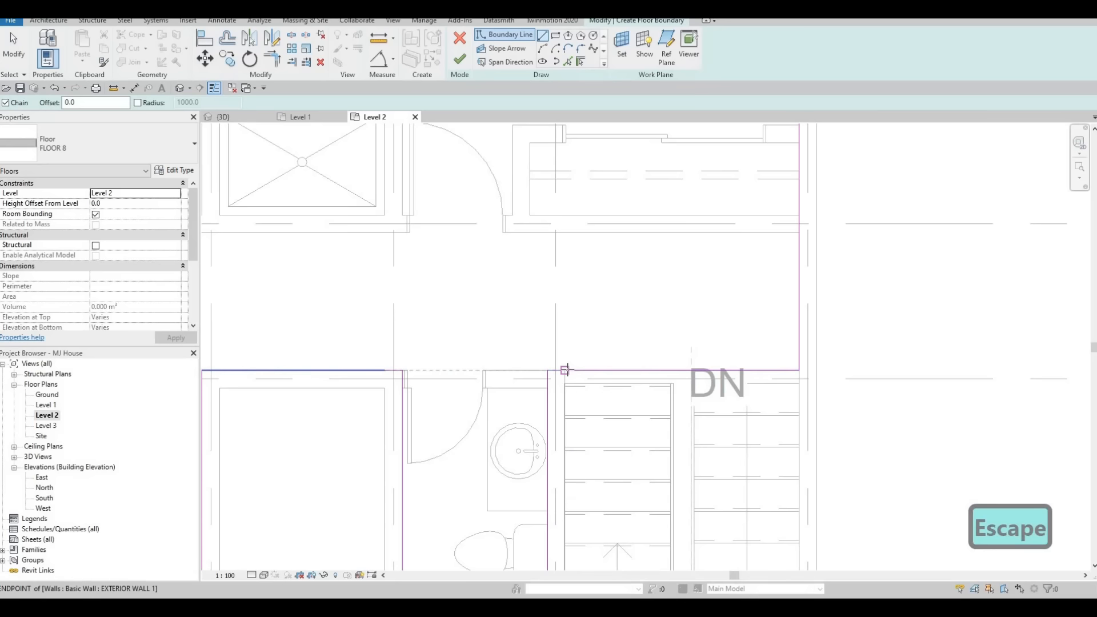
Draw a horizontal boundary line about 2040 mm long along the upper edge of the stair.
click(565, 371)
click(567, 382)
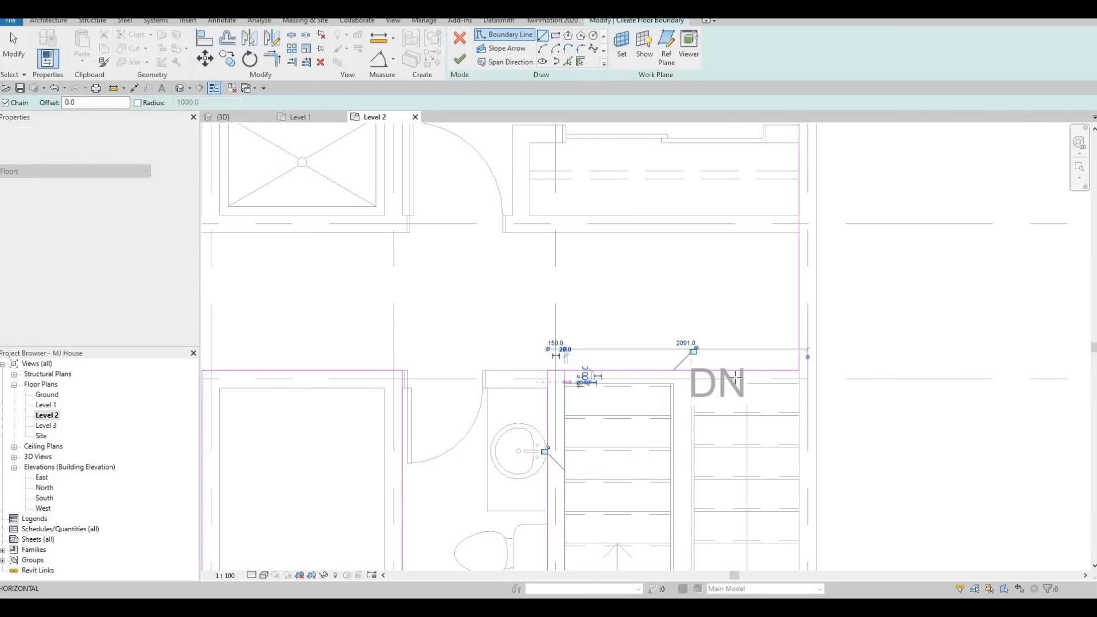
click(801, 381)
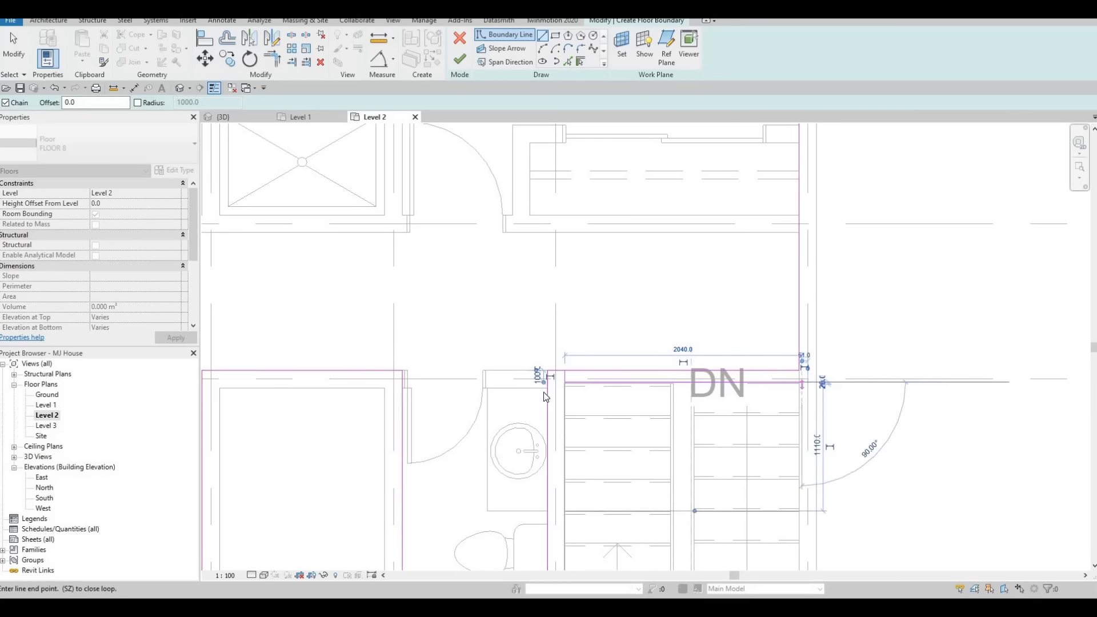
key(Escape)
key(Escape)
key(Escape)
scroll(556, 399, up, 3)
scroll(558, 402, up, 1)
Try to align the new boundary line with the wall face above the stair.
key(a)
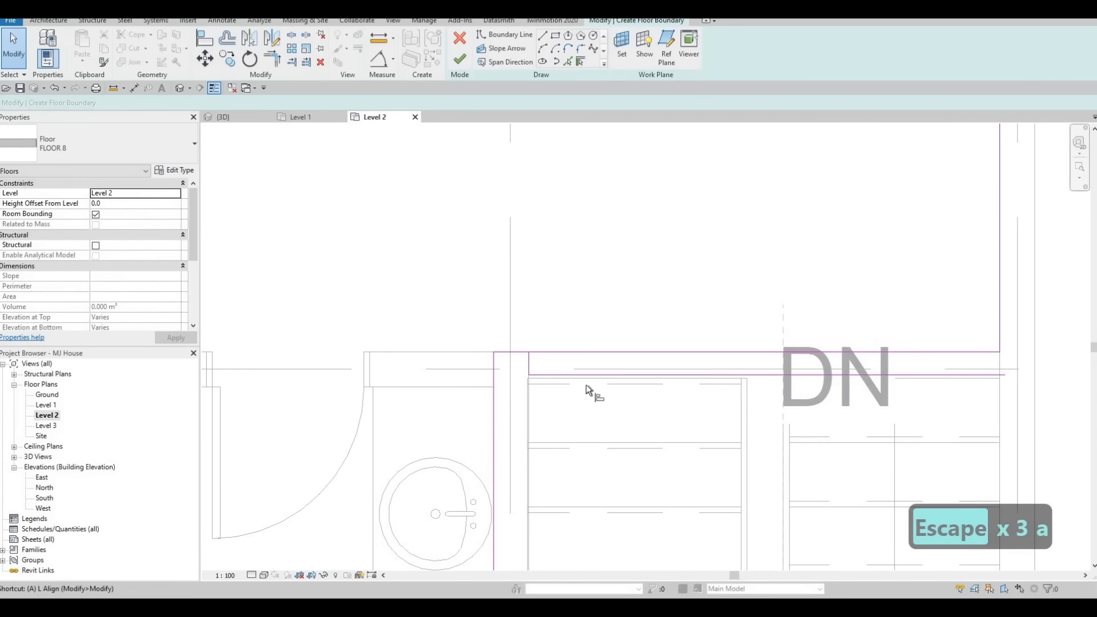
key(l)
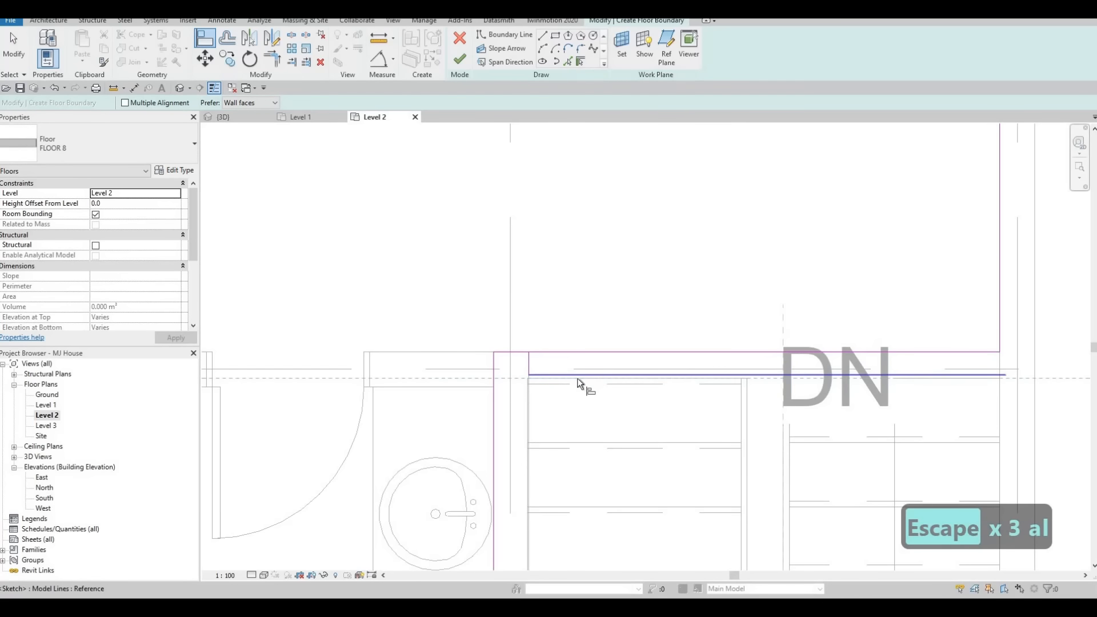
key(Escape)
key(Escape)
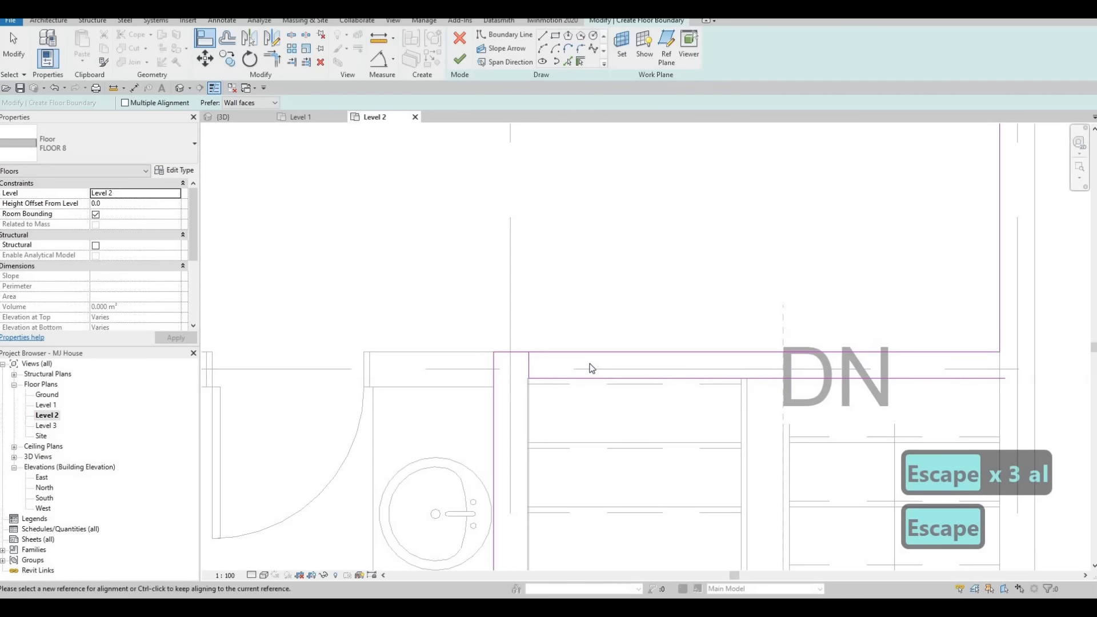
Trim the new stair boundary line and the right-hand boundary line into a closed corner.
key(t)
key(r)
click(526, 358)
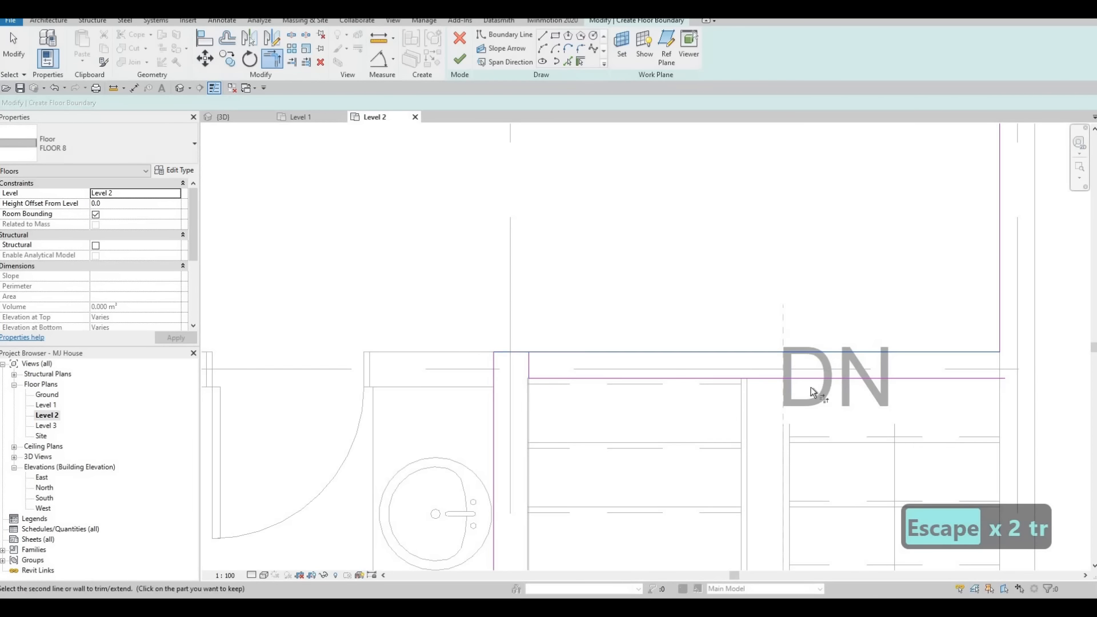
click(931, 378)
click(997, 334)
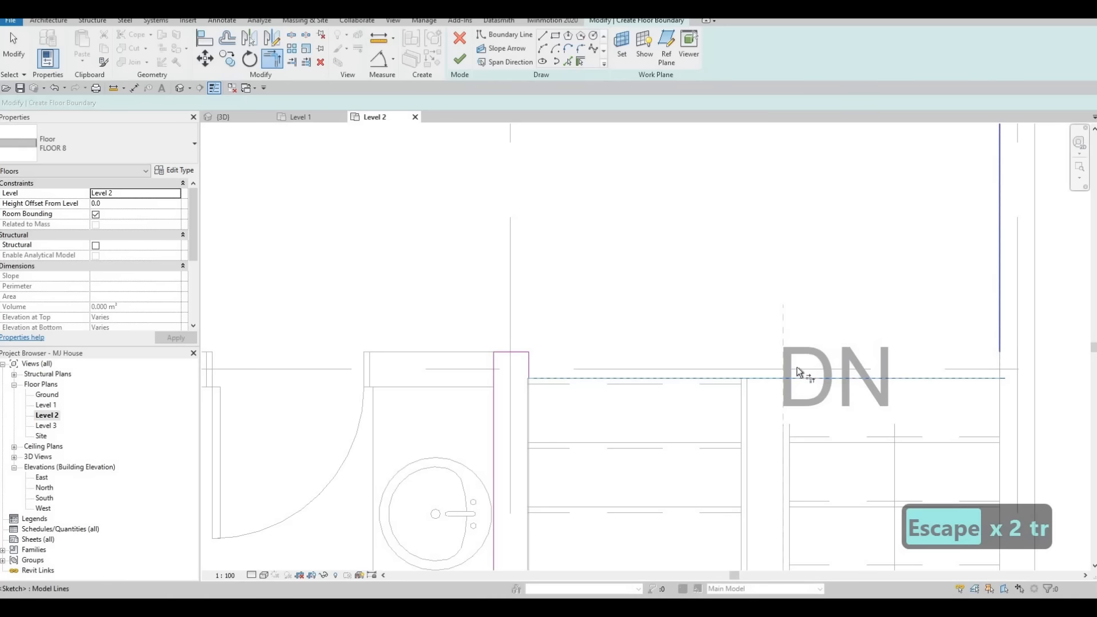
scroll(648, 344, down, 5)
key(Escape)
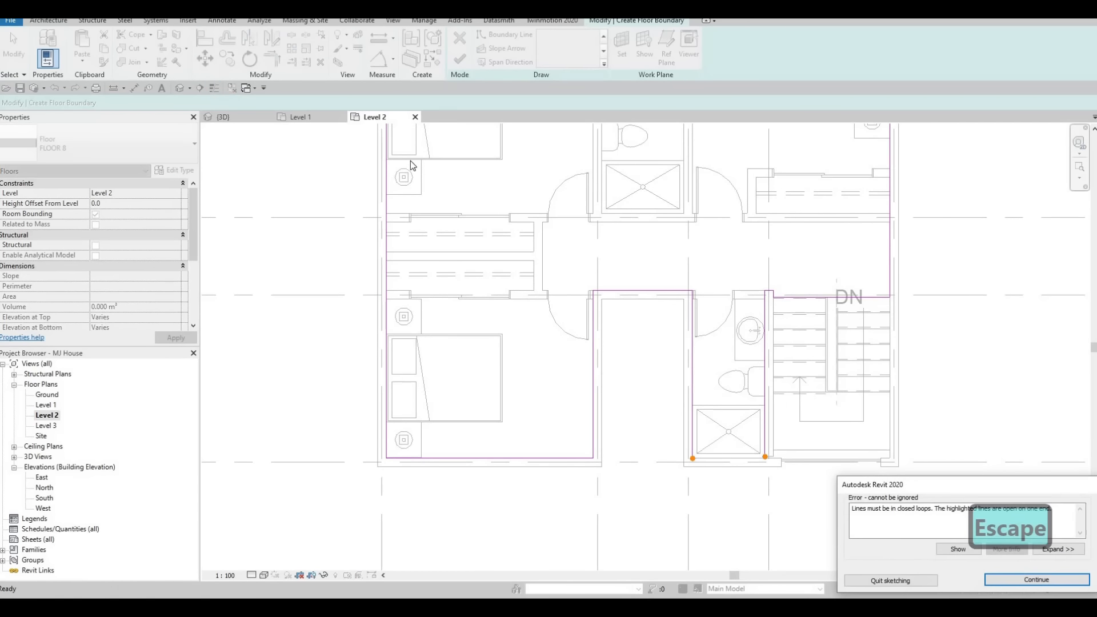
Trim the open boundary corner at the bathroom's lower edge and finish the floor sketch.
key(Escape)
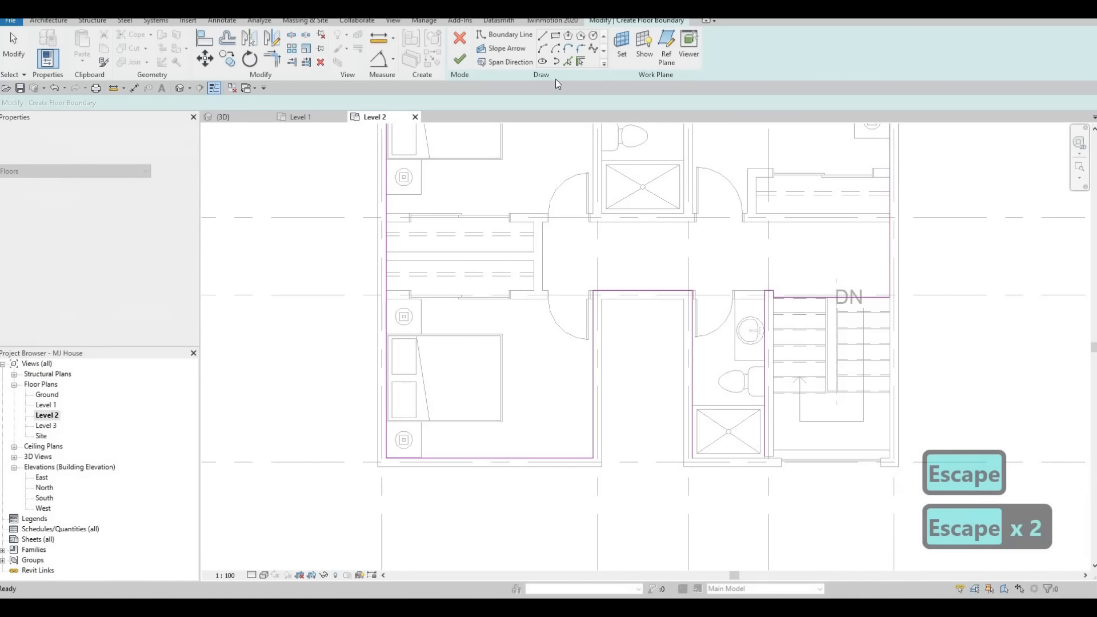
scroll(741, 459, up, 1)
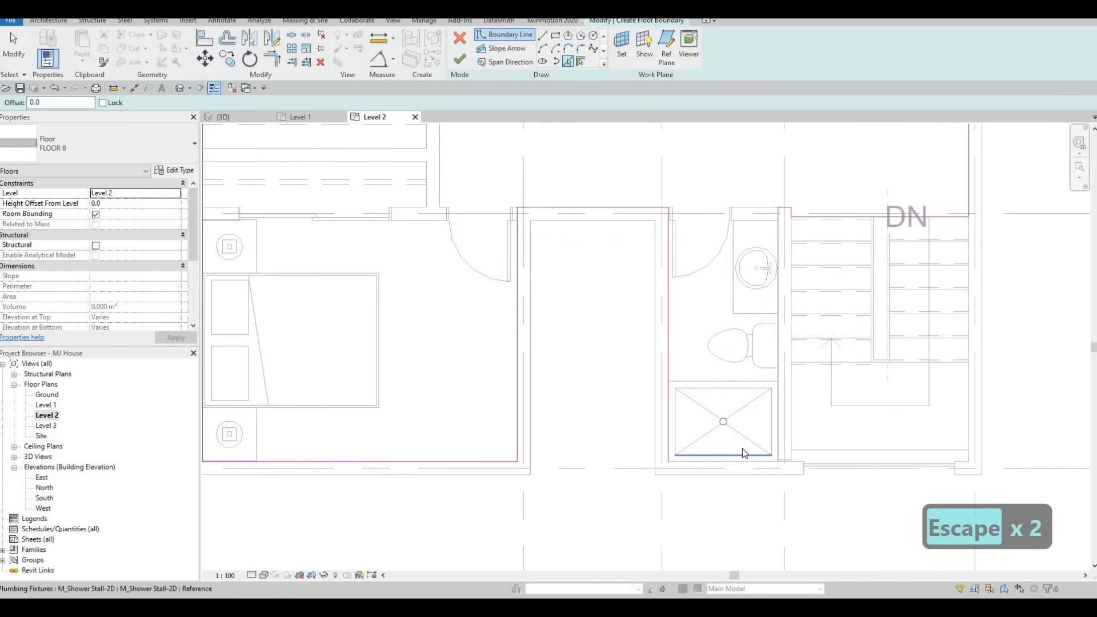
key(Escape)
key(Escape)
scroll(508, 221, down, 1)
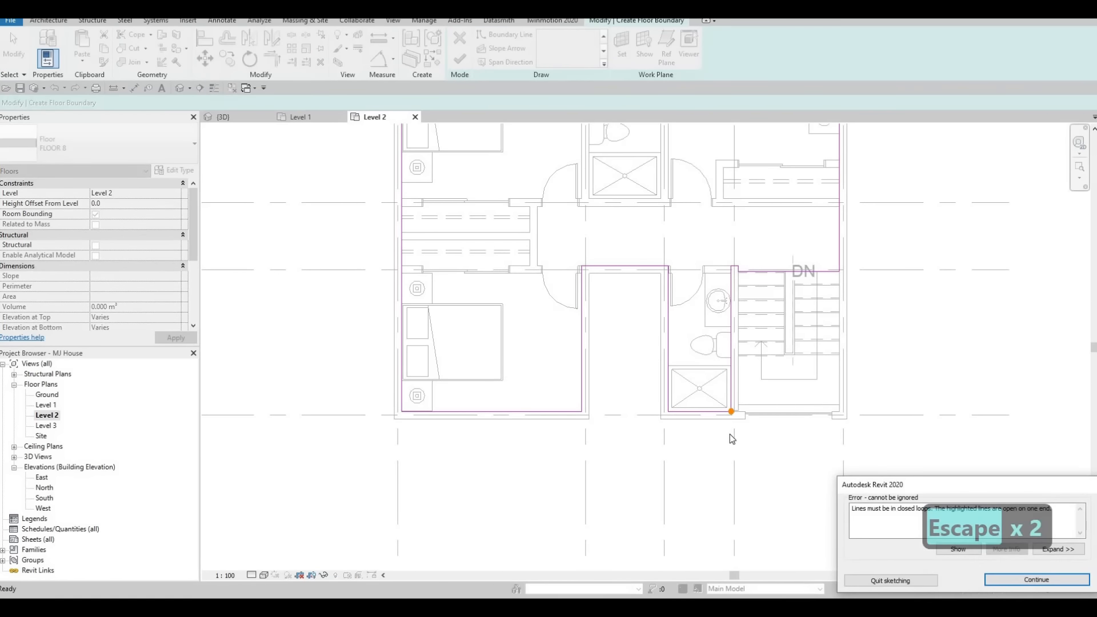
key(Escape)
key(Escape)
key(t)
key(r)
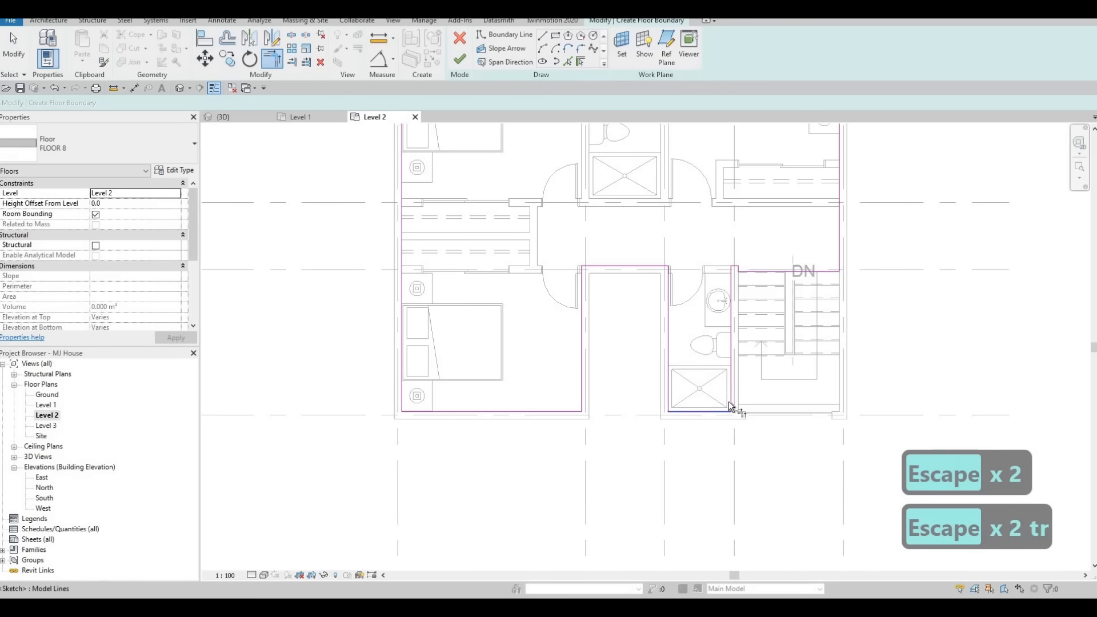
click(721, 410)
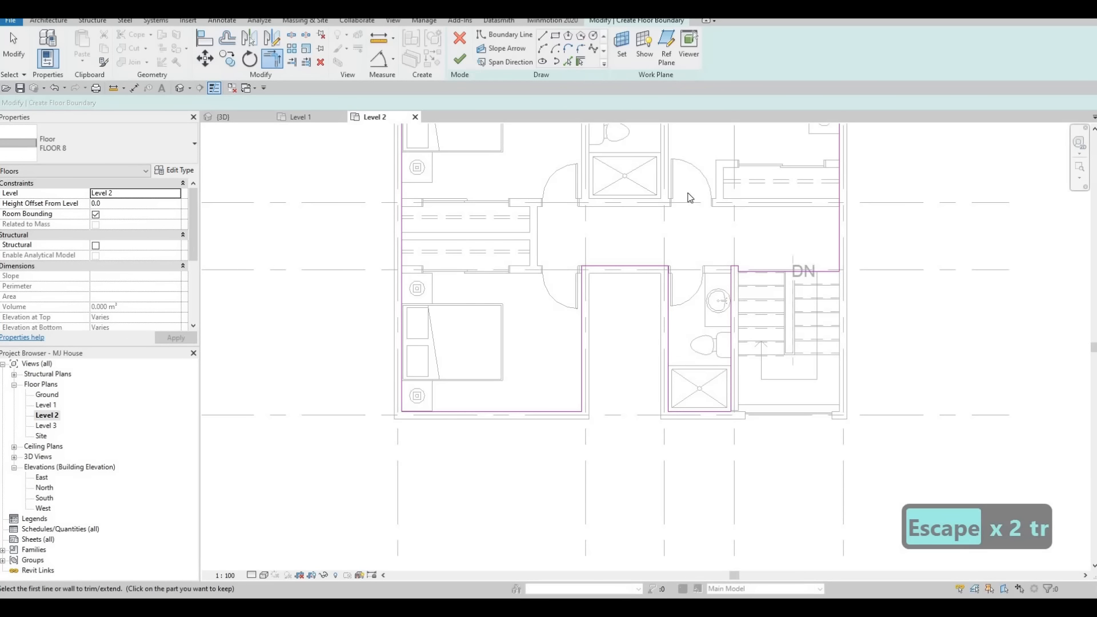
click(460, 59)
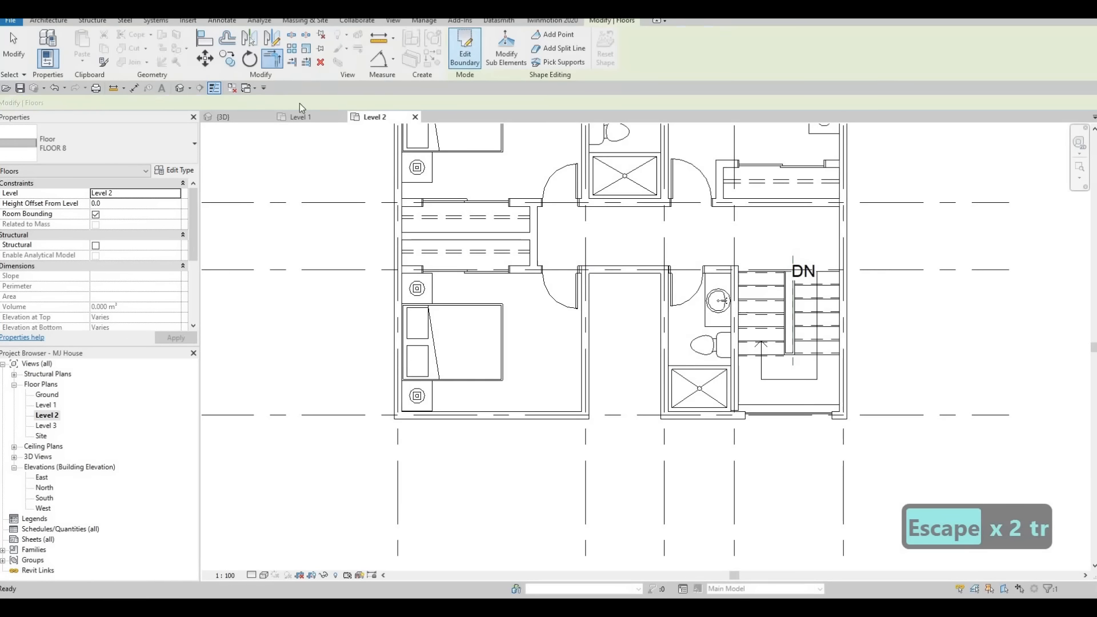
Open the 3D view and orbit around to inspect the new Level 2 floor.
click(181, 88)
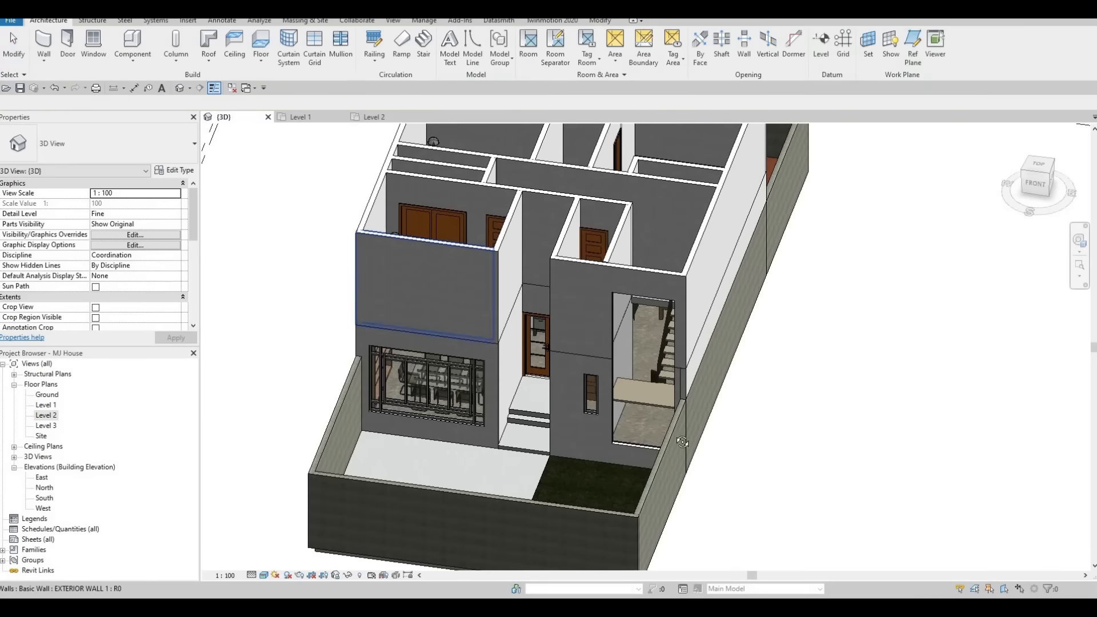
shift+middle_drag(564, 350, 524, 361)
scroll(605, 294, up, 5)
scroll(708, 263, up, 3)
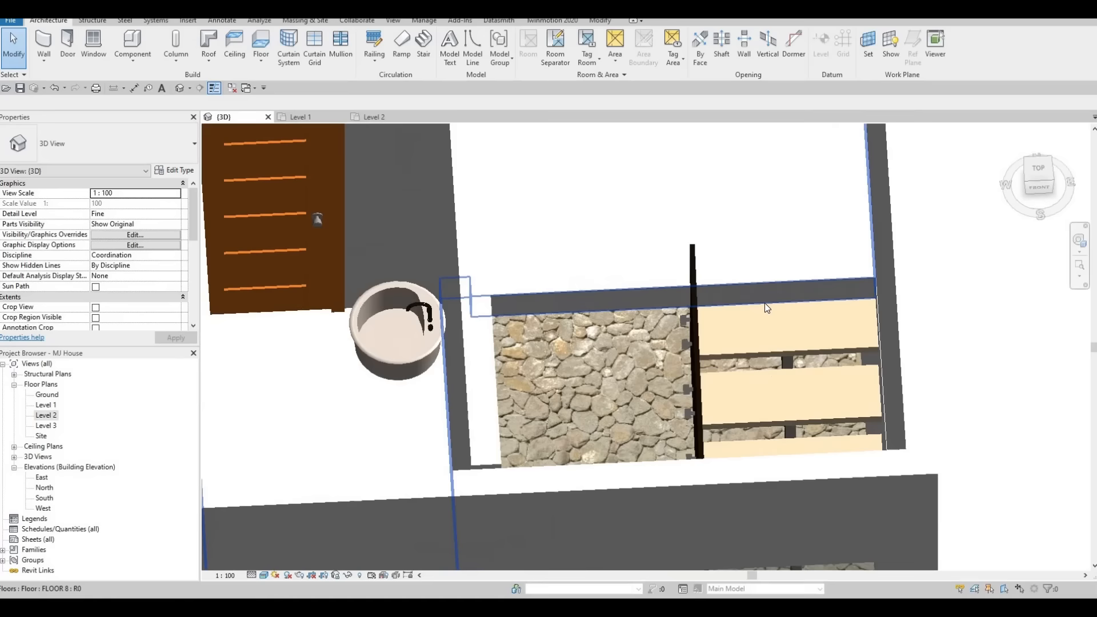
mouse_move(764, 303)
shift+middle_down()
mouse_move(726, 286)
mouse_move(607, 285)
mouse_move(748, 297)
shift+middle_up()
scroll(666, 291, down, 3)
scroll(740, 300, down, 1)
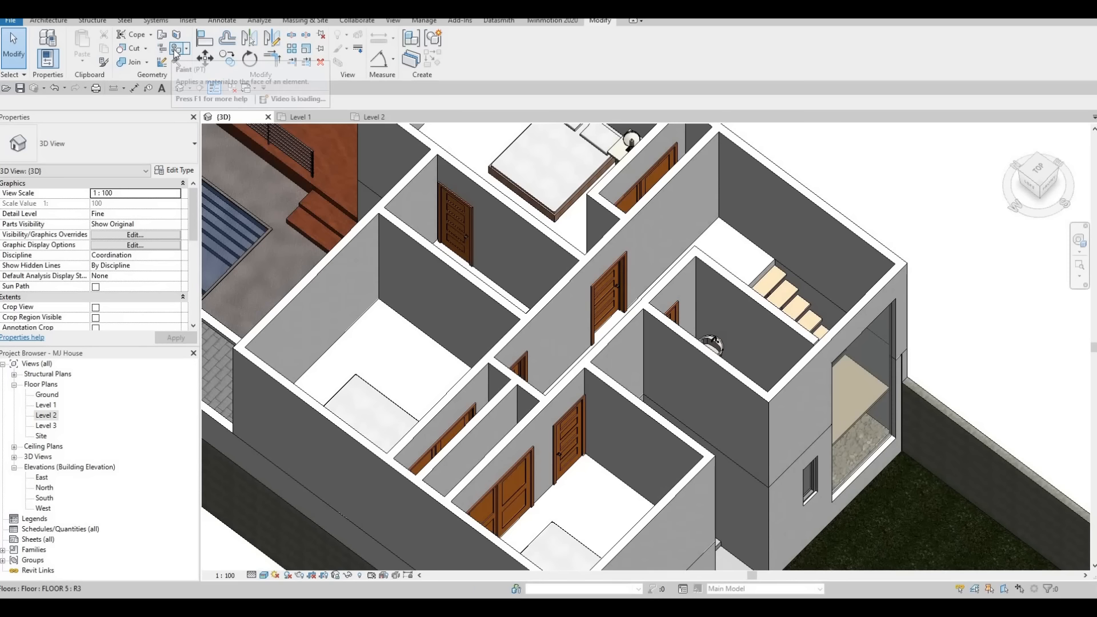
Paint the Level 2 floor surface with the Plywood, Sheathing material.
click(176, 49)
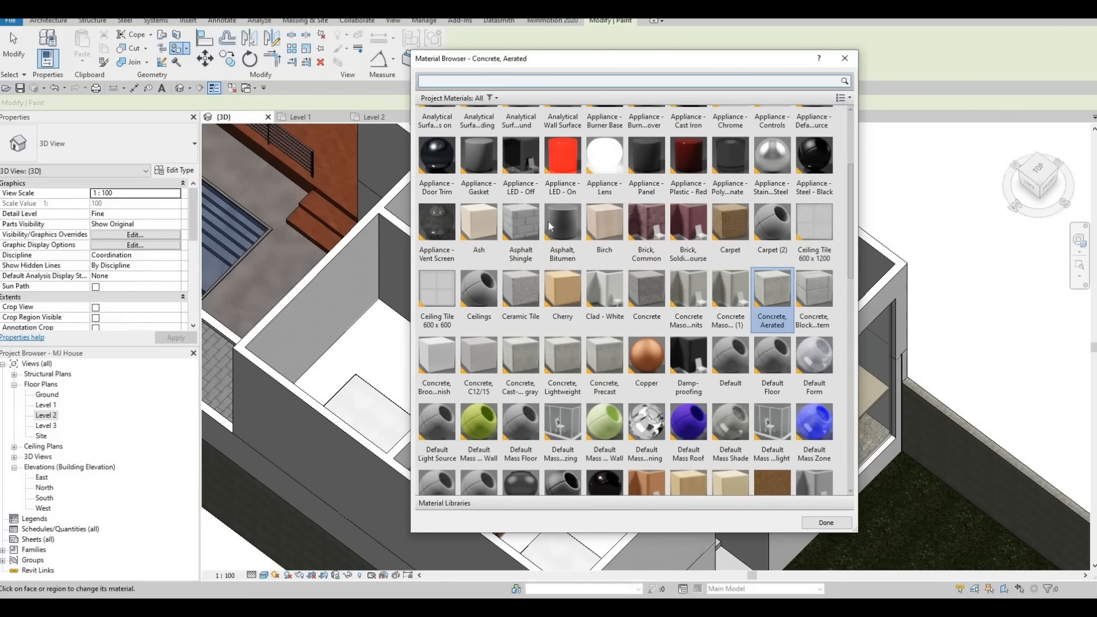
scroll(552, 269, down, 10)
scroll(552, 269, up, 5)
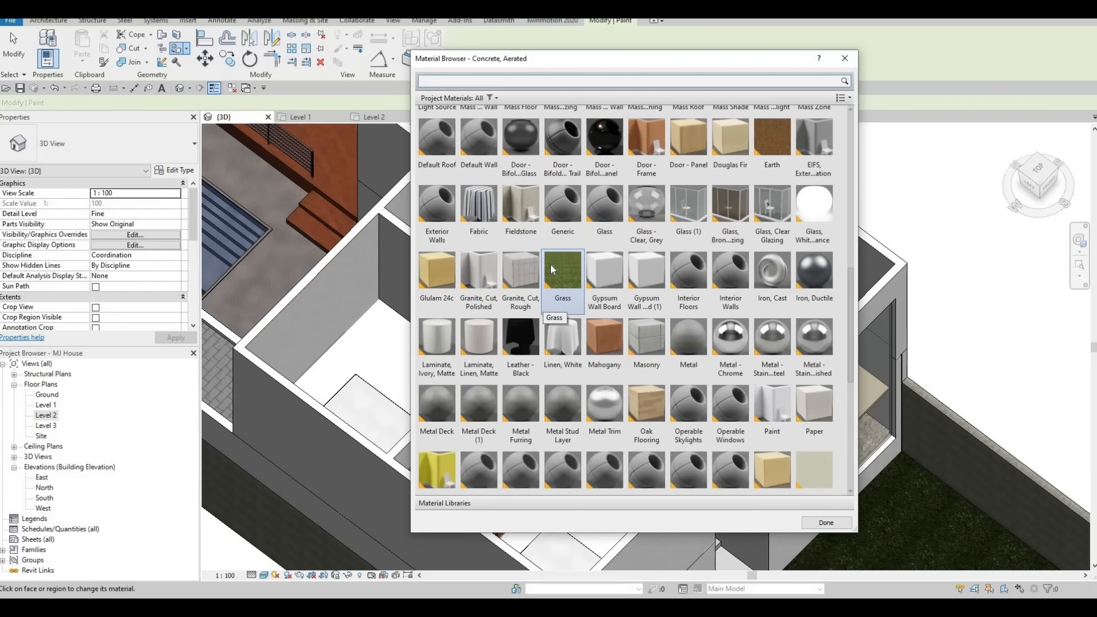
scroll(550, 265, down, 5)
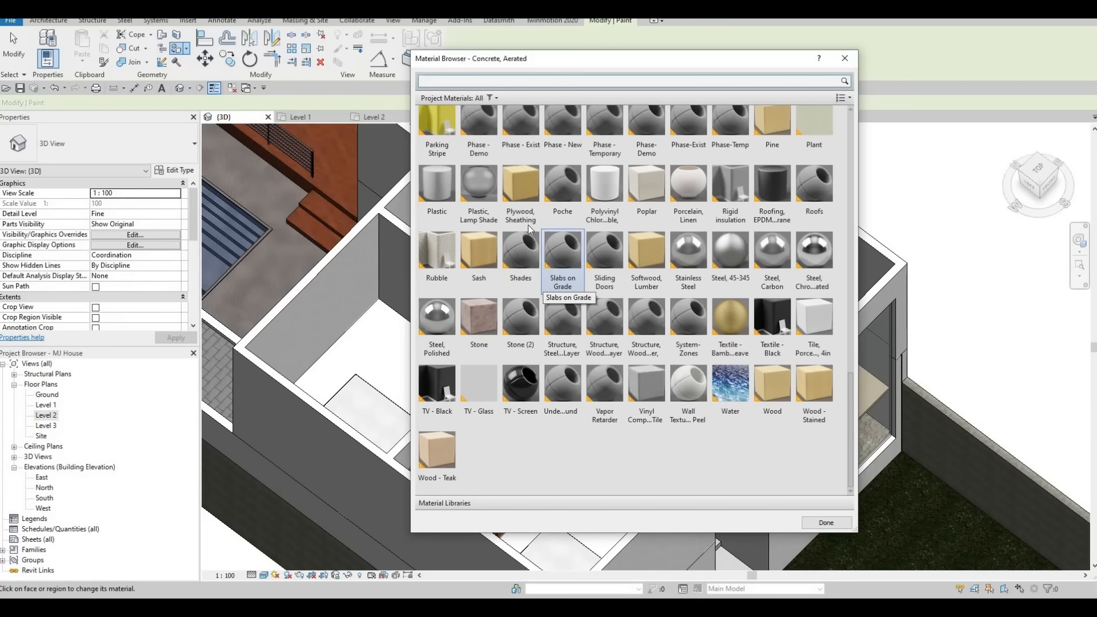
click(514, 191)
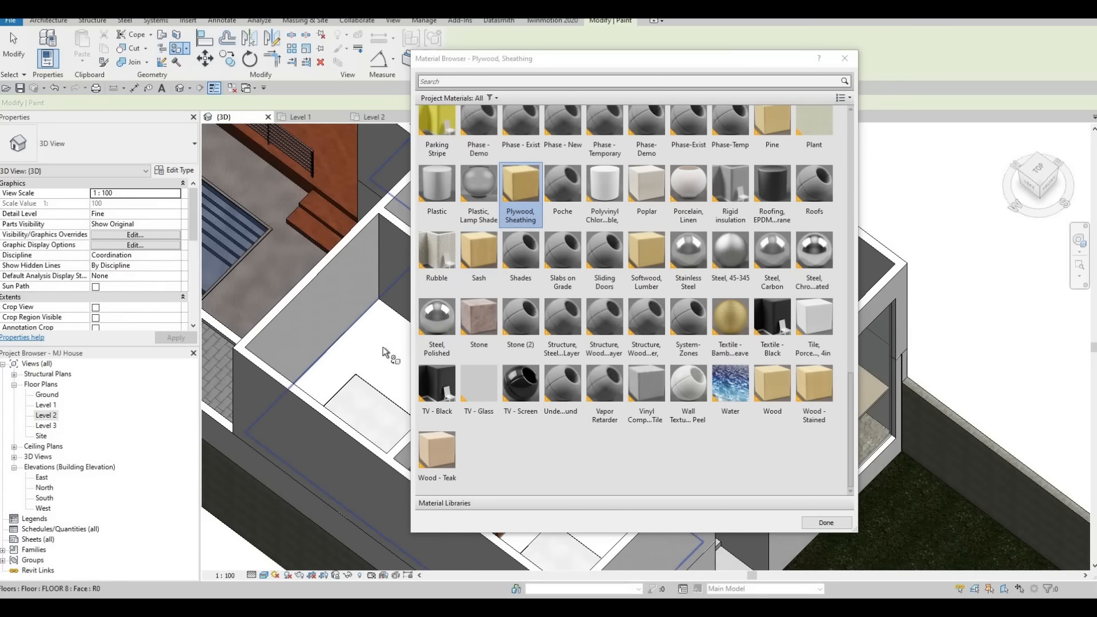
click(383, 347)
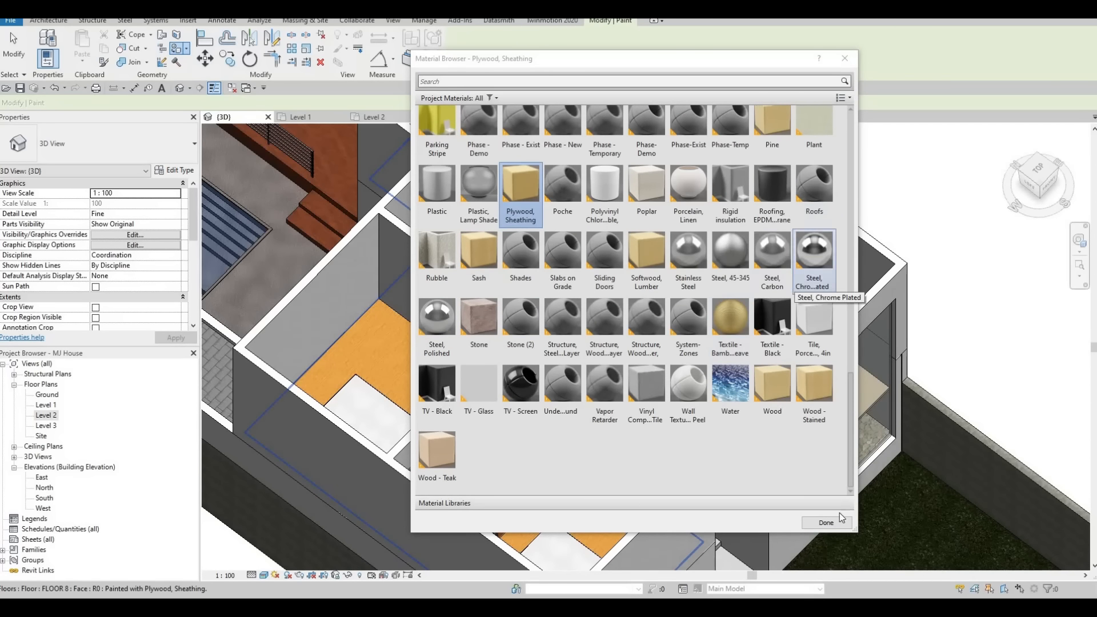
click(825, 522)
key(Escape)
Orbit the 3D view to inspect the painted floors, the stair and the surrounding walls.
scroll(710, 327, up, 3)
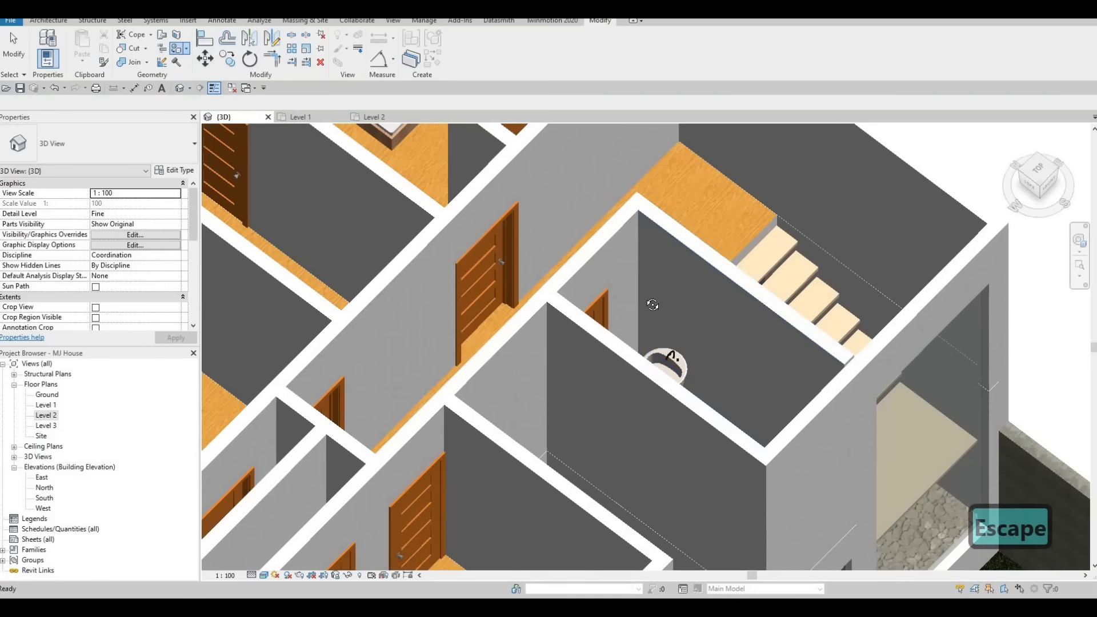
shift+middle_drag(653, 304, 722, 245)
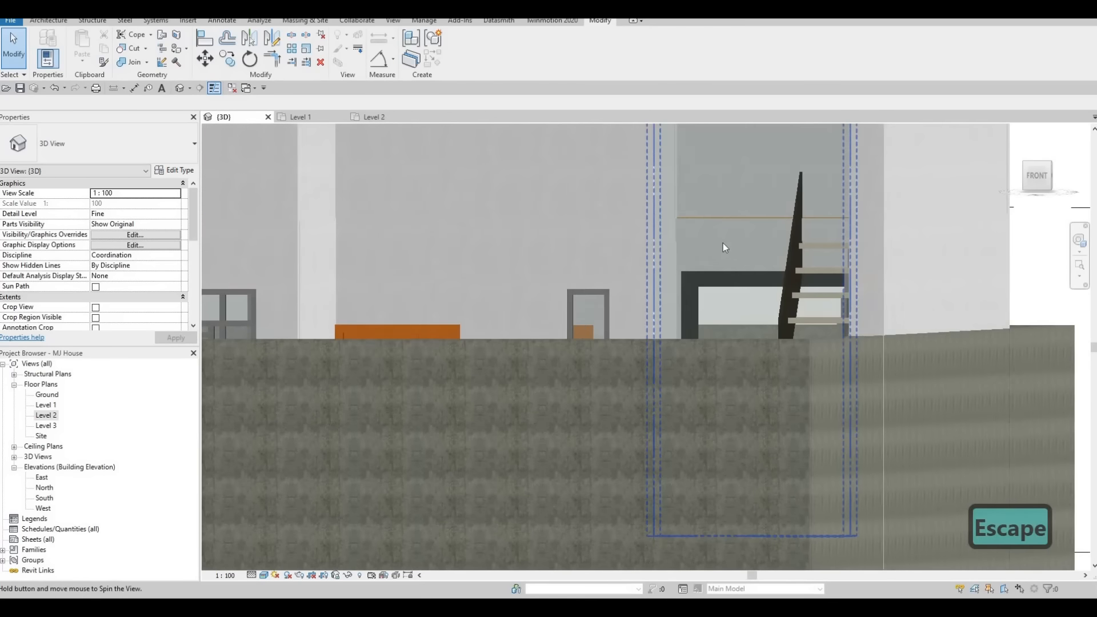
shift+middle_drag(765, 297, 820, 349)
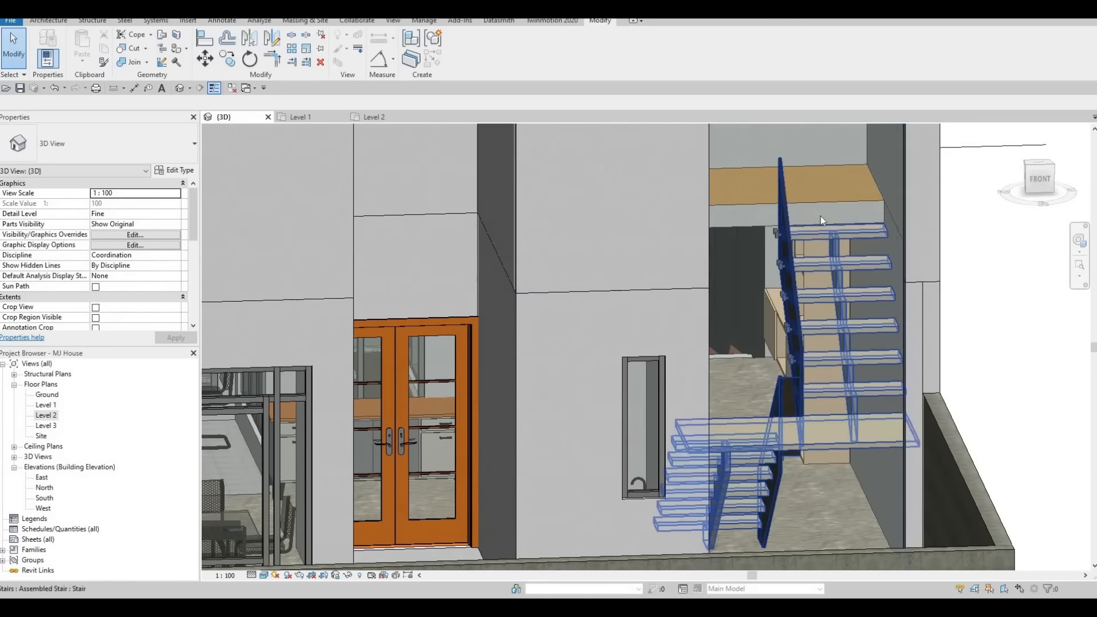
shift+middle_drag(820, 215, 809, 270)
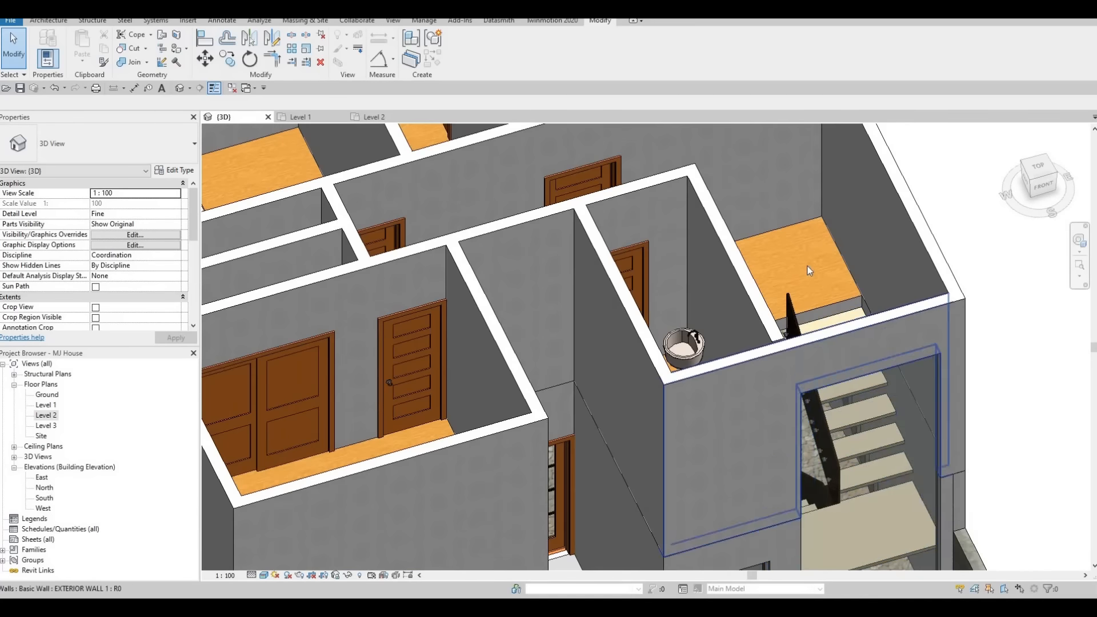
shift+middle_drag(835, 307, 632, 451)
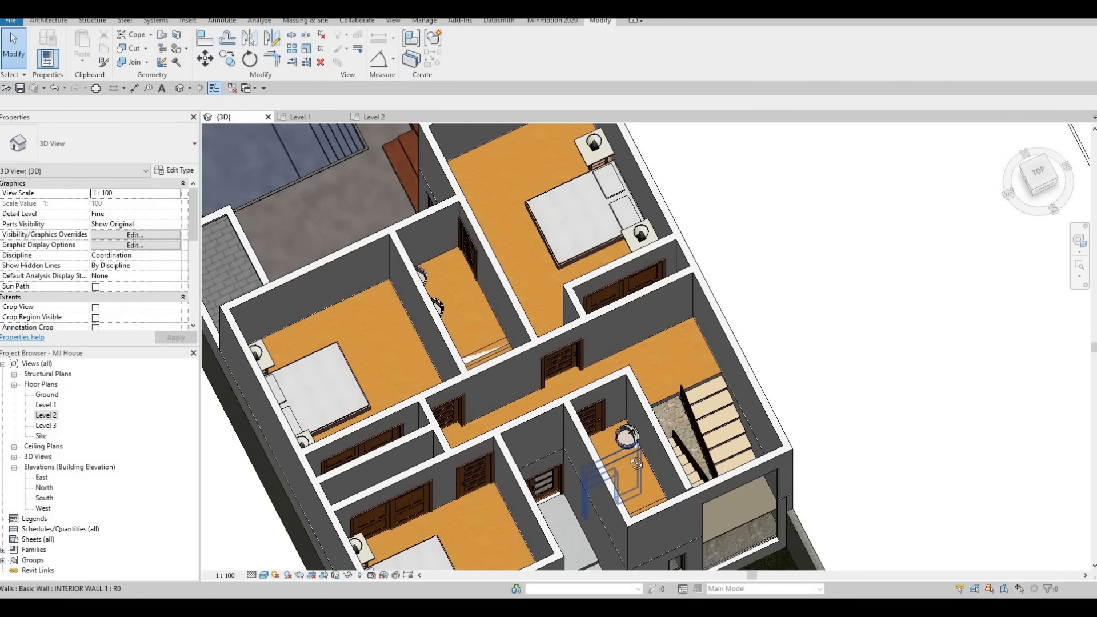
shift+middle_drag(465, 383, 478, 383)
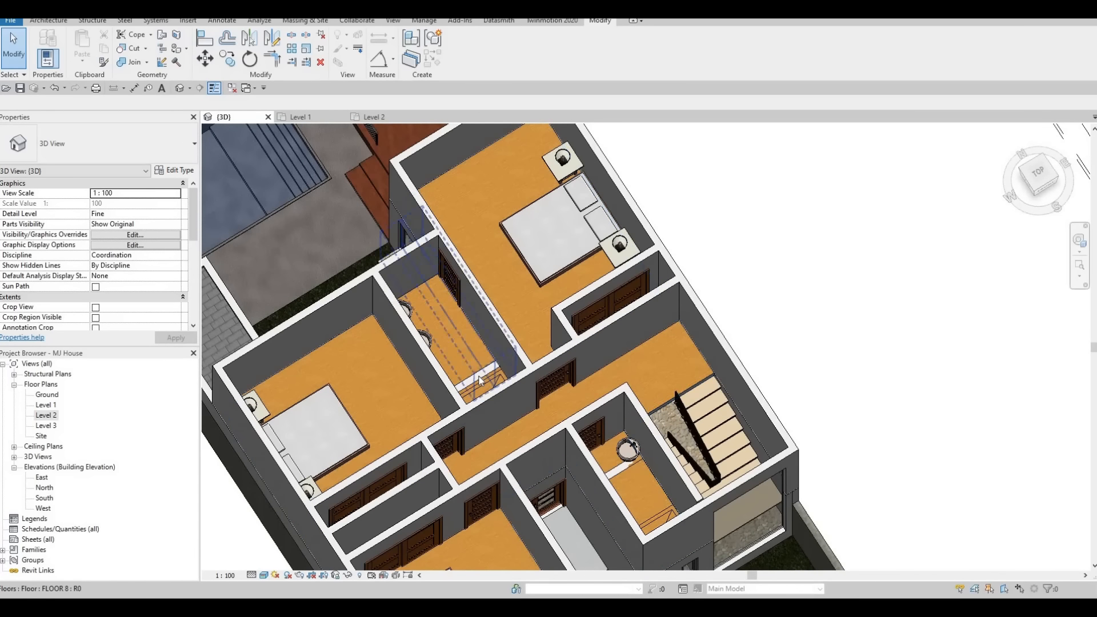
click(478, 381)
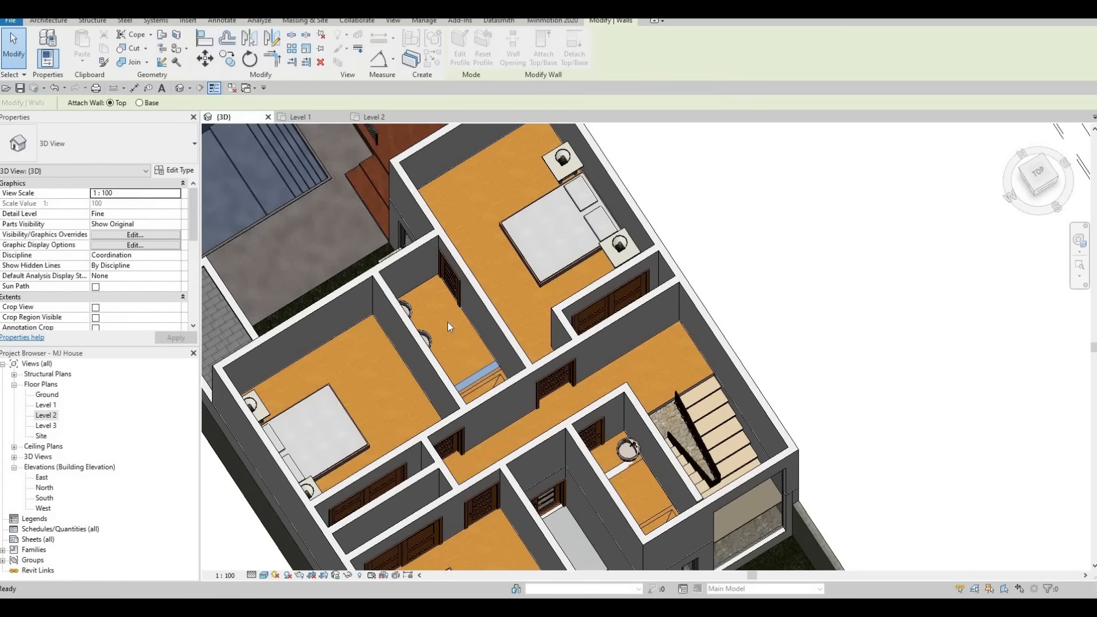
click(430, 279)
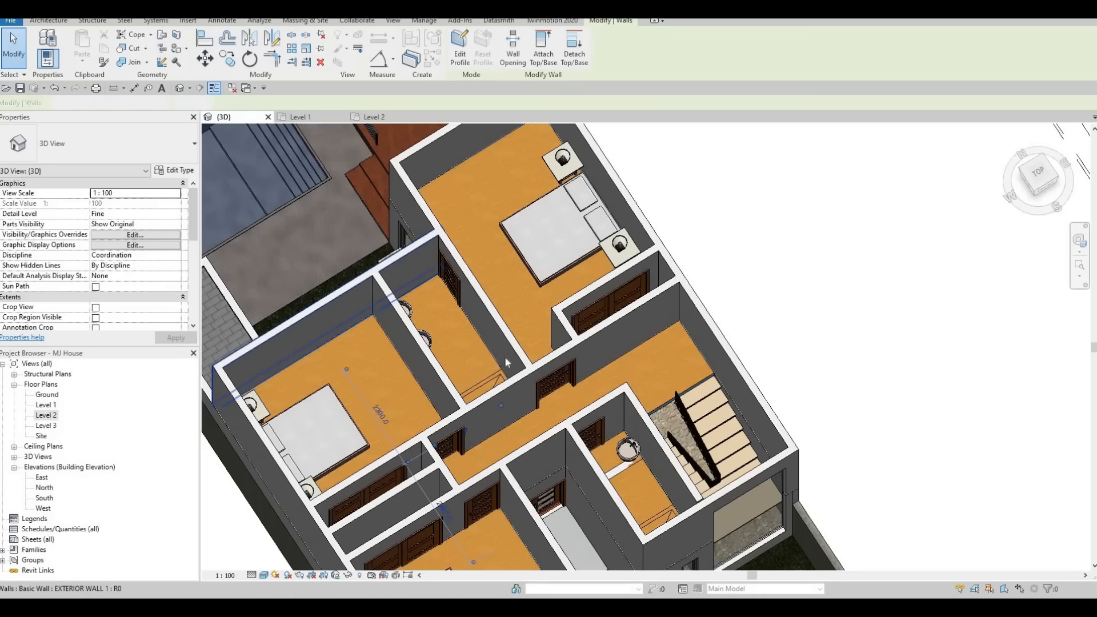
key(Escape)
key(Escape)
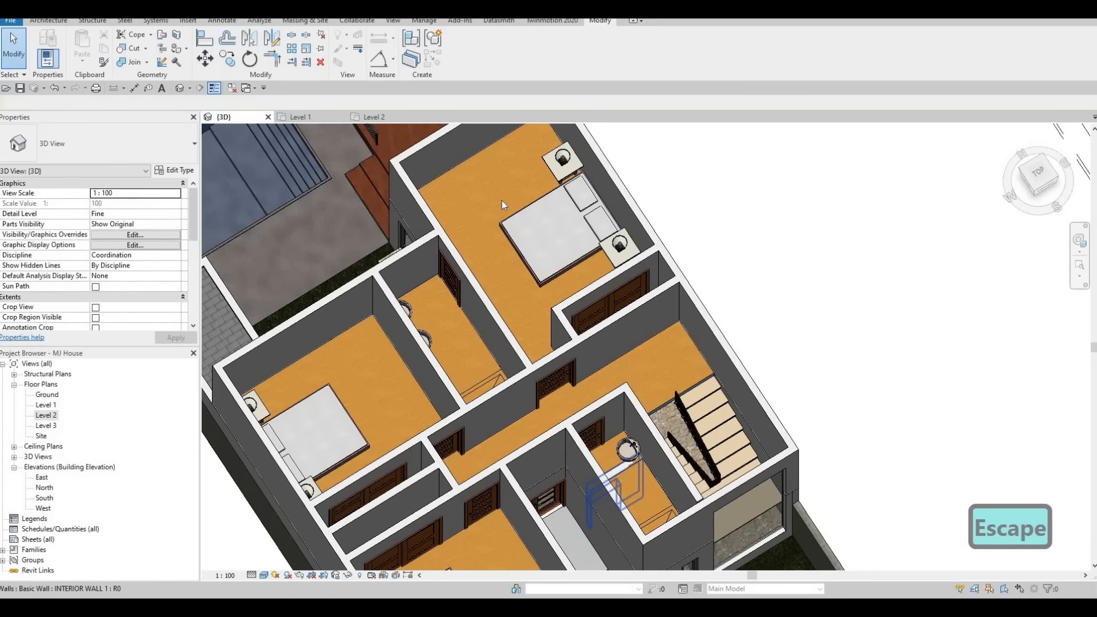
Attach the top of the bathroom's interior wall to the Level 2 floor and orbit to check it.
click(621, 471)
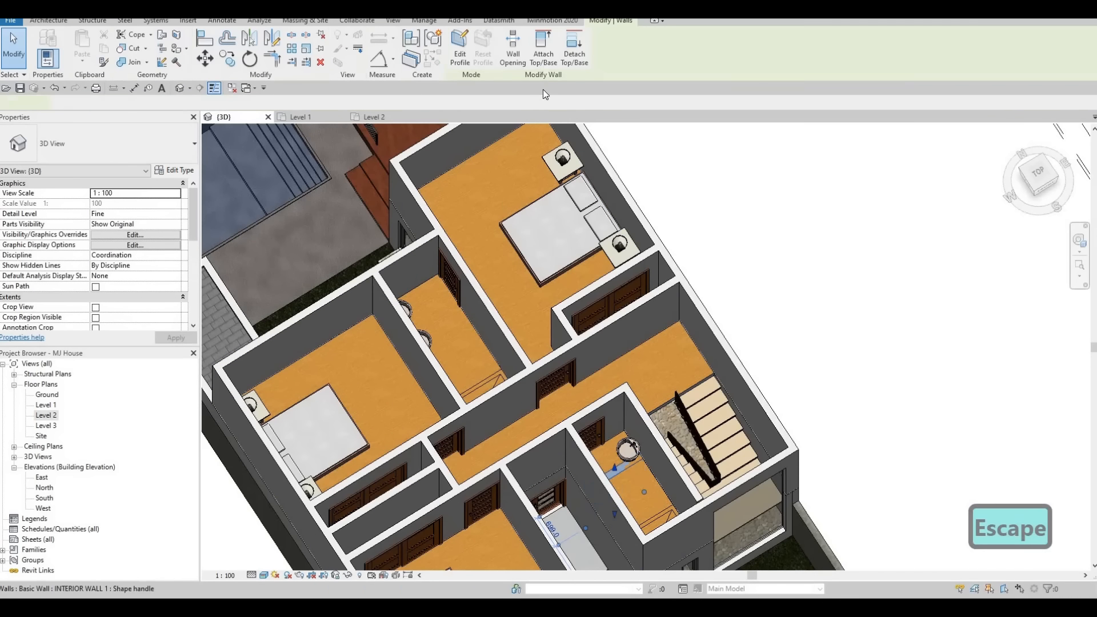
click(665, 345)
shift+middle_drag(578, 412, 834, 326)
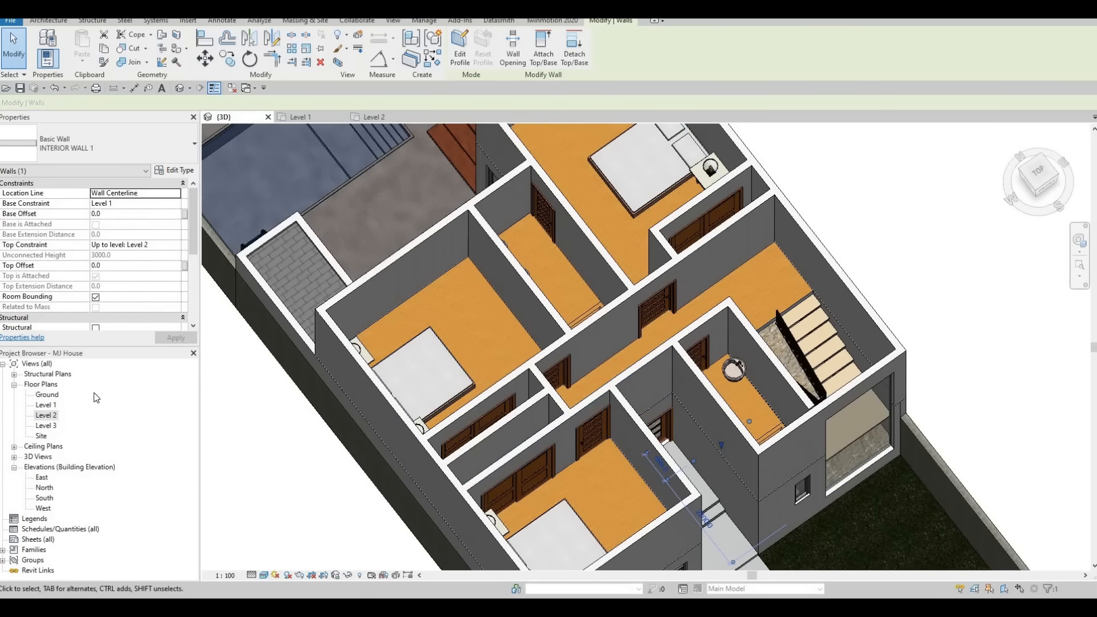
scroll(427, 277, down, 2)
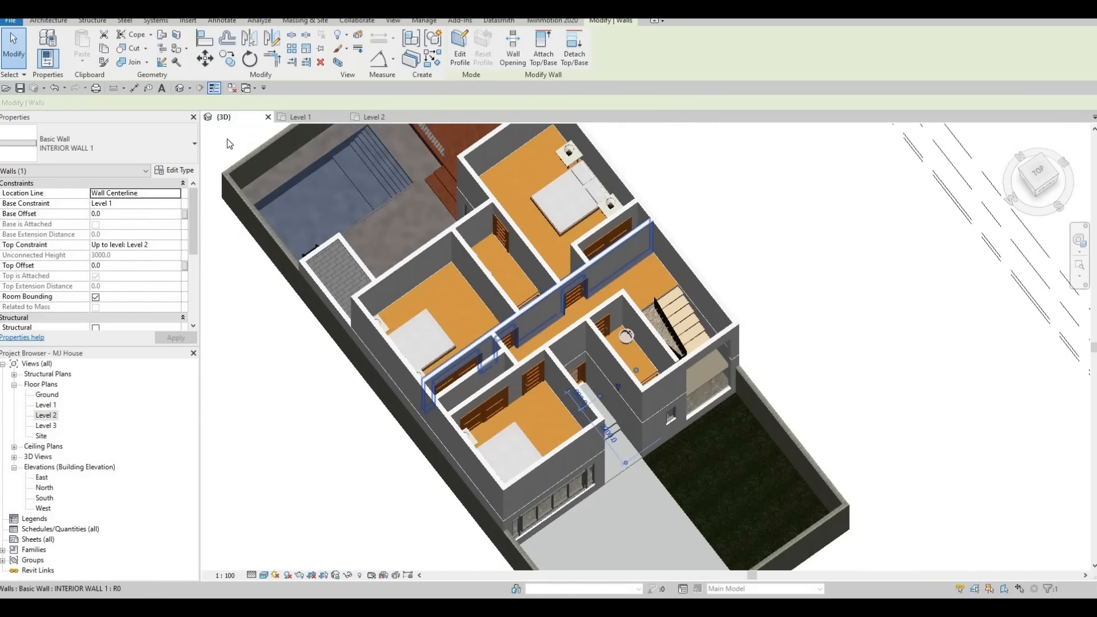
shift+middle_drag(514, 325, 508, 269)
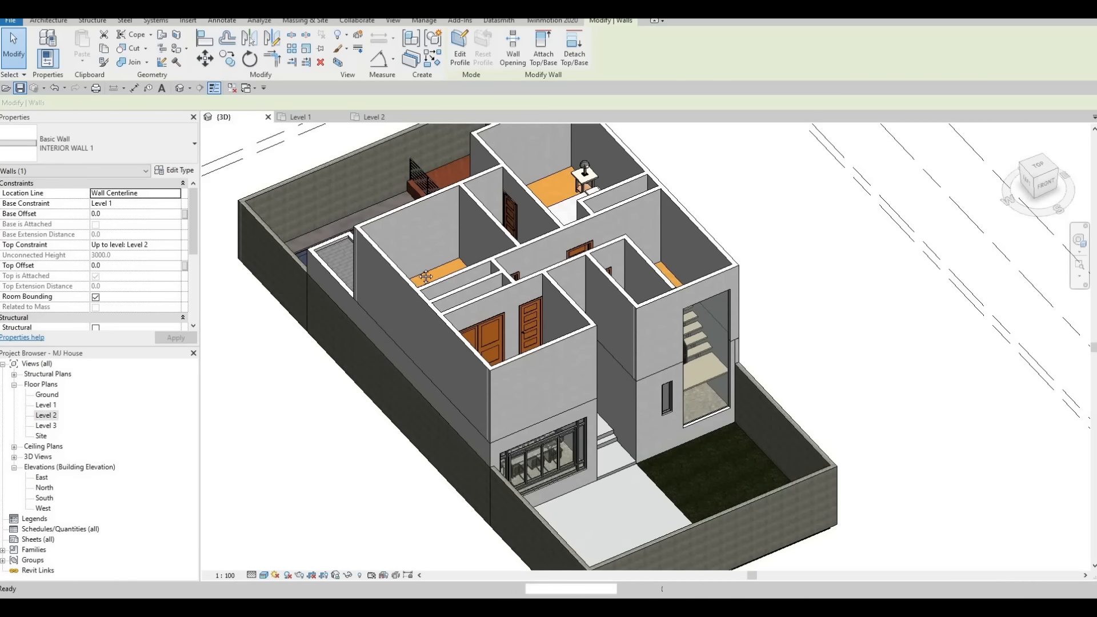
middle_drag(431, 256, 442, 298)
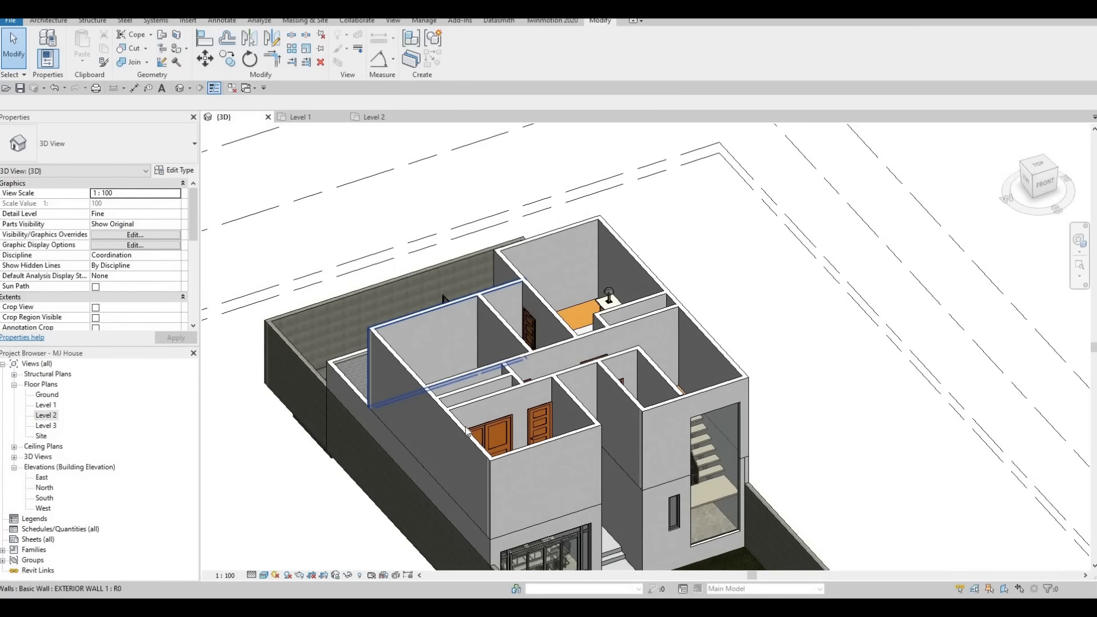